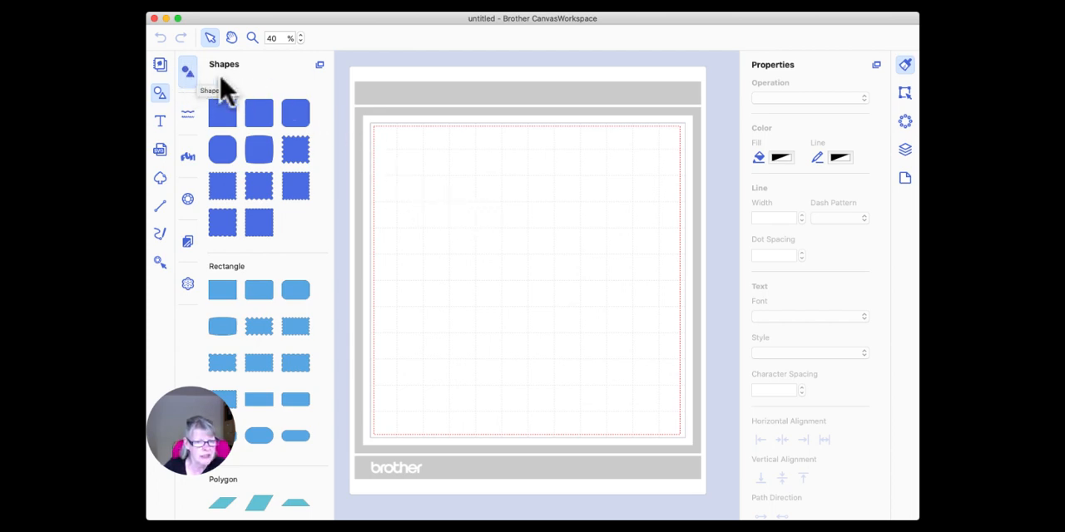
# Place the diamond shape from the Others category on the mat at about X 1.3, Y 1.35 inches.
pyautogui.scroll(-15, 295, 224)
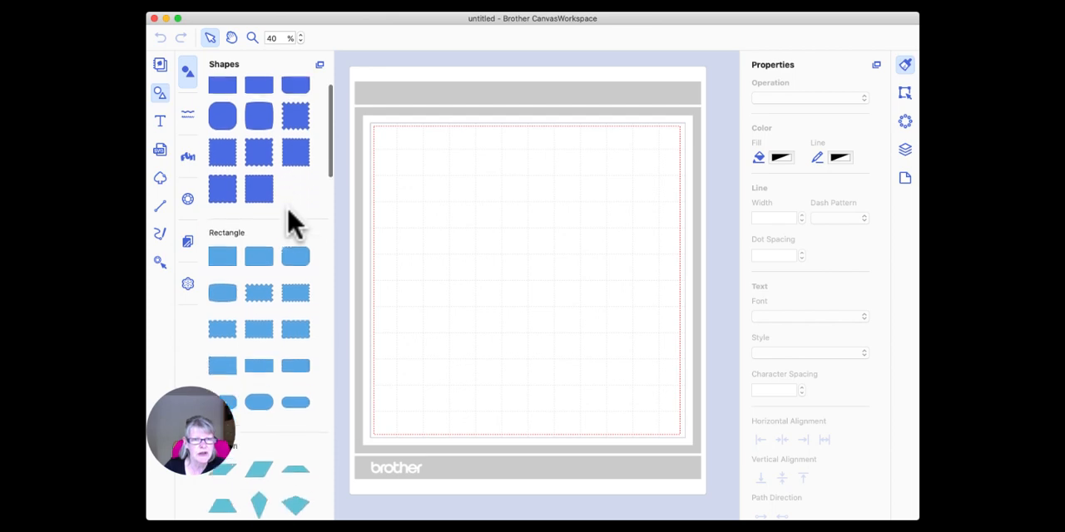
pyautogui.scroll(-15, 291, 225)
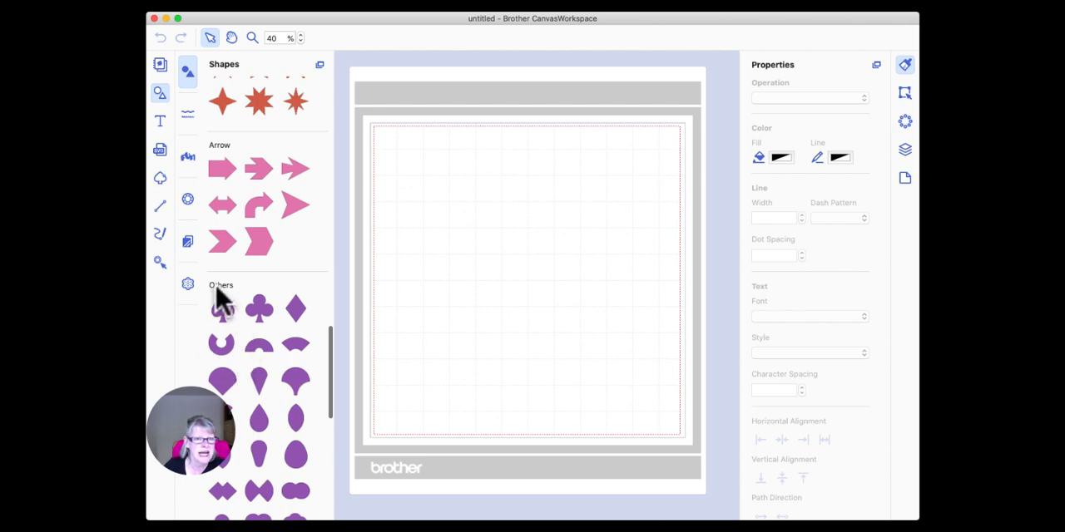
pyautogui.scroll(20, 254, 246)
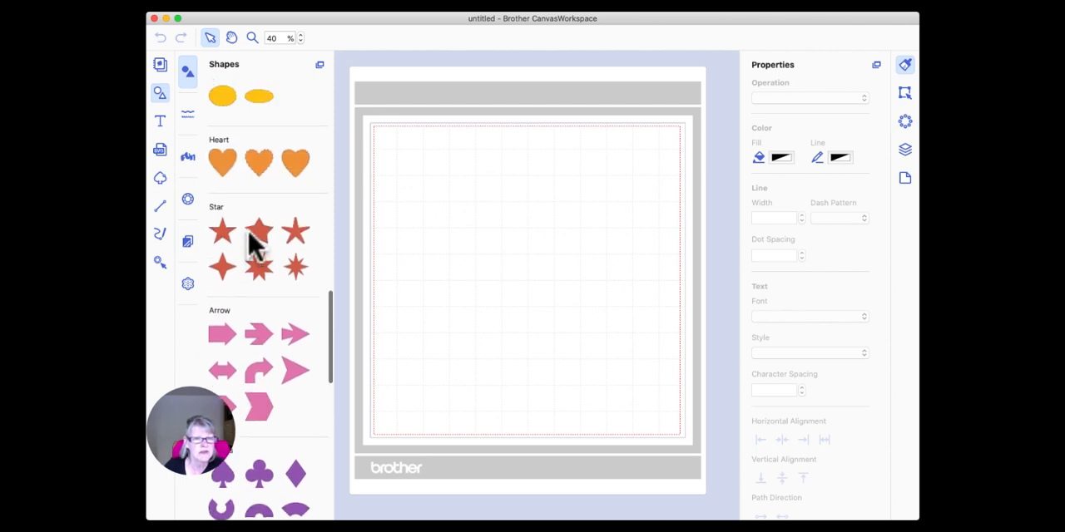
pyautogui.scroll(10, 255, 241)
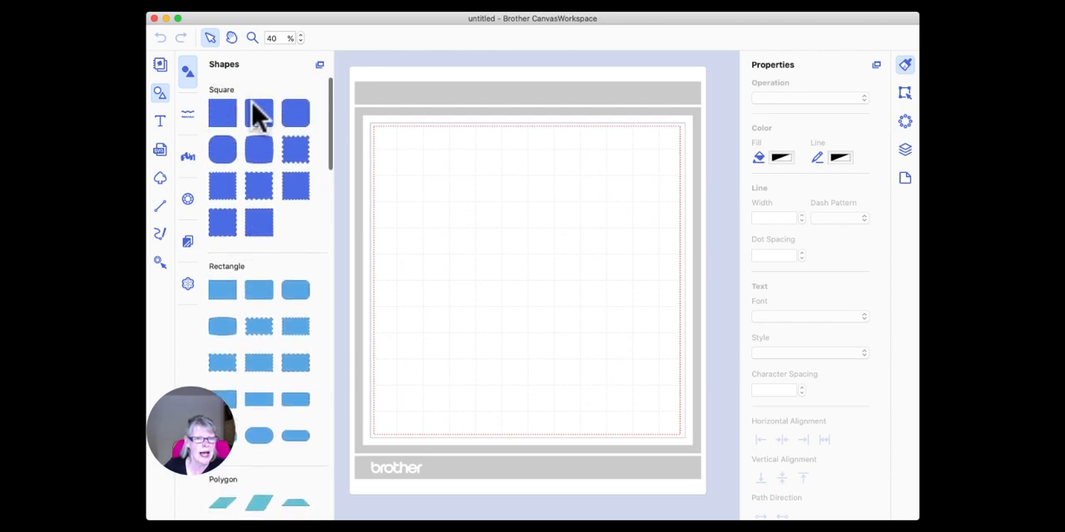
pyautogui.scroll(-4, 255, 277)
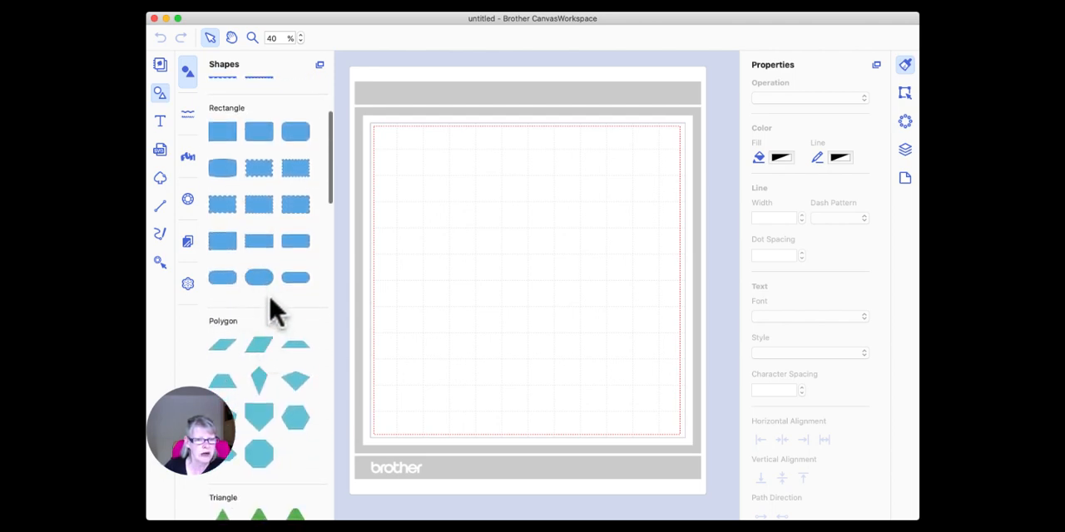
pyautogui.scroll(-8, 274, 308)
pyautogui.scroll(-15, 291, 257)
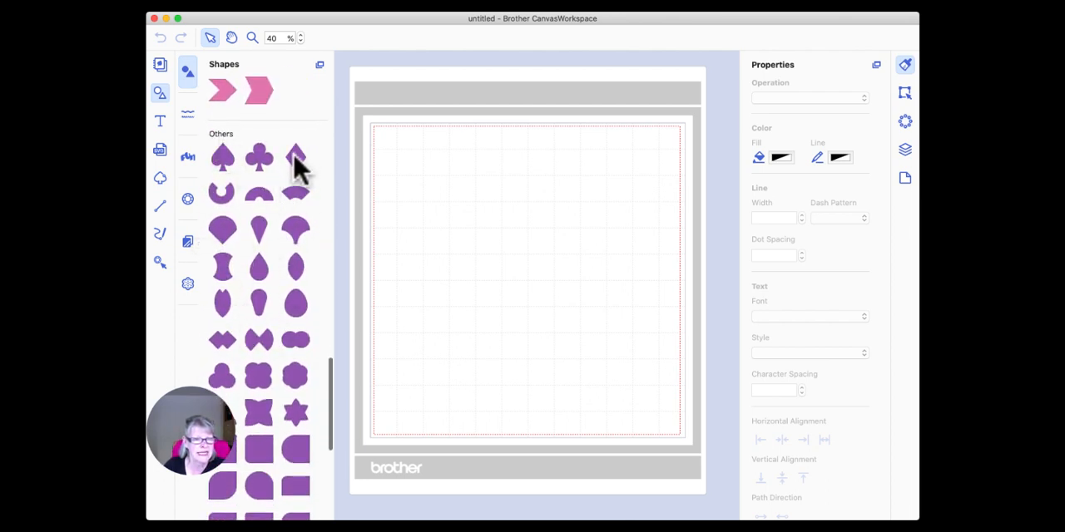
pyautogui.moveTo(295, 155); pyautogui.dragTo(435, 215)
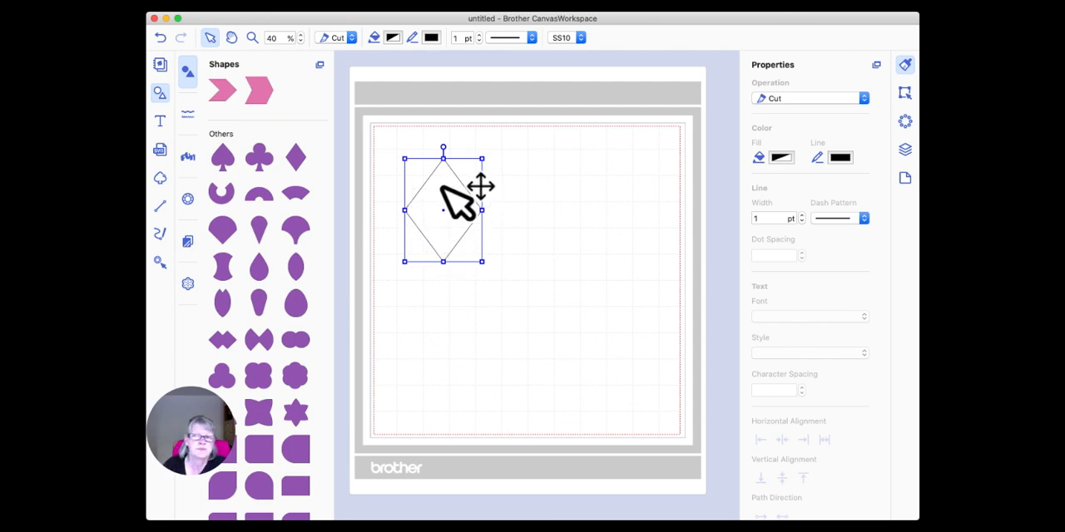
# Set the diamond's height to 0.40 inches with the aspect ratio maintained.
pyautogui.click(907, 92)
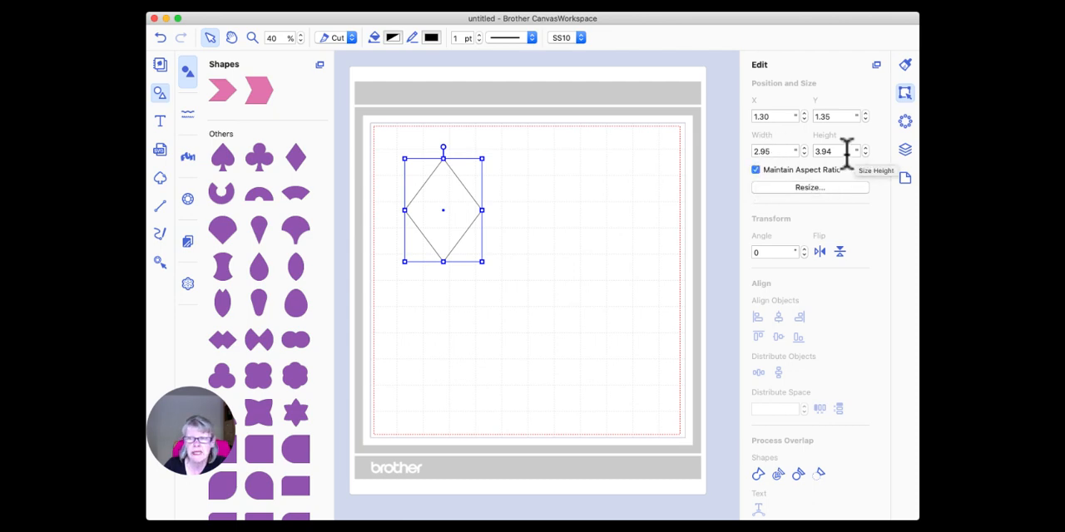
pyautogui.click(811, 151)
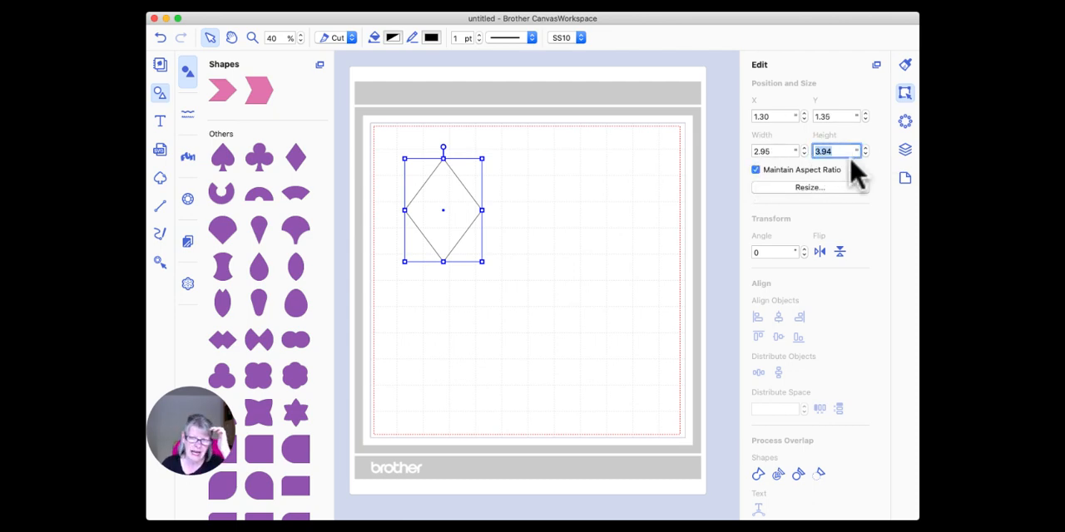
pyautogui.write('0.40')
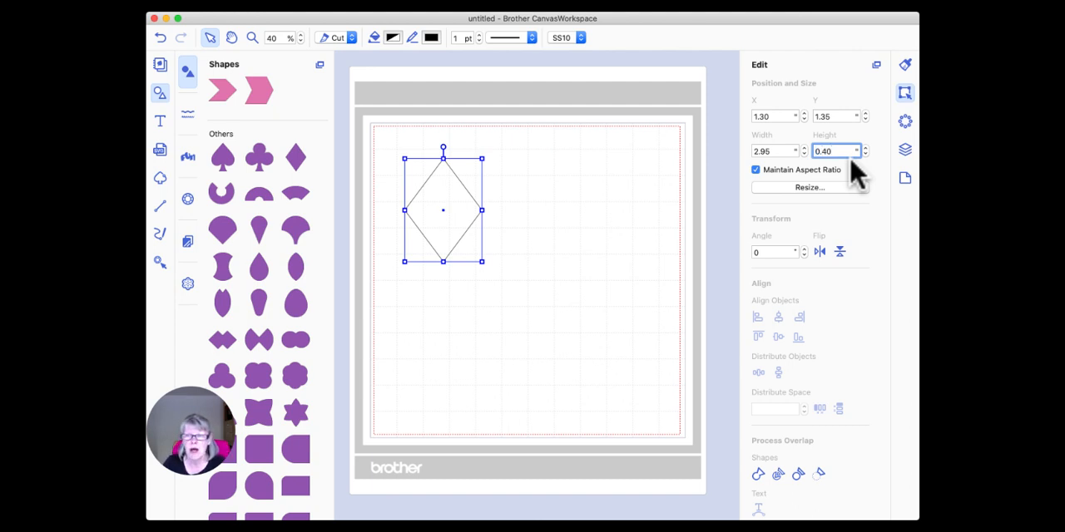
pyautogui.press('Return')
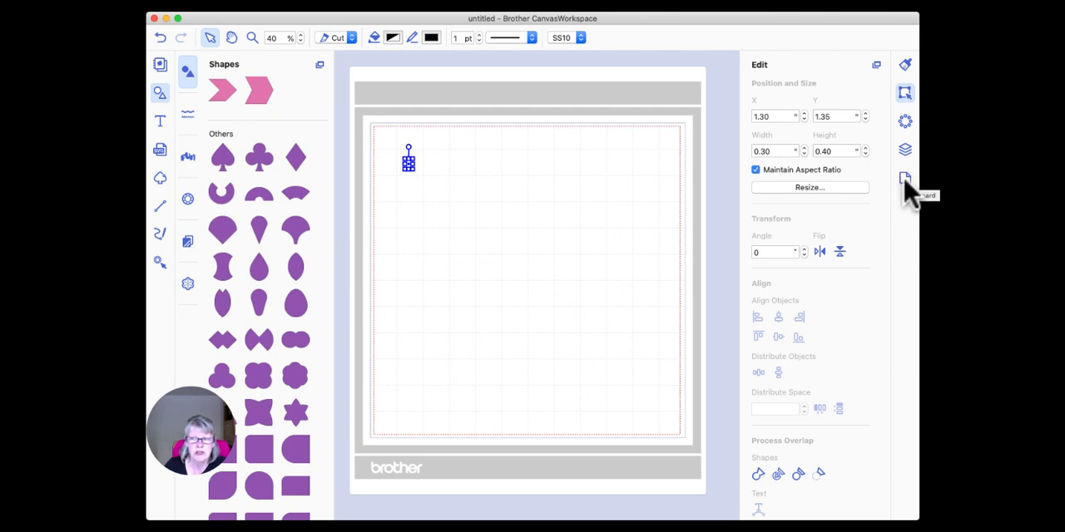
# Check the artboard's ruler unit options and keep inches selected.
pyautogui.click(905, 179)
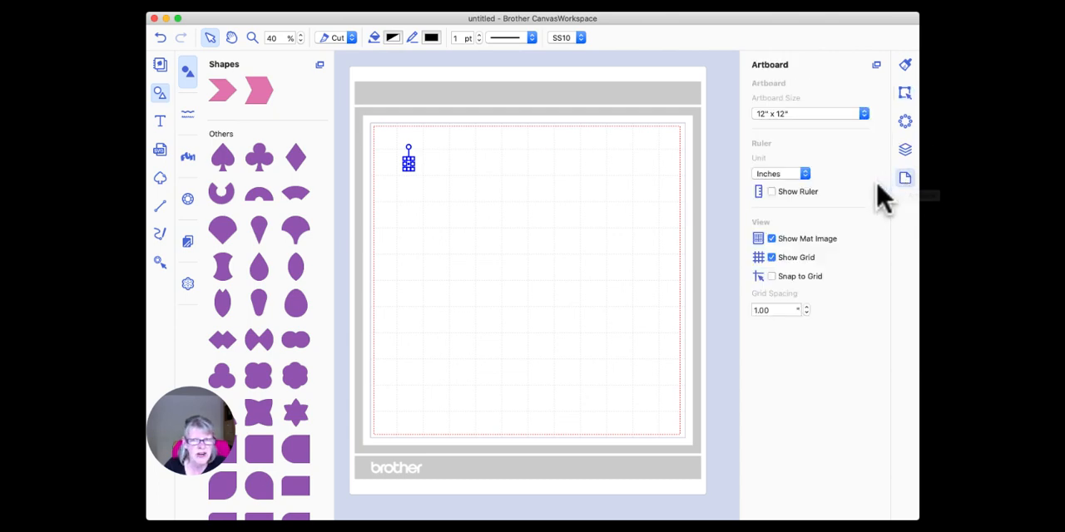
pyautogui.click(805, 176)
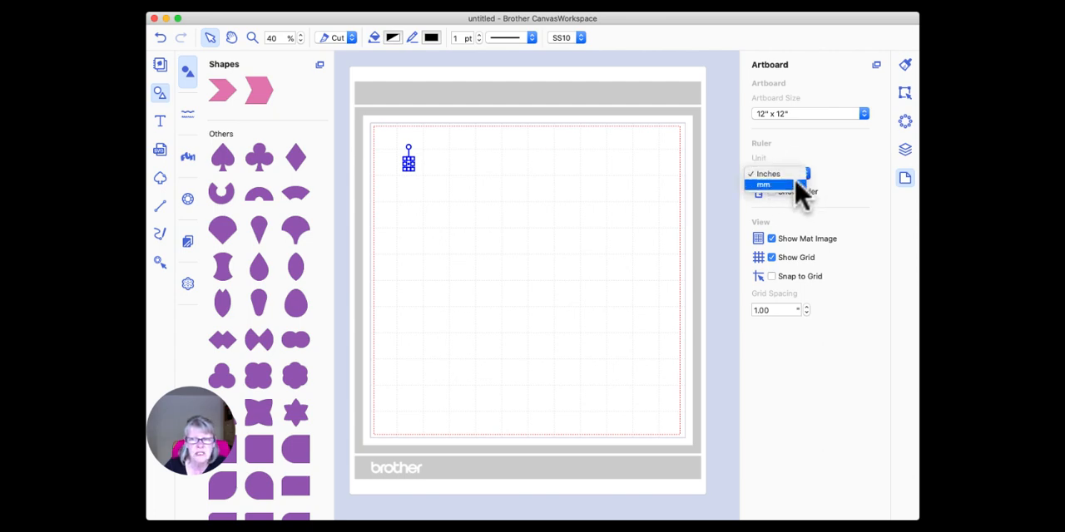
pyautogui.click(775, 173)
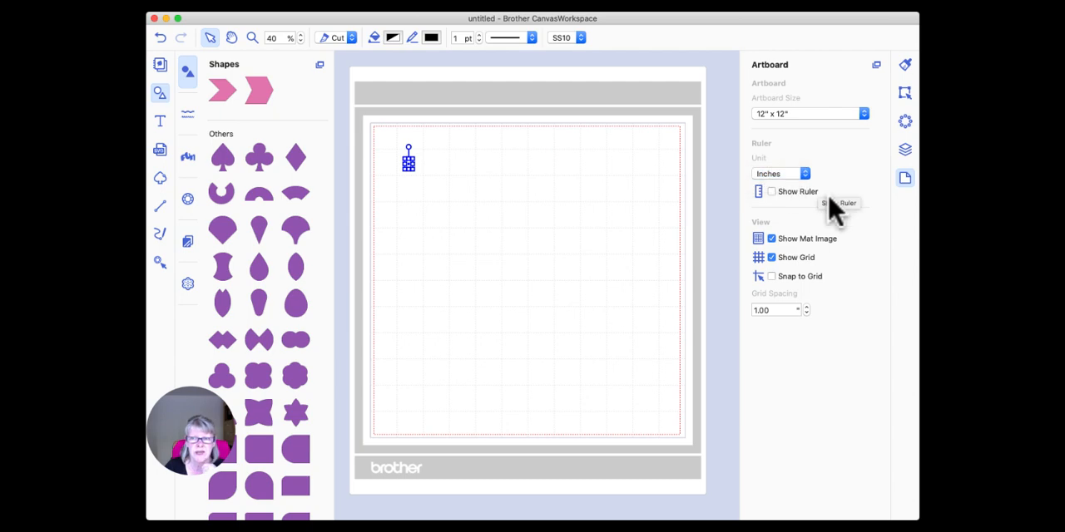
pyautogui.click(906, 93)
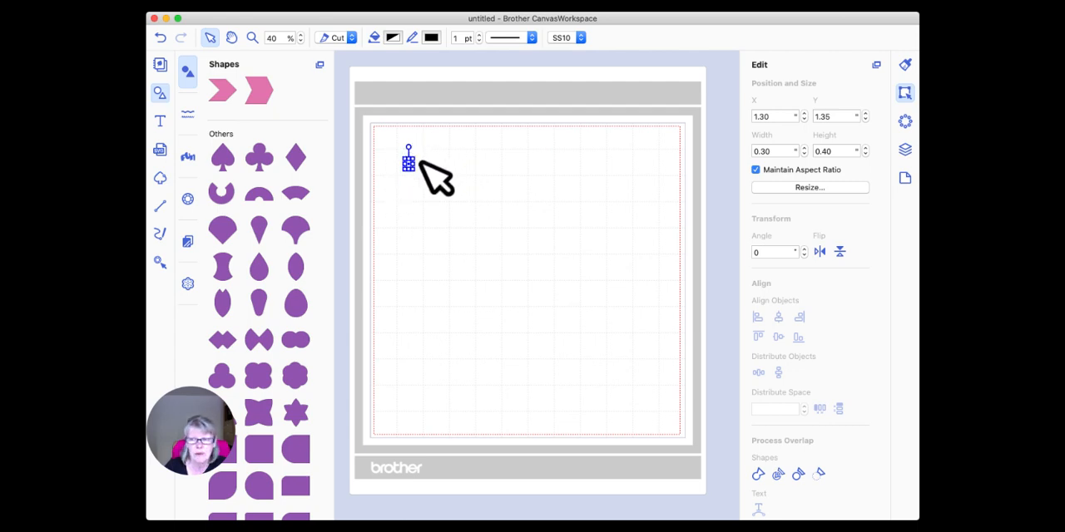
# Duplicate the small diamond five times to make six diamonds.
pyautogui.click(907, 154)
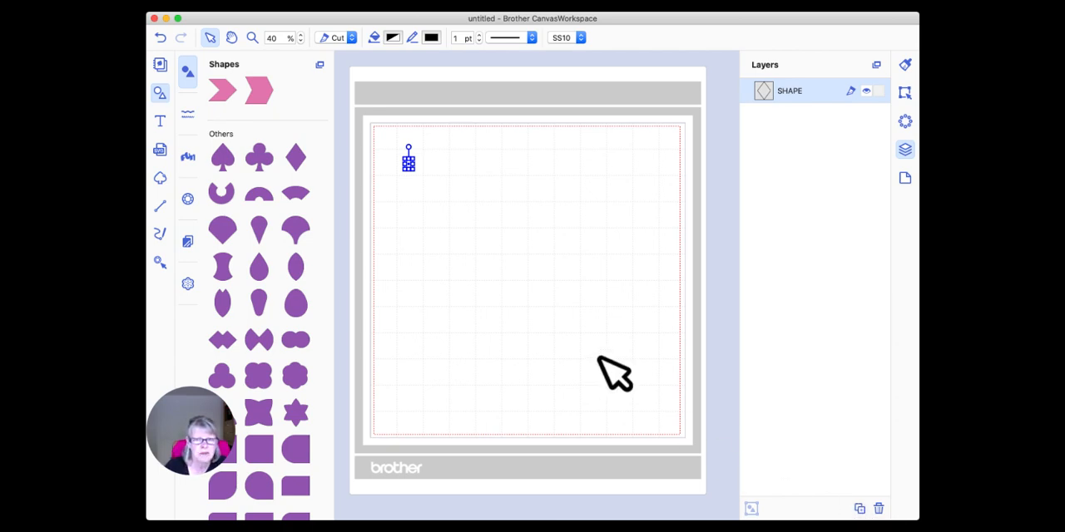
pyautogui.rightClick(450, 196)
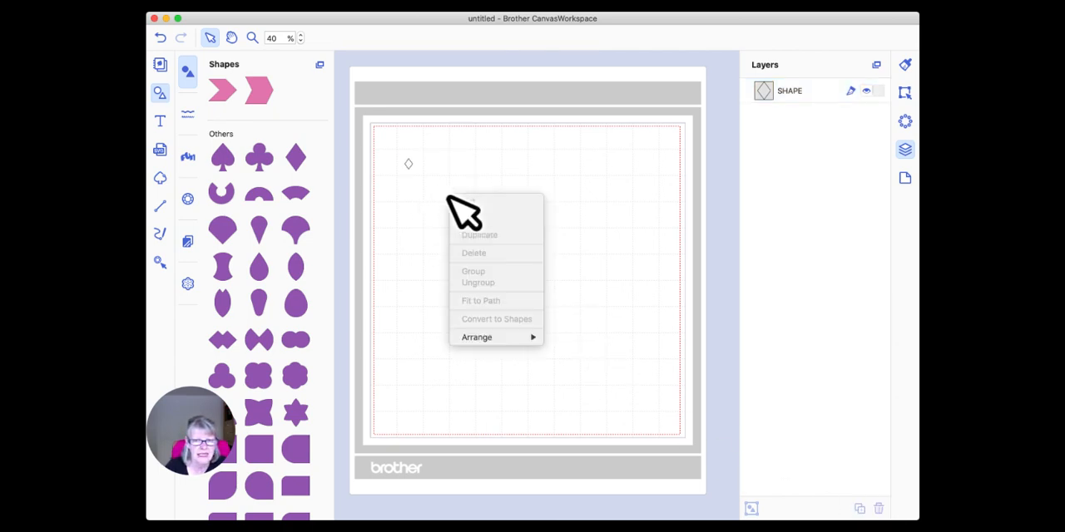
pyautogui.click(442, 185)
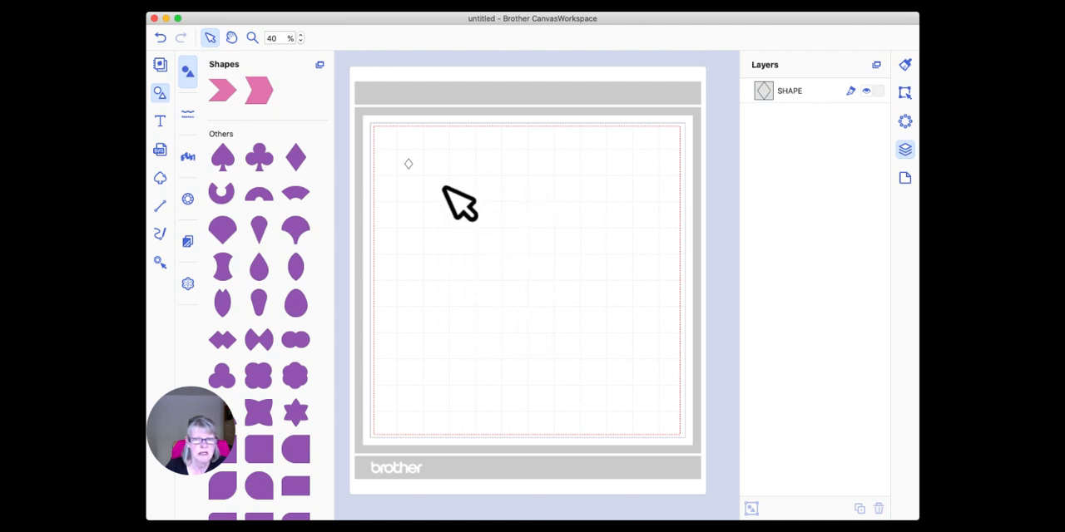
pyautogui.moveTo(388, 141); pyautogui.dragTo(444, 213)
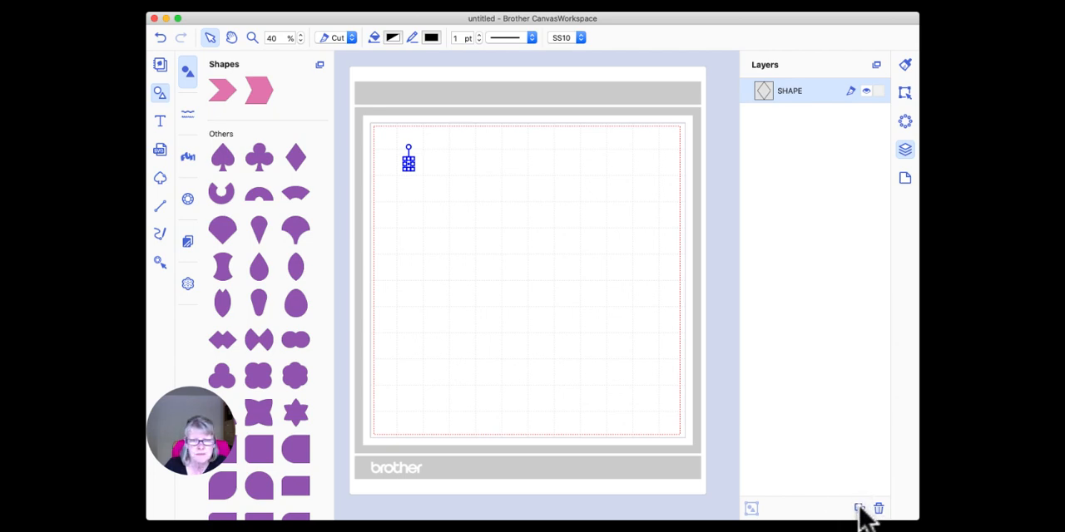
pyautogui.click(859, 509)
pyautogui.click(859, 510)
pyautogui.click(859, 509)
pyautogui.click(860, 509)
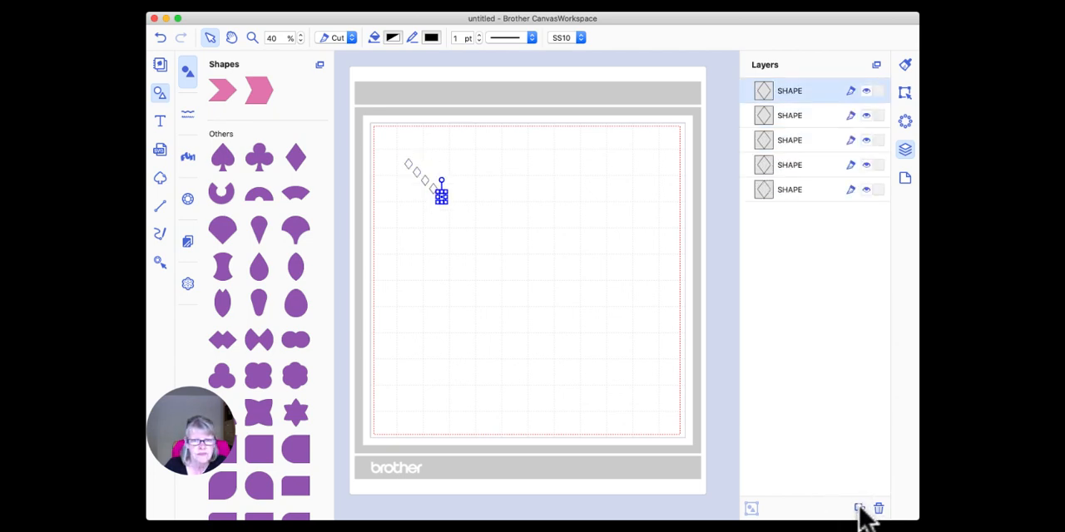
pyautogui.click(859, 509)
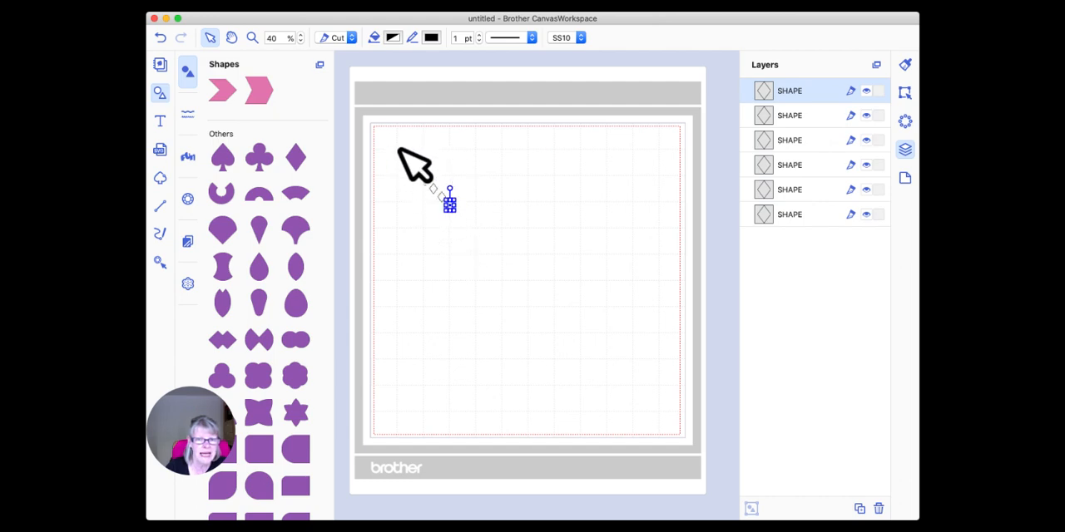
# Align all six diamonds along their bottom edges to form one row.
pyautogui.moveTo(385, 137); pyautogui.dragTo(501, 257)
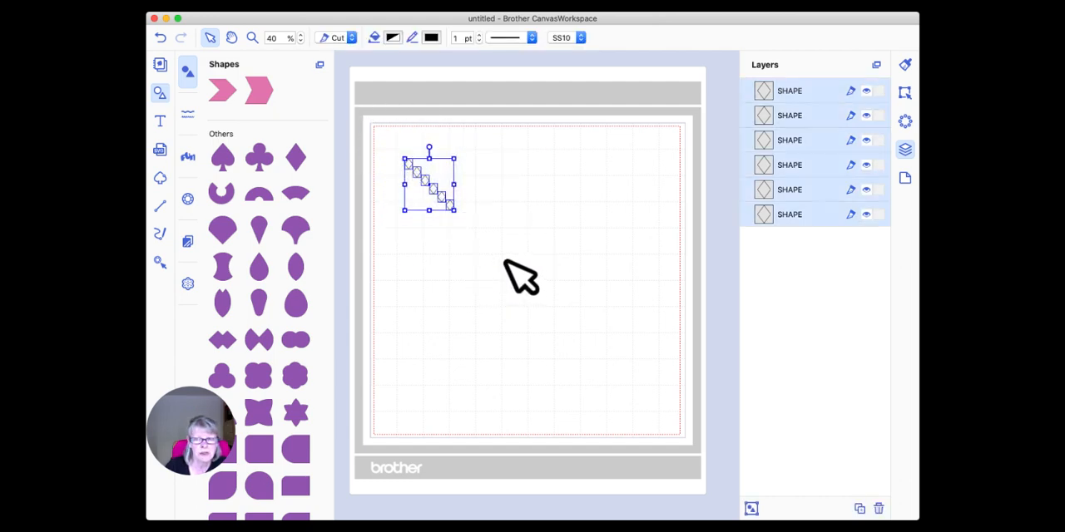
pyautogui.click(905, 92)
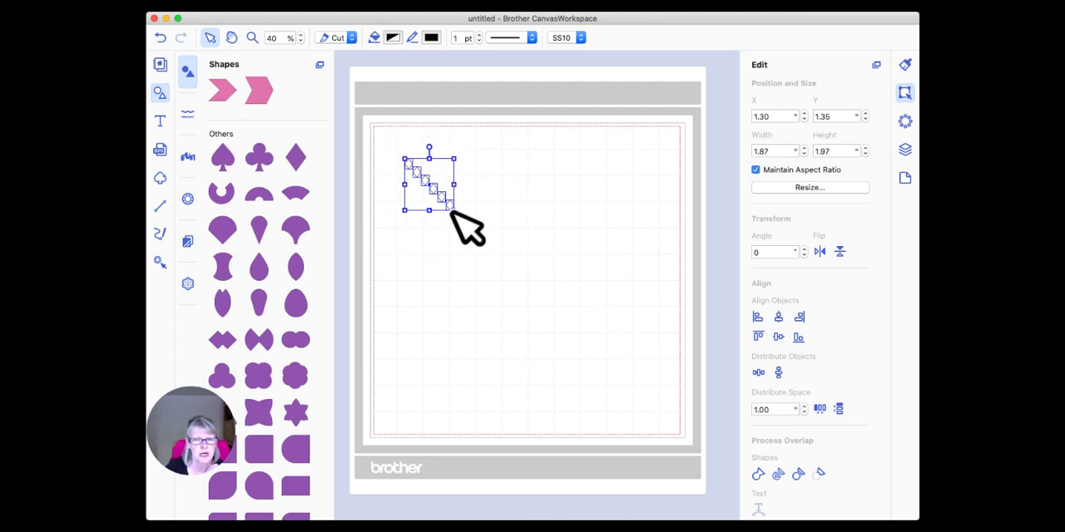
pyautogui.click(798, 337)
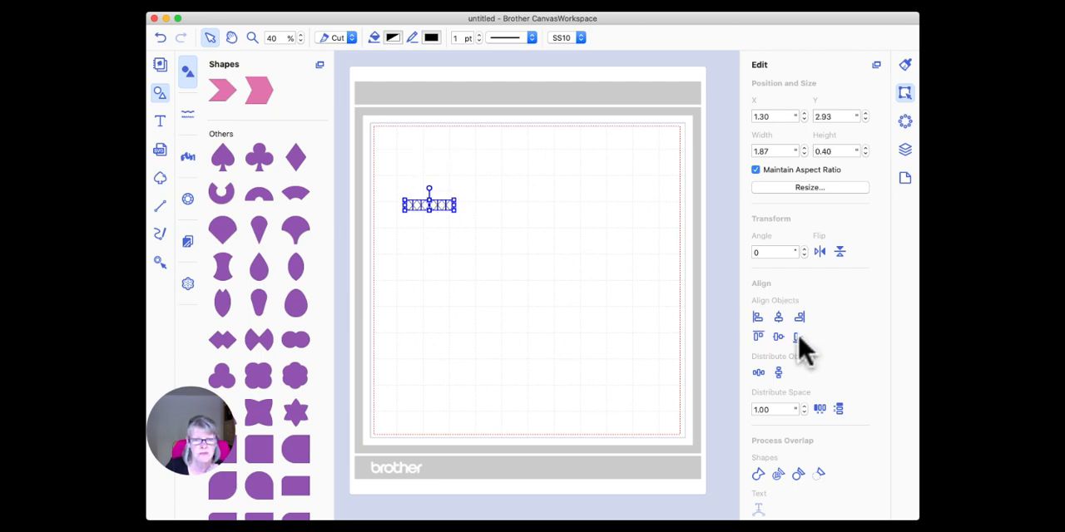
pyautogui.click(501, 202)
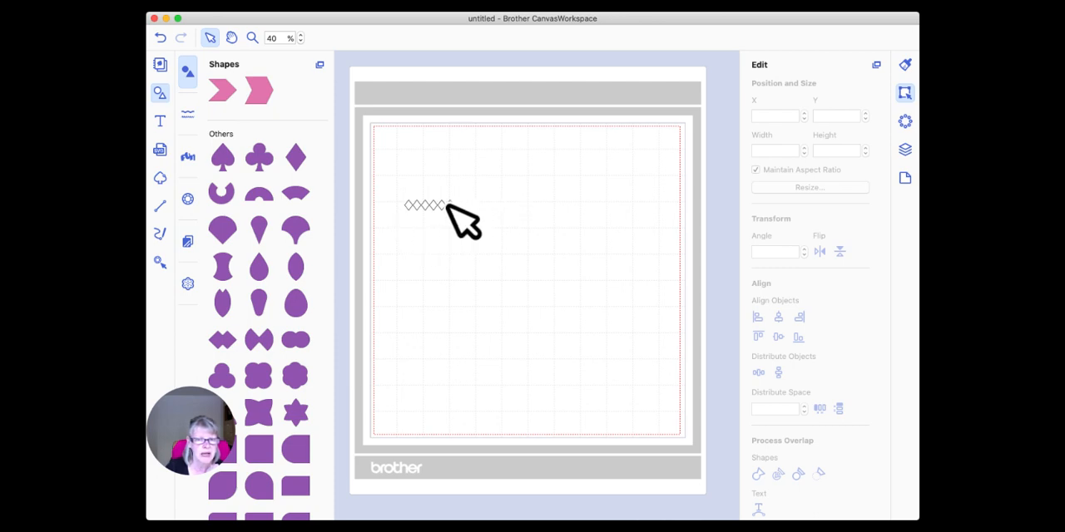
# Distribute the six diamonds horizontally with 0.25 inch of space between them.
pyautogui.moveTo(392, 184); pyautogui.dragTo(472, 233)
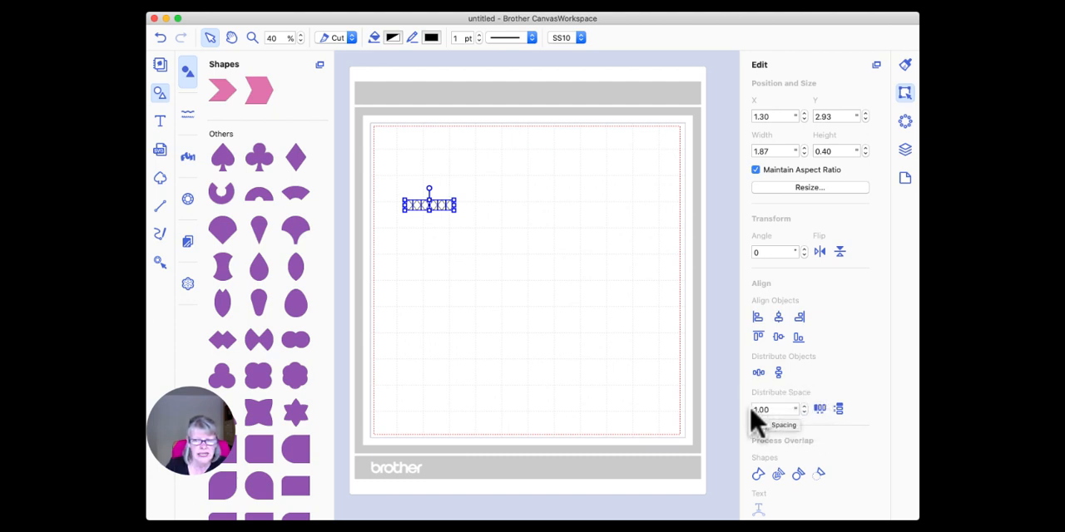
pyautogui.click(804, 412)
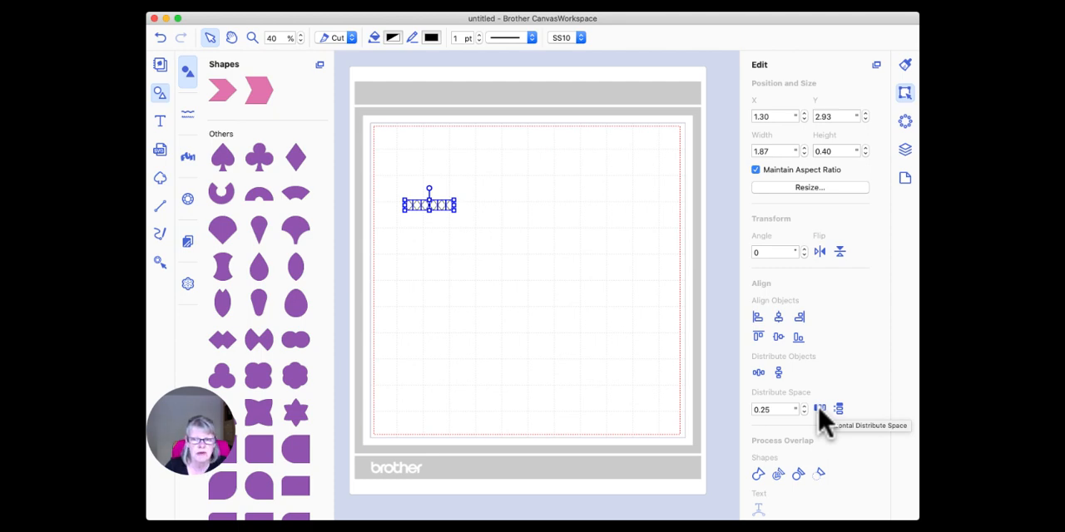
pyautogui.click(818, 408)
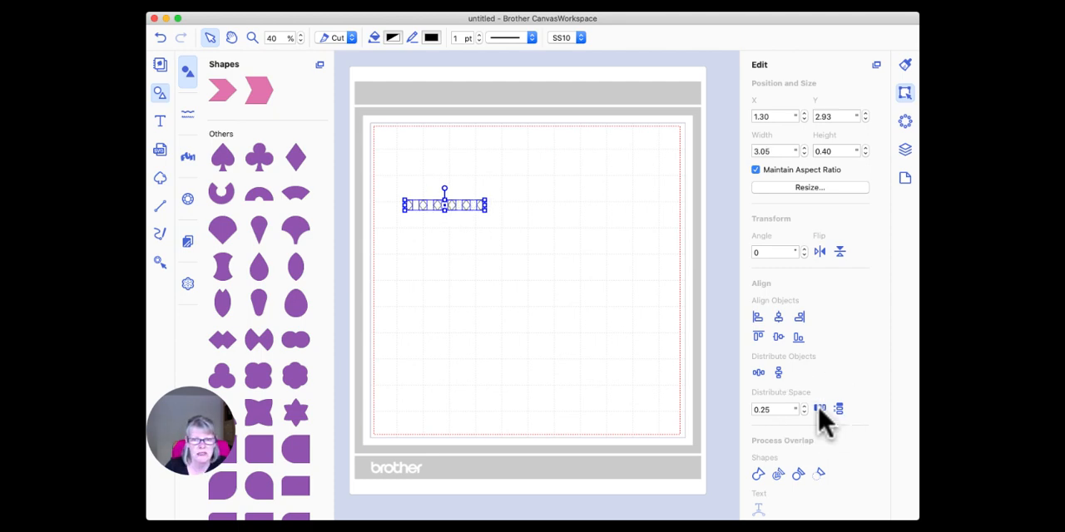
pyautogui.click(525, 251)
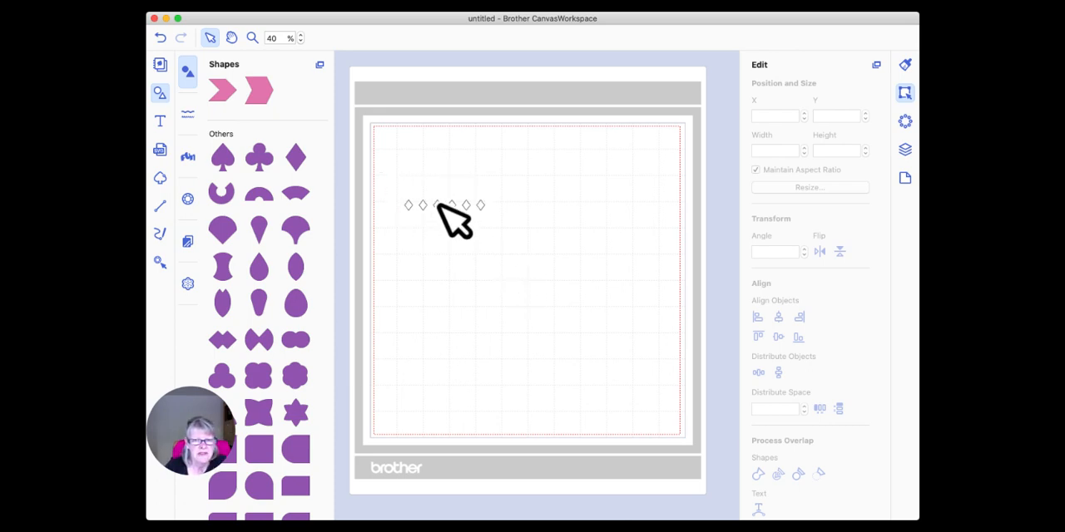
# Group the row of six spaced diamonds and display the group in the layer list.
pyautogui.moveTo(378, 175); pyautogui.dragTo(545, 243)
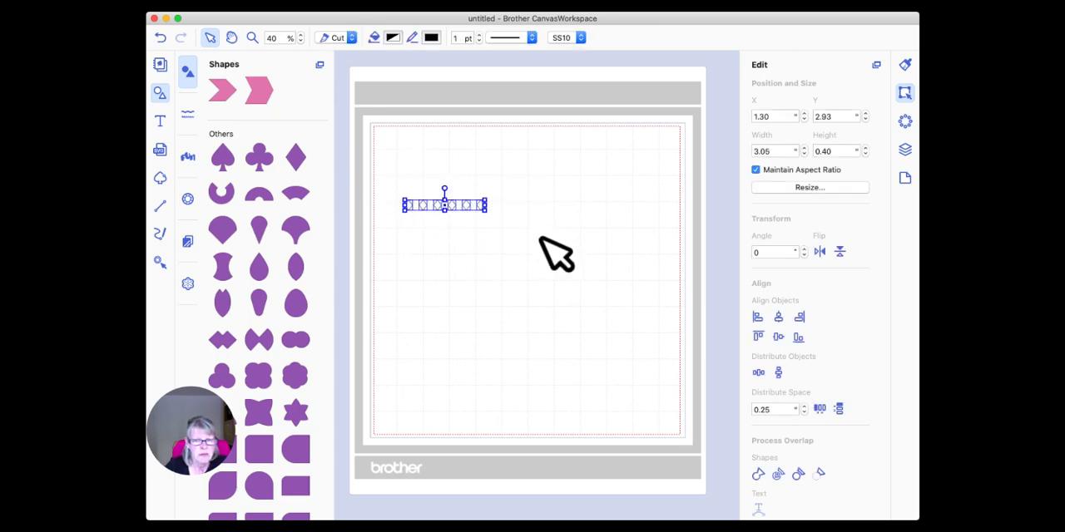
pyautogui.rightClick(471, 205)
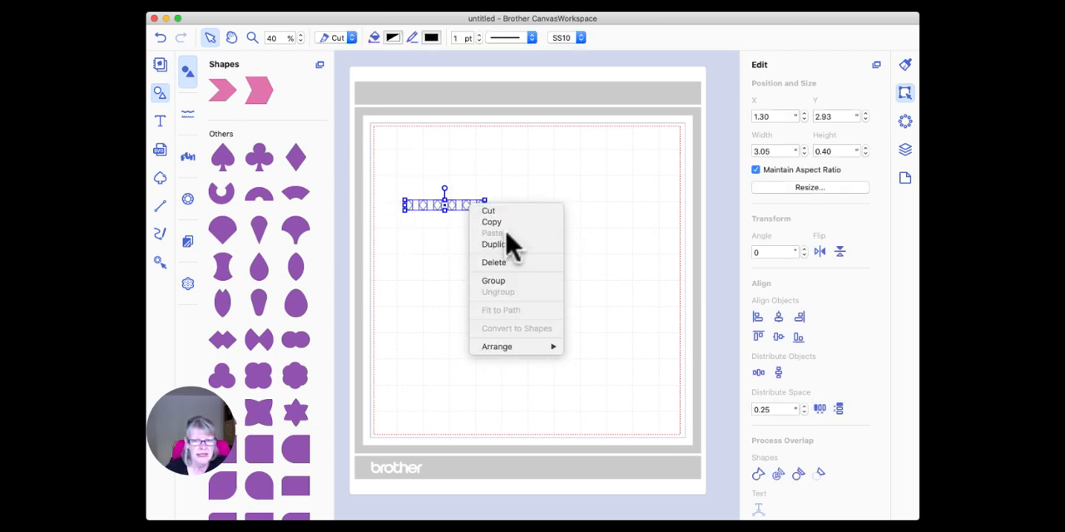
pyautogui.click(514, 282)
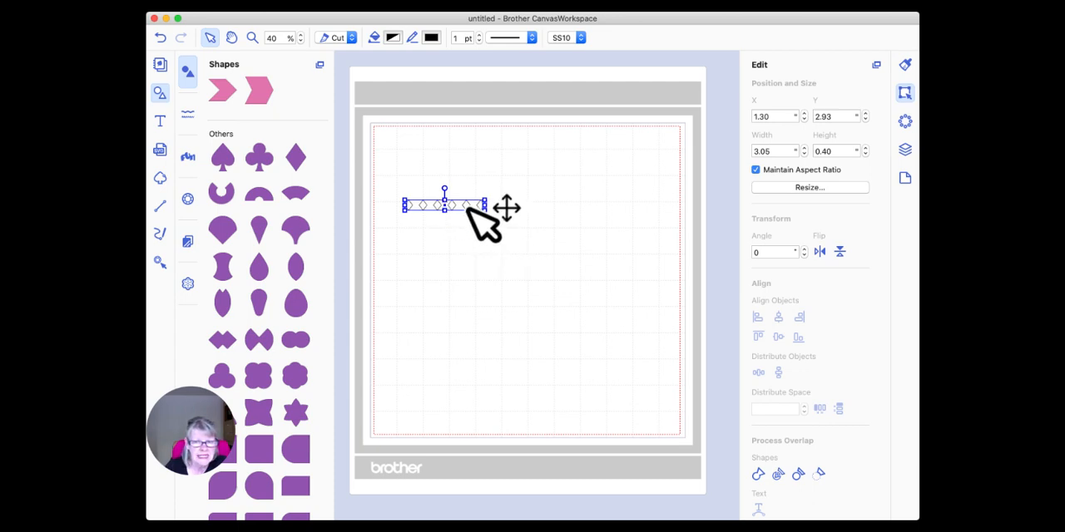
pyautogui.rightClick(468, 207)
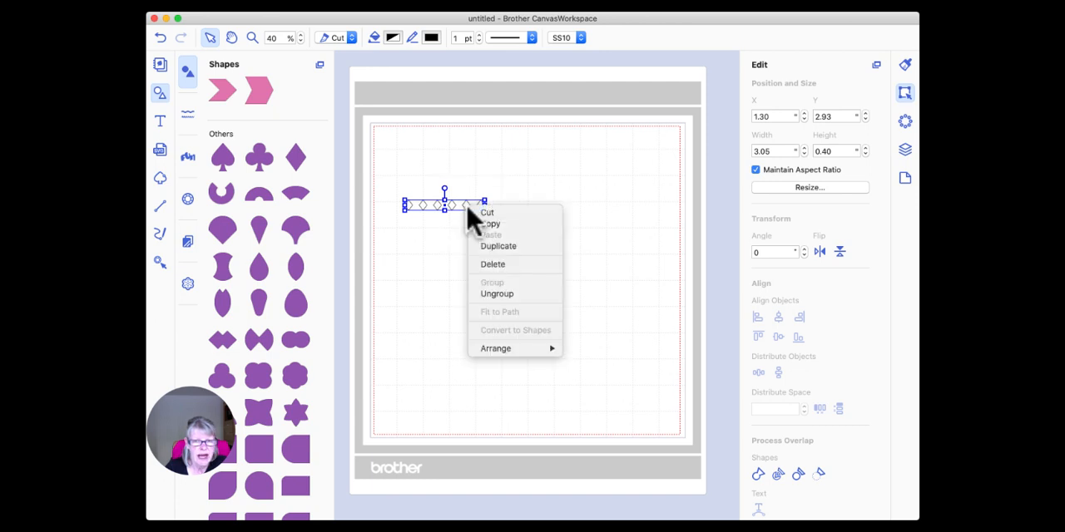
pyautogui.click(556, 185)
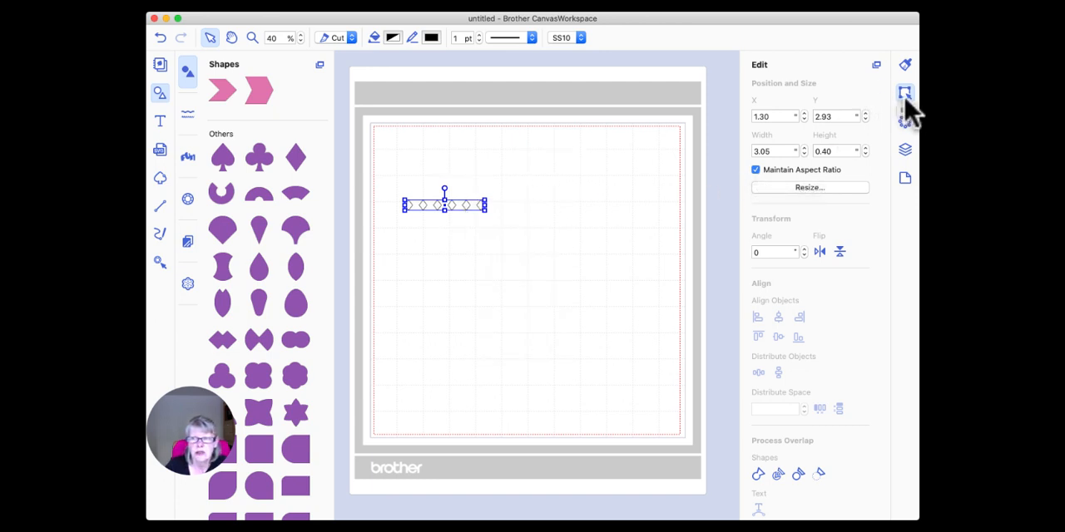
pyautogui.click(905, 152)
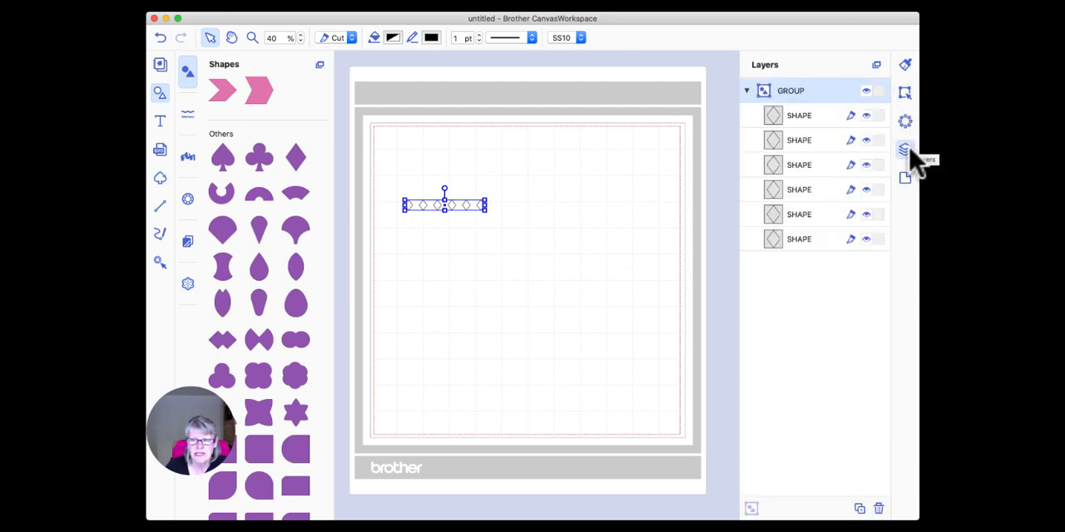
# Duplicate the grouped row of six diamonds and ungroup the copy.
pyautogui.click(860, 510)
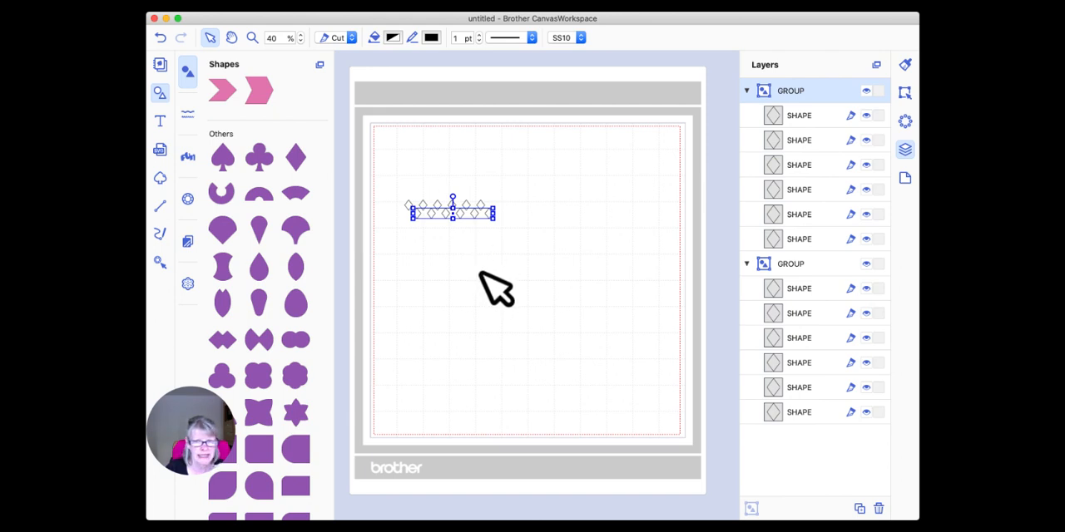
pyautogui.click(513, 208)
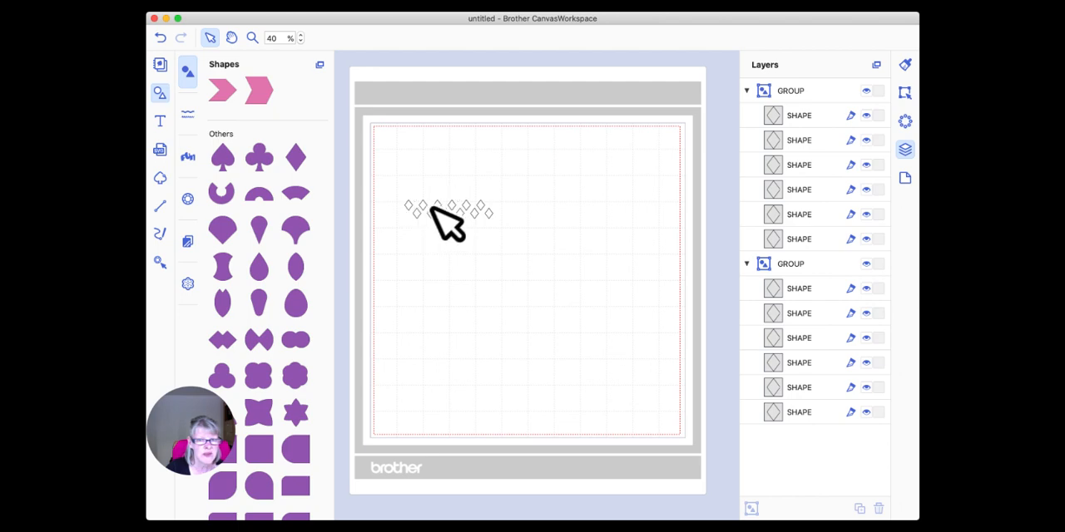
pyautogui.click(488, 214)
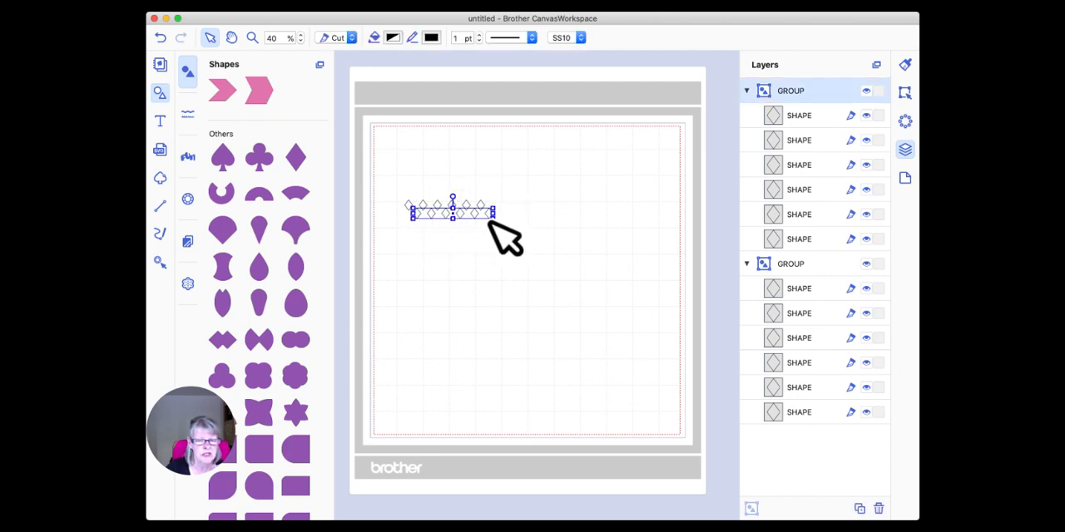
pyautogui.rightClick(487, 214)
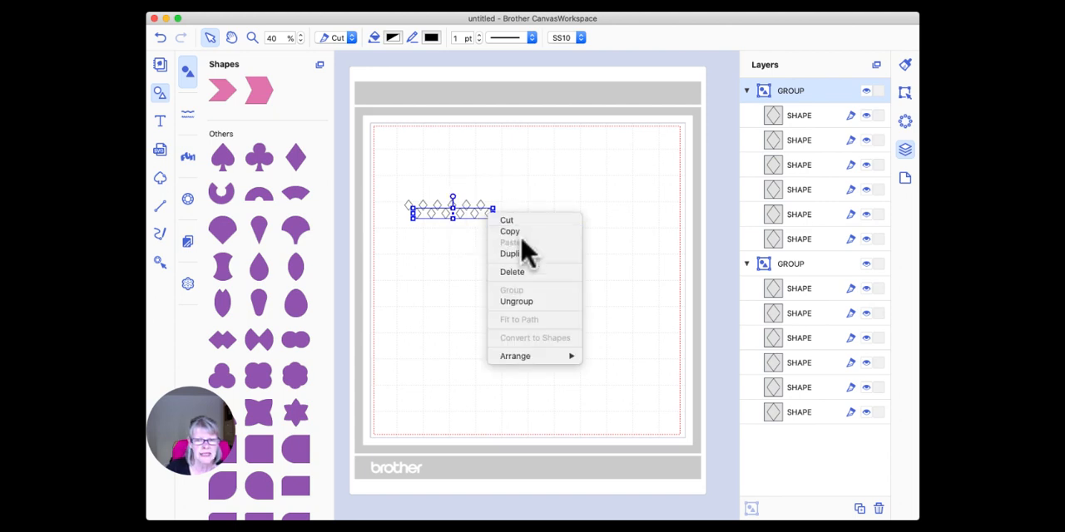
pyautogui.click(528, 301)
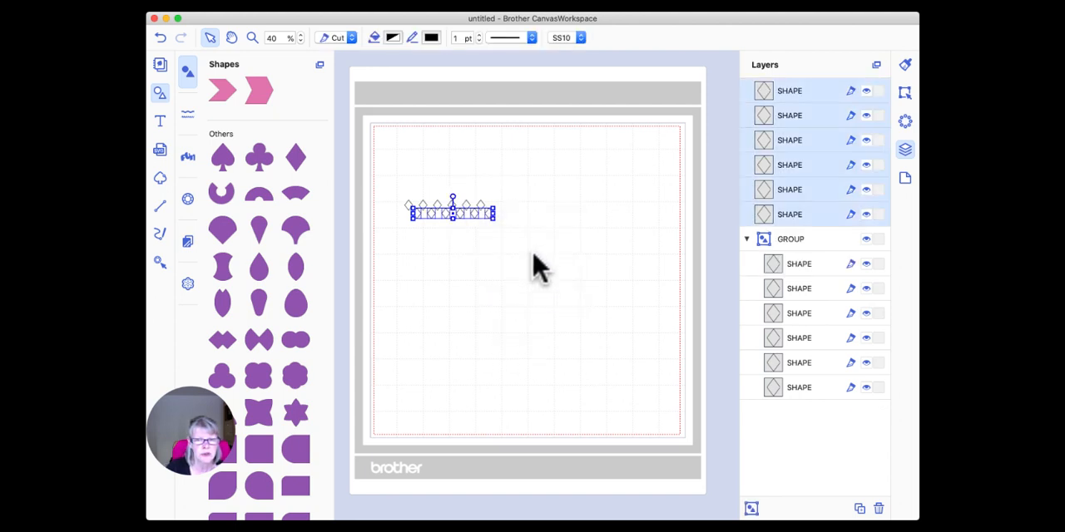
# Delete the rightmost diamond from the ungrouped lower row.
pyautogui.click(544, 210)
pyautogui.click(488, 213)
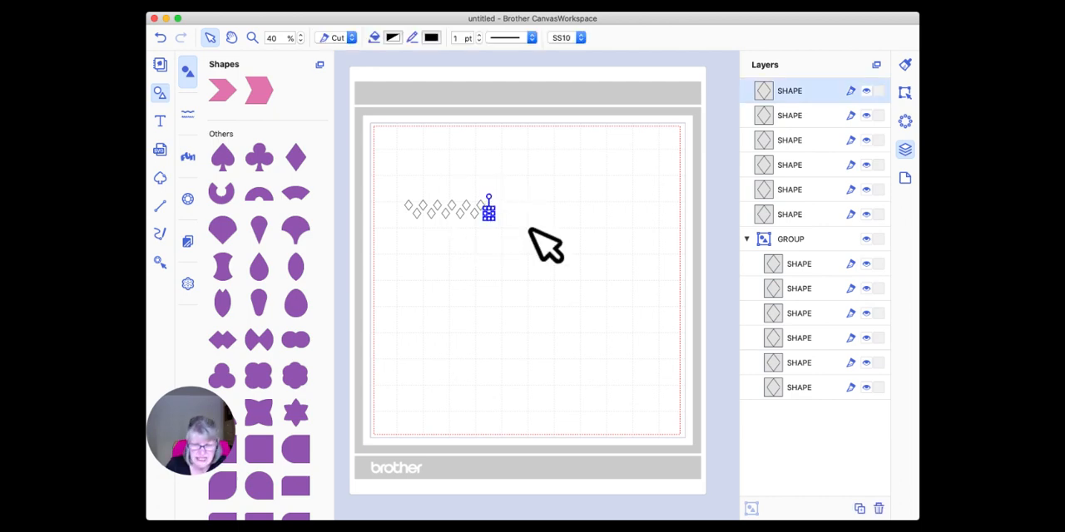
pyautogui.press('Delete')
pyautogui.click(482, 236)
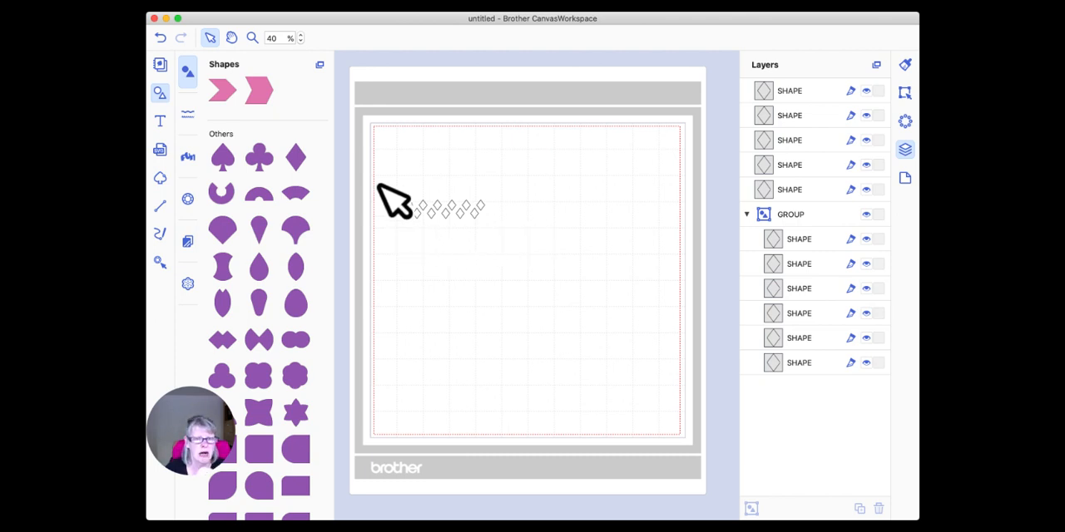
# Group the upper and lower diamond rows together into one pattern.
pyautogui.moveTo(385, 180); pyautogui.dragTo(488, 222)
pyautogui.rightClick(466, 202)
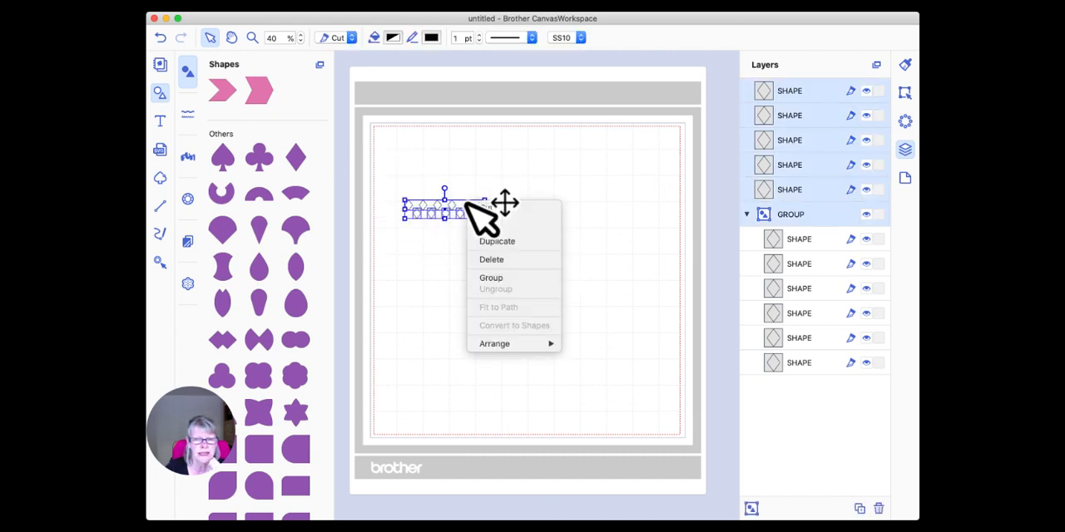
pyautogui.click(520, 279)
pyautogui.click(515, 226)
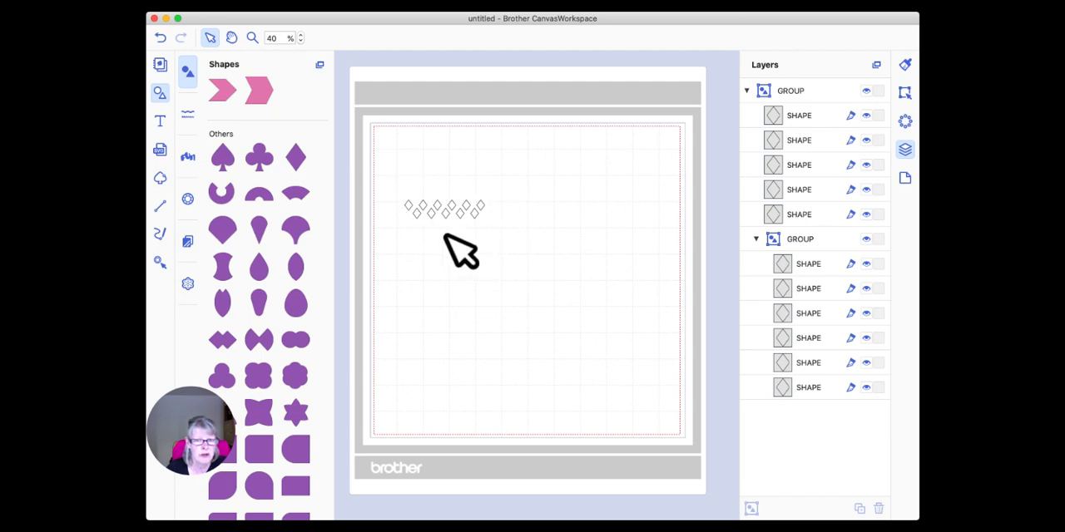
# Add a plain rectangle to the mat just below the diamond pattern.
pyautogui.scroll(15, 264, 223)
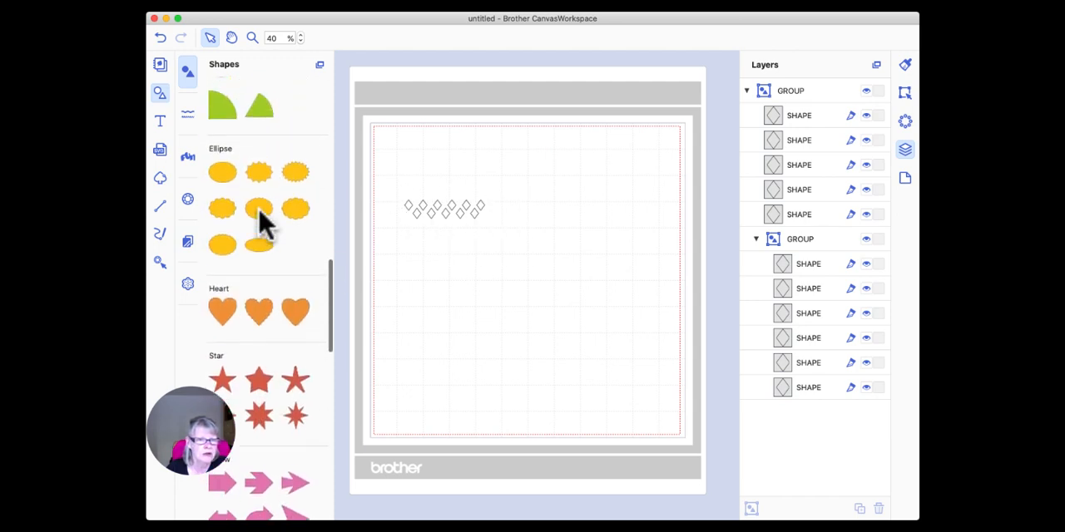
pyautogui.scroll(12, 265, 223)
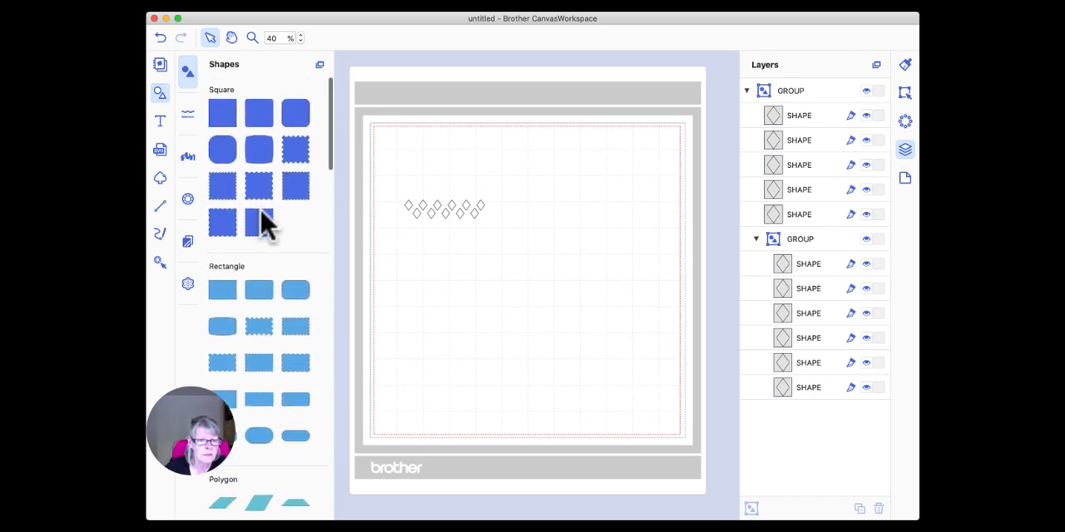
pyautogui.moveTo(222, 289); pyautogui.dragTo(440, 256)
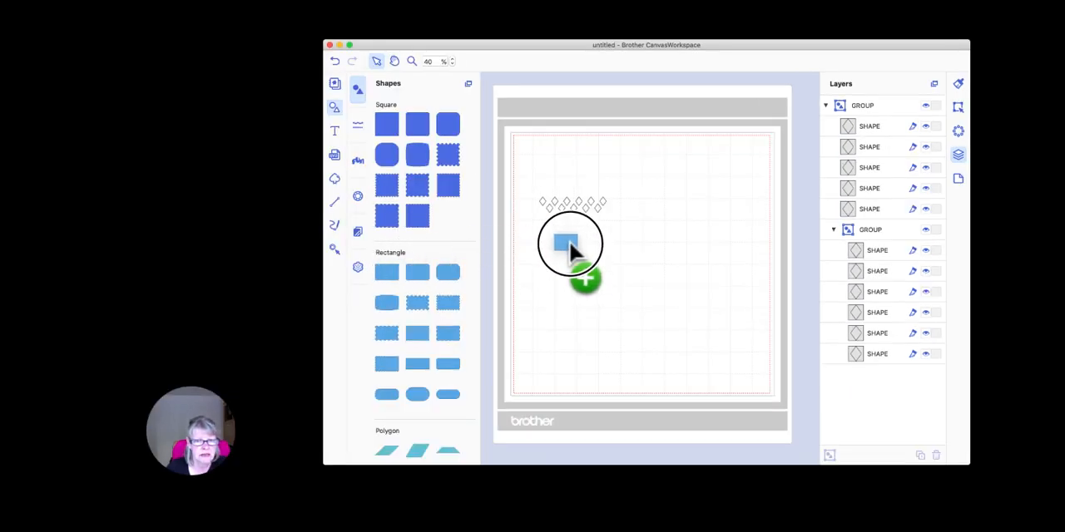
pyautogui.moveTo(569, 241); pyautogui.dragTo(570, 243)
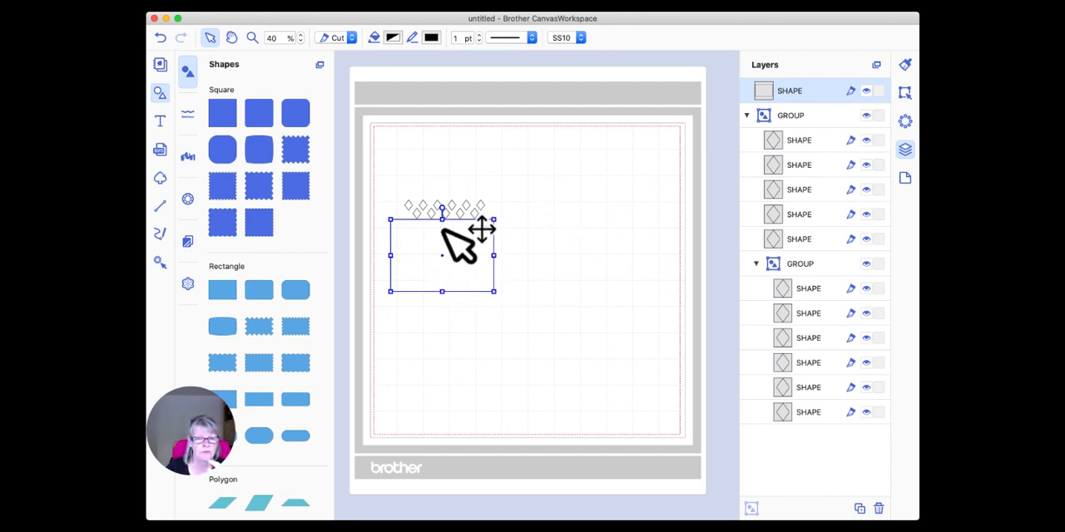
# Resize the rectangle to a thin bar 0.09 high and 3.5 wide, with Maintain Aspect Ratio off for the width.
pyautogui.click(905, 93)
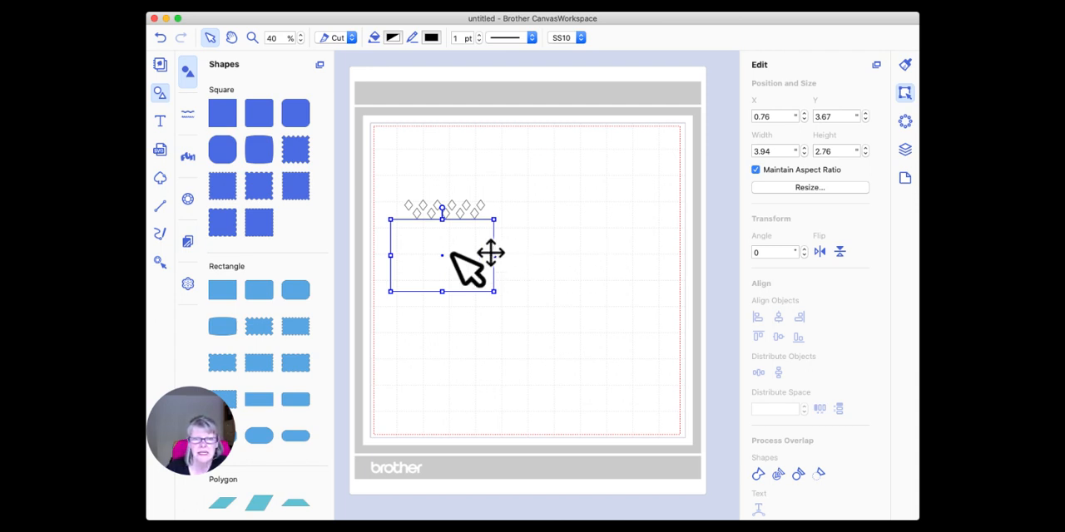
pyautogui.click(843, 150)
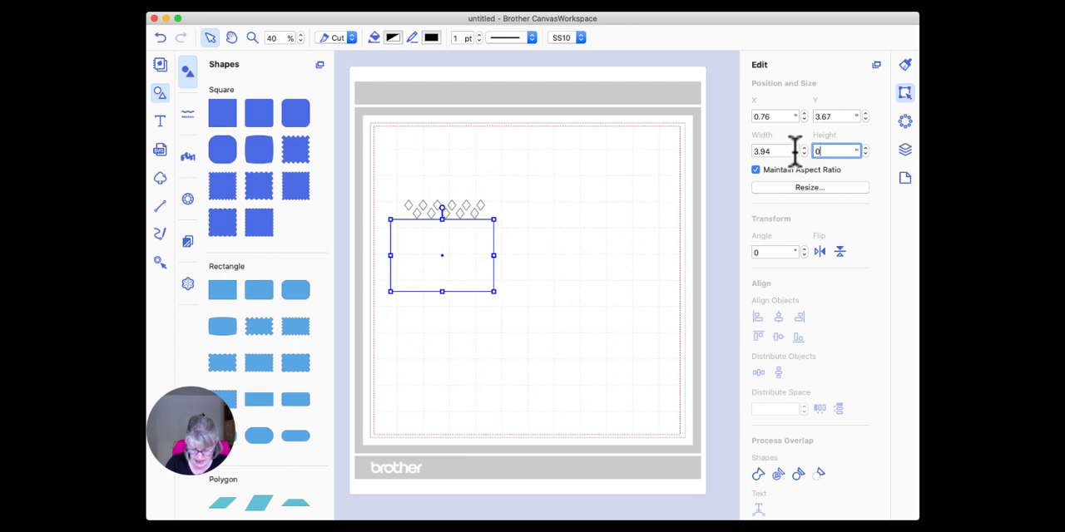
pyautogui.press('Return')
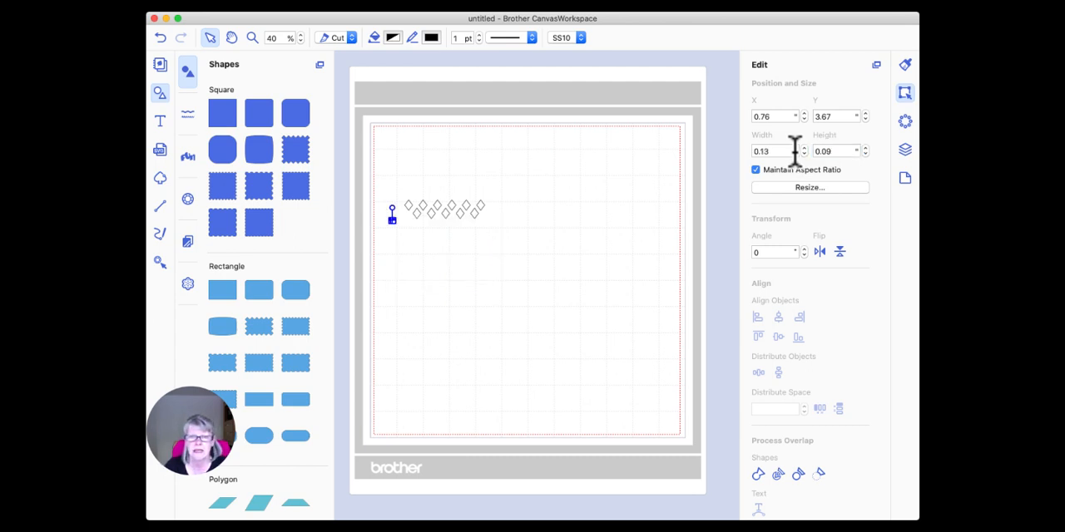
pyautogui.click(756, 173)
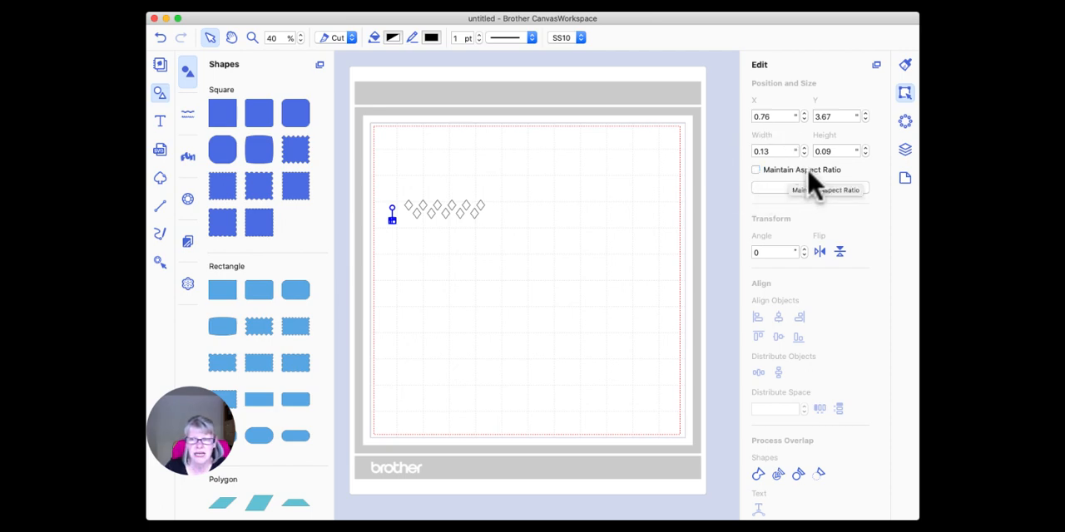
pyautogui.moveTo(777, 151); pyautogui.dragTo(737, 152)
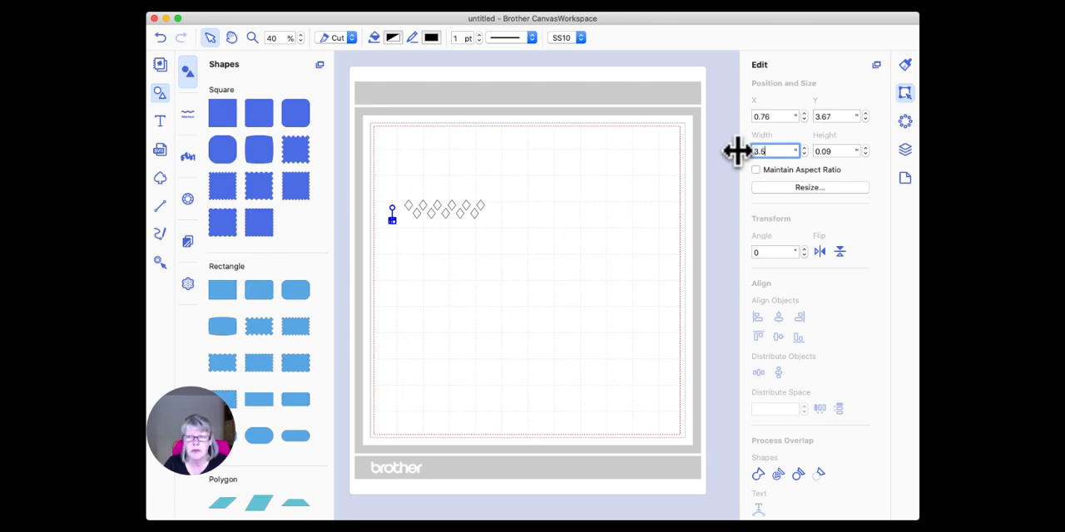
pyautogui.press('Return')
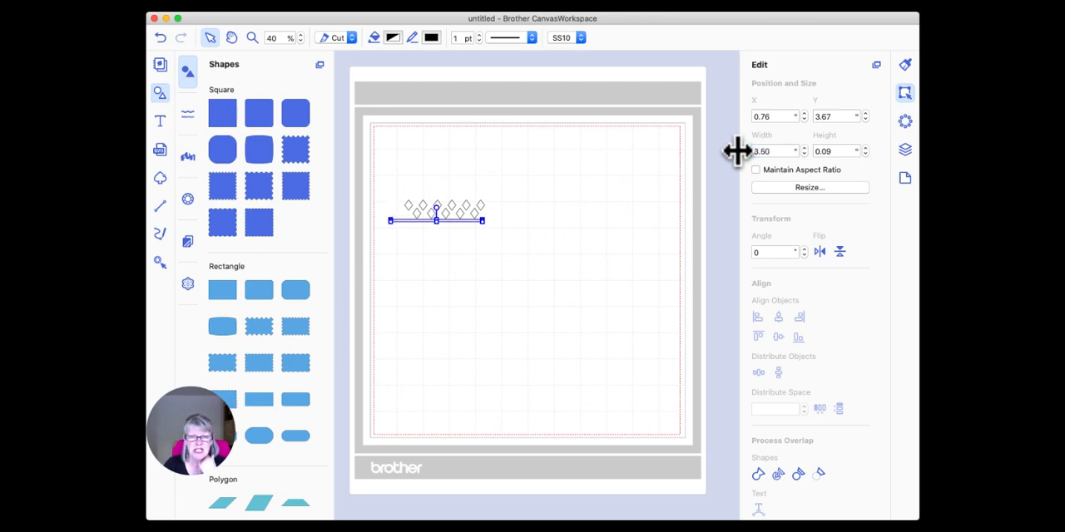
pyautogui.click(533, 271)
# Move the thin bar so it sits beneath the diamond pattern, roughly centred under it.
pyautogui.click(451, 220)
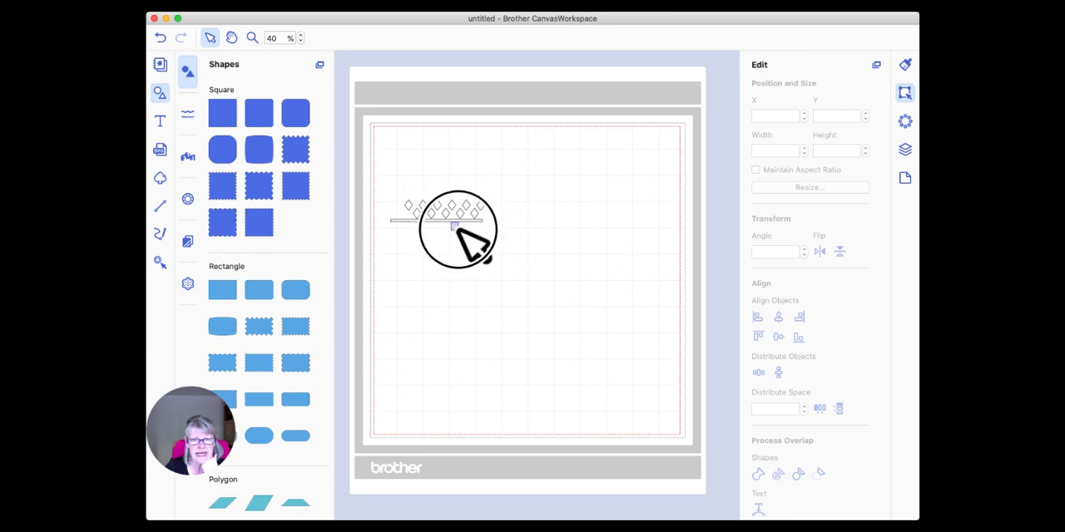
pyautogui.moveTo(456, 221); pyautogui.dragTo(467, 227)
pyautogui.click(475, 245)
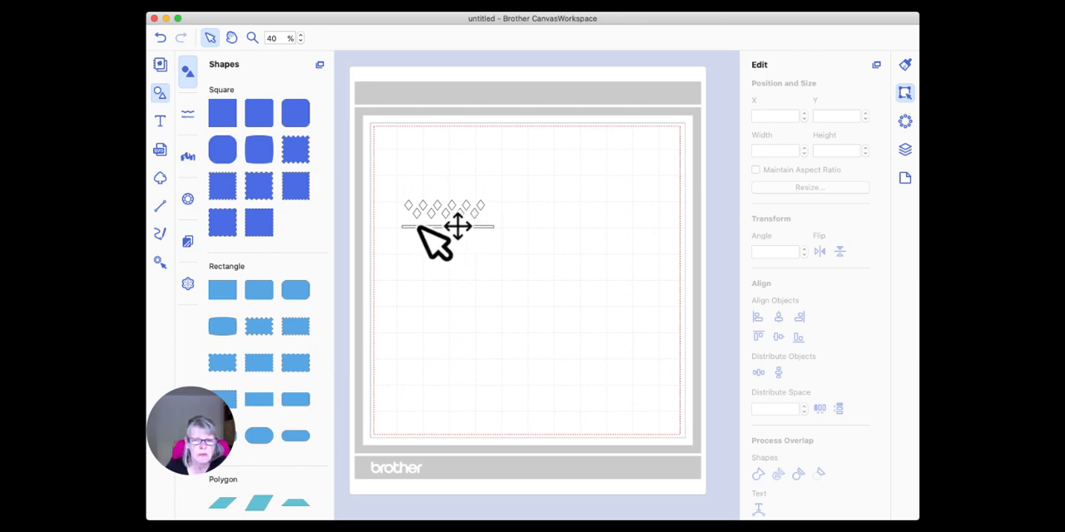
# Duplicate the thin bar, place the copy above the diamonds, and nudge the lower bar slightly further down.
pyautogui.click(477, 226)
pyautogui.rightClick(476, 226)
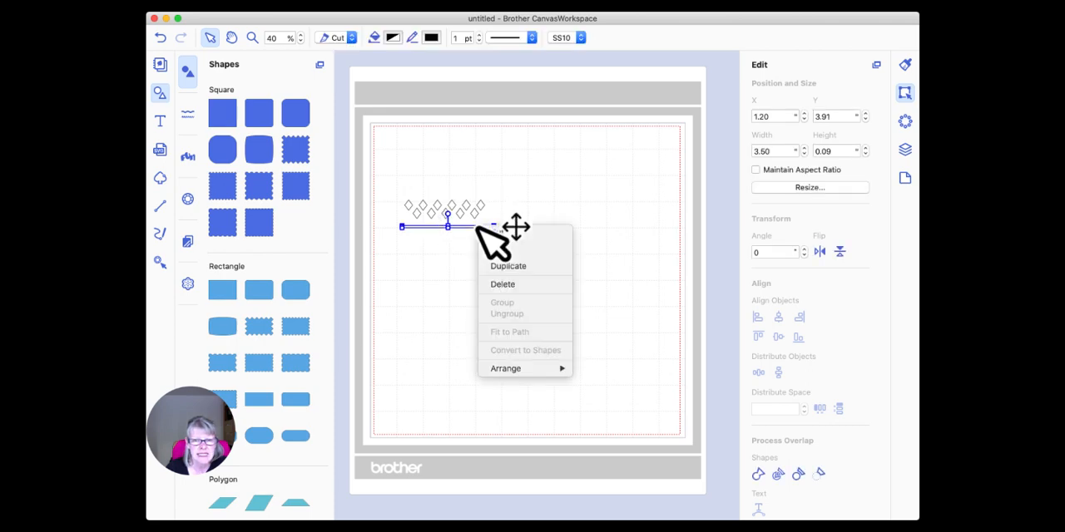
pyautogui.click(508, 267)
pyautogui.moveTo(482, 236); pyautogui.dragTo(472, 189)
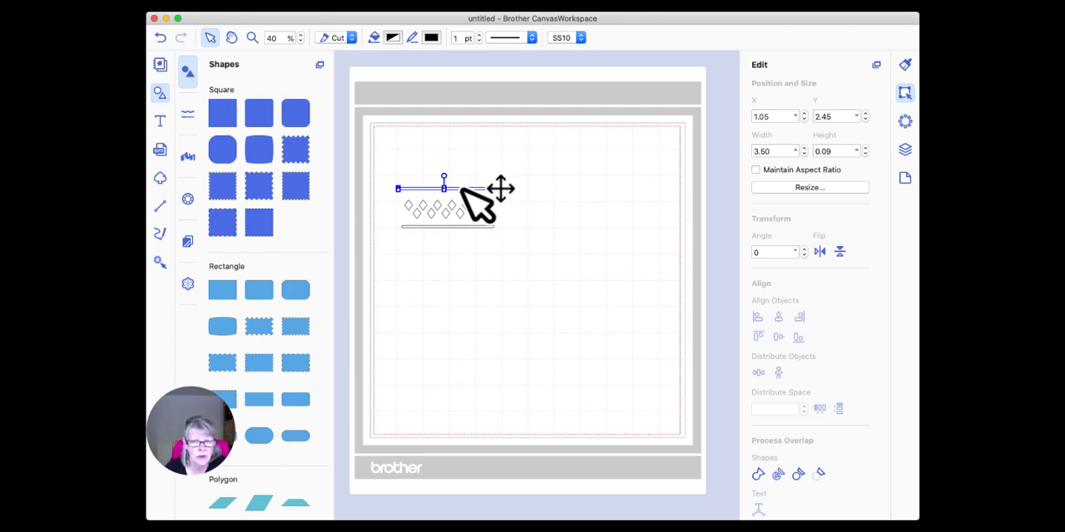
pyautogui.moveTo(463, 188); pyautogui.dragTo(466, 193)
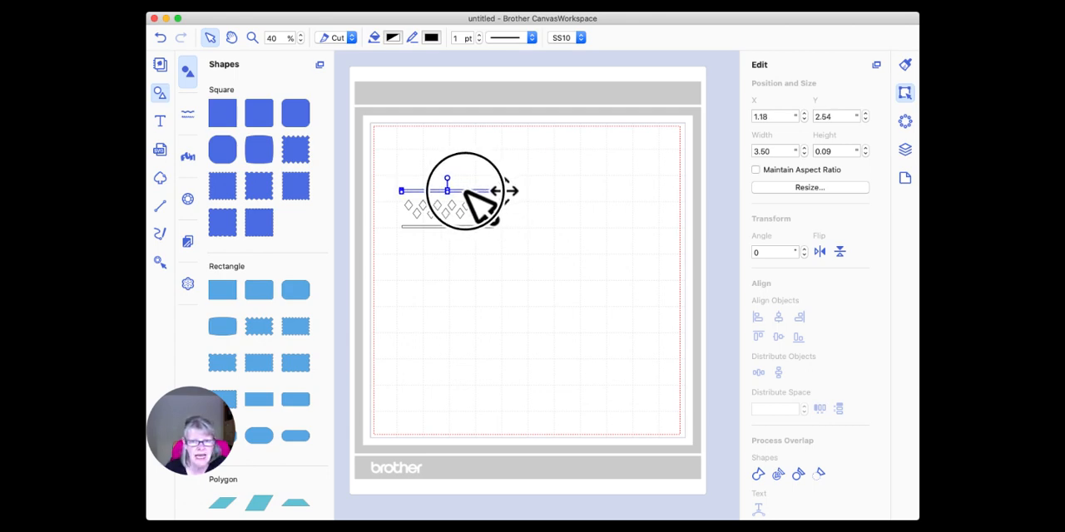
pyautogui.click(469, 227)
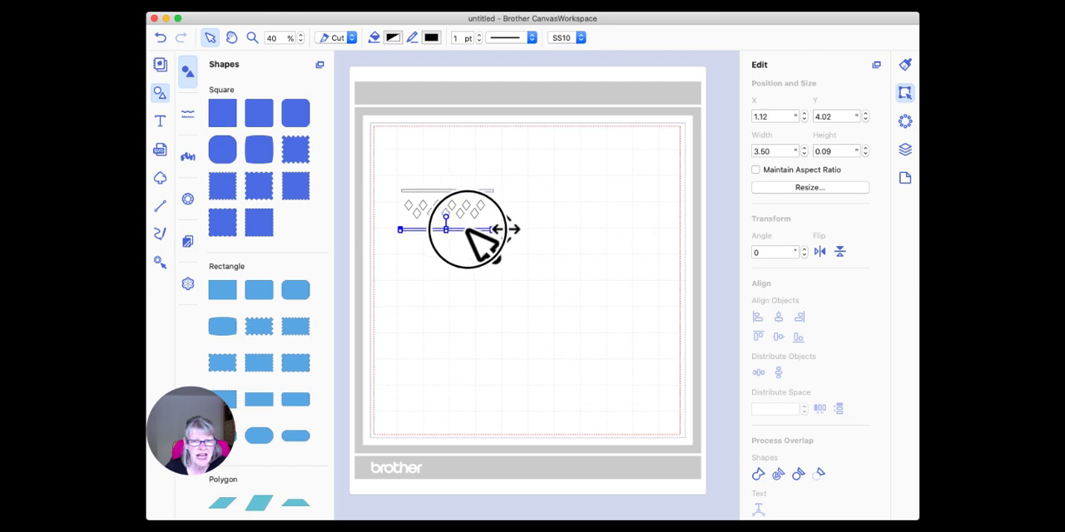
pyautogui.click(495, 246)
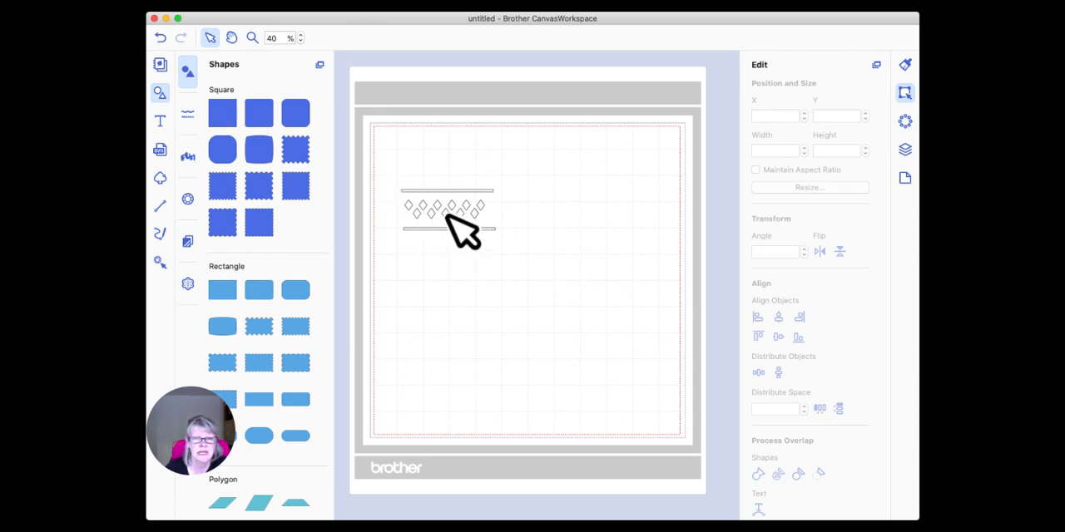
# Align the diamond pattern and both thin bars on their horizontal centres.
pyautogui.click(447, 214)
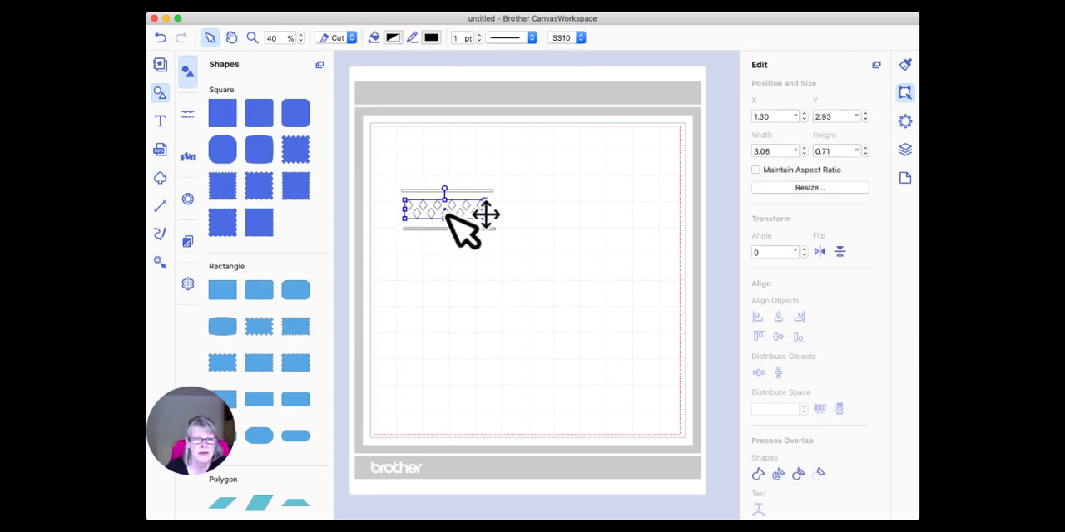
pyautogui.click(383, 171)
pyautogui.moveTo(383, 171); pyautogui.dragTo(537, 274)
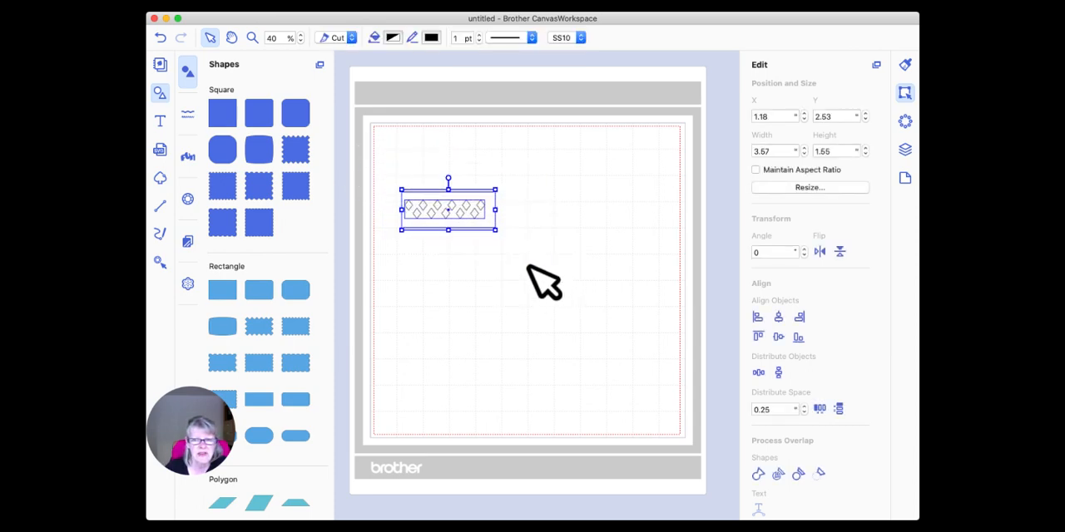
pyautogui.click(778, 320)
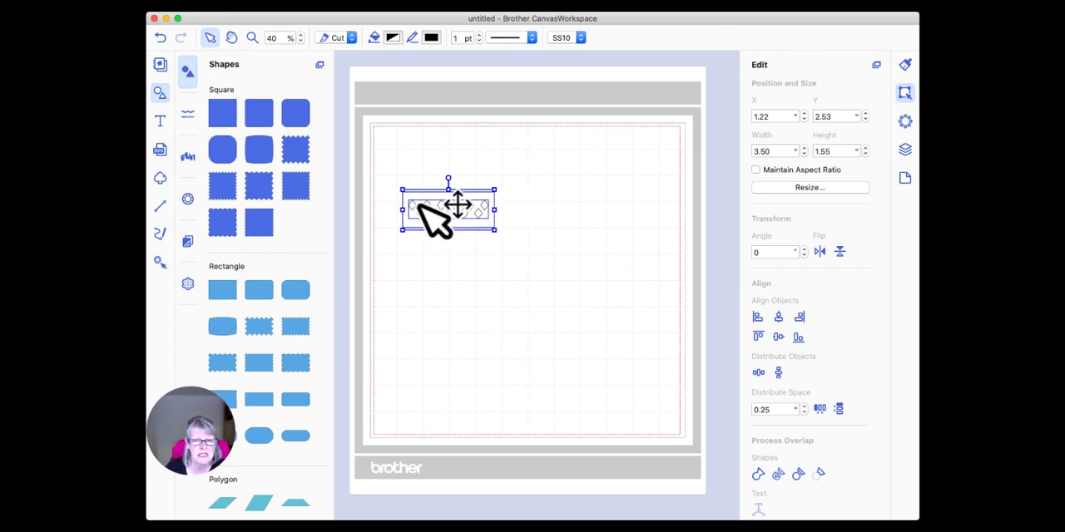
# Group the two thin bars and the diamond pattern into one design.
pyautogui.rightClick(470, 207)
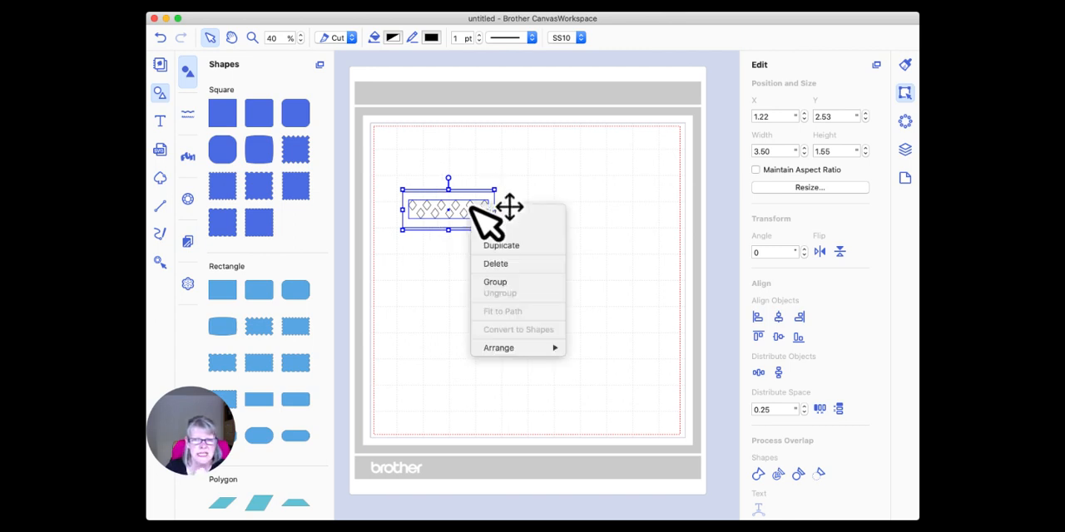
pyautogui.click(516, 283)
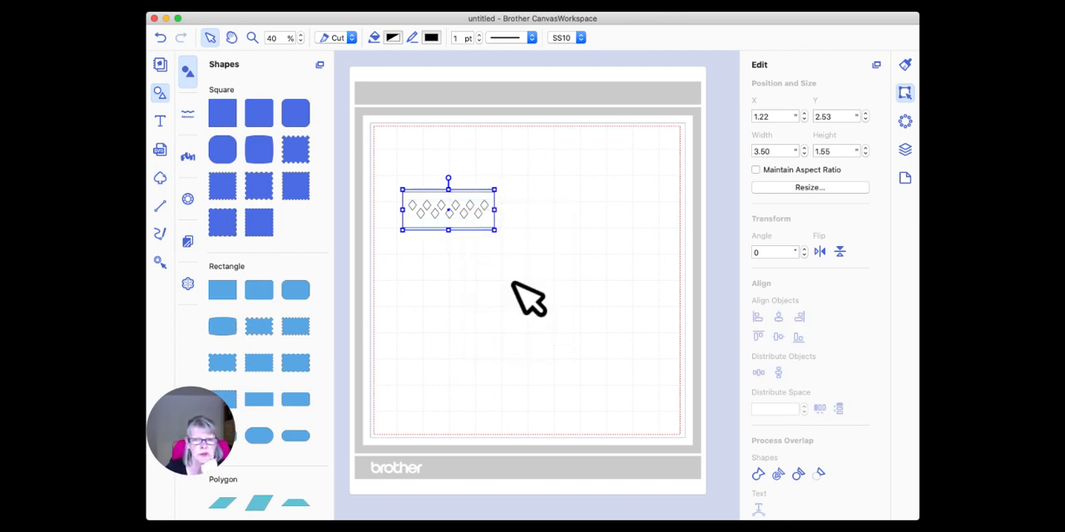
pyautogui.click(509, 191)
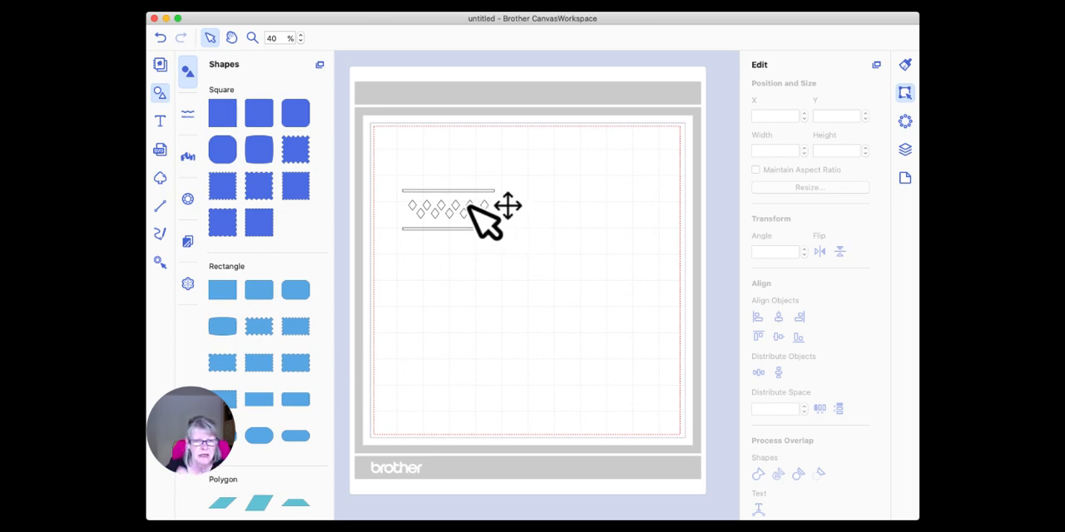
# Move the grouped design to the right half of the mat and add a plain rectangle on the left half.
pyautogui.moveTo(470, 208); pyautogui.dragTo(643, 256)
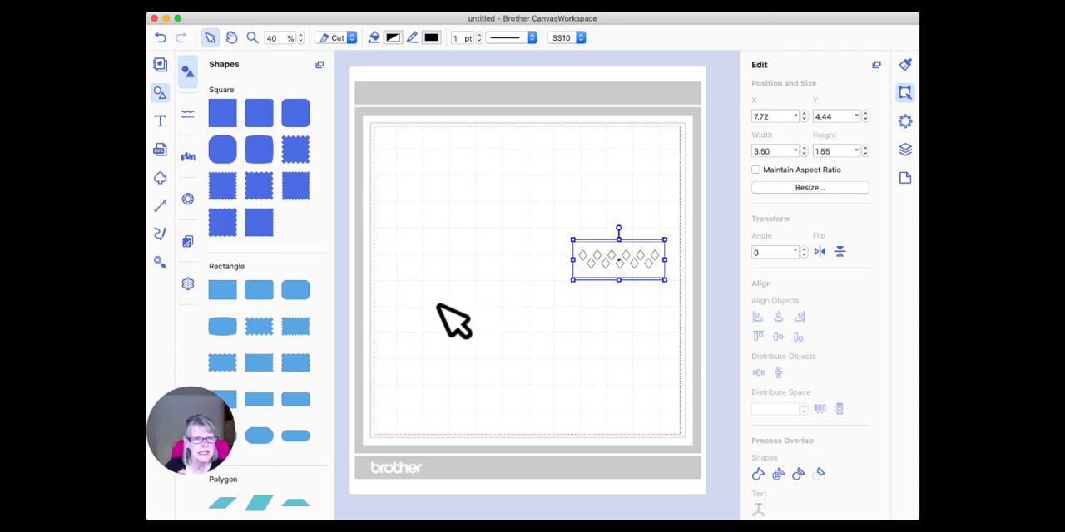
pyautogui.moveTo(222, 291); pyautogui.dragTo(425, 268)
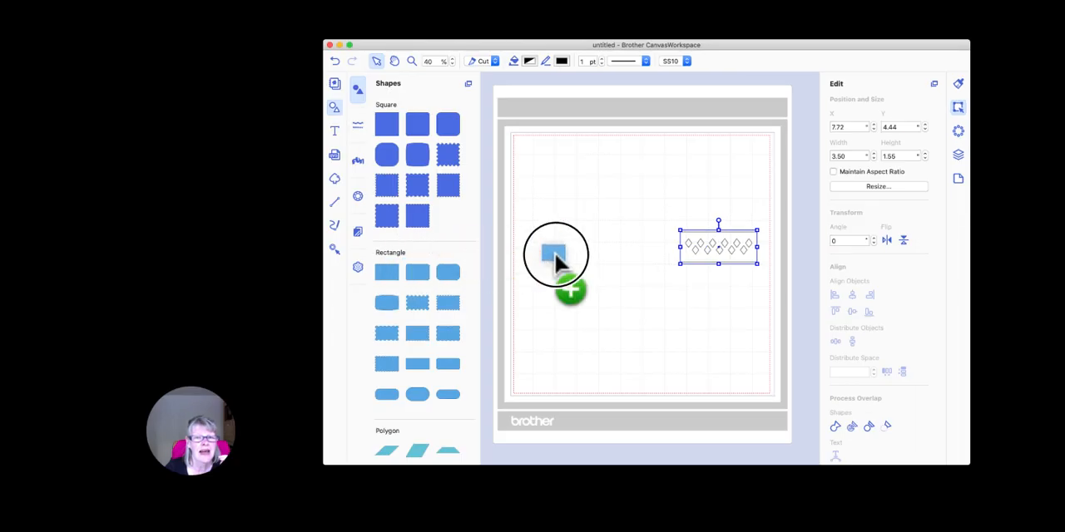
pyautogui.moveTo(554, 252); pyautogui.dragTo(556, 254)
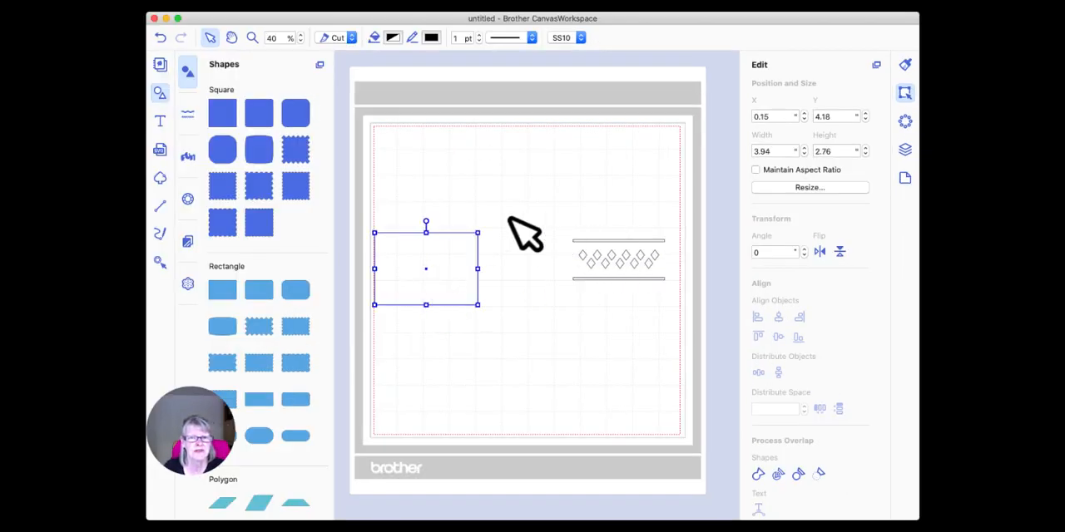
# Rotate the plain rectangle by 90 degrees and set its width to 5 and its height to 3.5 inches.
pyautogui.click(426, 221)
pyautogui.moveTo(426, 221); pyautogui.dragTo(467, 268)
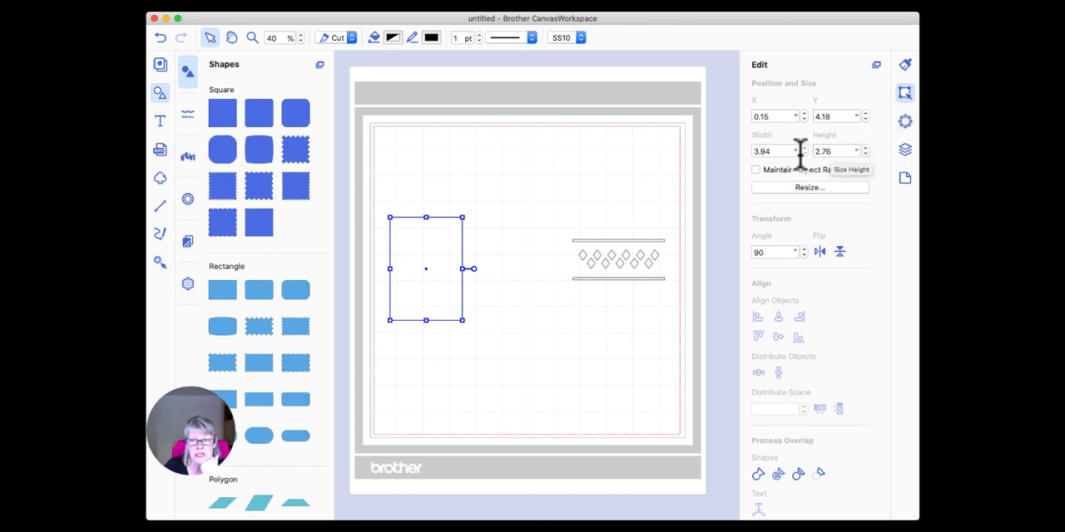
pyautogui.doubleClick(757, 151)
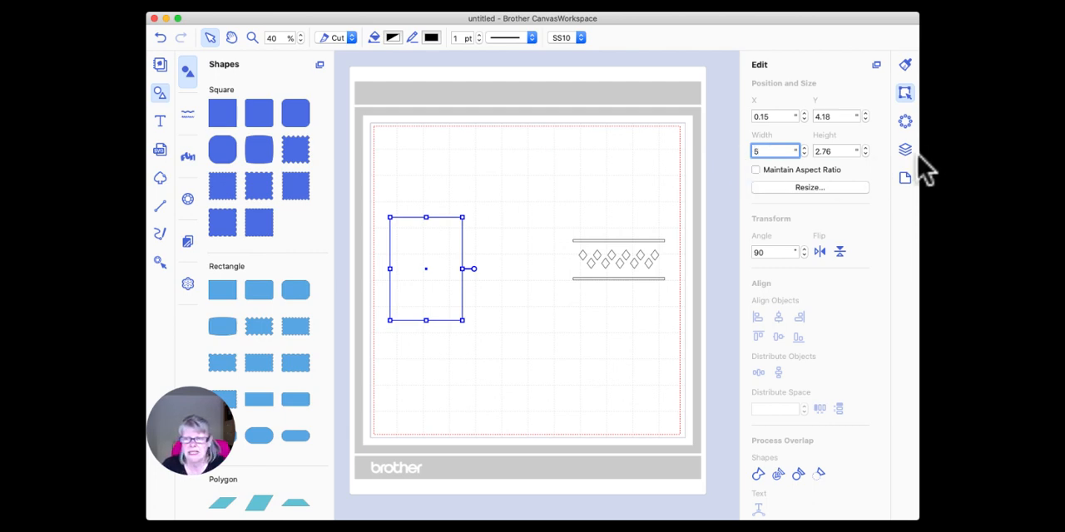
pyautogui.press('Tab')
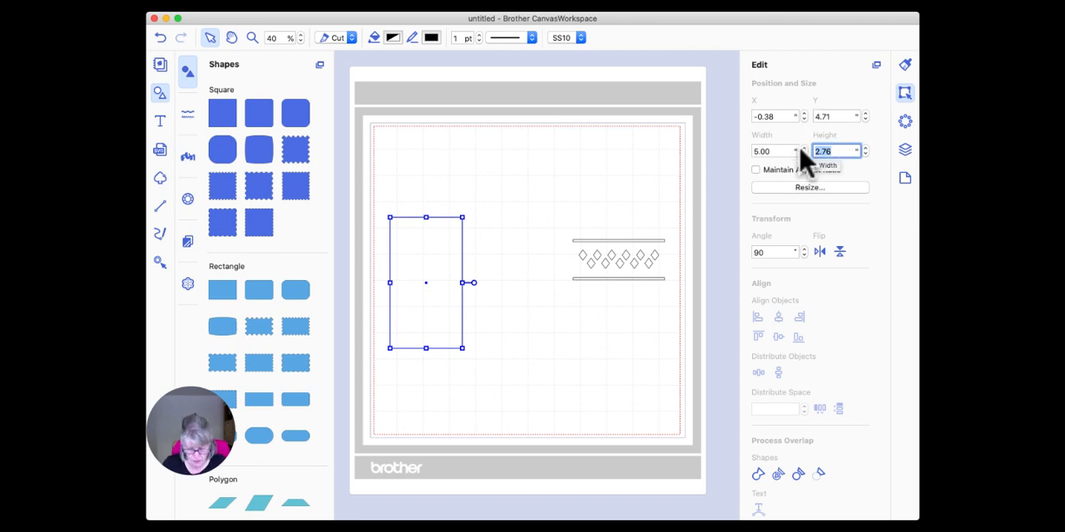
pyautogui.write('3.5')
pyautogui.press('Return')
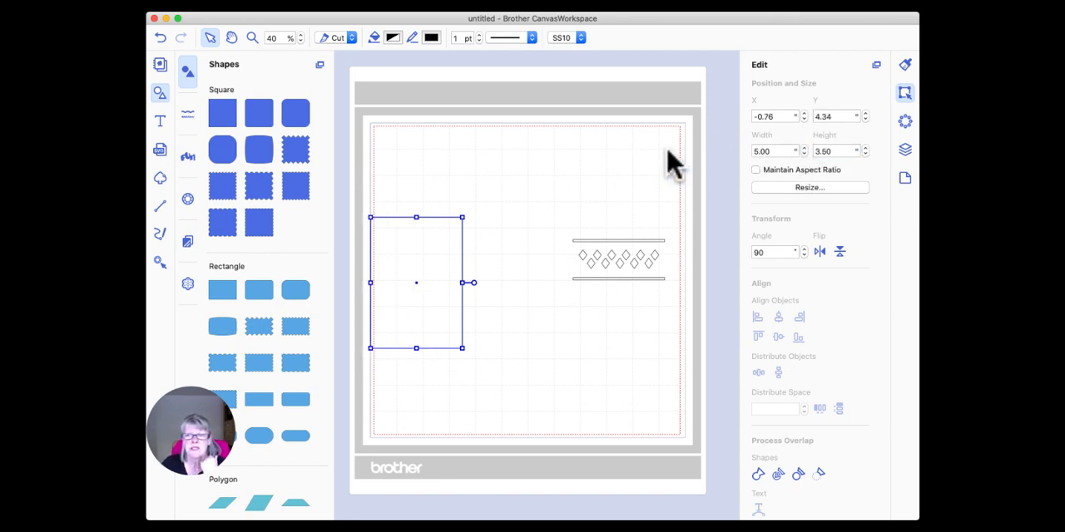
# Move the rectangle fully inside the cutting area and try the grouped diamond design over its lower part.
pyautogui.moveTo(475, 280); pyautogui.dragTo(470, 217)
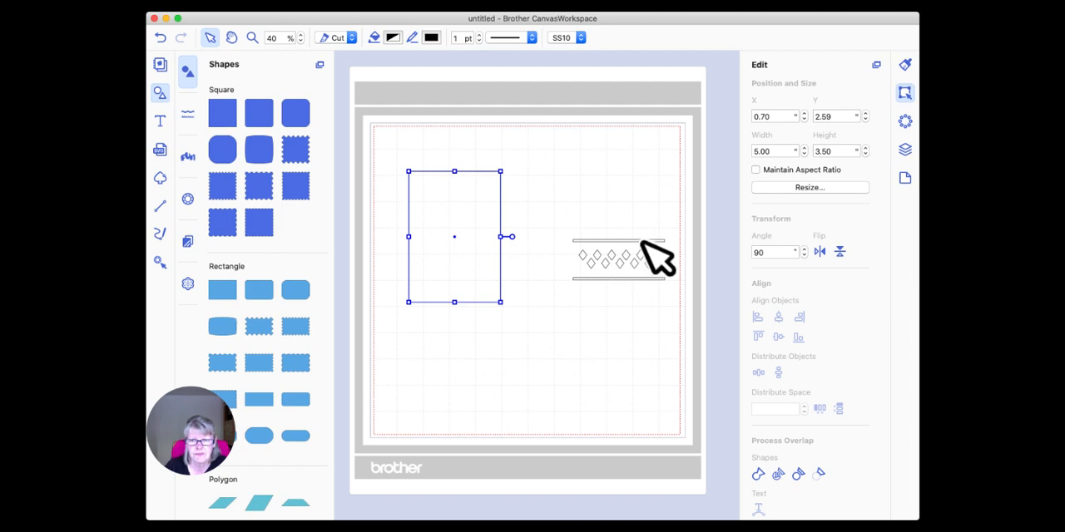
pyautogui.moveTo(630, 240); pyautogui.dragTo(478, 265)
pyautogui.click(551, 259)
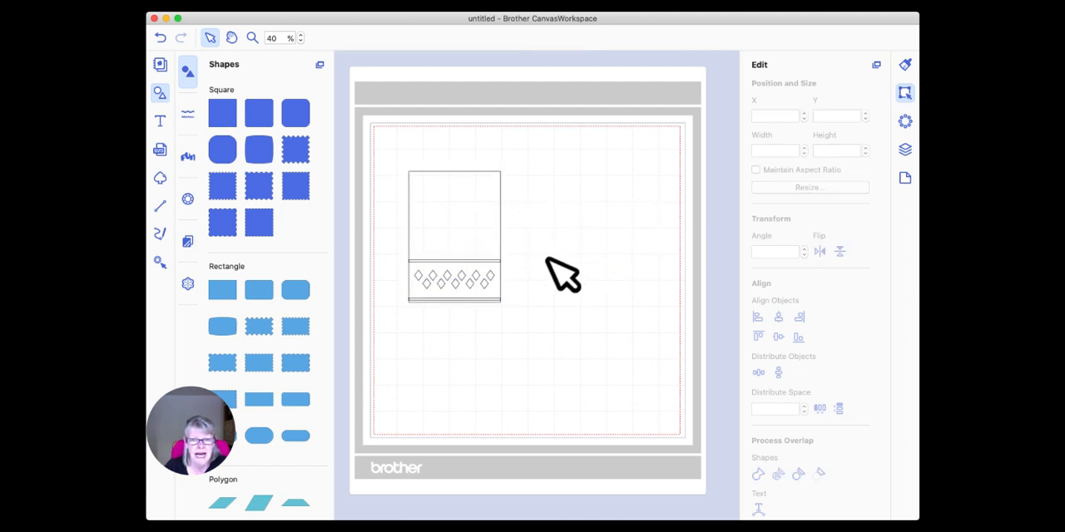
# Move the rectangle clear of the diamond design to its right and set the rectangle's height to 3.75 inches.
pyautogui.click(479, 225)
pyautogui.moveTo(476, 222); pyautogui.dragTo(605, 227)
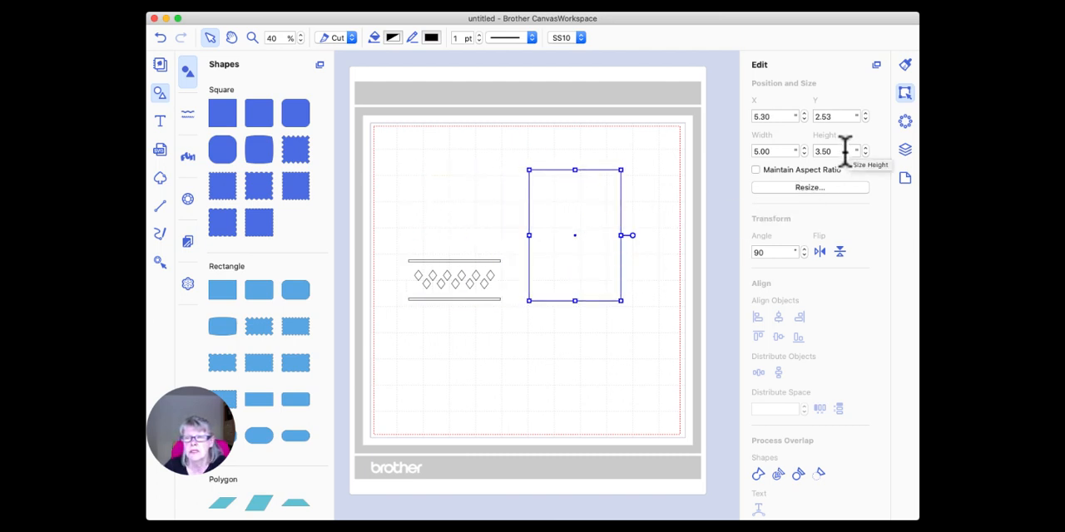
pyautogui.moveTo(844, 149); pyautogui.dragTo(799, 149)
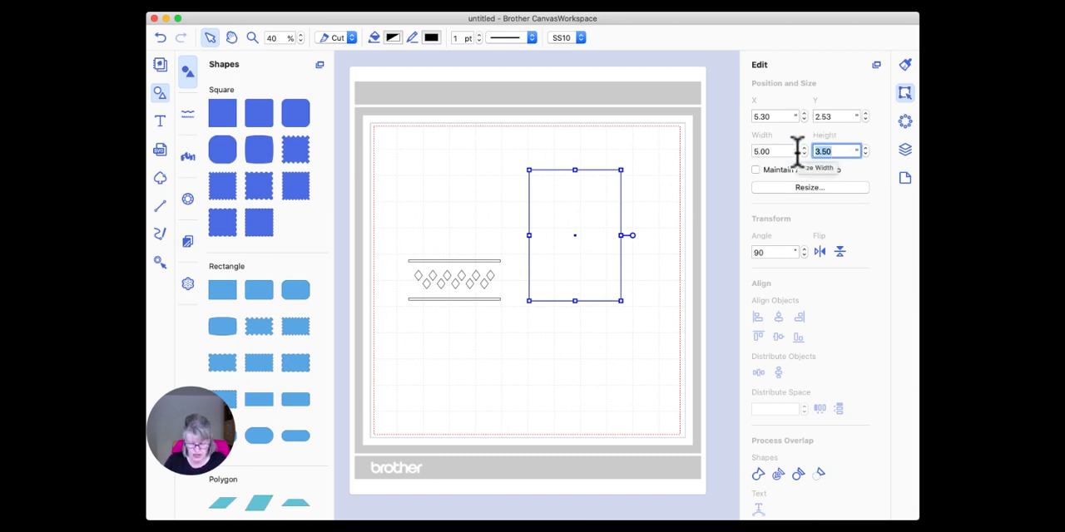
pyautogui.write('3')
pyautogui.press('Return')
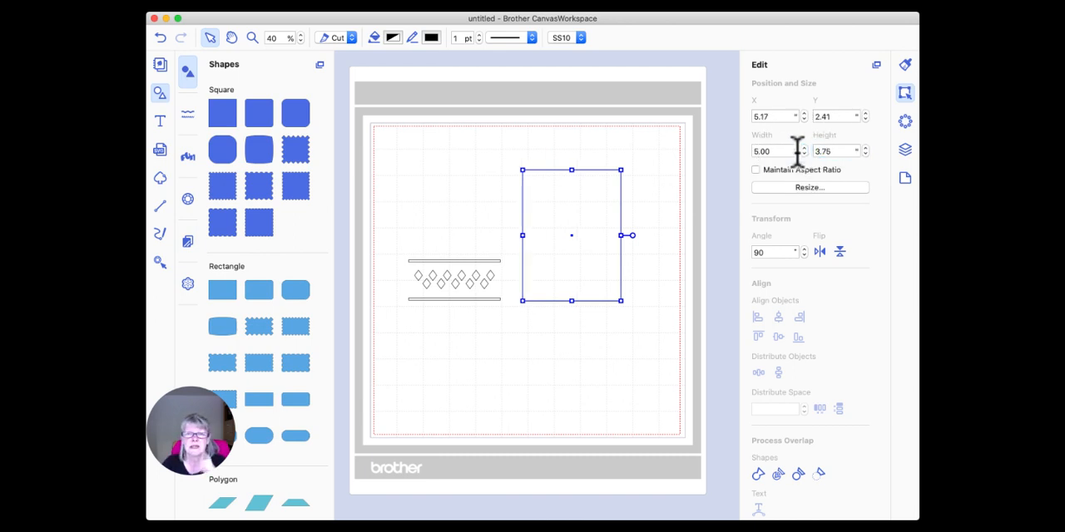
# Place the diamond design inside the rectangle near its lower edge and move both together to the mat's upper-left area.
pyautogui.moveTo(472, 263); pyautogui.dragTo(589, 257)
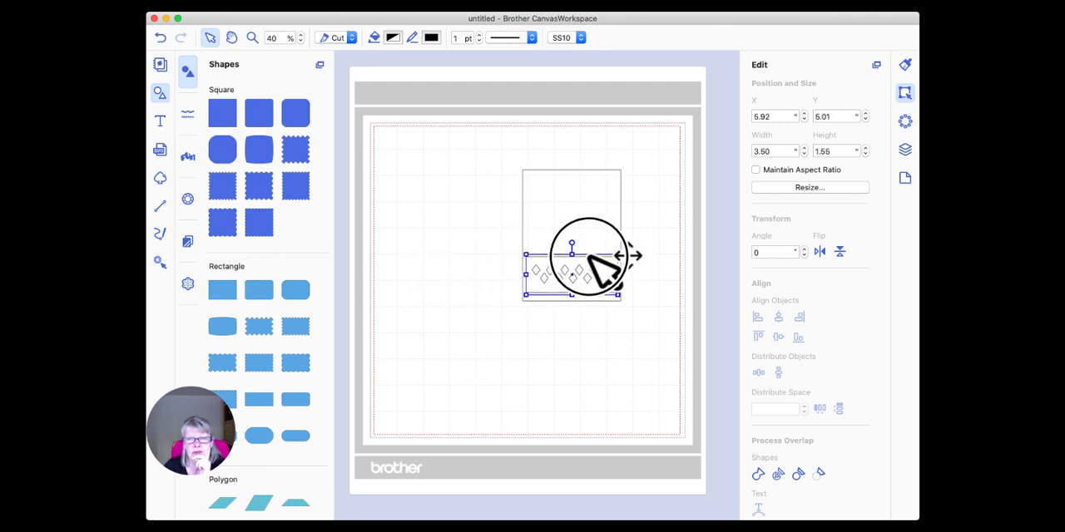
pyautogui.click(627, 325)
pyautogui.moveTo(640, 322); pyautogui.dragTo(511, 160)
pyautogui.moveTo(571, 199); pyautogui.dragTo(429, 176)
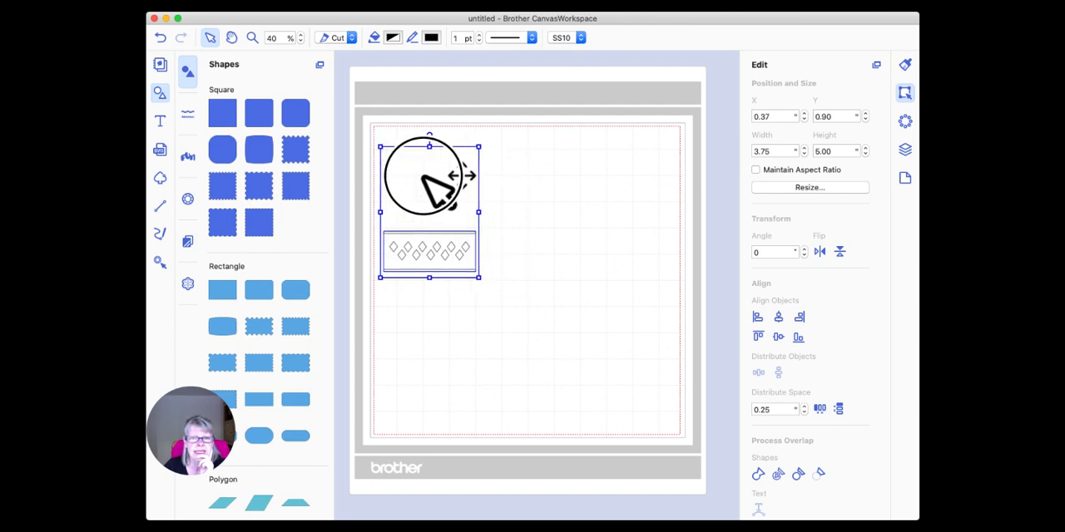
pyautogui.click(566, 204)
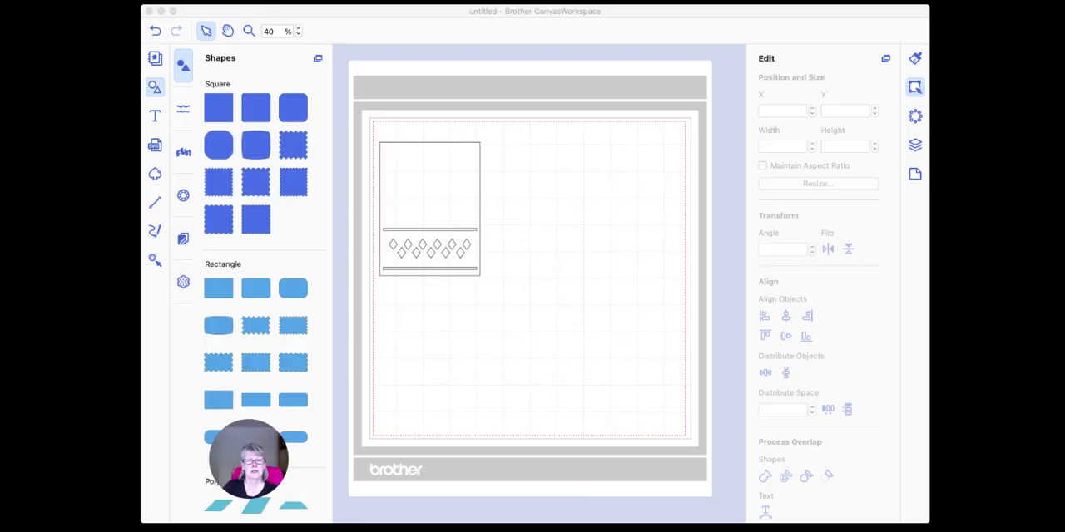
# Select the 5 by 3.75 inch rectangle and send it to the back, behind the diamond design.
pyautogui.click(466, 381)
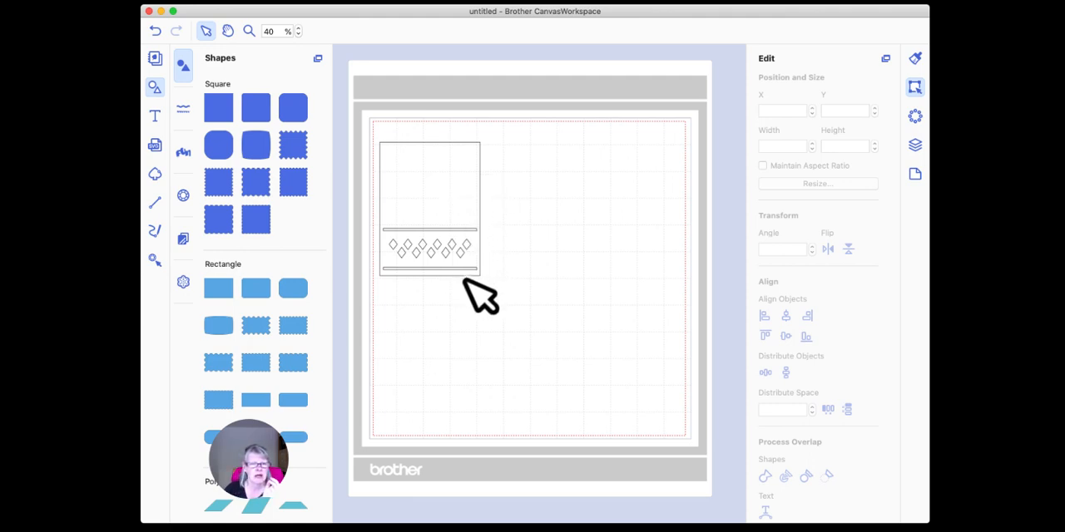
pyautogui.click(452, 252)
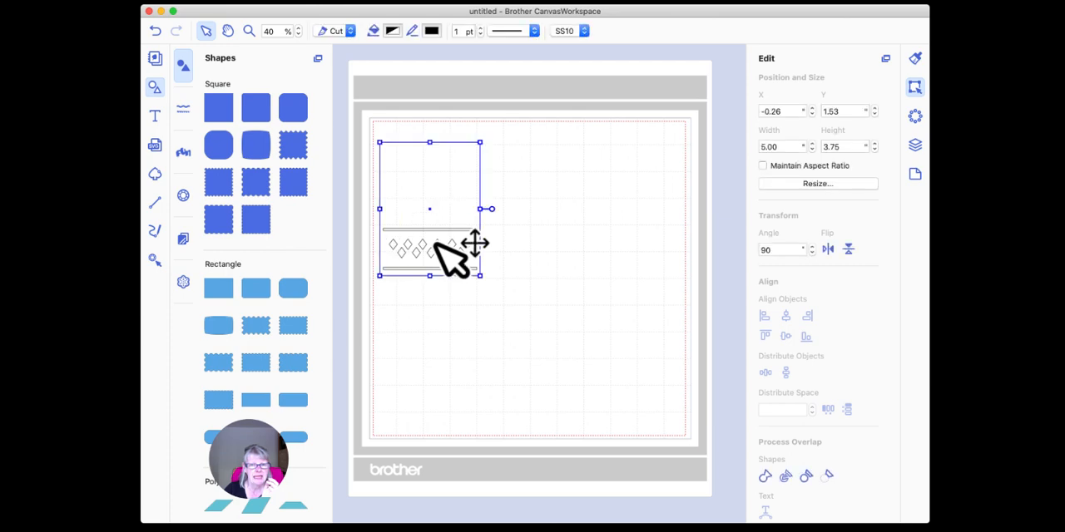
pyautogui.rightClick(424, 194)
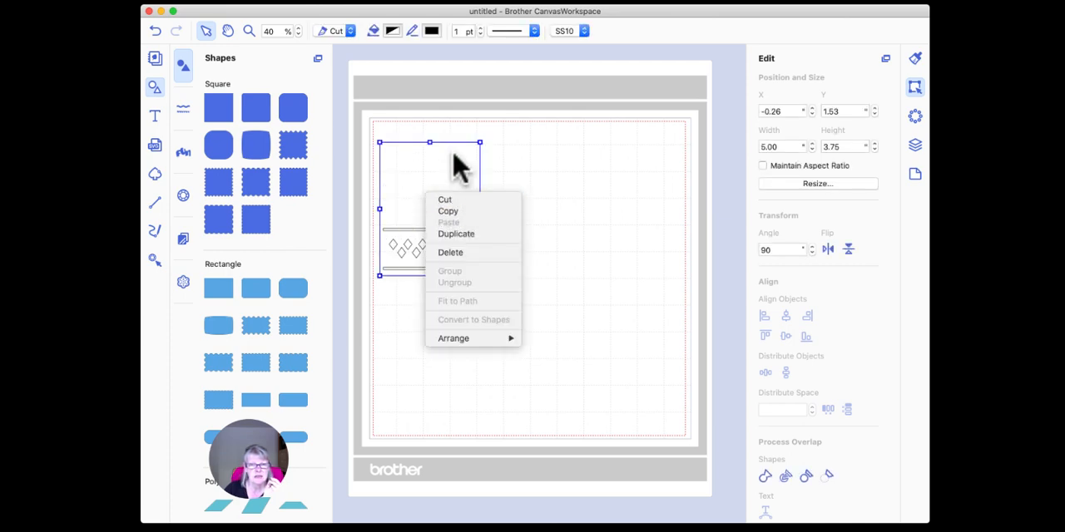
pyautogui.moveTo(487, 339)
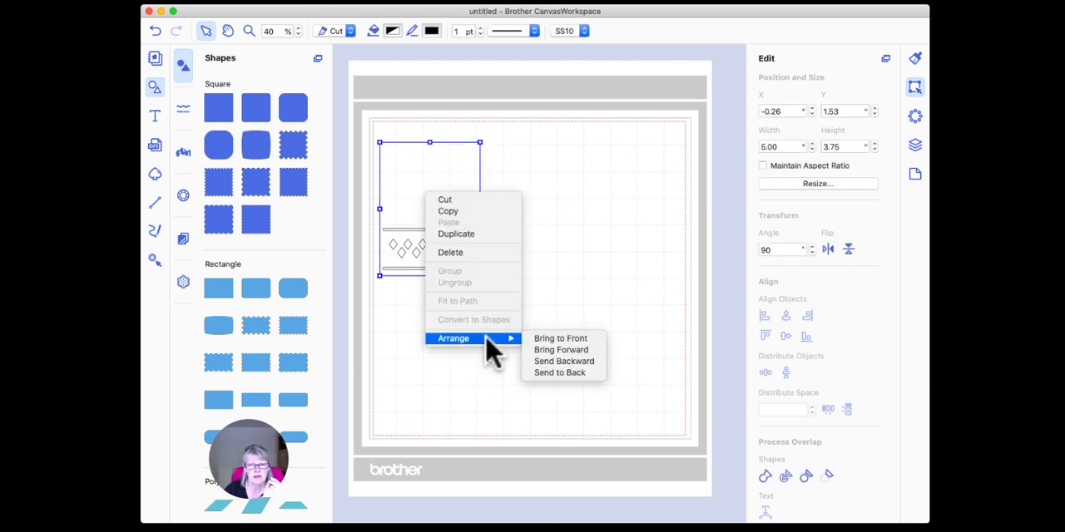
pyautogui.click(567, 372)
pyautogui.click(451, 322)
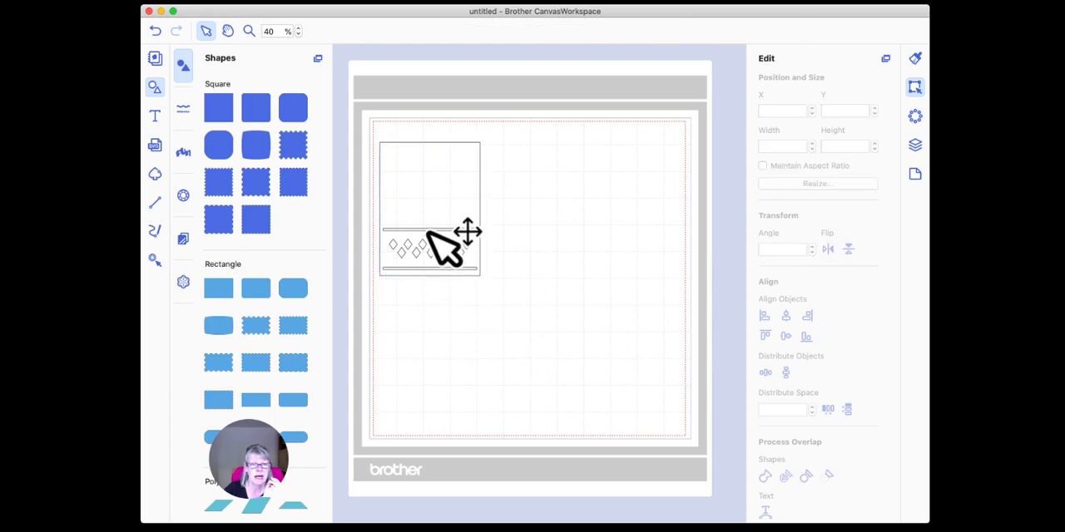
pyautogui.click(451, 256)
pyautogui.rightClick(428, 194)
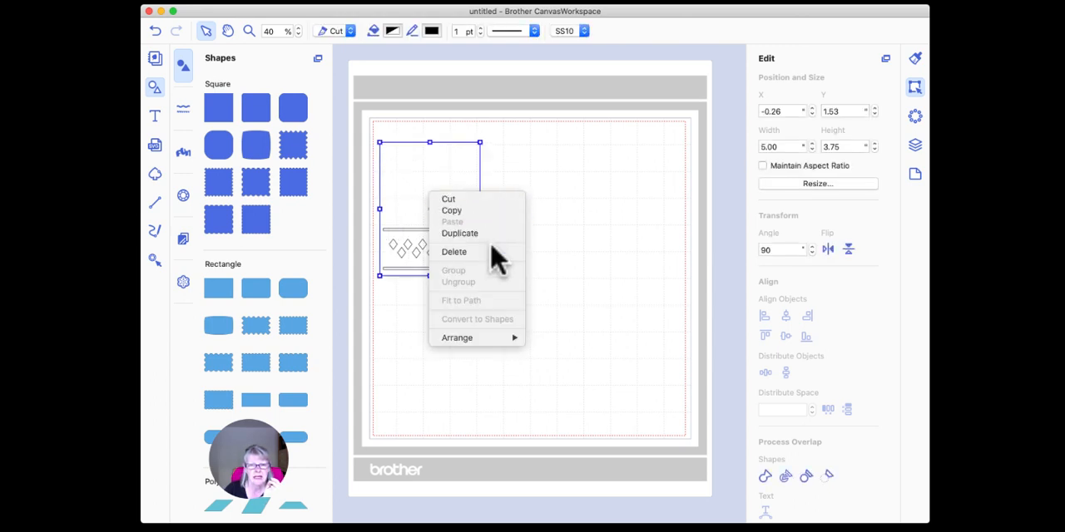
pyautogui.moveTo(472, 338)
pyautogui.click(565, 372)
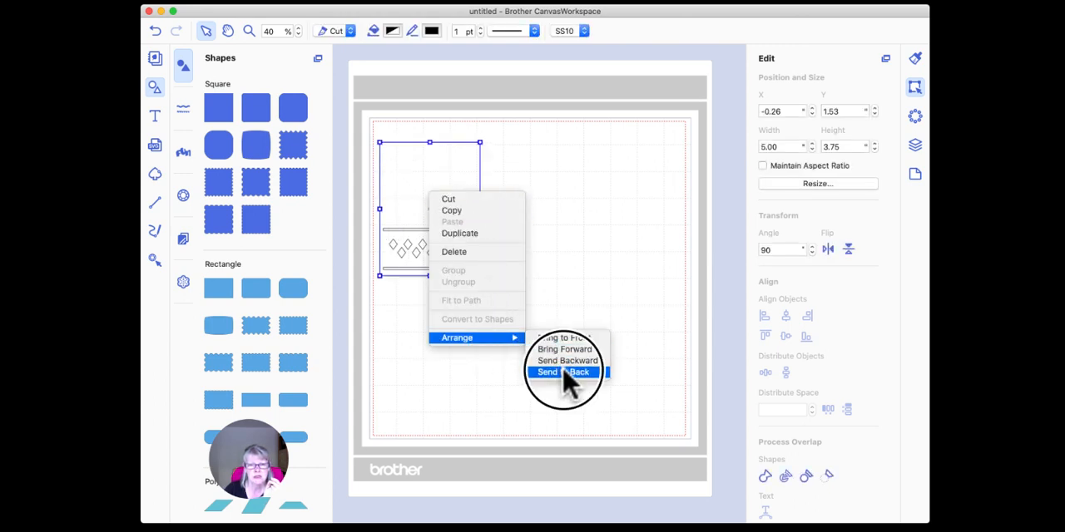
pyautogui.click(466, 354)
# Shift the diamond design slightly up within the rectangle and align both on their horizontal centres.
pyautogui.moveTo(425, 230); pyautogui.dragTo(425, 226)
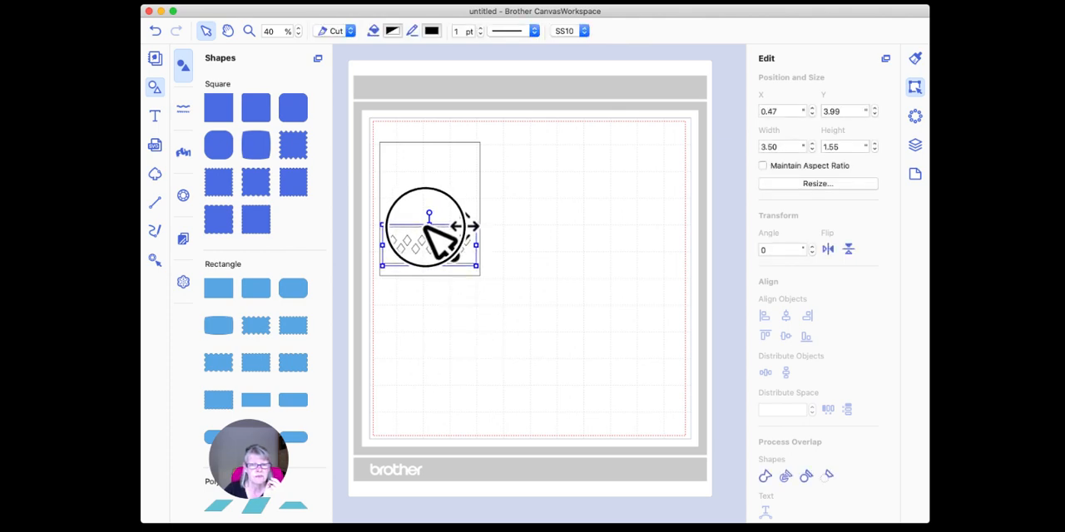
pyautogui.click(474, 303)
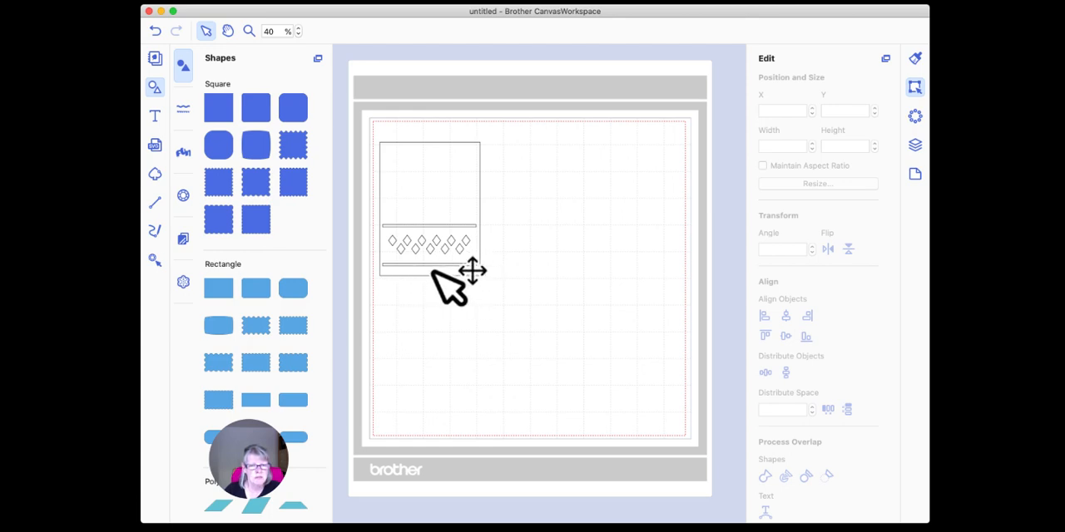
pyautogui.moveTo(514, 301); pyautogui.dragTo(368, 112)
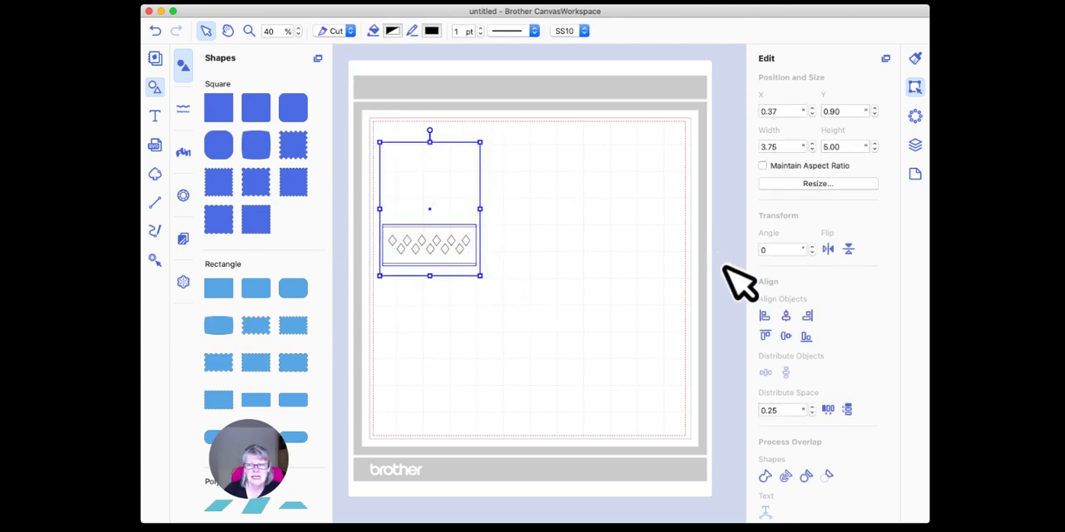
pyautogui.click(785, 318)
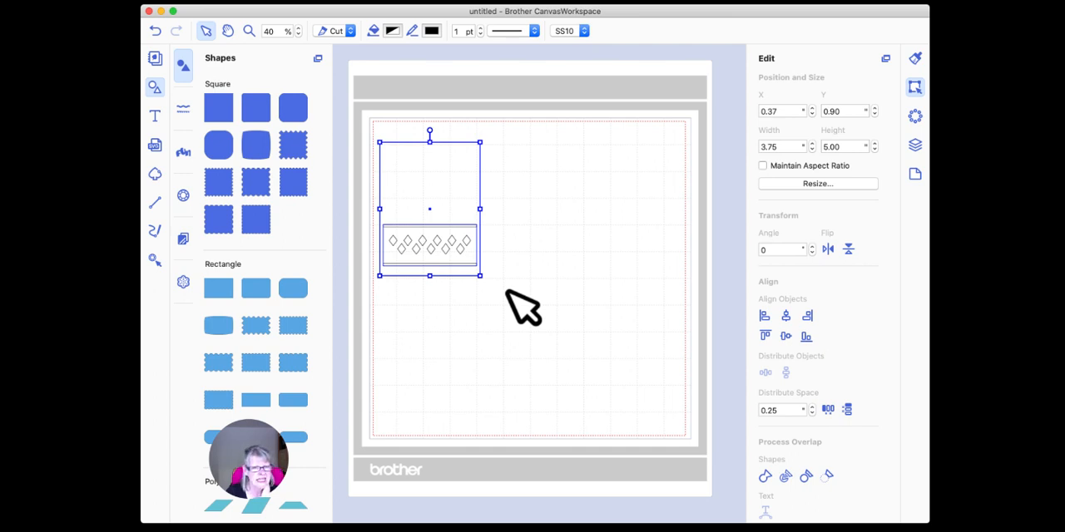
pyautogui.click(525, 277)
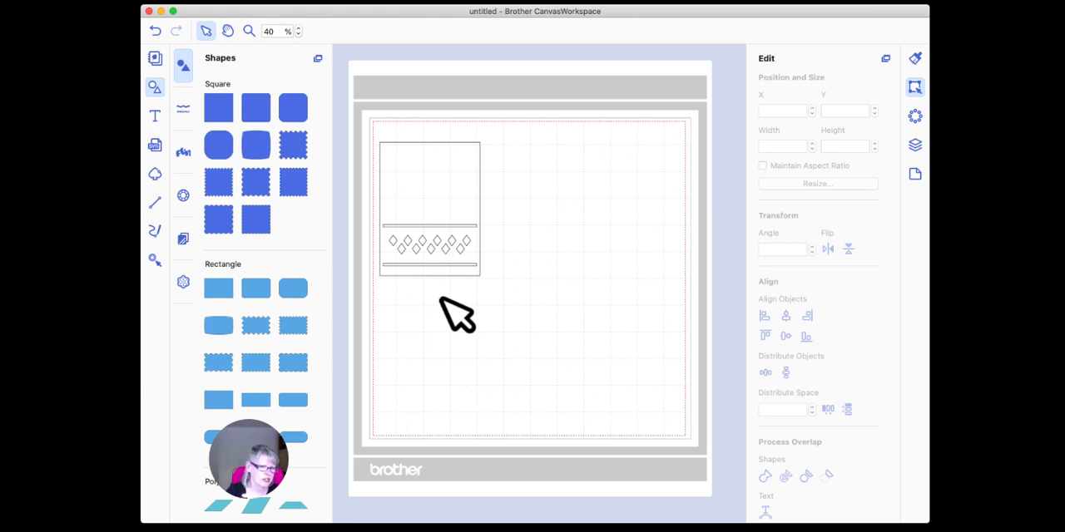
# Select the rectangle together with the diamond design and move both to the mat's upper-right area.
pyautogui.moveTo(372, 125); pyautogui.dragTo(491, 308)
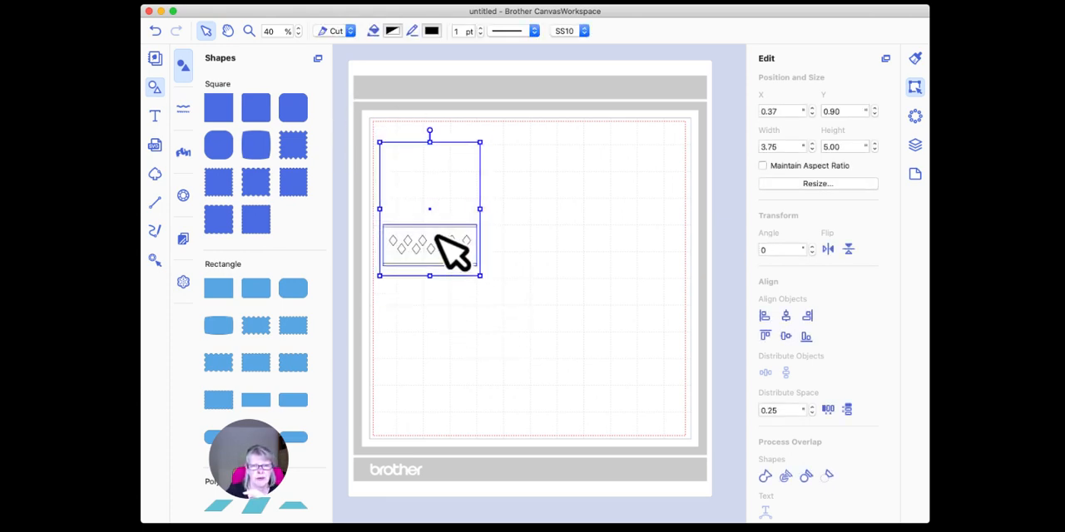
pyautogui.moveTo(438, 241); pyautogui.dragTo(637, 235)
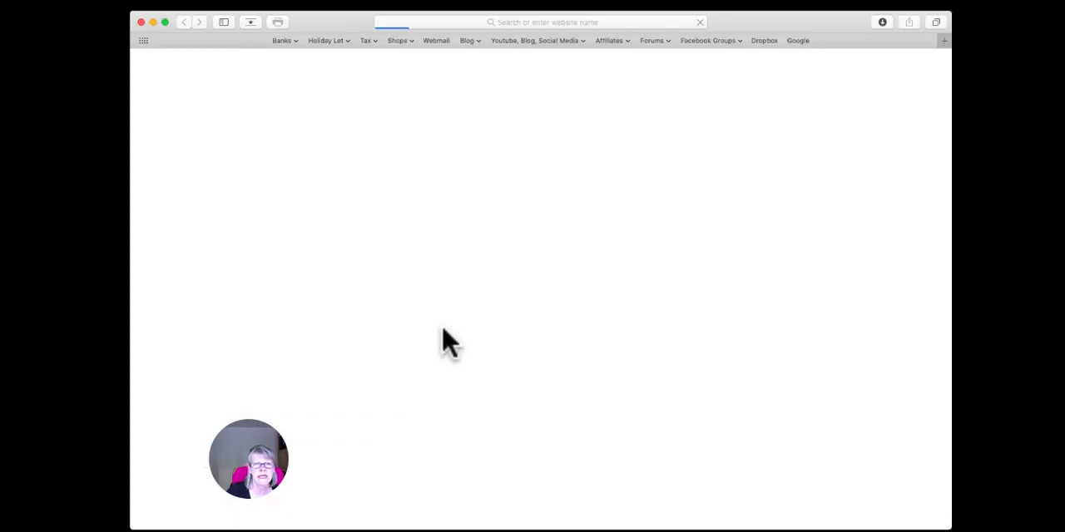
# Open the Applelover53 website in the web browser, view its home page and close the browser window.
pyautogui.click(471, 40)
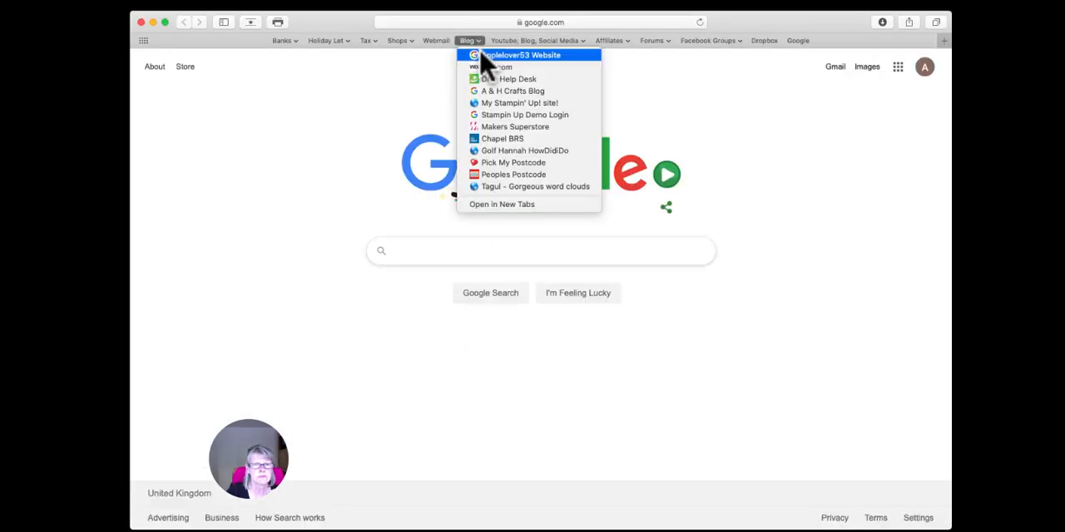
pyautogui.click(488, 55)
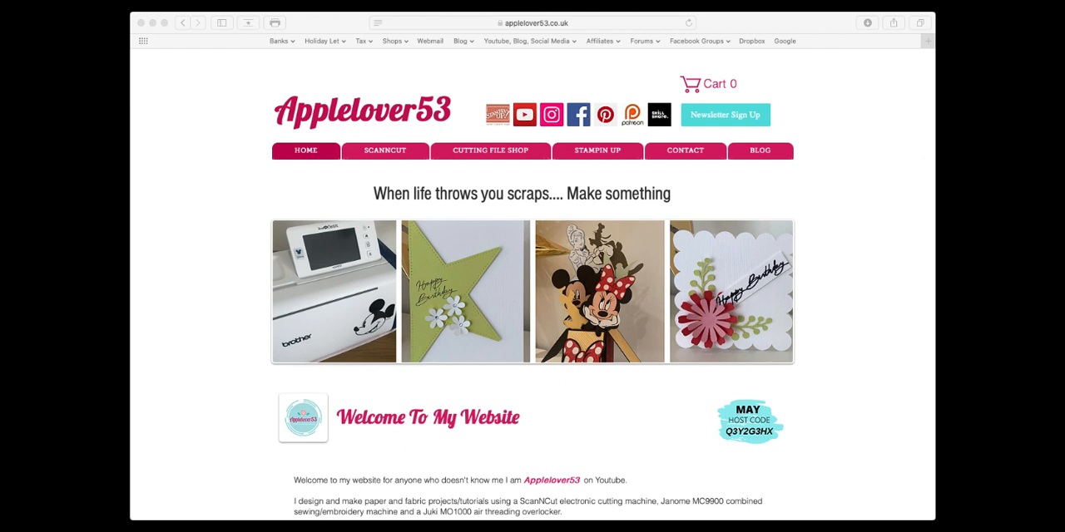
pyautogui.click(637, 400)
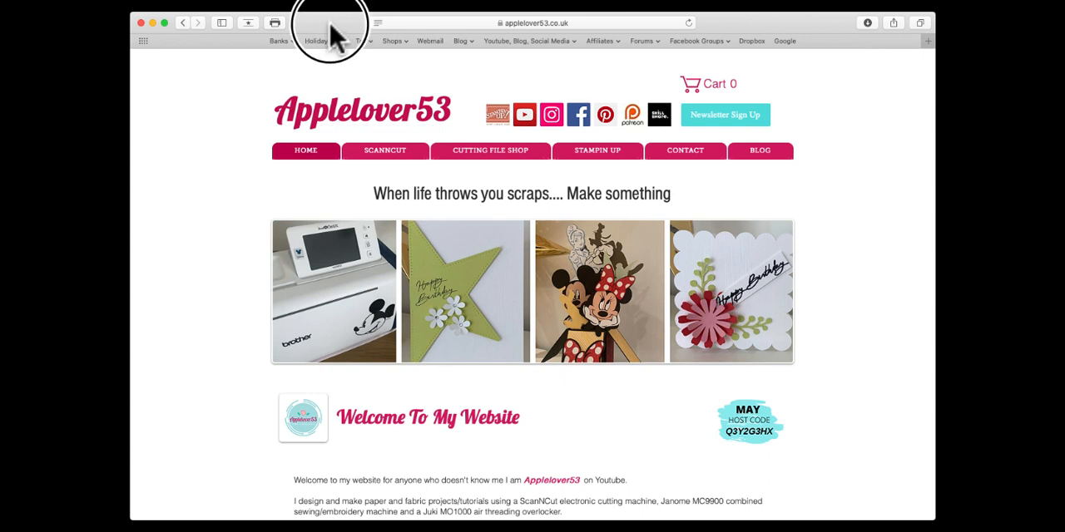
pyautogui.moveTo(312, 22); pyautogui.dragTo(339, 23)
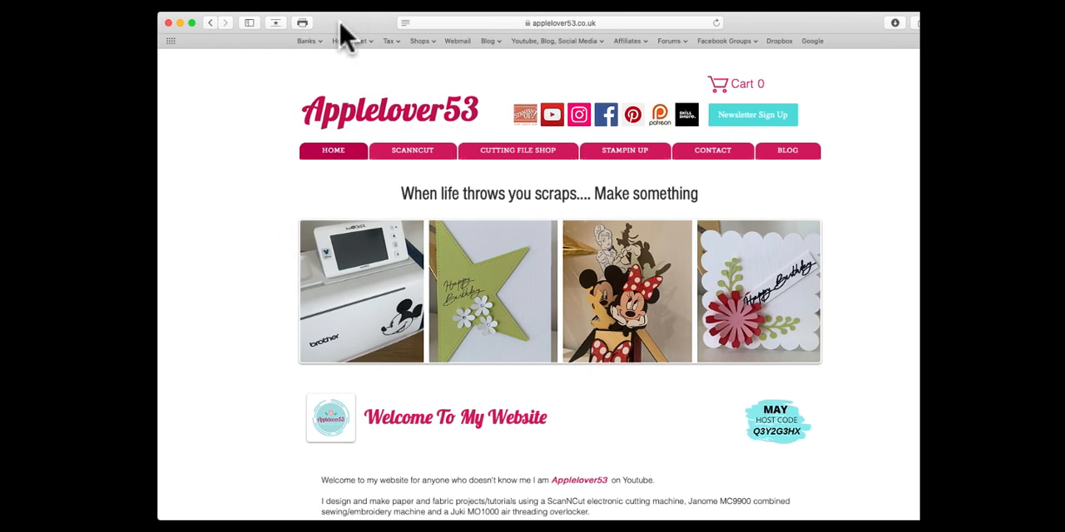
pyautogui.click(168, 24)
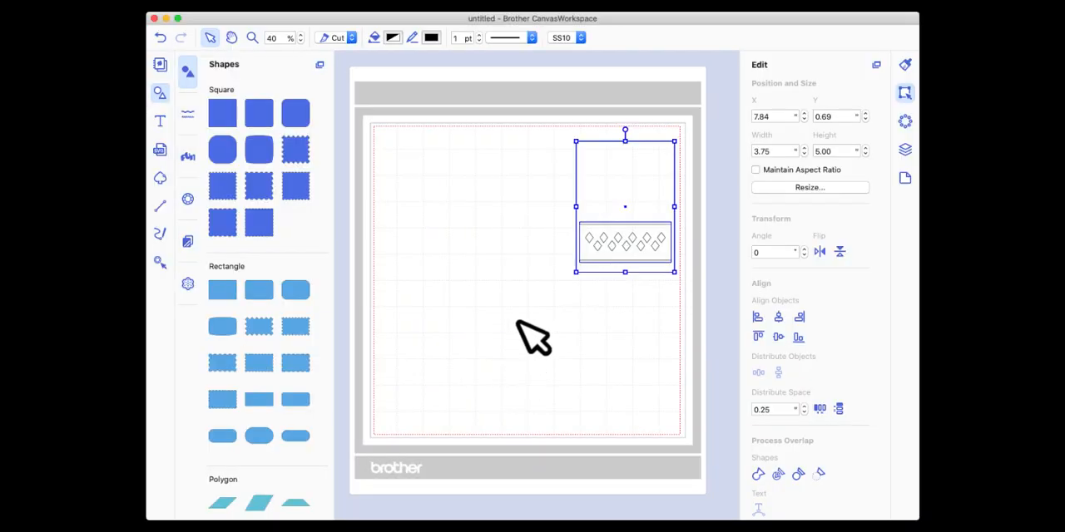
# Delete the rectangle and diamond design from the mat and browse the available rectangle and polygon shapes.
pyautogui.click(669, 0)
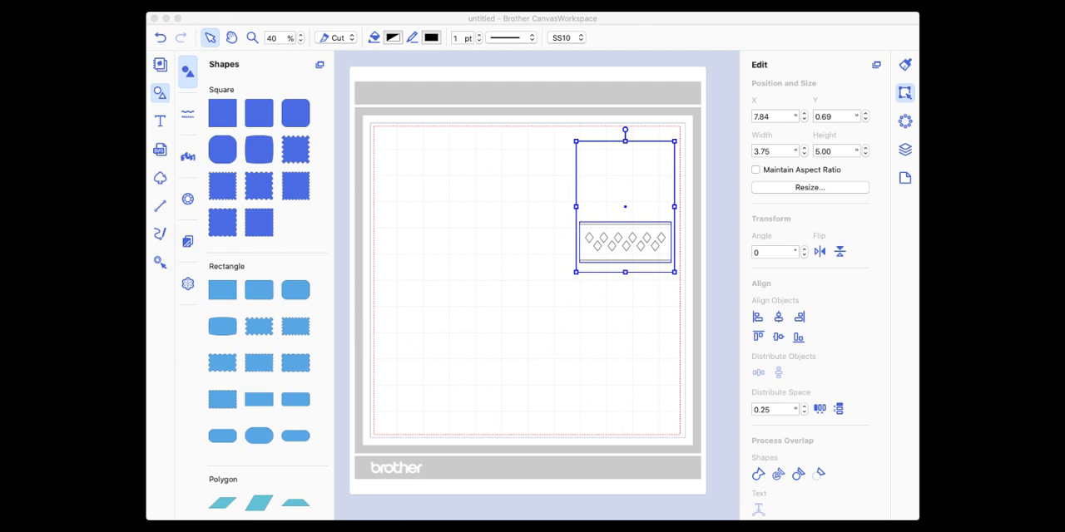
pyautogui.click(621, 179)
pyautogui.press('Delete')
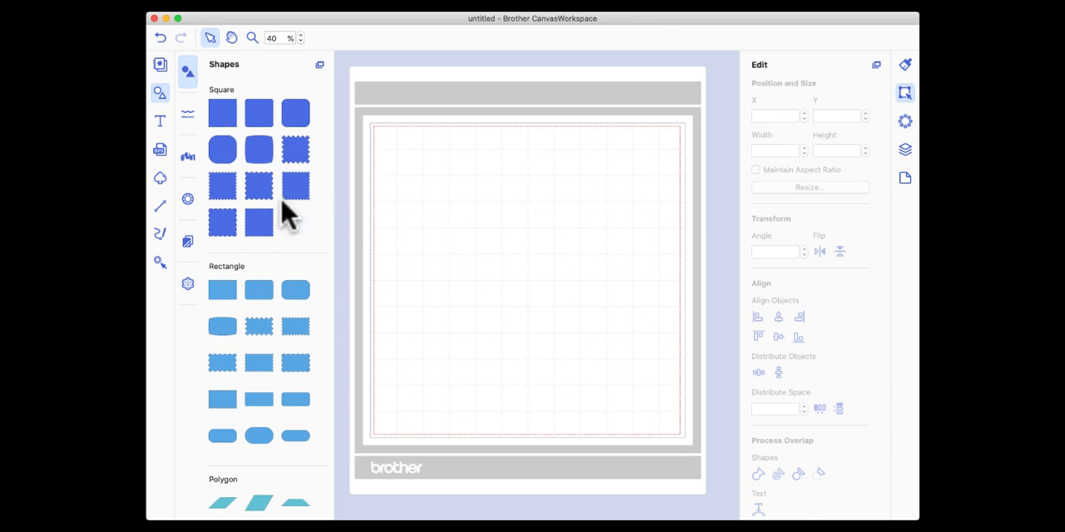
pyautogui.scroll(-15, 283, 214)
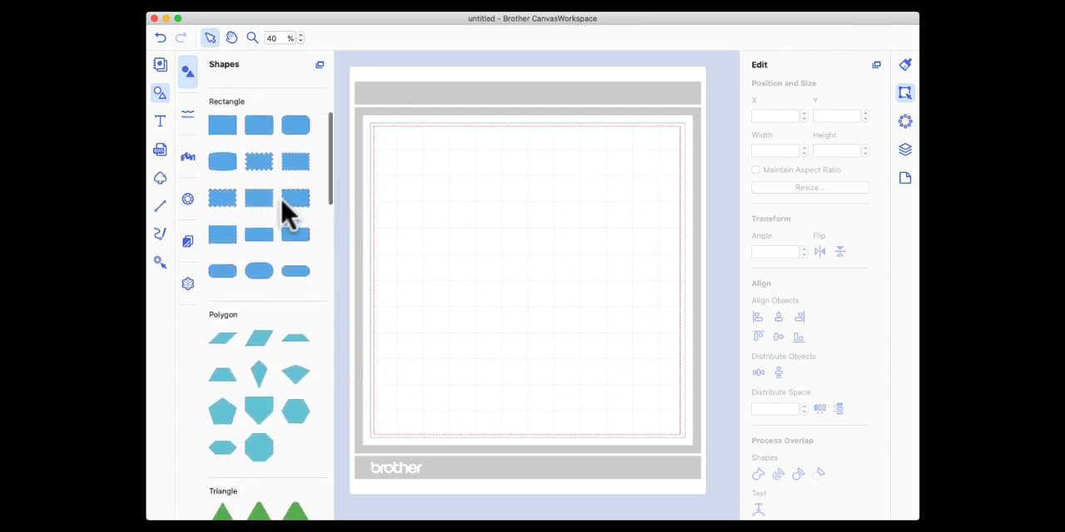
pyautogui.scroll(10, 283, 215)
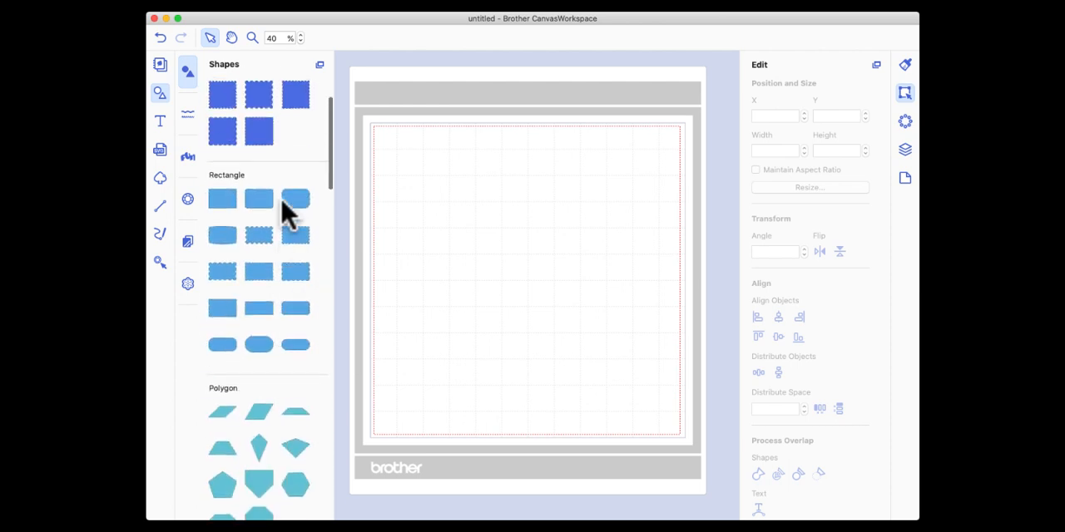
# Add the plain circle from the Circle shapes to the upper-left area of the mat.
pyautogui.scroll(-10, 283, 214)
pyautogui.scroll(-5, 283, 214)
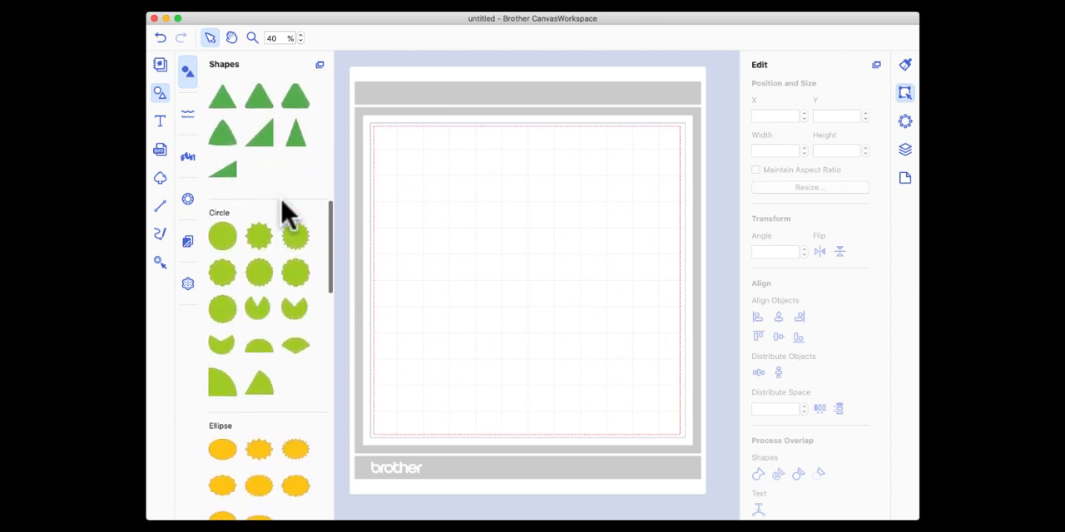
pyautogui.moveTo(222, 205); pyautogui.dragTo(471, 209)
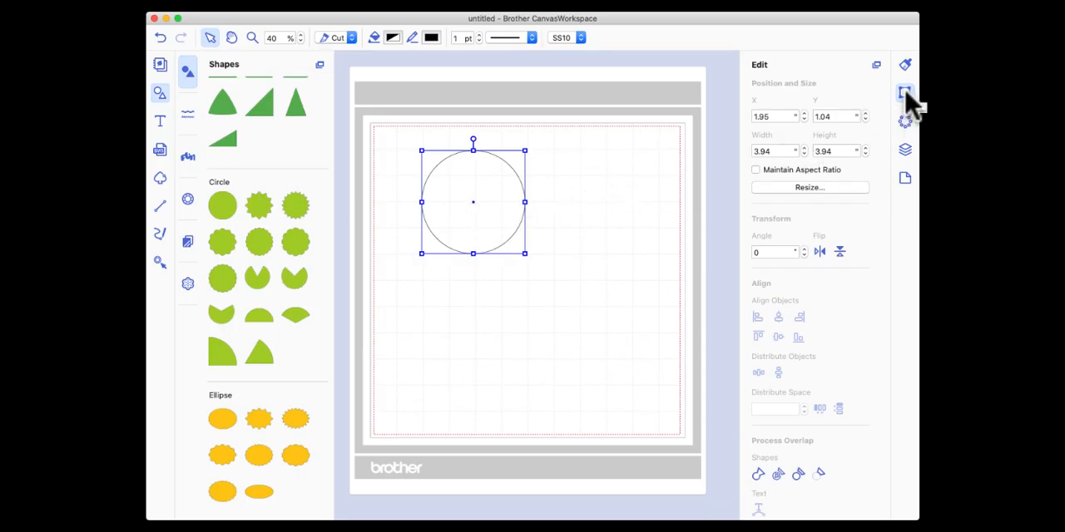
pyautogui.moveTo(789, 150); pyautogui.dragTo(722, 147)
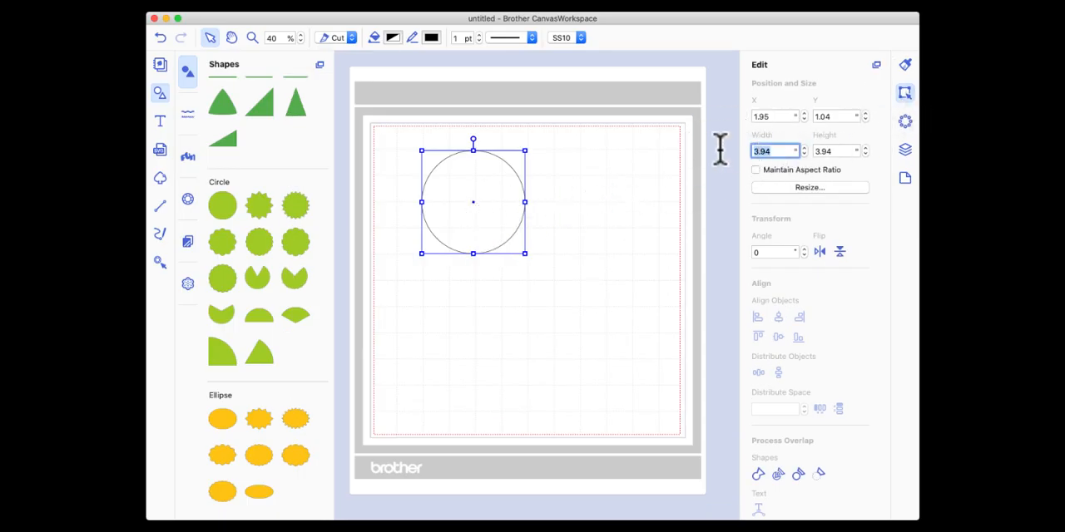
pyautogui.write('1')
pyautogui.press('Return')
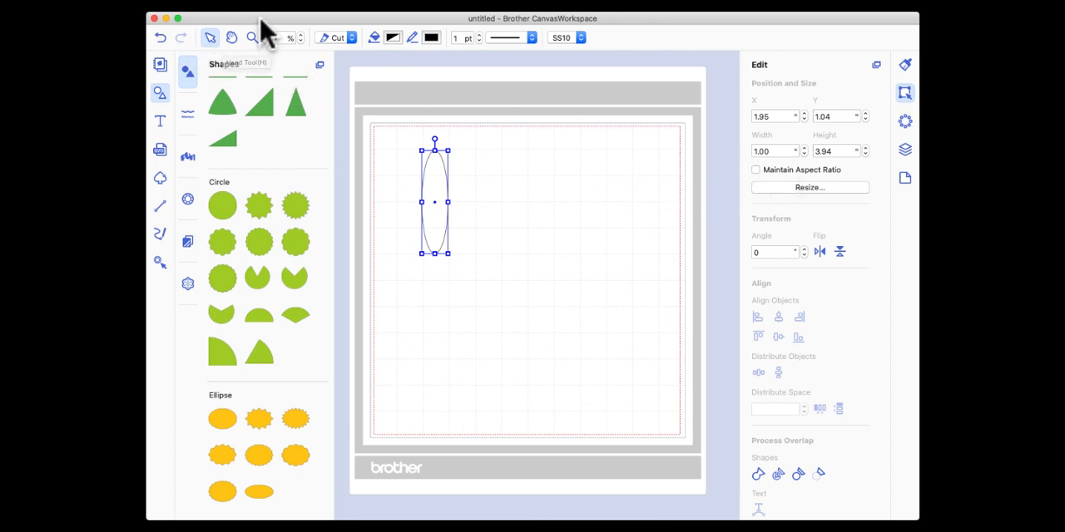
pyautogui.click(161, 38)
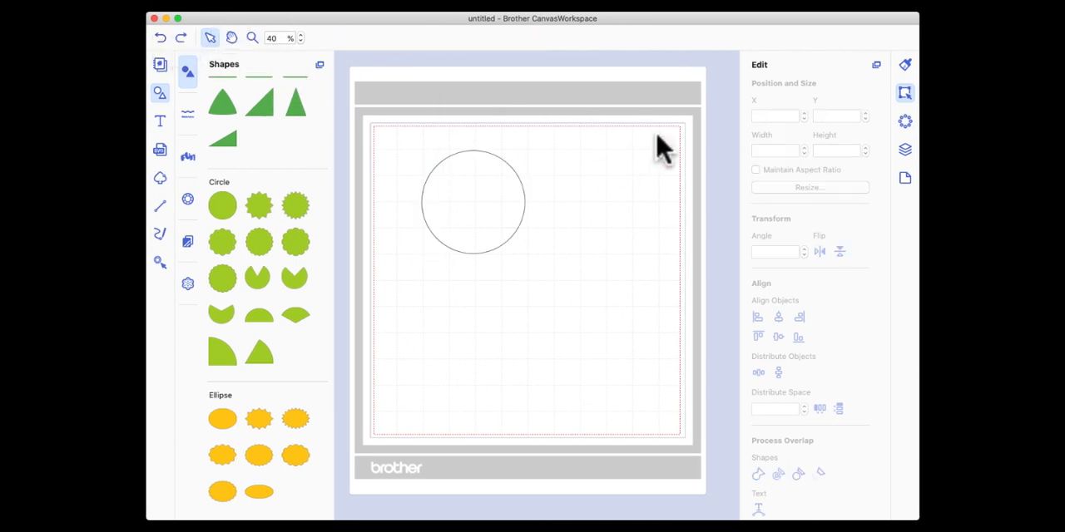
# Maintain the circle's aspect ratio and set its width to 1 inch.
pyautogui.click(510, 219)
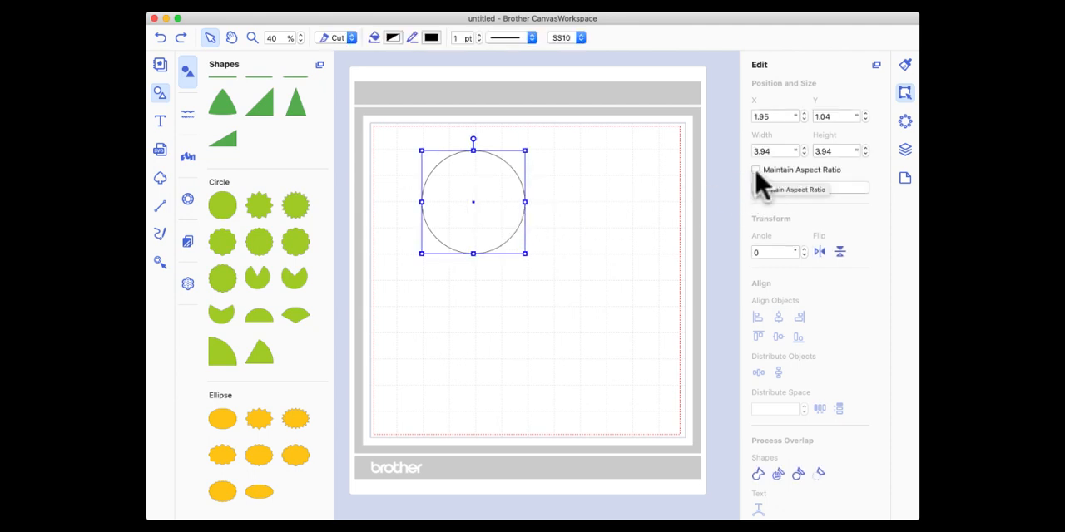
pyautogui.click(756, 170)
pyautogui.moveTo(786, 151); pyautogui.dragTo(722, 151)
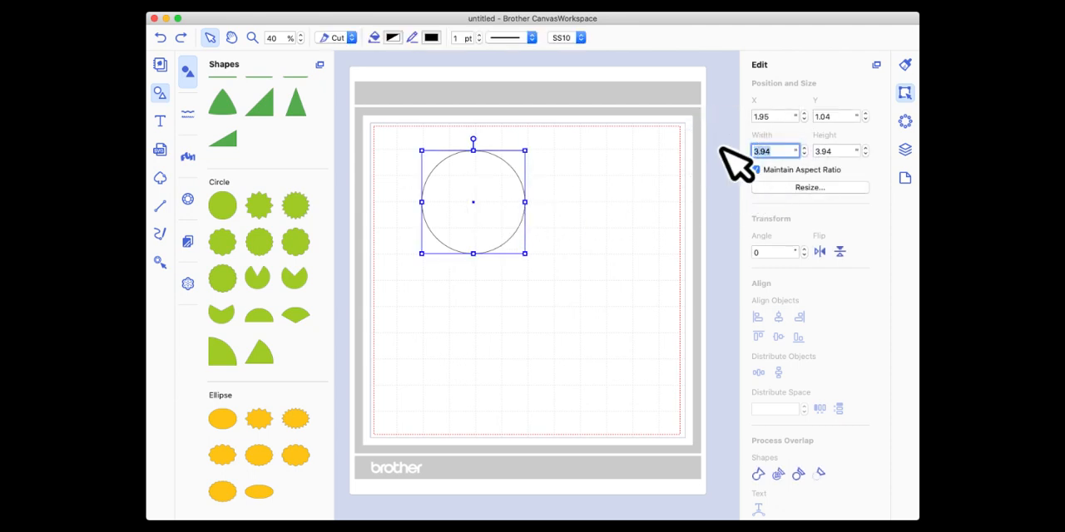
pyautogui.write('1')
pyautogui.press('Return')
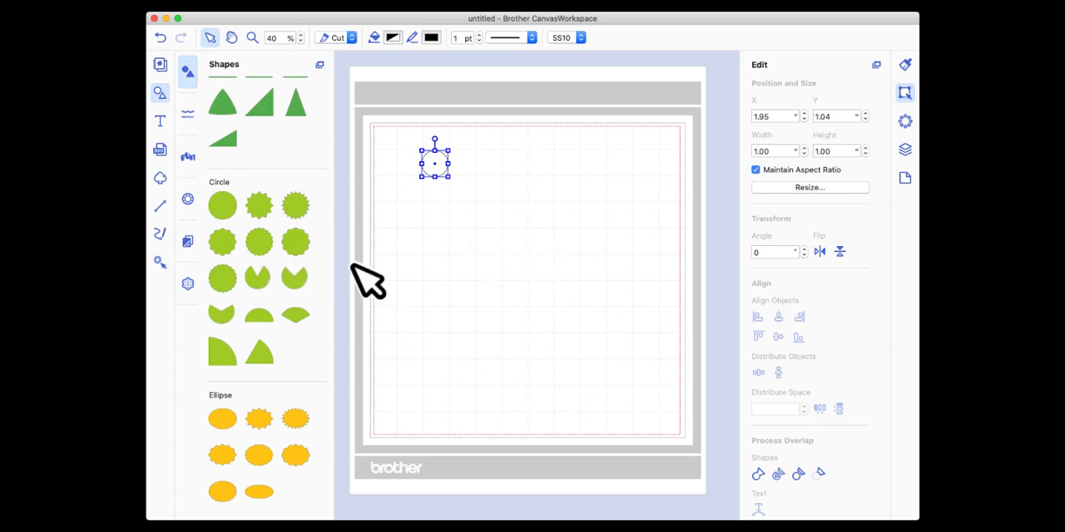
# Duplicate the 1-inch circle and set the copy's width to 0.75 inch.
pyautogui.rightClick(431, 160)
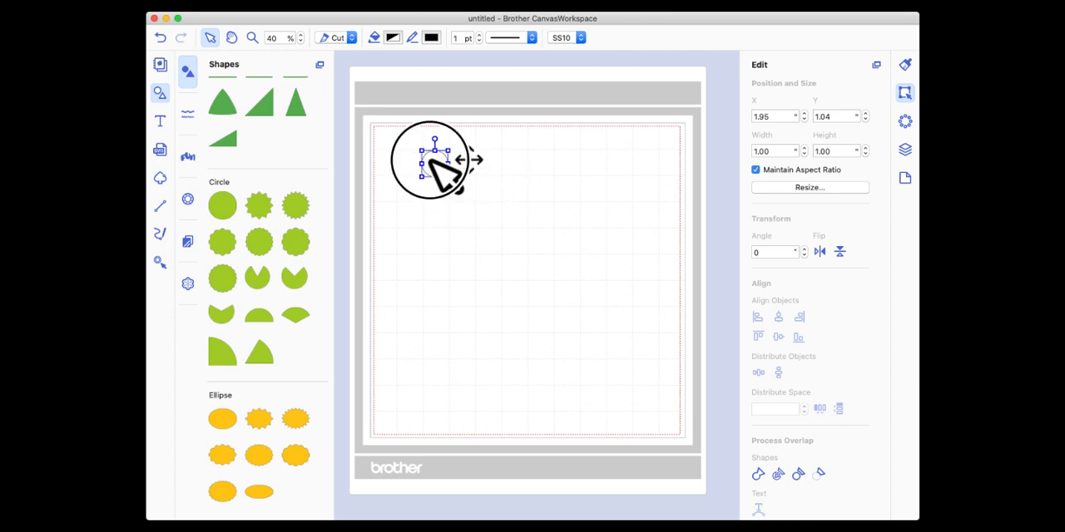
pyautogui.click(466, 200)
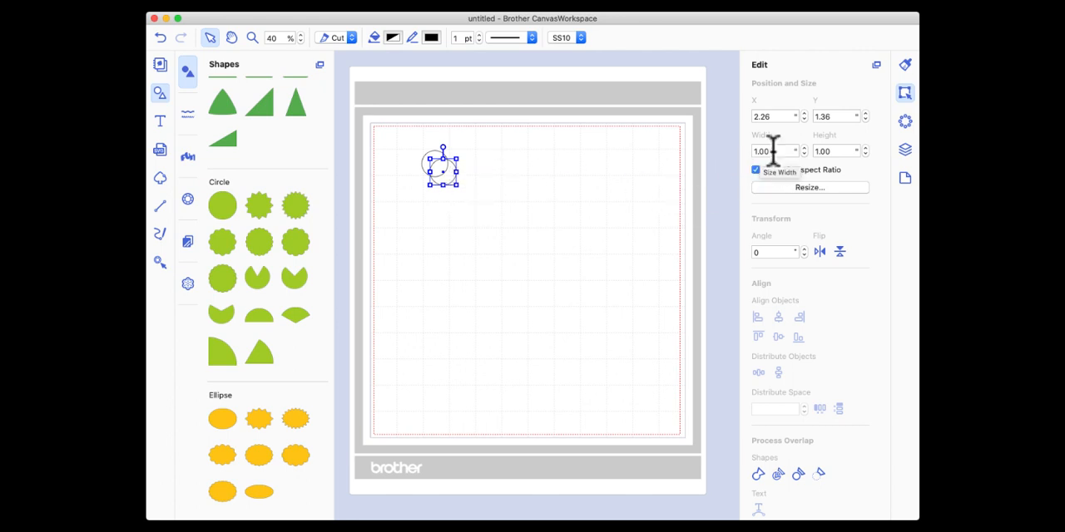
pyautogui.click(737, 151)
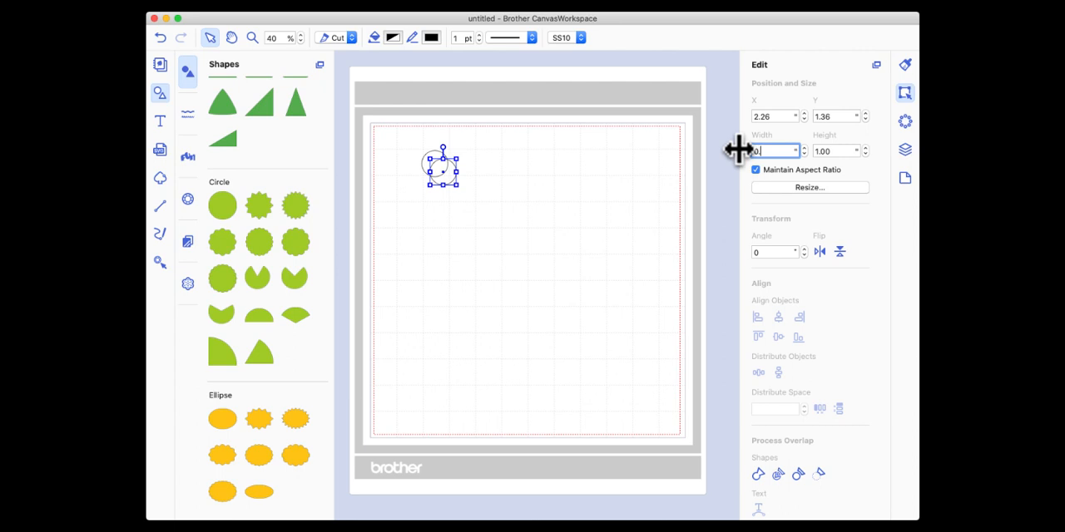
pyautogui.press('Return')
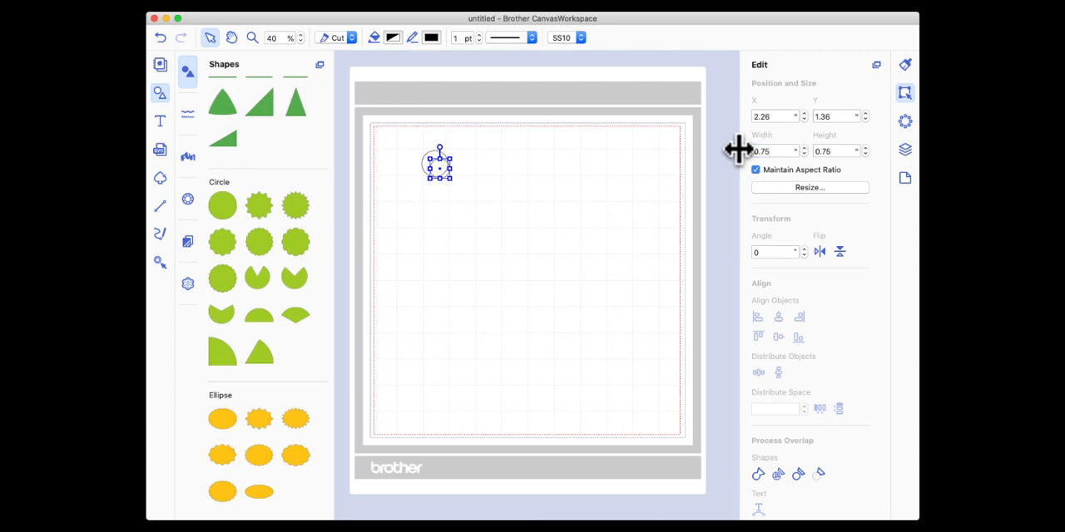
pyautogui.click(511, 163)
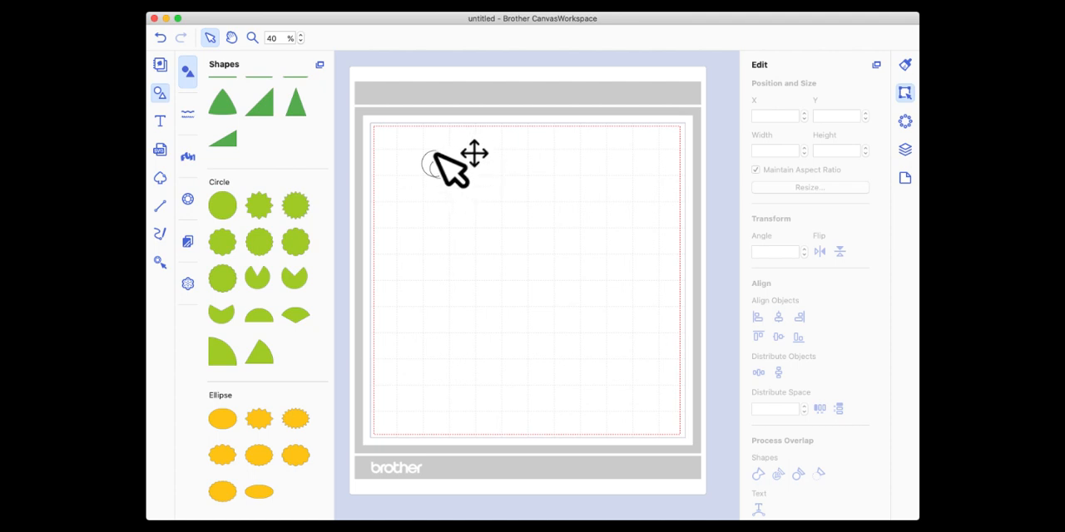
# Select both circles and align them on their horizontal and vertical centres to make them concentric.
pyautogui.moveTo(407, 142); pyautogui.dragTo(474, 193)
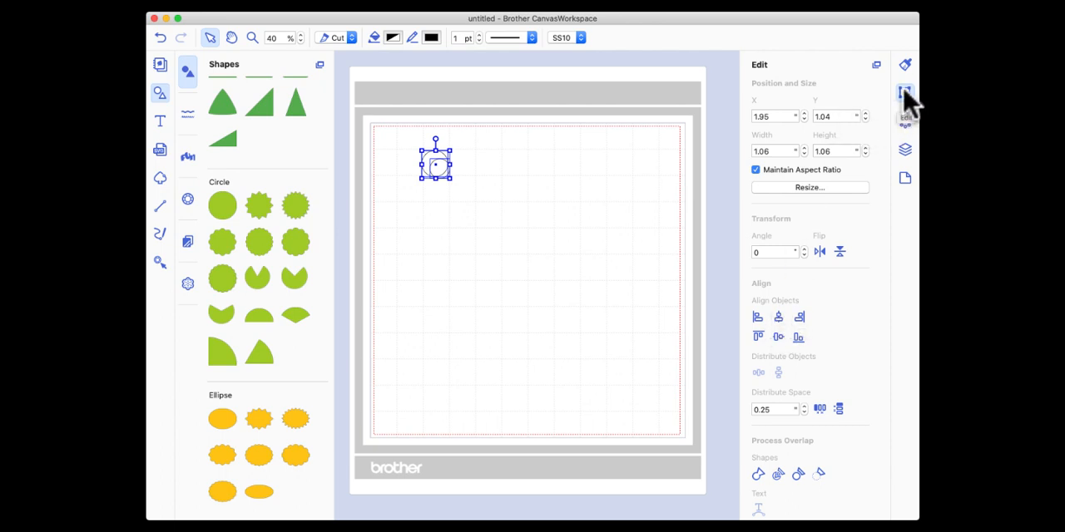
pyautogui.click(777, 317)
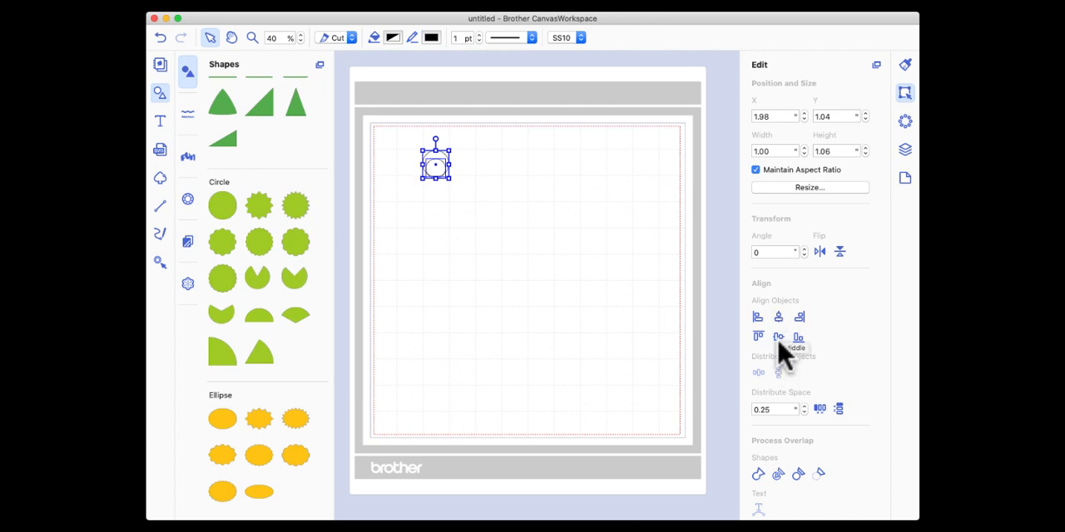
pyautogui.click(778, 337)
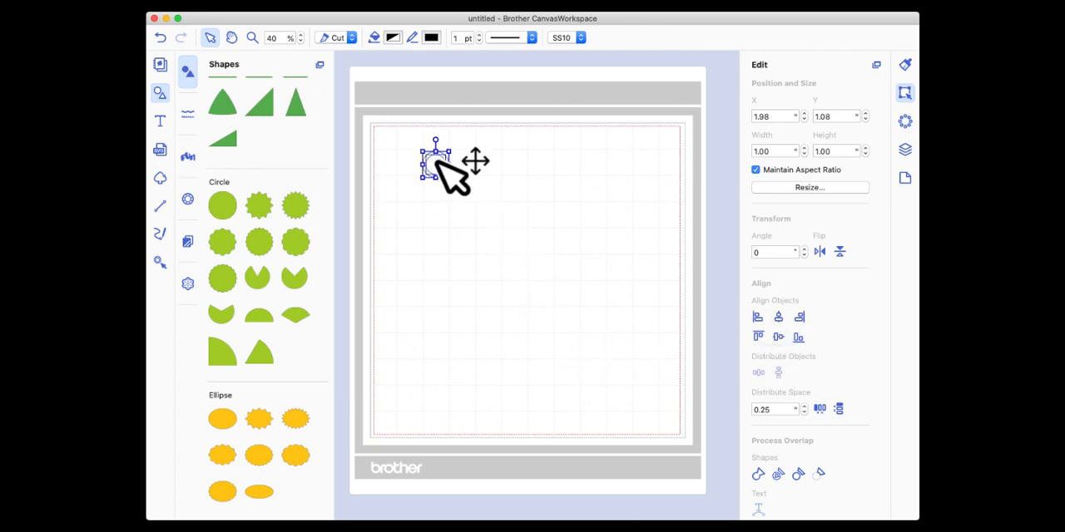
# Select both circles and subtract the smaller one from the larger to form a ring.
pyautogui.click(457, 175)
pyautogui.click(433, 165)
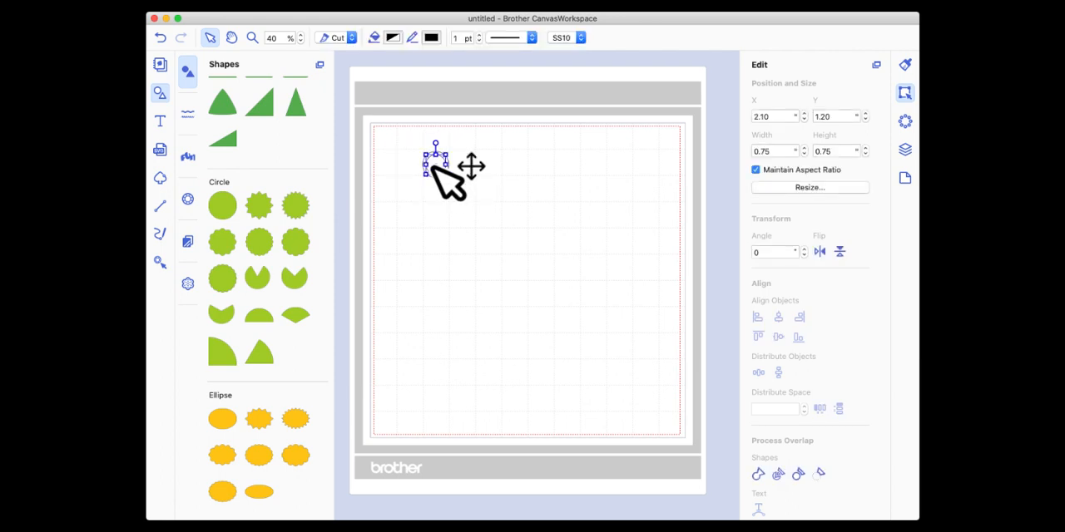
pyautogui.moveTo(398, 139); pyautogui.dragTo(468, 193)
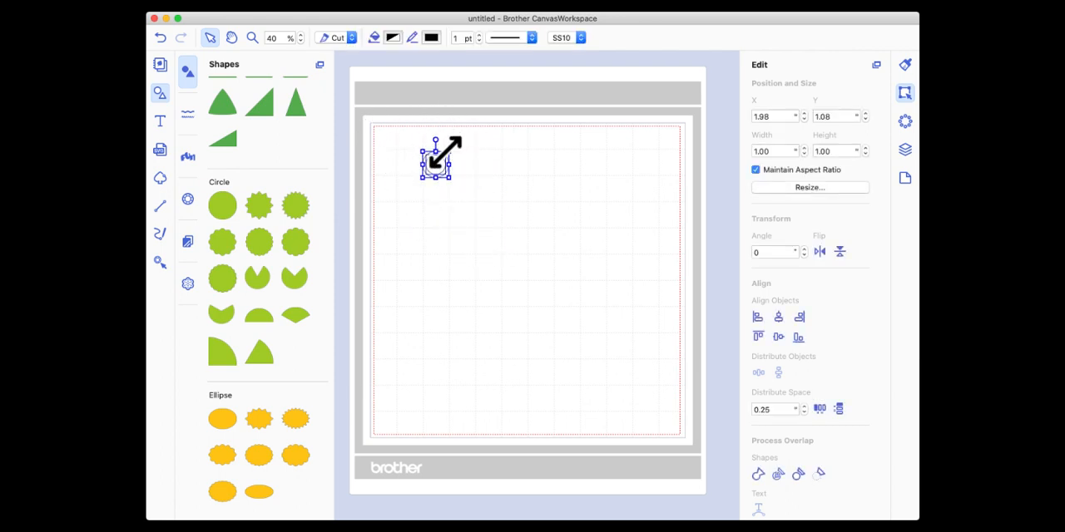
pyautogui.click(819, 472)
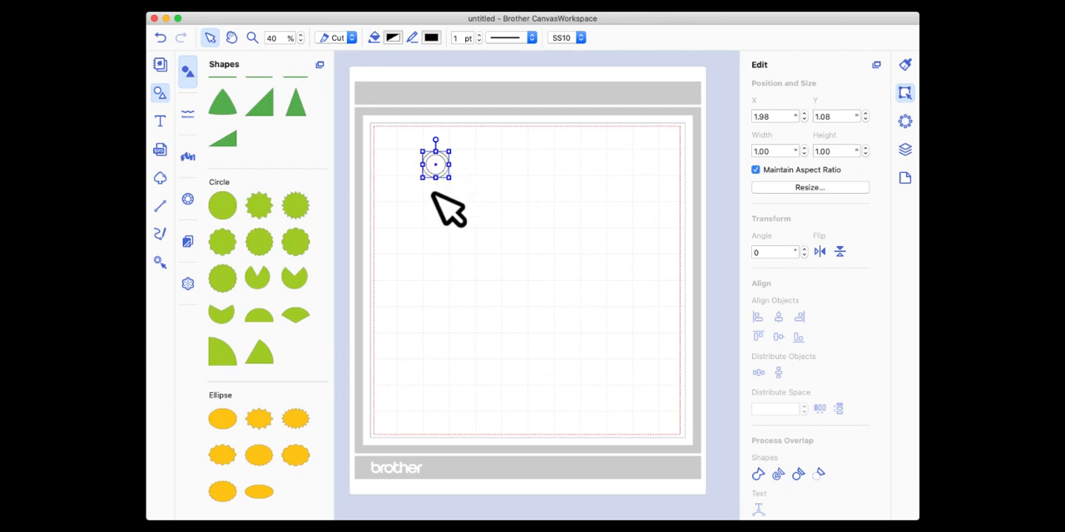
# Fill the ring with a dark maroon colour and move it slightly toward the mat's upper-left corner.
pyautogui.click(392, 38)
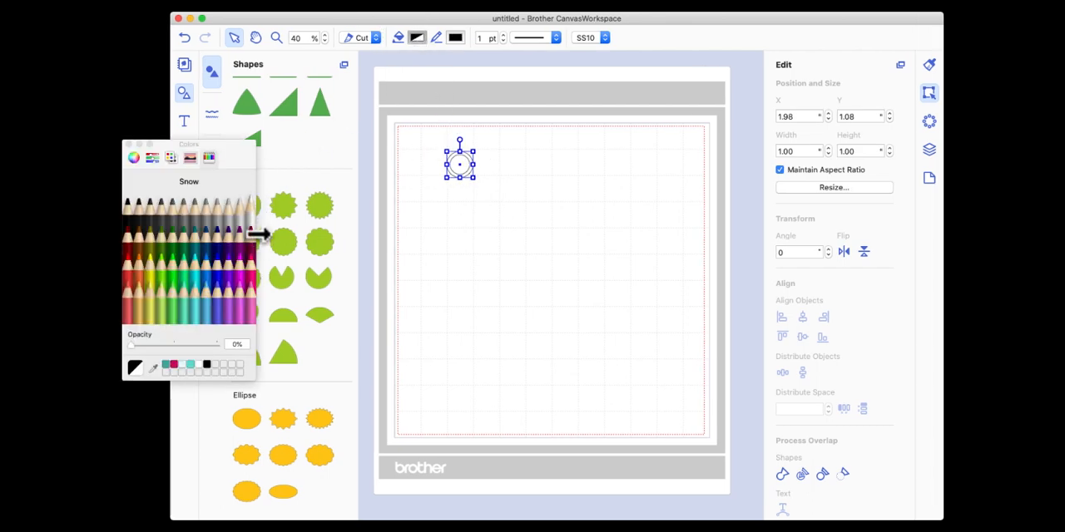
pyautogui.click(254, 241)
pyautogui.moveTo(239, 144); pyautogui.dragTo(292, 134)
pyautogui.click(181, 132)
pyautogui.click(512, 262)
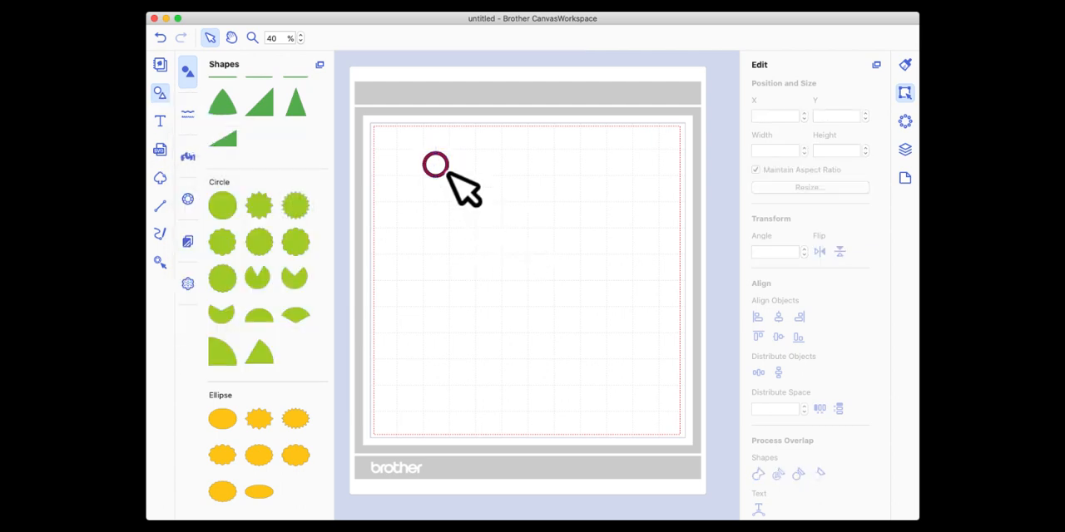
pyautogui.moveTo(441, 163); pyautogui.dragTo(422, 157)
pyautogui.click(448, 205)
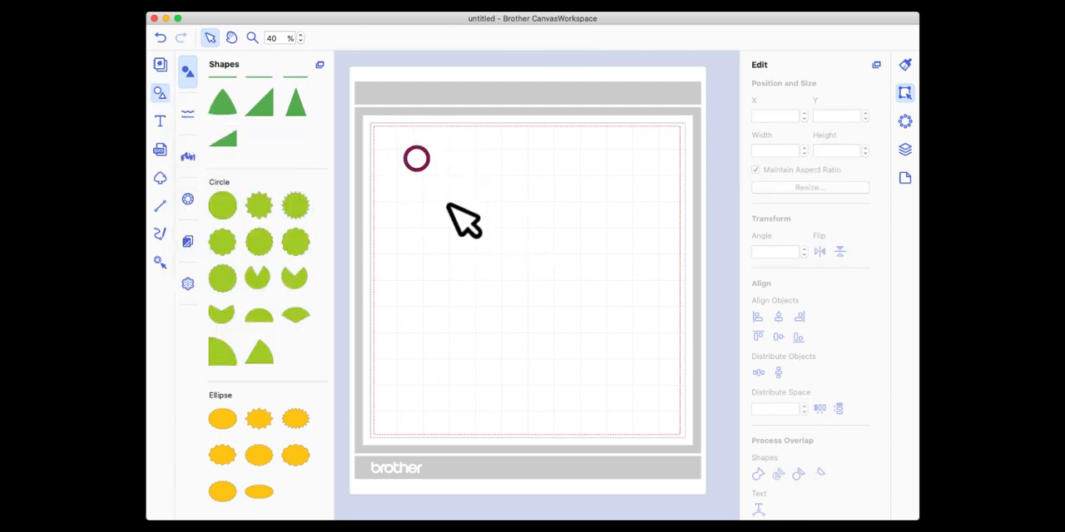
# Duplicate the maroon ring five times to make six rings.
pyautogui.click(426, 163)
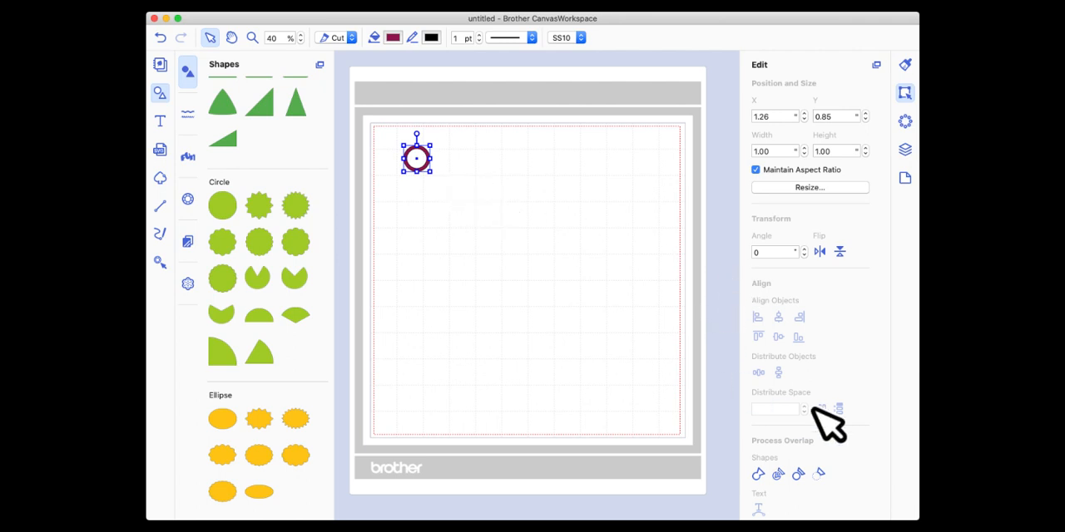
pyautogui.click(906, 151)
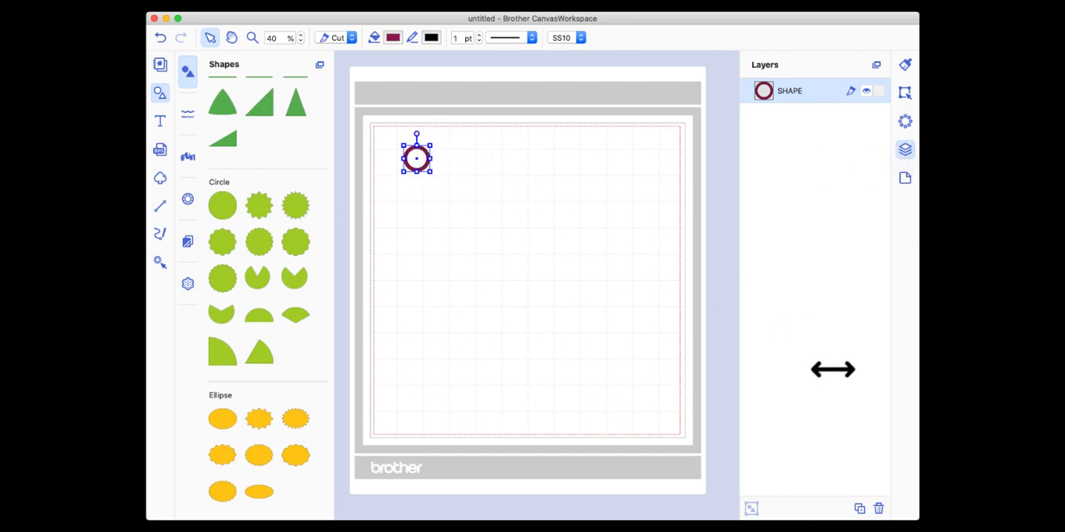
pyautogui.click(860, 509)
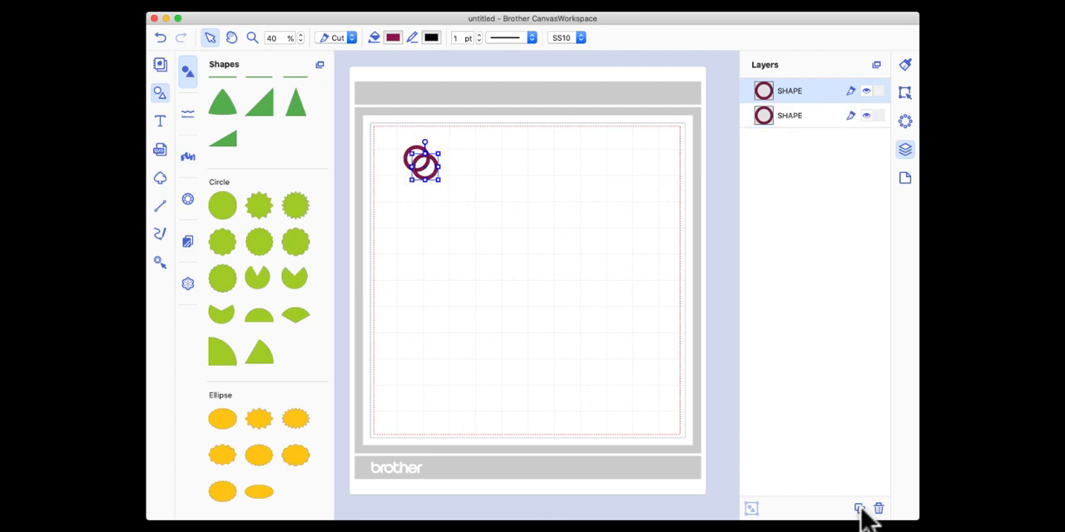
pyautogui.click(860, 510)
pyautogui.click(861, 510)
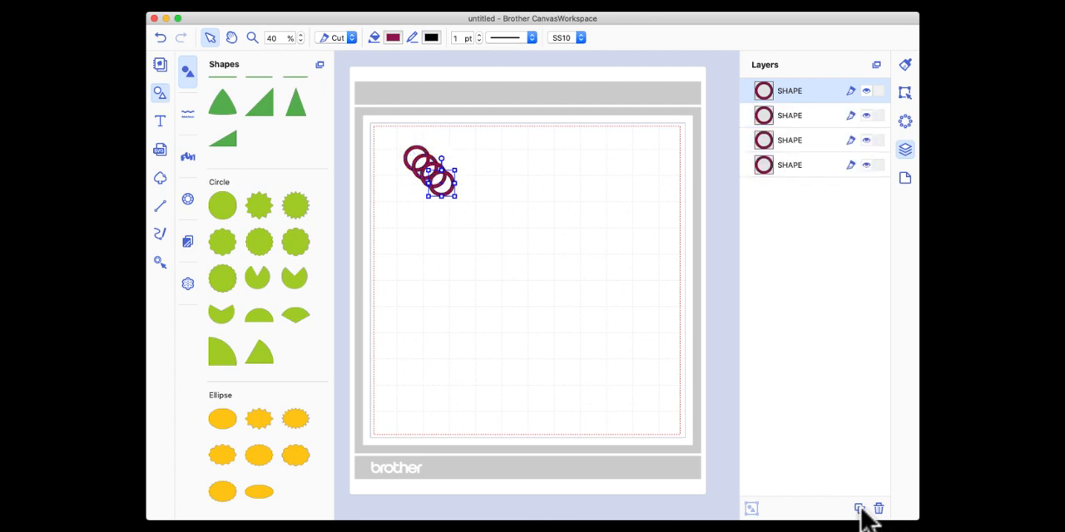
pyautogui.click(860, 510)
pyautogui.click(860, 510)
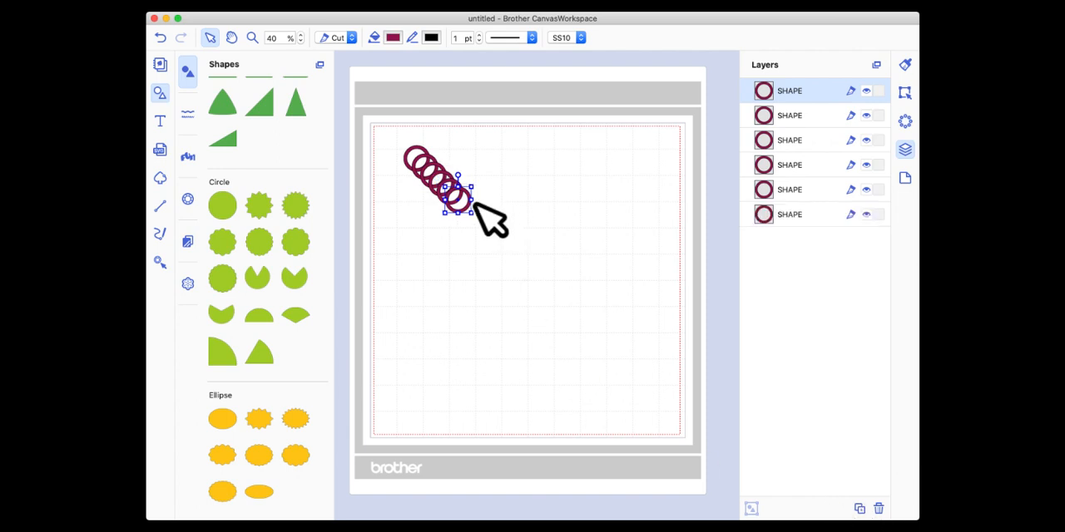
# Select all six rings and align them along their bottom edges.
pyautogui.moveTo(381, 124); pyautogui.dragTo(514, 254)
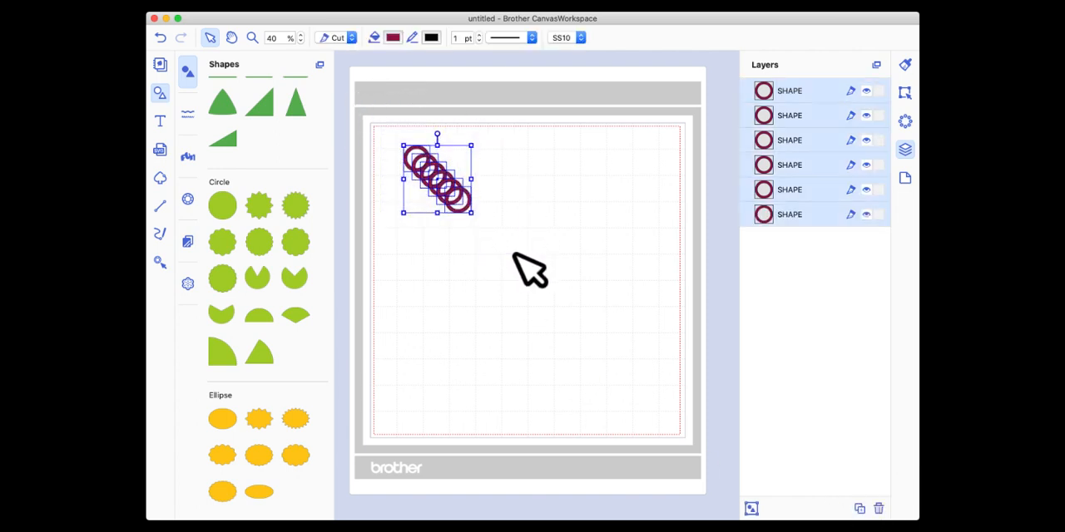
pyautogui.click(903, 94)
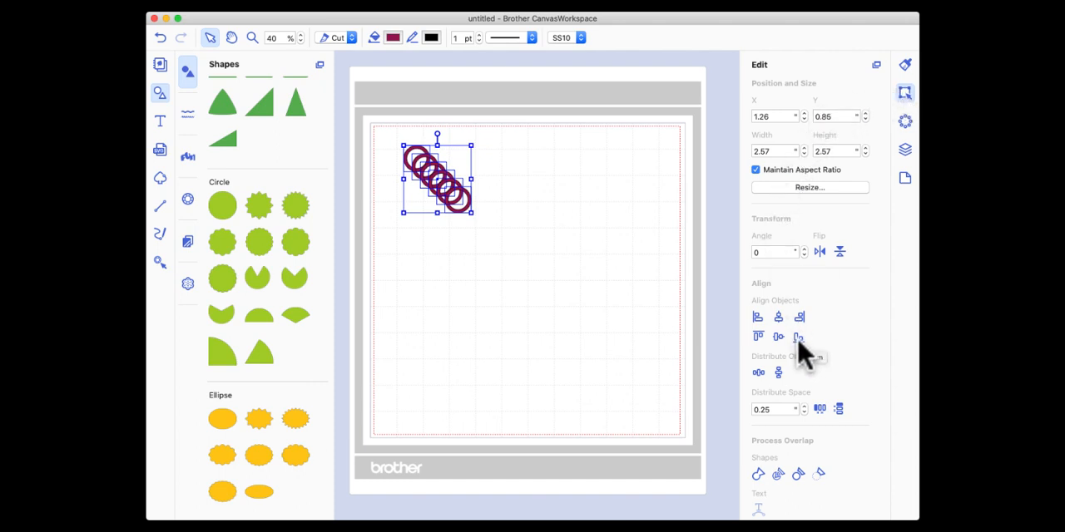
pyautogui.click(798, 337)
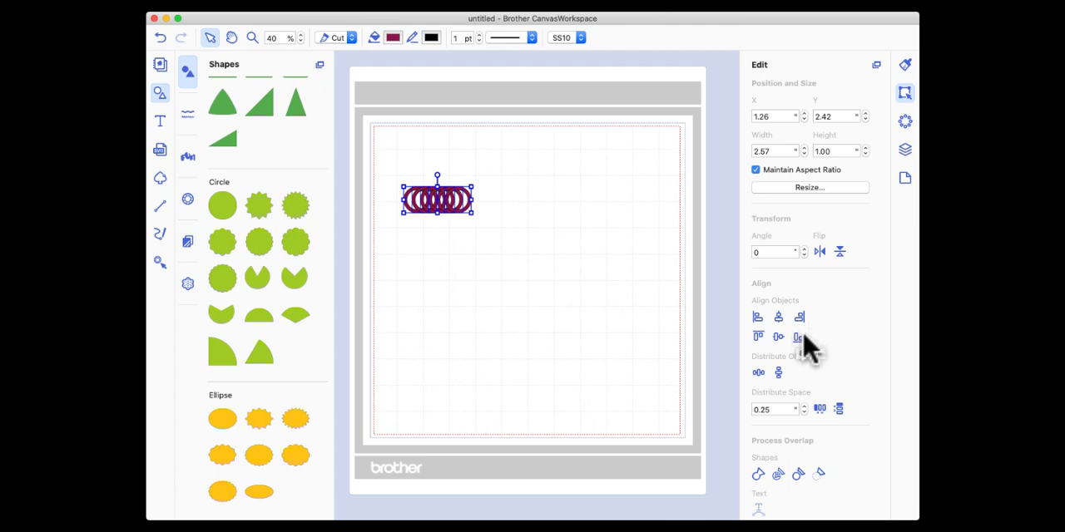
# Distribute the six rings horizontally with a spacing of 1.00 inch.
pyautogui.click(803, 406)
pyautogui.click(804, 406)
pyautogui.click(804, 406)
pyautogui.click(820, 411)
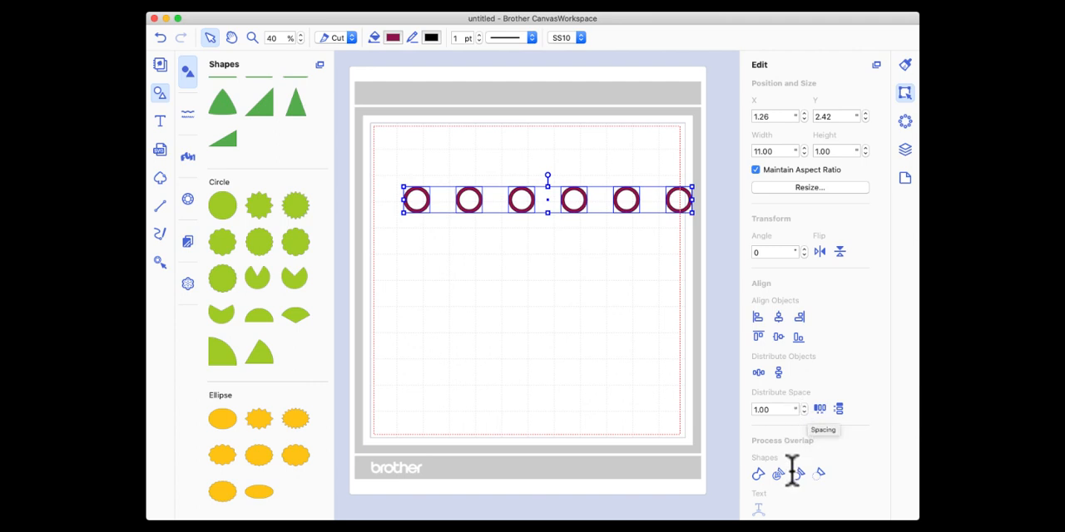
# Reduce the horizontal spacing between the six rings to 0.25 inch, and finally to 0.00 inch.
pyautogui.click(804, 414)
pyautogui.click(804, 414)
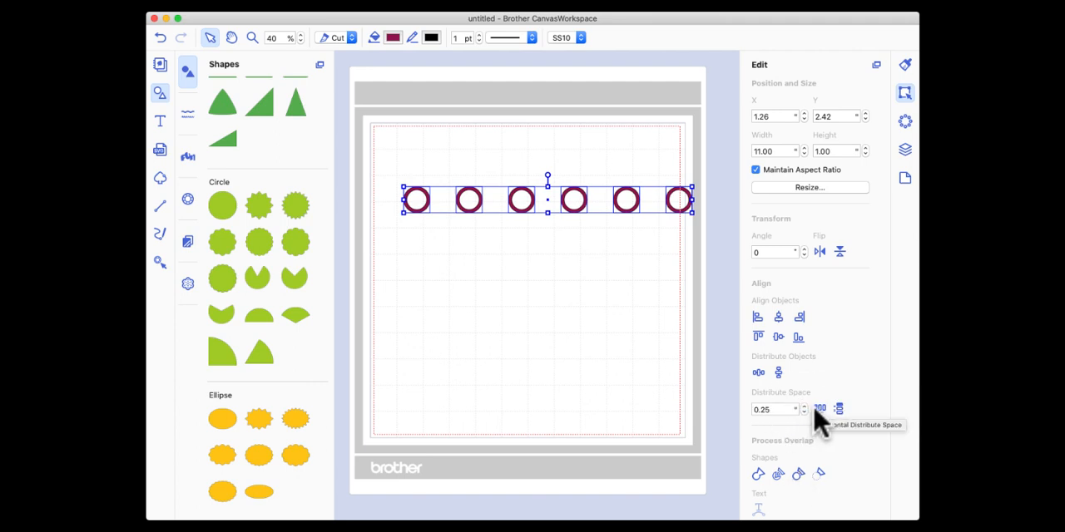
pyautogui.click(820, 410)
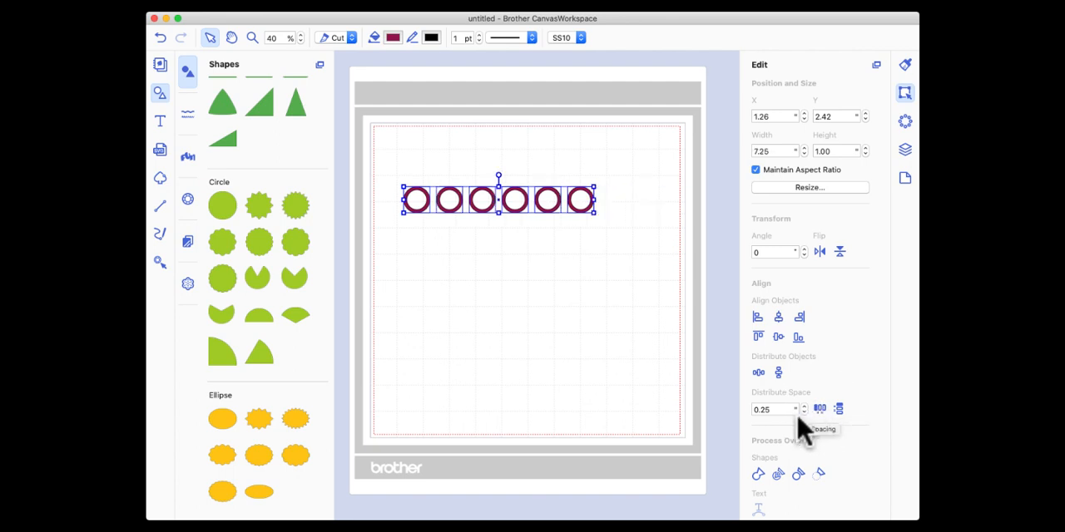
pyautogui.click(819, 410)
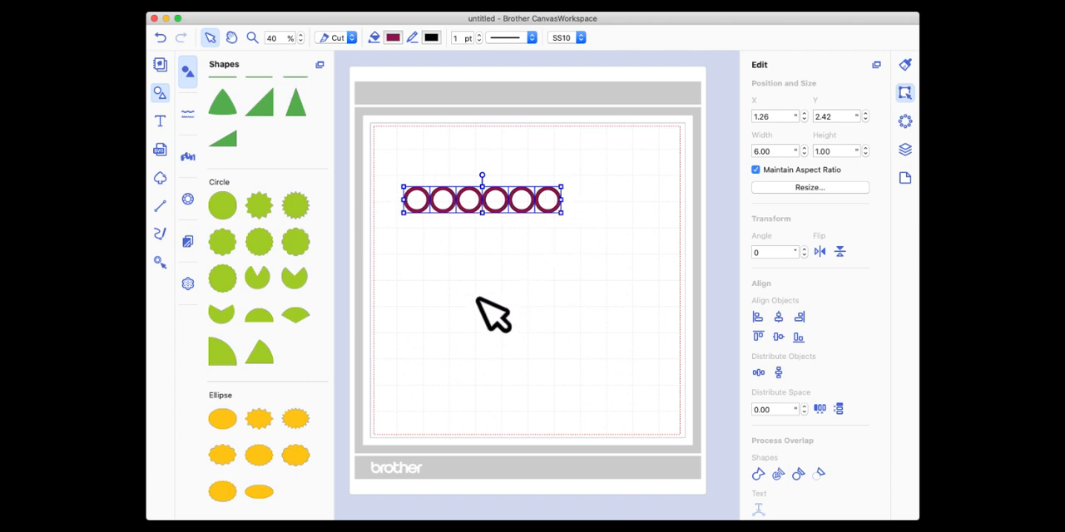
# Duplicate the row of six rings and move the copy down to about X 1.38, Y 7.70.
pyautogui.rightClick(509, 202)
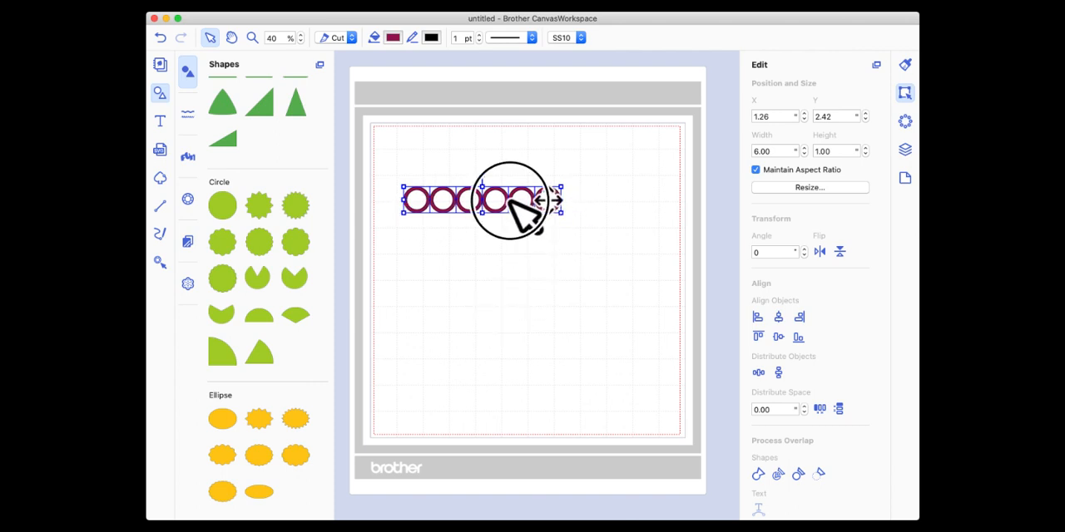
pyautogui.click(549, 238)
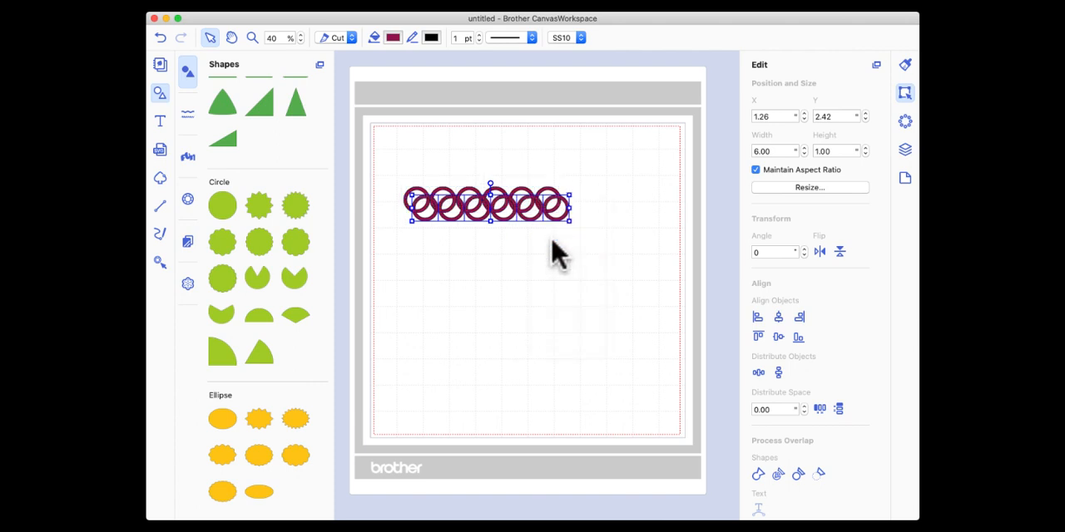
pyautogui.moveTo(528, 220); pyautogui.dragTo(524, 337)
pyautogui.moveTo(524, 338); pyautogui.dragTo(527, 350)
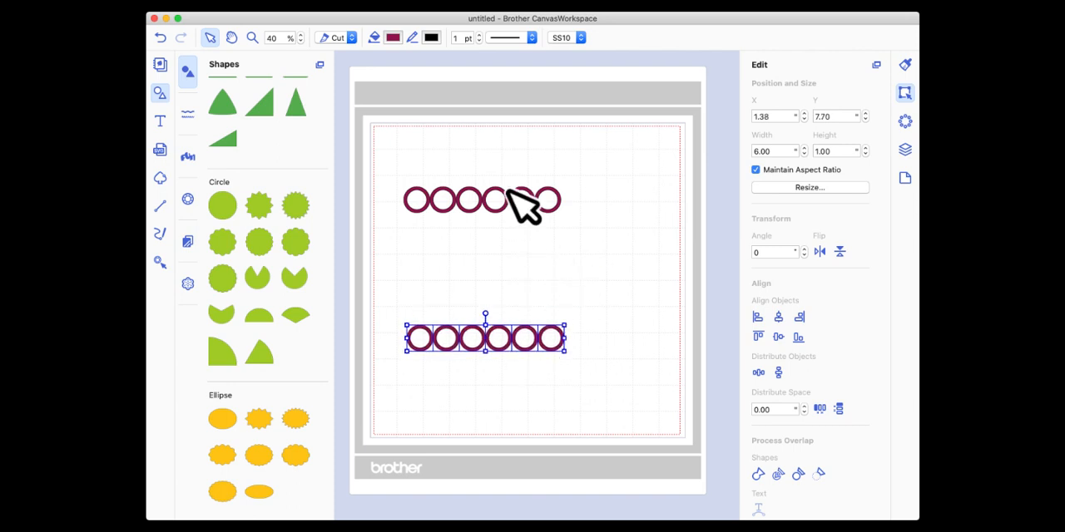
# Duplicate the lower ring row, move the copy between the two rows at their right ends, and rotate it 90 degrees into a column.
pyautogui.rightClick(502, 331)
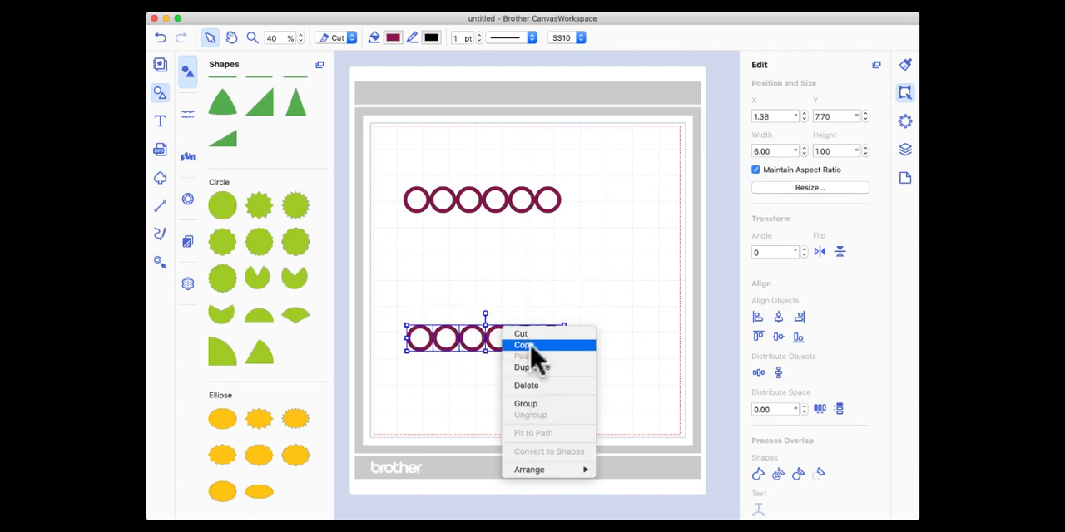
pyautogui.click(538, 371)
pyautogui.moveTo(505, 348); pyautogui.dragTo(587, 278)
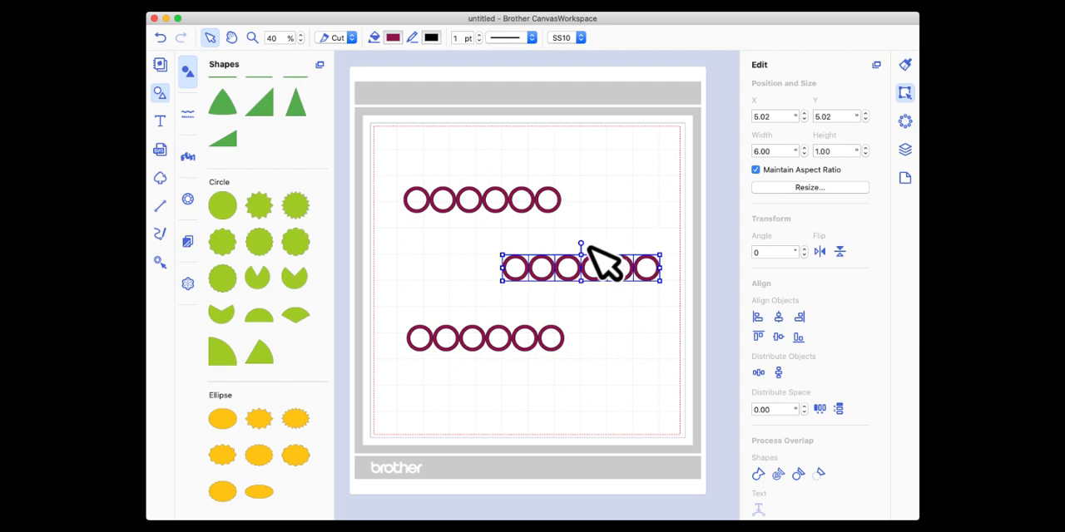
pyautogui.moveTo(579, 243); pyautogui.dragTo(643, 258)
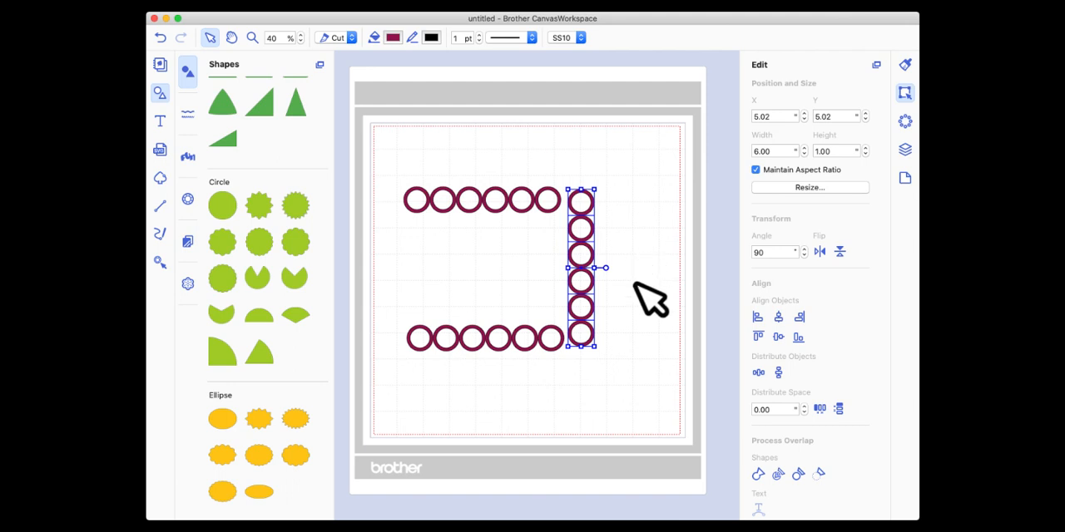
# Duplicate the vertical column of six rings and move the copy to the left ends of the two horizontal rows.
pyautogui.rightClick(581, 247)
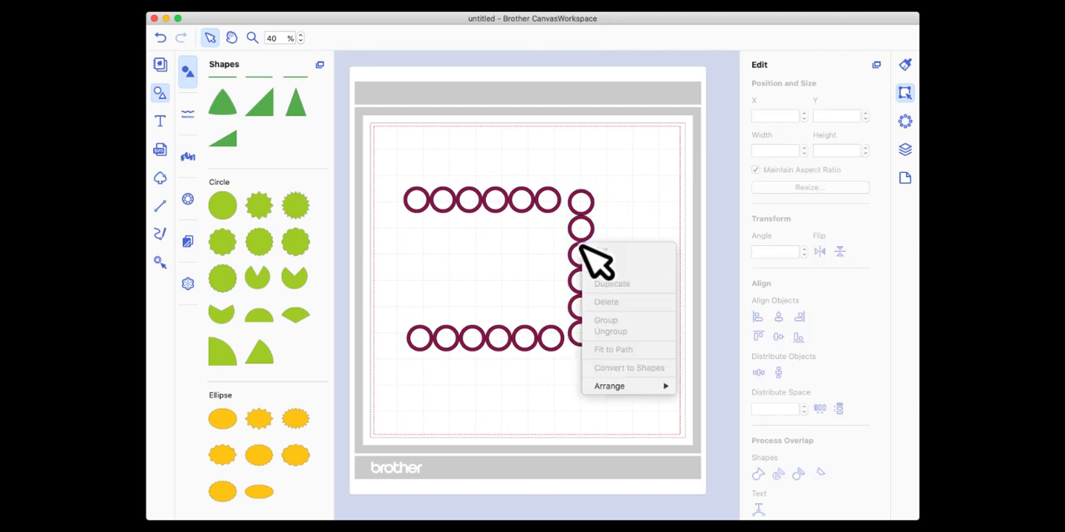
pyautogui.click(624, 169)
pyautogui.moveTo(587, 157); pyautogui.dragTo(604, 339)
pyautogui.rightClick(597, 255)
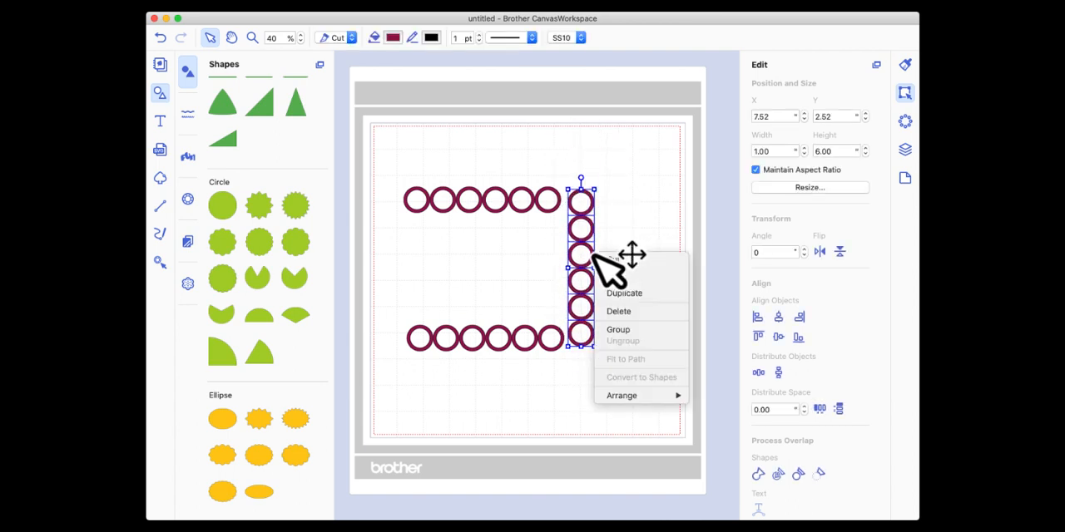
pyautogui.click(637, 295)
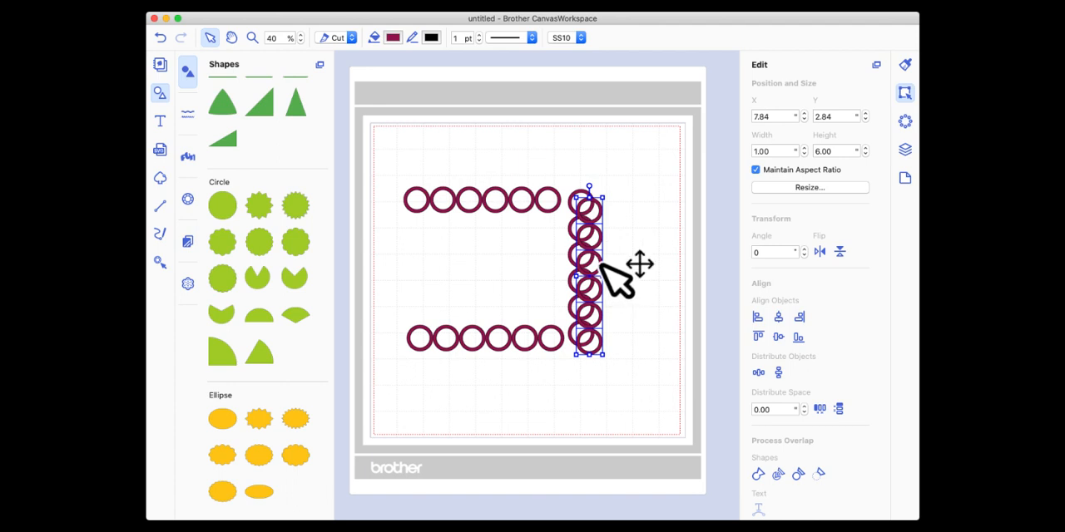
pyautogui.moveTo(601, 262); pyautogui.dragTo(403, 263)
pyautogui.click(431, 156)
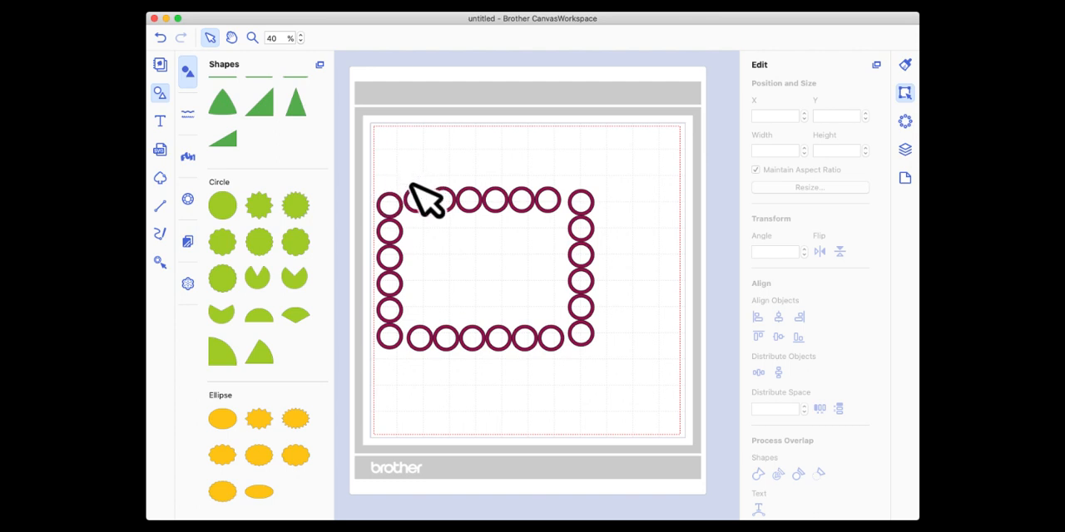
# Select the upper row of six rings and nudge it up to a Y position of 1.52.
pyautogui.moveTo(416, 181); pyautogui.dragTo(556, 198)
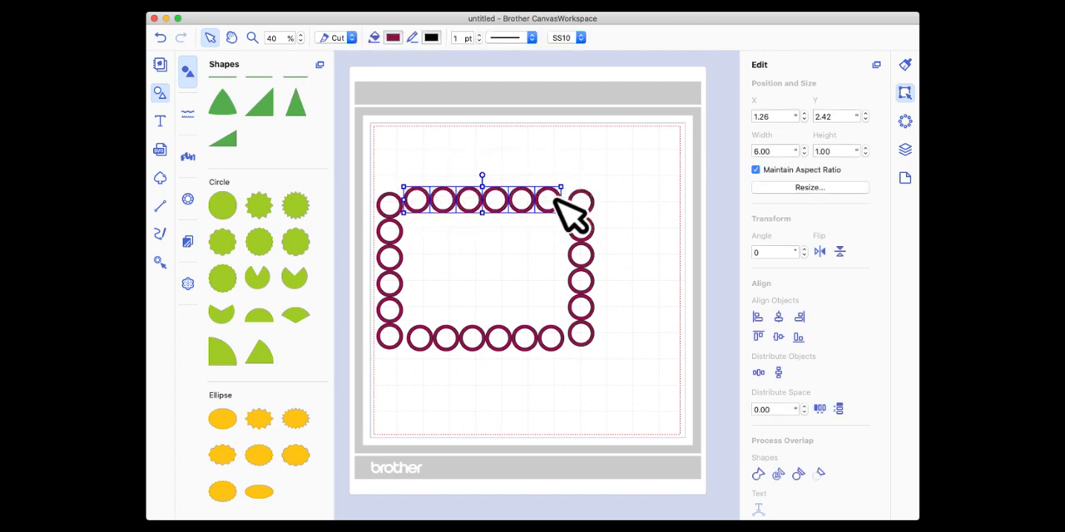
pyautogui.press('Up')
pyautogui.press('Up')
pyautogui.press('Up')
pyautogui.press('Up')
pyautogui.press('Up')
pyautogui.press('Up')
pyautogui.press('Up')
pyautogui.press('Up')
pyautogui.press('Up')
pyautogui.press('Up')
pyautogui.press('Up')
pyautogui.press('Up')
pyautogui.press('Up')
pyautogui.press('Up')
pyautogui.press('Up')
pyautogui.press('Up')
pyautogui.press('Up')
pyautogui.press('Up')
pyautogui.press('Up')
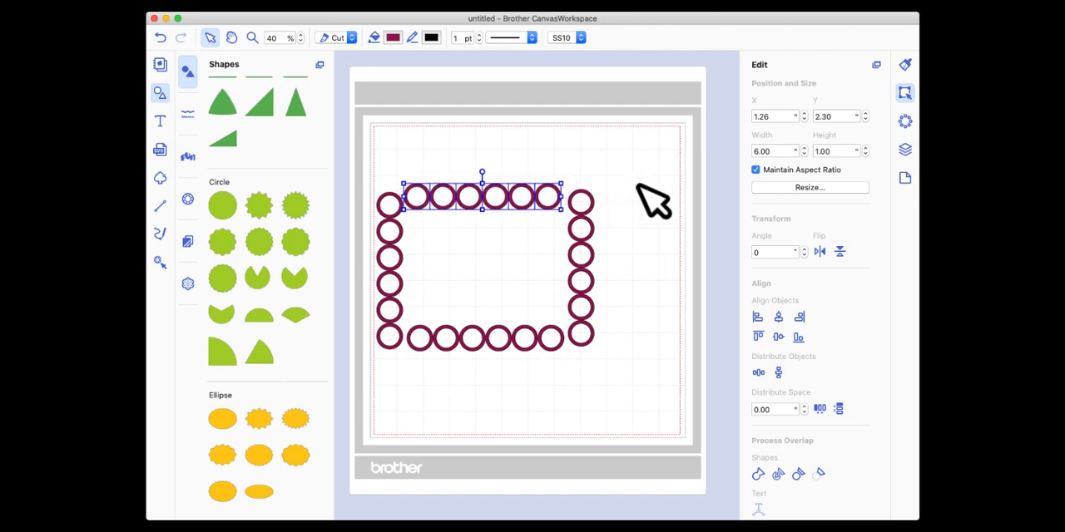
pyautogui.press('Up')
pyautogui.press('Up')
pyautogui.press('Up')
pyautogui.press('Up')
pyautogui.press('Up')
pyautogui.press('Up')
pyautogui.press('Up')
pyautogui.press('Up')
pyautogui.press('Up')
pyautogui.press('Up')
pyautogui.press('Up')
pyautogui.press('Up')
pyautogui.press('Up')
pyautogui.press('Up')
pyautogui.press('Up')
pyautogui.press('Up')
pyautogui.press('Up')
pyautogui.press('Up')
pyautogui.press('Up')
pyautogui.press('Up')
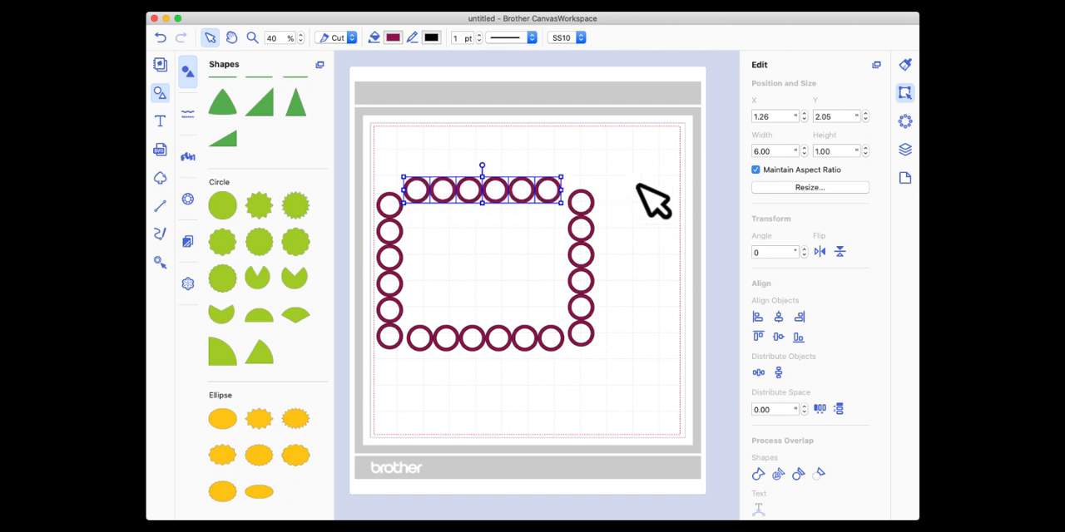
pyautogui.press('Up')
pyautogui.press('Up')
pyautogui.press('Up')
pyautogui.press('Up')
pyautogui.press('Up')
pyautogui.press('Up')
pyautogui.press('Up')
pyautogui.press('Up')
pyautogui.press('Up')
pyautogui.press('Up')
pyautogui.press('Up')
pyautogui.press('Up')
pyautogui.press('Up')
pyautogui.press('Up')
pyautogui.press('Up')
pyautogui.press('Up')
pyautogui.press('Up')
pyautogui.press('Up')
pyautogui.press('Up')
pyautogui.press('Up')
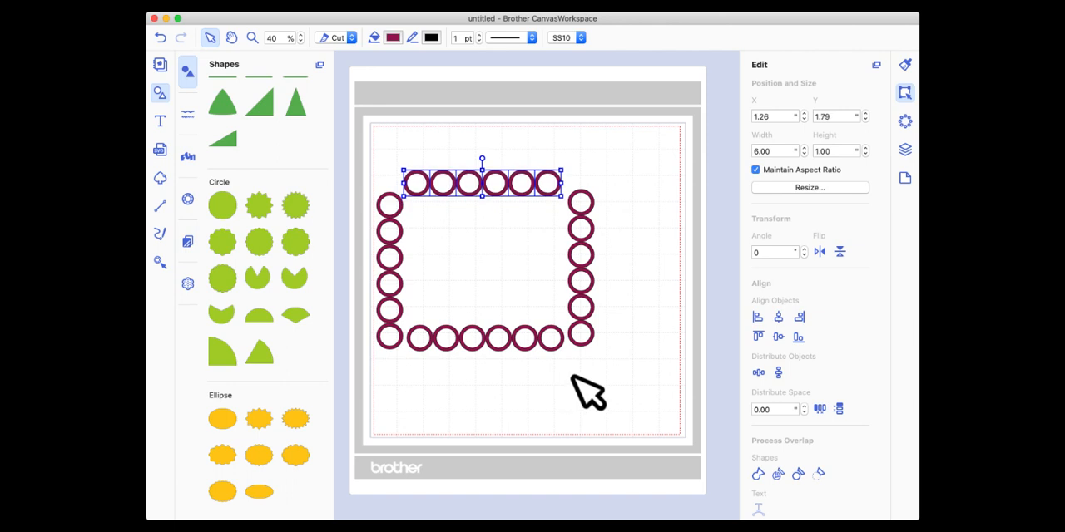
pyautogui.press('Up')
pyautogui.press('Up')
pyautogui.press('Up')
pyautogui.press('Up')
pyautogui.press('Up')
pyautogui.press('Up')
pyautogui.press('Up')
pyautogui.press('Up')
pyautogui.press('Up')
pyautogui.press('Up')
pyautogui.press('Up')
pyautogui.press('Up')
pyautogui.press('Up')
pyautogui.press('Up')
pyautogui.press('Up')
pyautogui.press('Up')
pyautogui.press('Up')
pyautogui.press('Up')
pyautogui.press('Up')
pyautogui.press('Up')
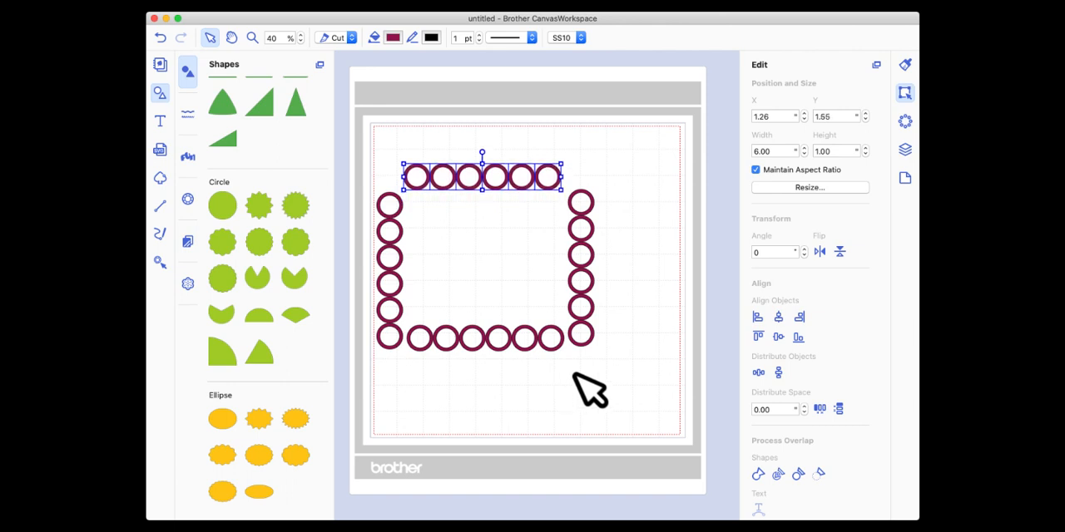
# Add a plain square, set its width to 6 inches with the aspect ratio kept, and position it between the ring rows and columns.
pyautogui.scroll(10, 234, 114)
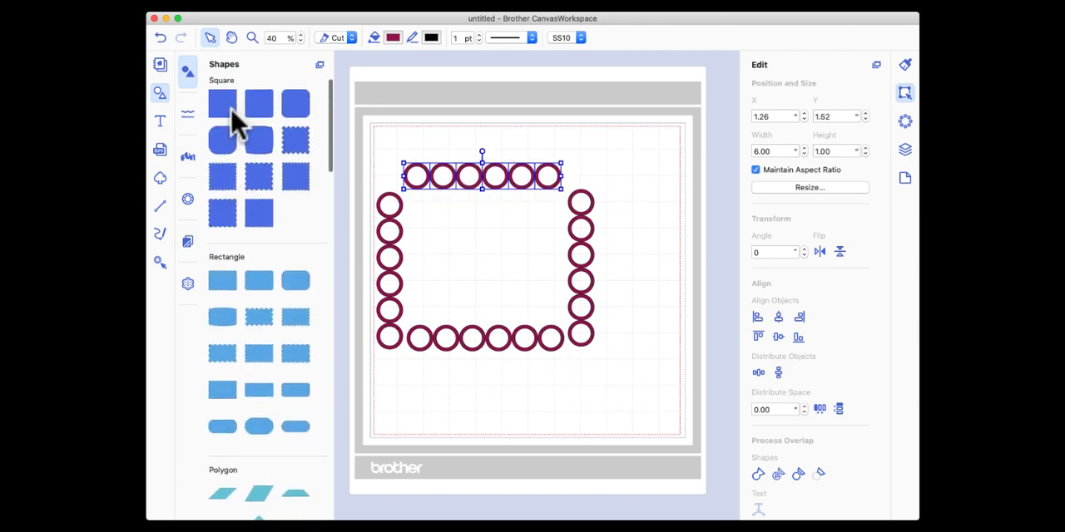
pyautogui.moveTo(231, 124); pyautogui.dragTo(460, 241)
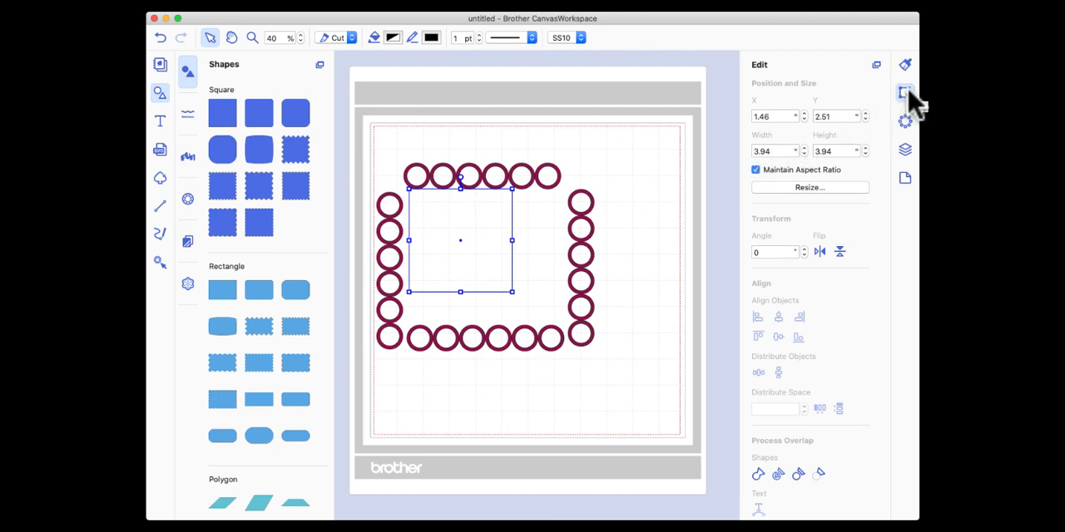
pyautogui.doubleClick(782, 151)
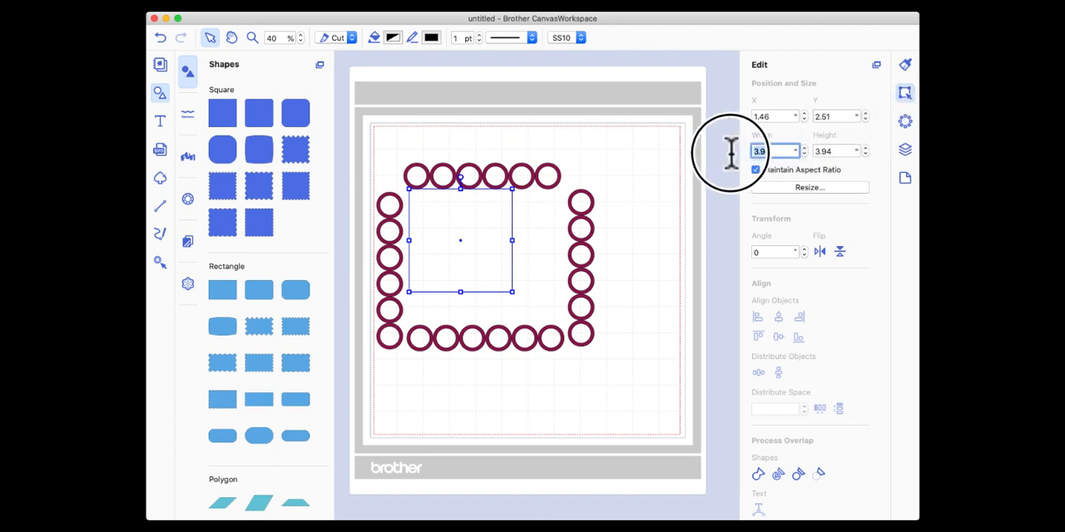
pyautogui.write('6')
pyautogui.press('Return')
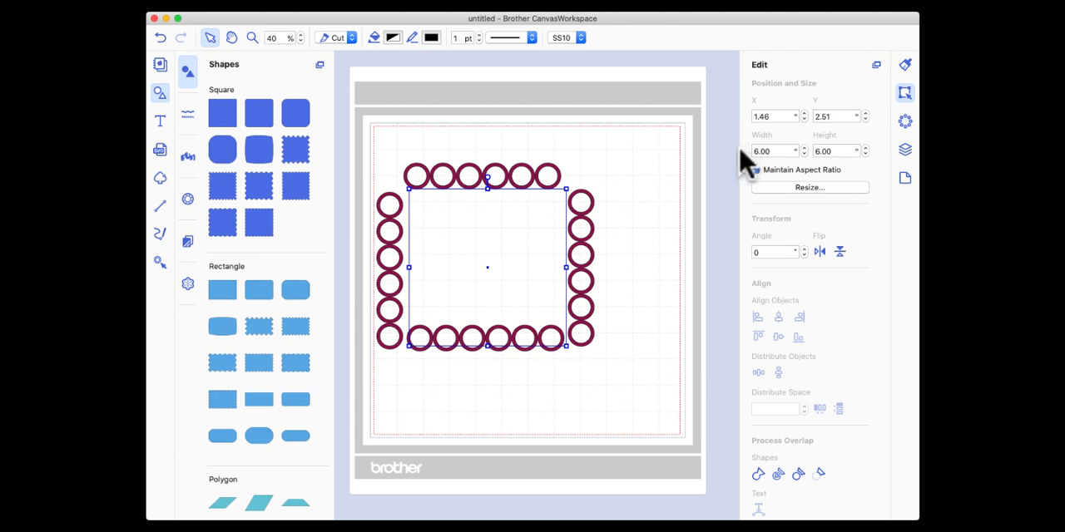
pyautogui.moveTo(524, 228); pyautogui.dragTo(523, 223)
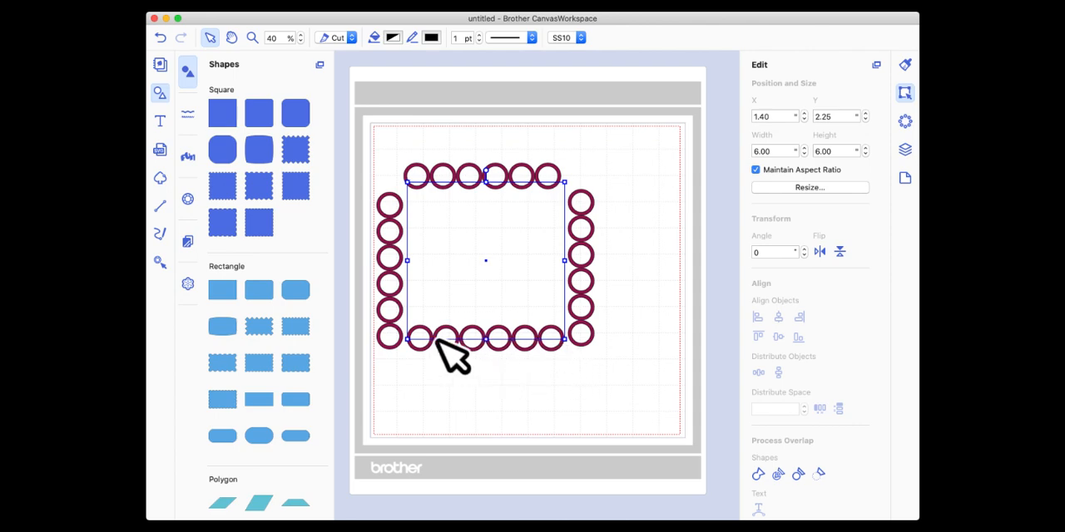
# Select the upper ring row and move it to X 1.43, Y 1.79 so it straddles the square's top edge.
pyautogui.moveTo(386, 136); pyautogui.dragTo(582, 172)
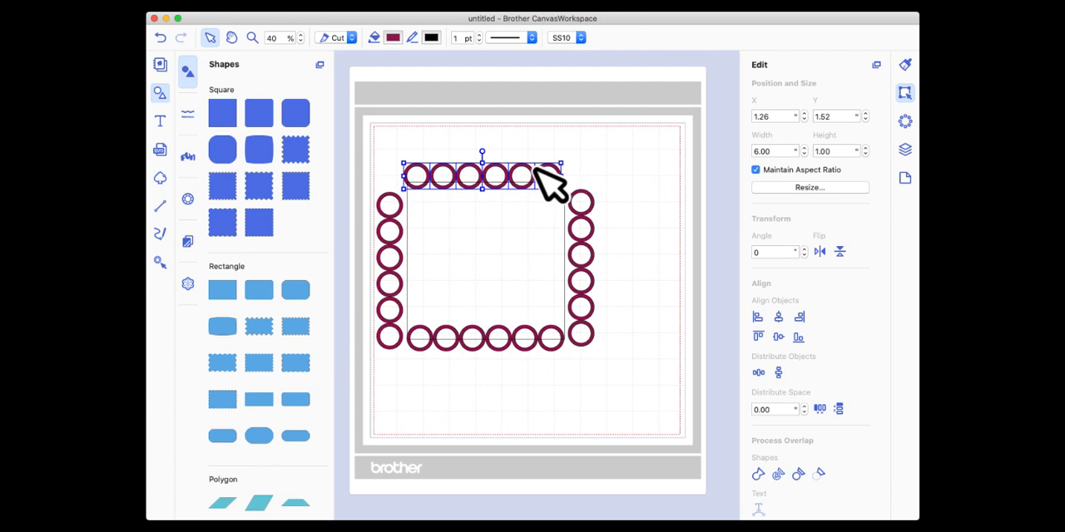
pyautogui.click(536, 173)
pyautogui.moveTo(388, 149); pyautogui.dragTo(563, 174)
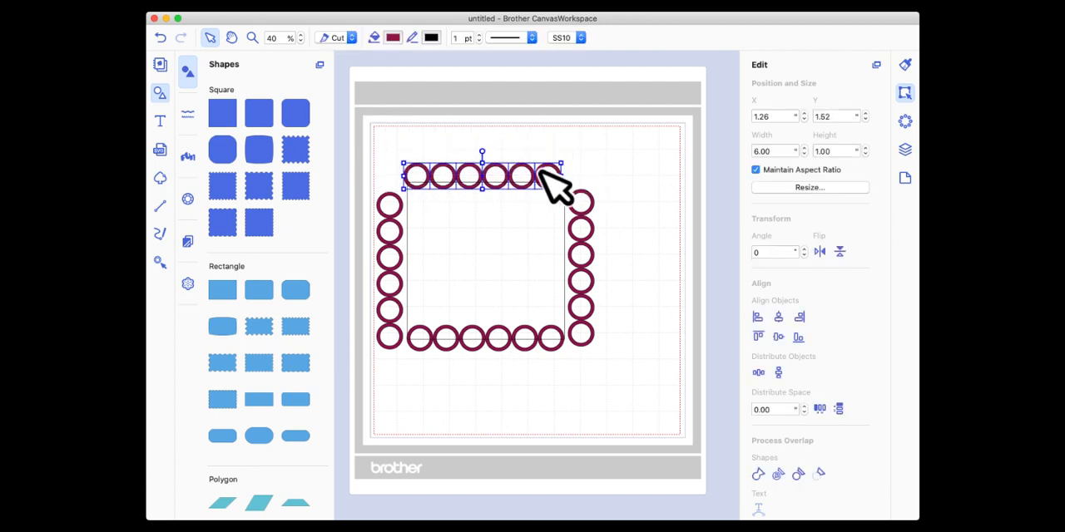
pyautogui.click(539, 173)
pyautogui.moveTo(391, 149); pyautogui.dragTo(515, 183)
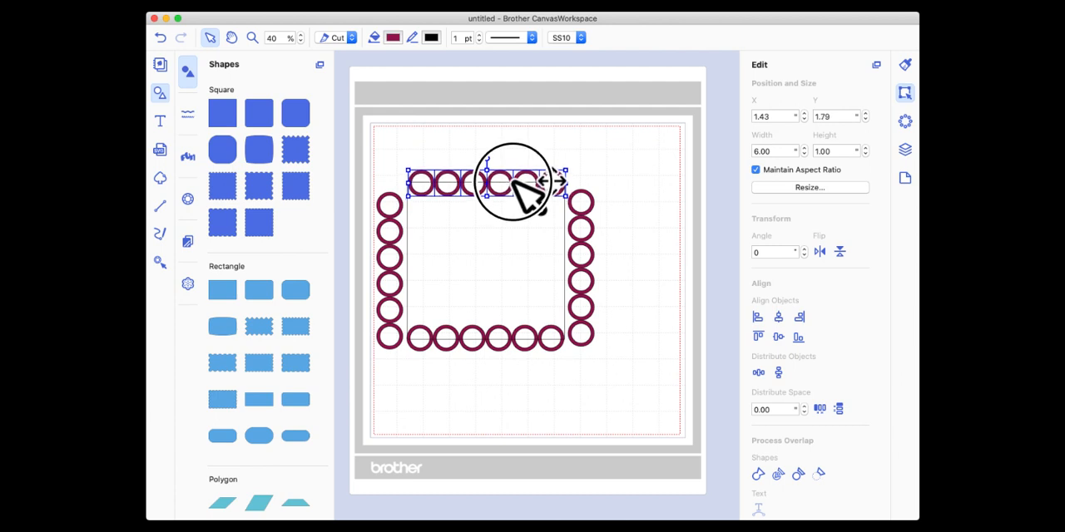
# Move the right and left ring columns inward so that each straddles the matching vertical edge of the square.
pyautogui.click(612, 352)
pyautogui.moveTo(620, 372); pyautogui.dragTo(587, 187)
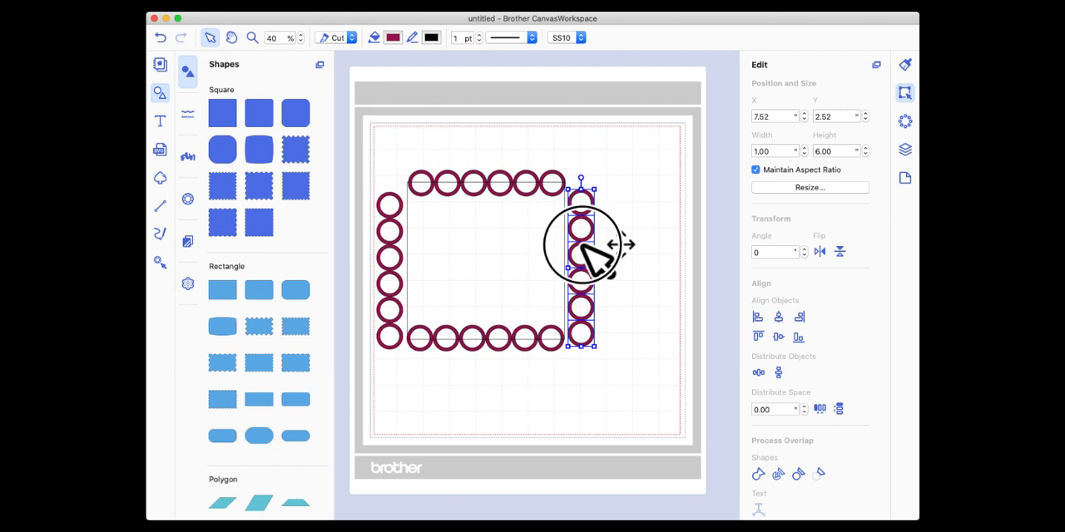
pyautogui.moveTo(584, 245); pyautogui.dragTo(566, 240)
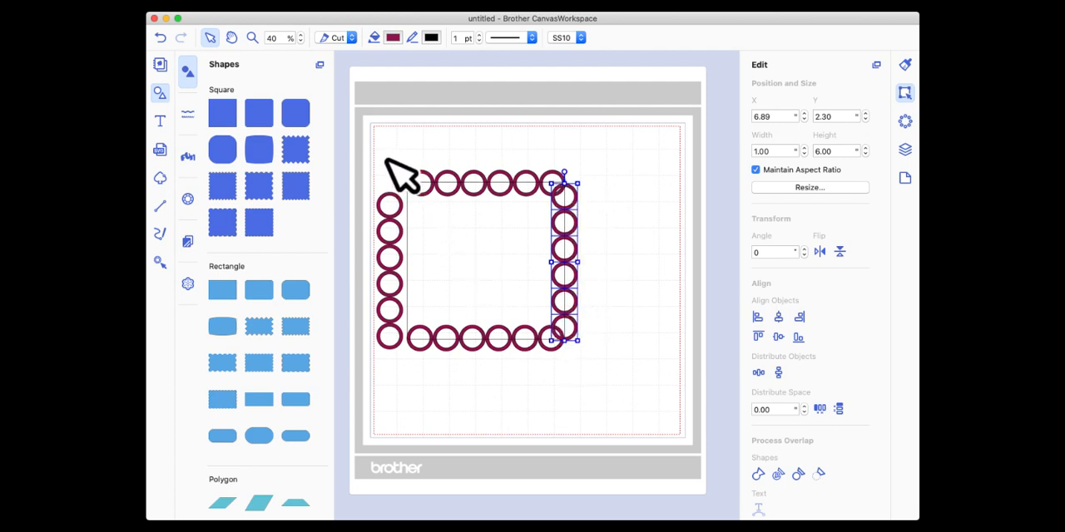
pyautogui.moveTo(375, 156); pyautogui.dragTo(395, 382)
pyautogui.moveTo(391, 280); pyautogui.dragTo(408, 263)
pyautogui.click(608, 414)
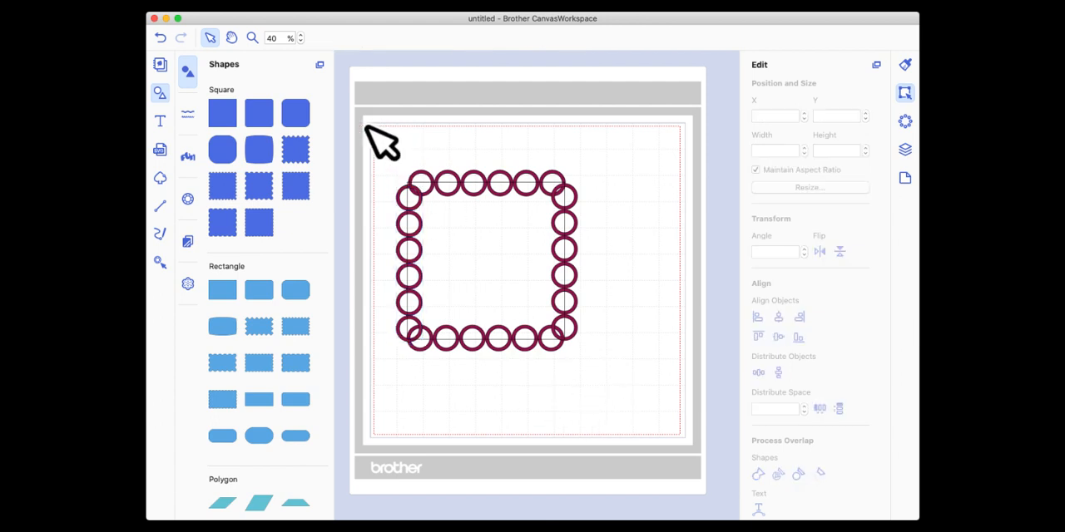
# Duplicate the last ring of the upper row and place the copy near the upper-right corner of the mat.
pyautogui.click(555, 174)
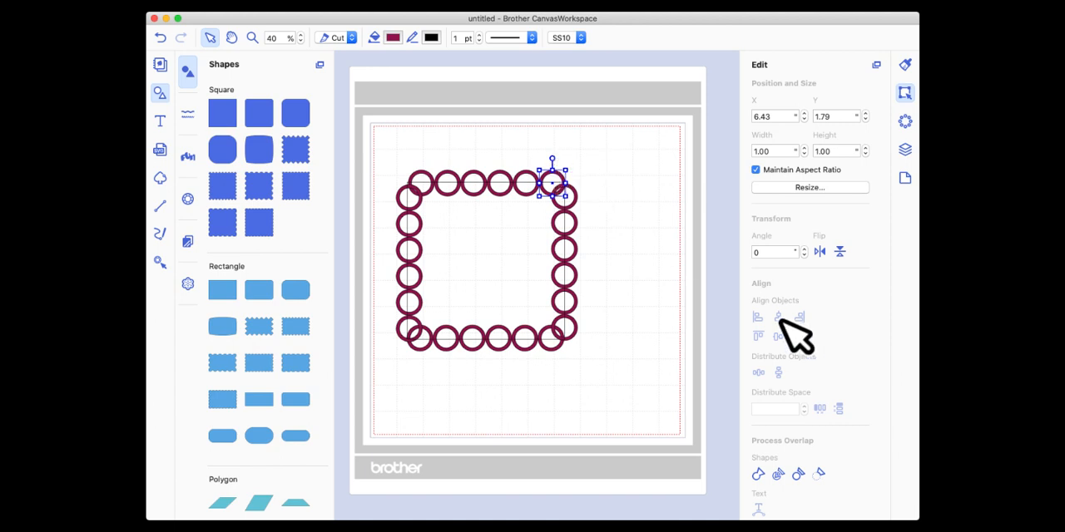
pyautogui.click(905, 149)
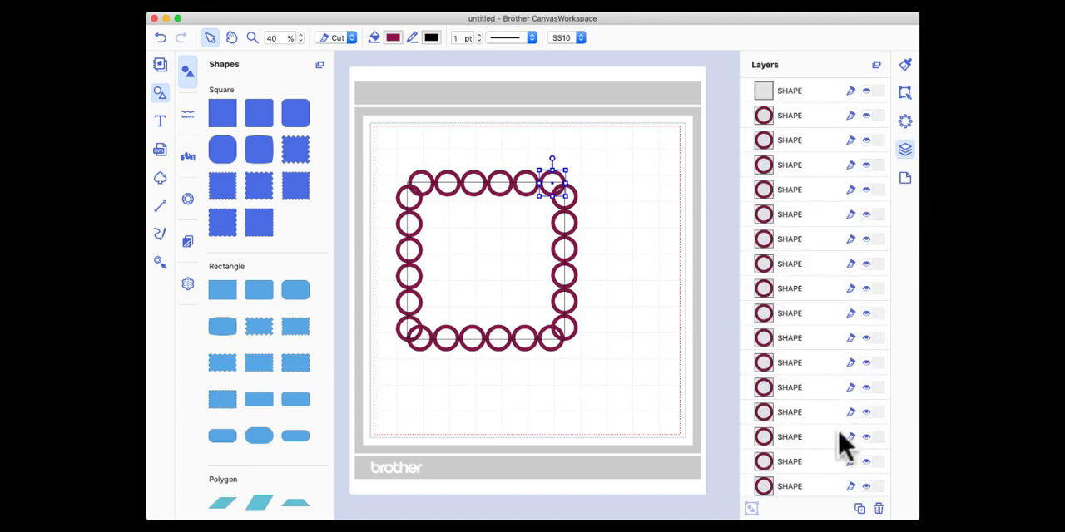
pyautogui.click(859, 508)
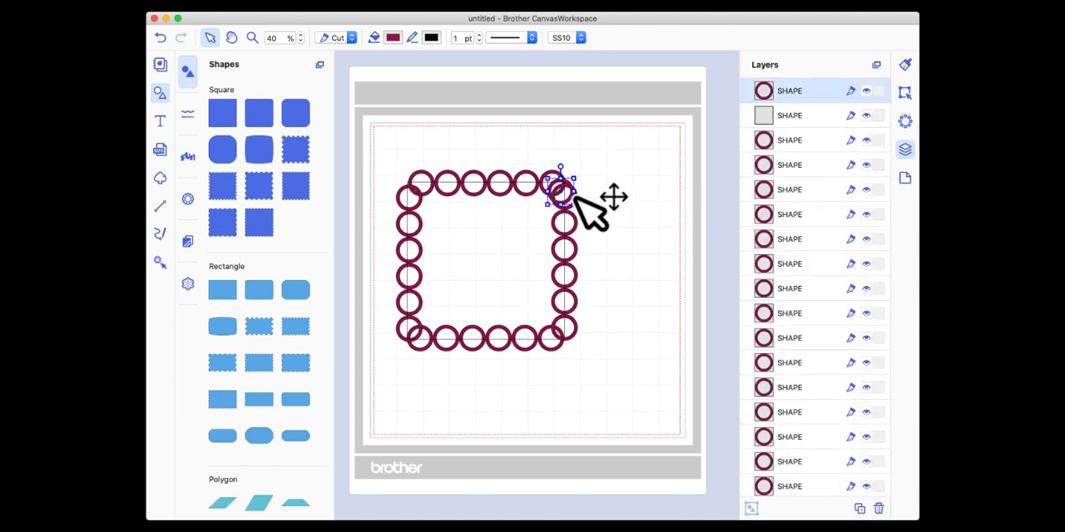
pyautogui.moveTo(577, 200); pyautogui.dragTo(655, 150)
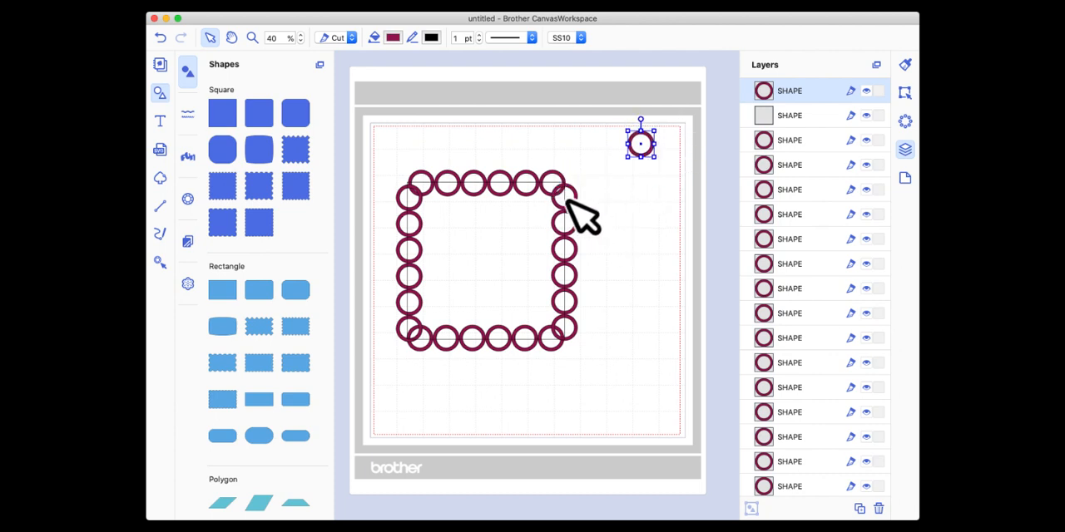
# Select the square with all four sides of rings, leaving out the spare ring, and weld them into one shape.
pyautogui.moveTo(376, 142); pyautogui.dragTo(584, 381)
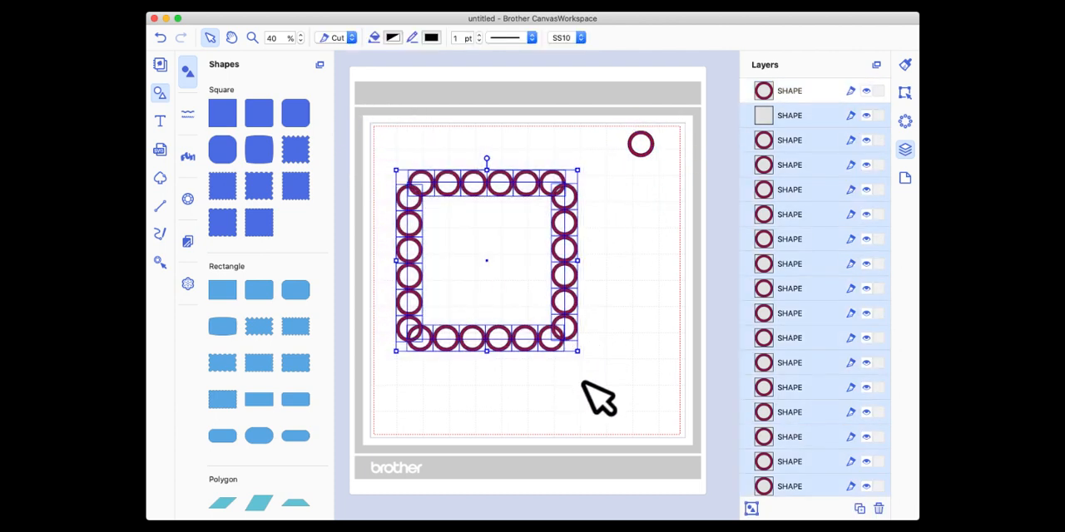
pyautogui.click(905, 92)
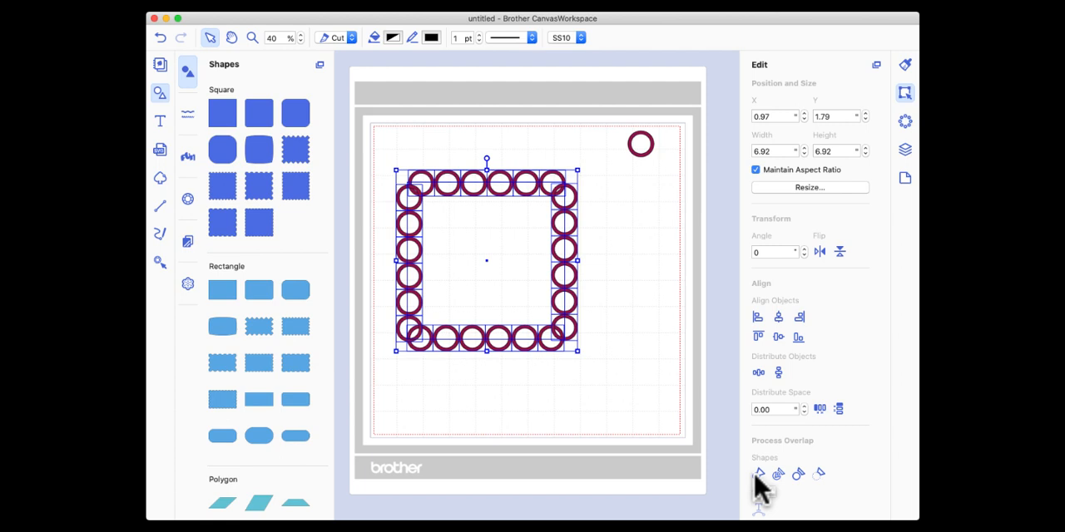
pyautogui.click(759, 474)
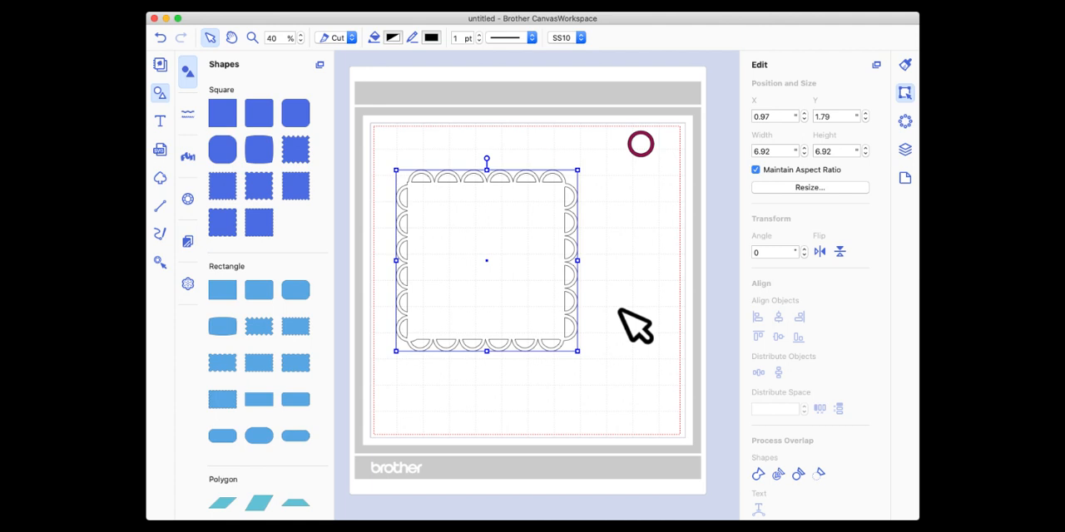
# Open the fill color picker for the welded scalloped square and place it beside the shape.
pyautogui.scroll(1, 689, 322)
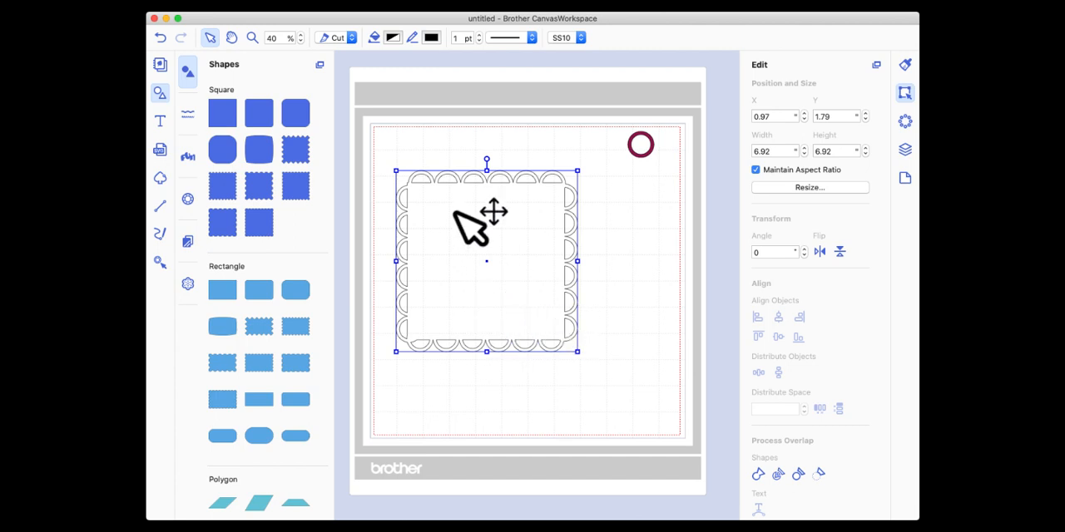
pyautogui.click(393, 39)
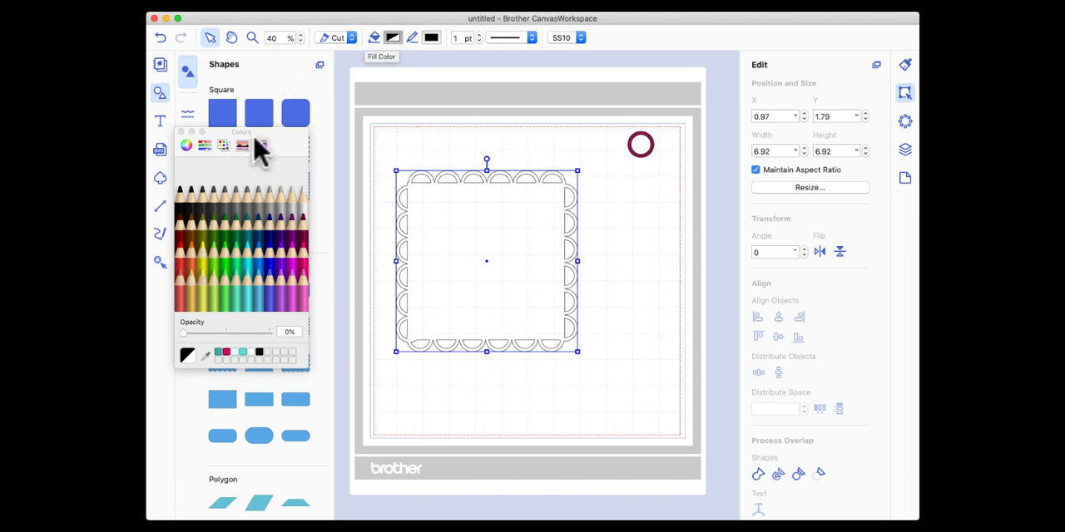
pyautogui.moveTo(288, 147)
pyautogui.mouseDown()
pyautogui.moveTo(348, 143)
pyautogui.moveTo(351, 132)
pyautogui.mouseUp()
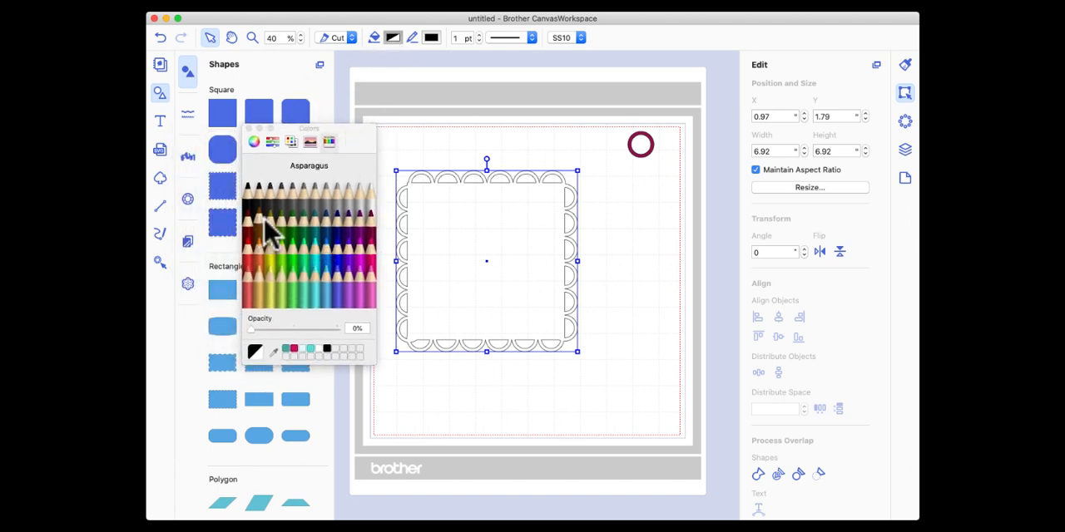
# Try a bright cyan fill from the color spectrum on the welded scalloped square.
pyautogui.click(310, 143)
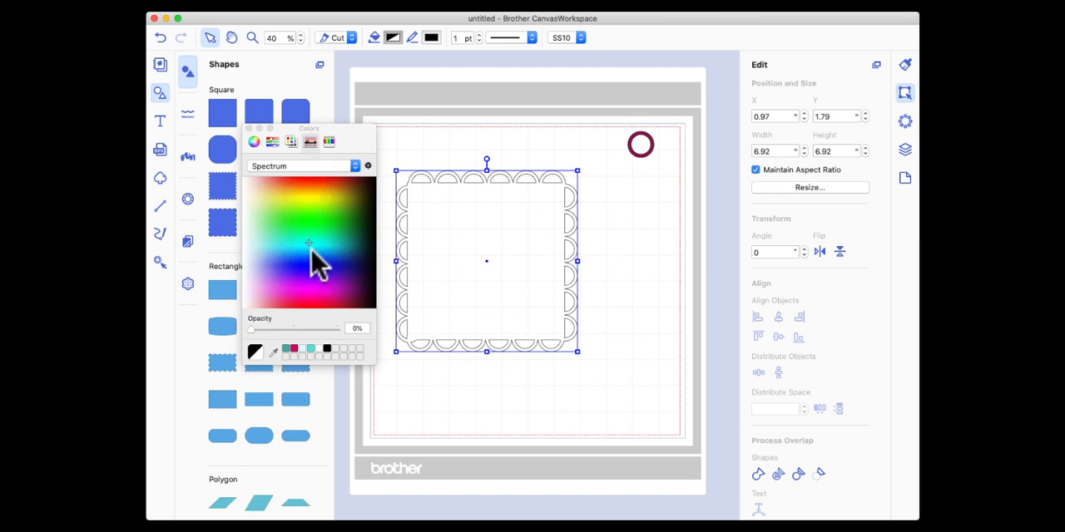
pyautogui.click(310, 201)
pyautogui.moveTo(310, 201); pyautogui.dragTo(319, 246)
# Try the Apple palette's Blue and Purple as the fill, and shift the purple to a muted shade on the color wheel.
pyautogui.click(291, 141)
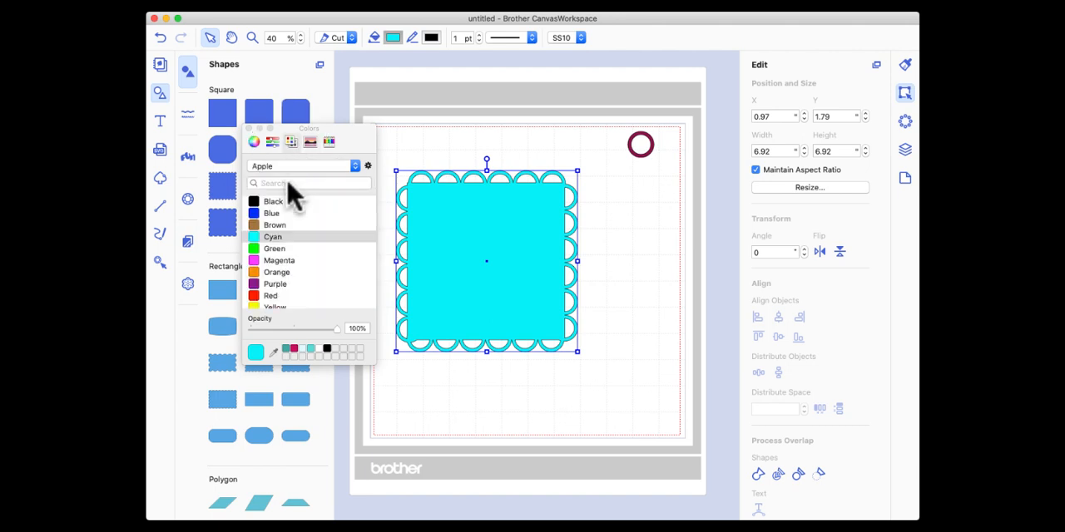
pyautogui.click(258, 214)
pyautogui.click(262, 283)
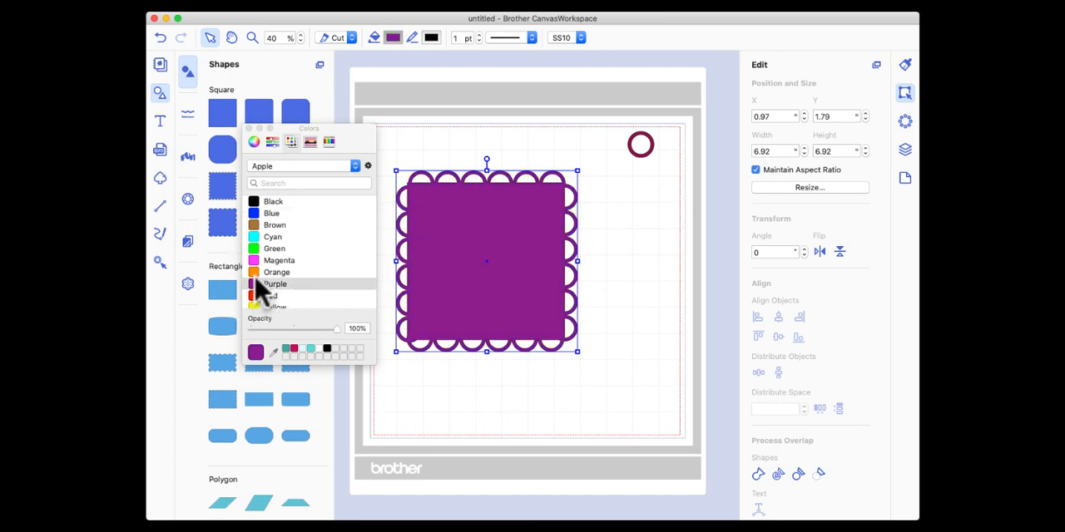
pyautogui.click(254, 141)
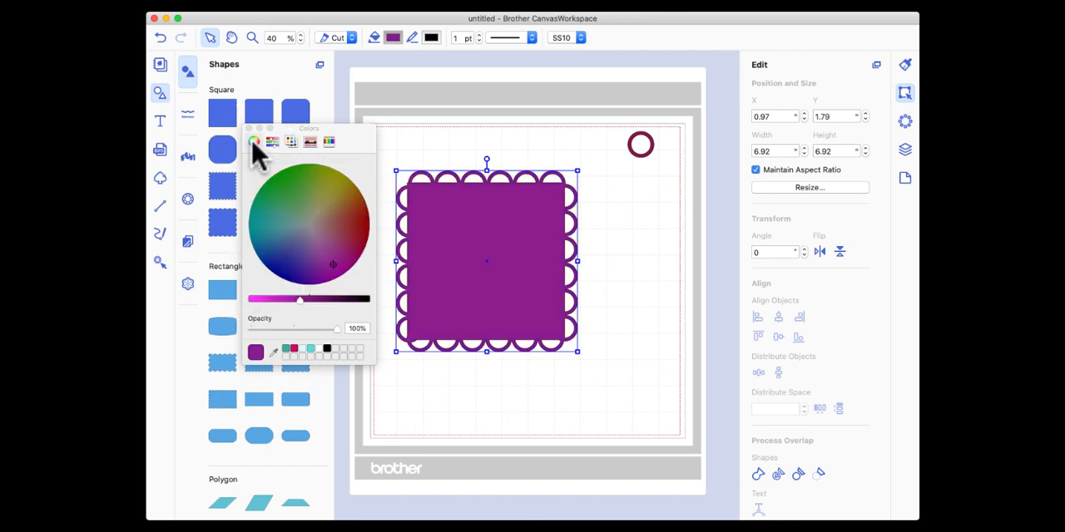
pyautogui.moveTo(337, 270)
pyautogui.mouseDown()
pyautogui.moveTo(307, 214)
pyautogui.moveTo(344, 221)
pyautogui.moveTo(330, 254)
pyautogui.mouseUp()
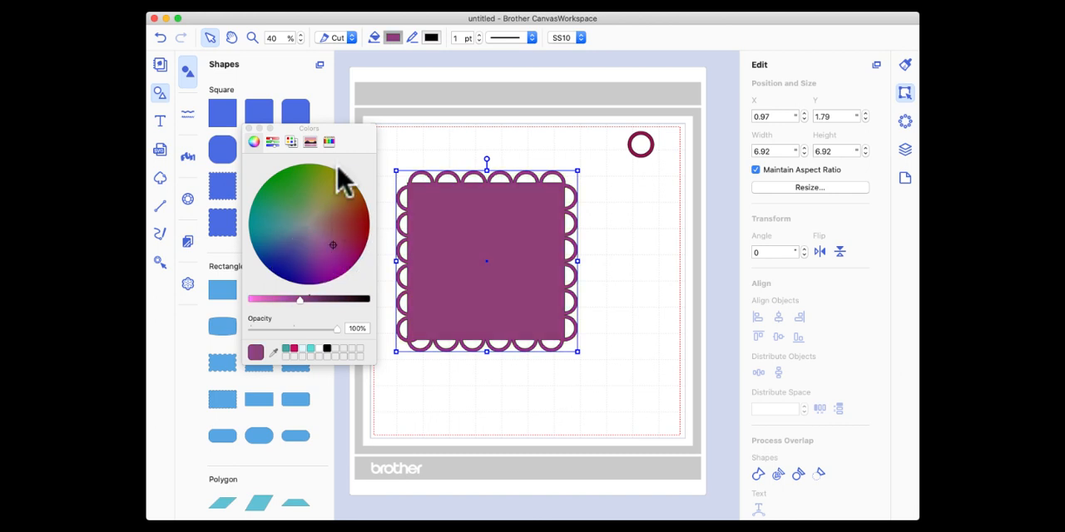
# Fill the welded scalloped square with bright pink from the pencil colors and close the color picker.
pyautogui.click(328, 142)
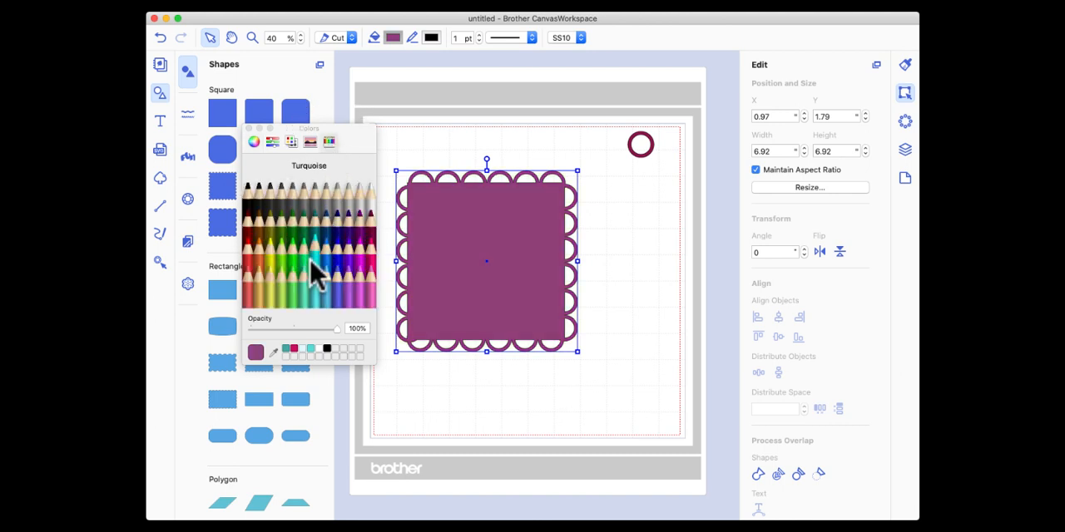
pyautogui.click(371, 261)
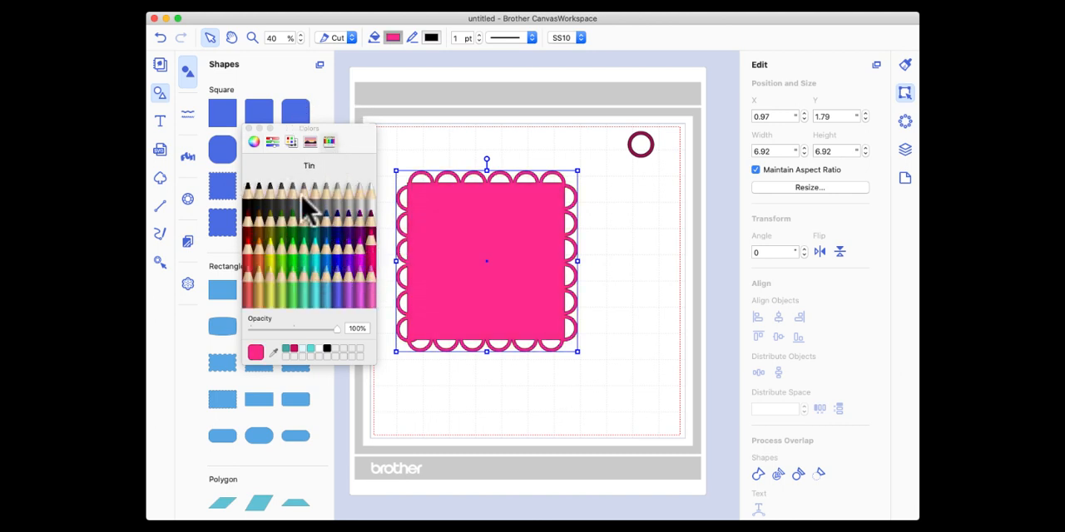
pyautogui.click(249, 129)
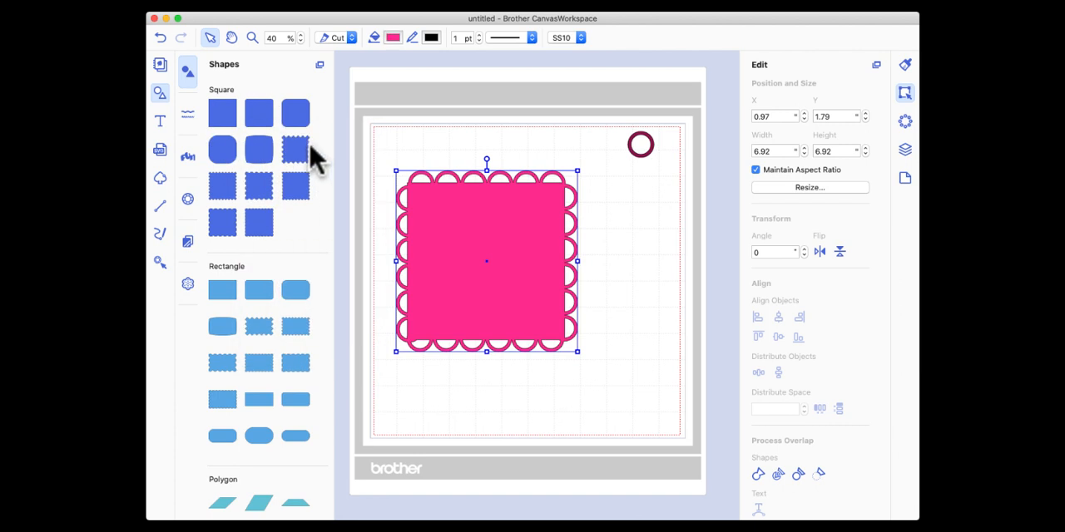
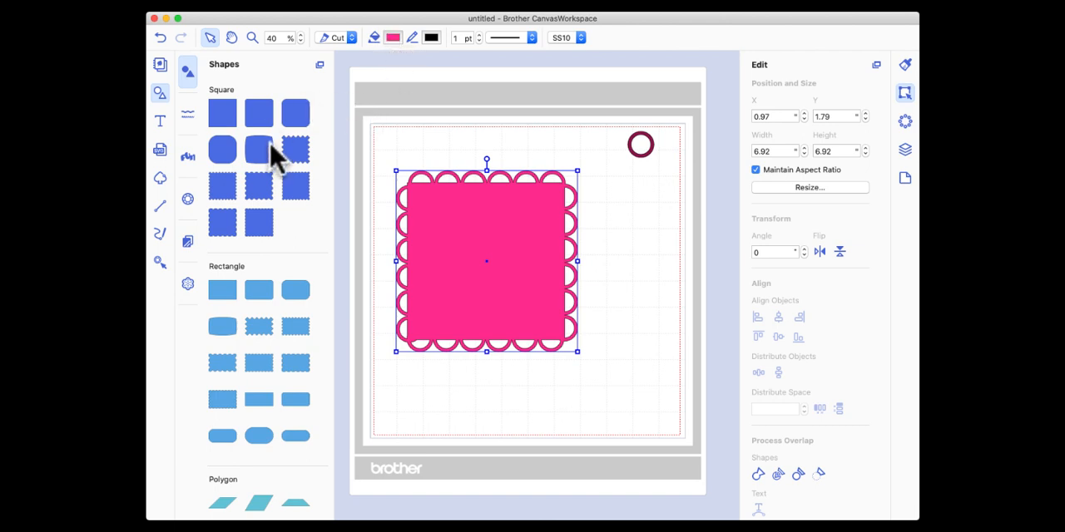
# Move the pink scalloped square toward the mat's upper-left corner and shift the small ring slightly down.
pyautogui.click(393, 38)
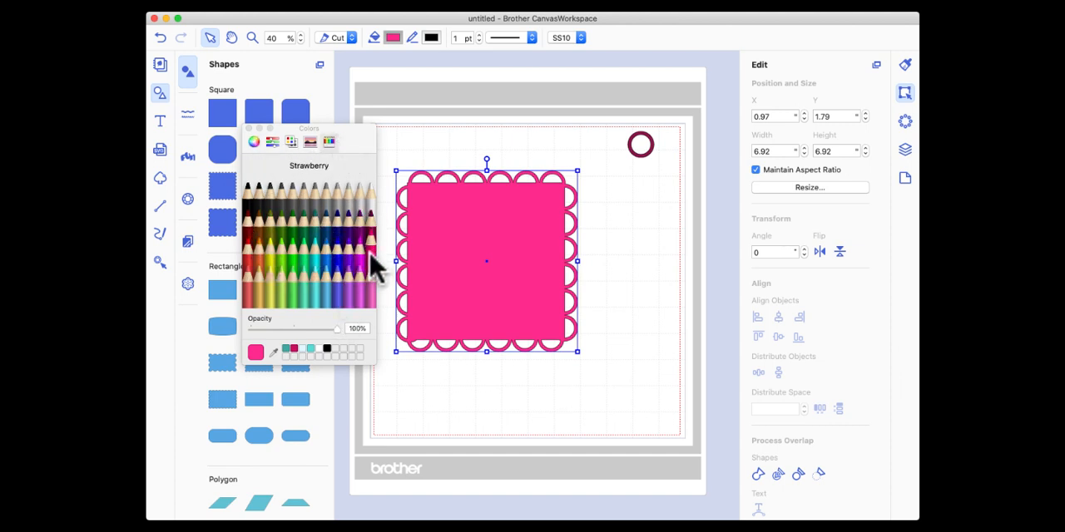
pyautogui.click(248, 128)
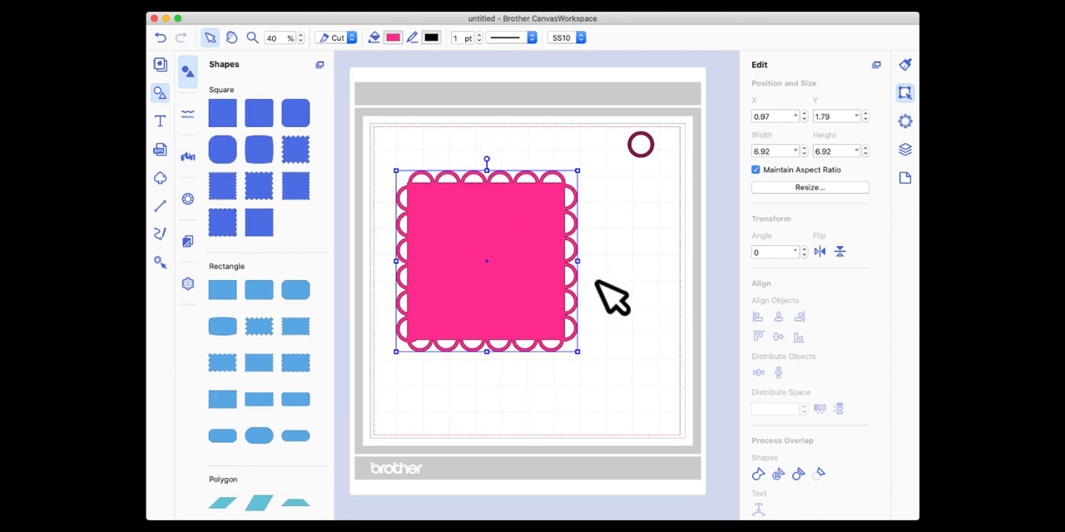
pyautogui.moveTo(483, 261)
pyautogui.mouseDown()
pyautogui.moveTo(487, 217)
pyautogui.moveTo(480, 247)
pyautogui.mouseUp()
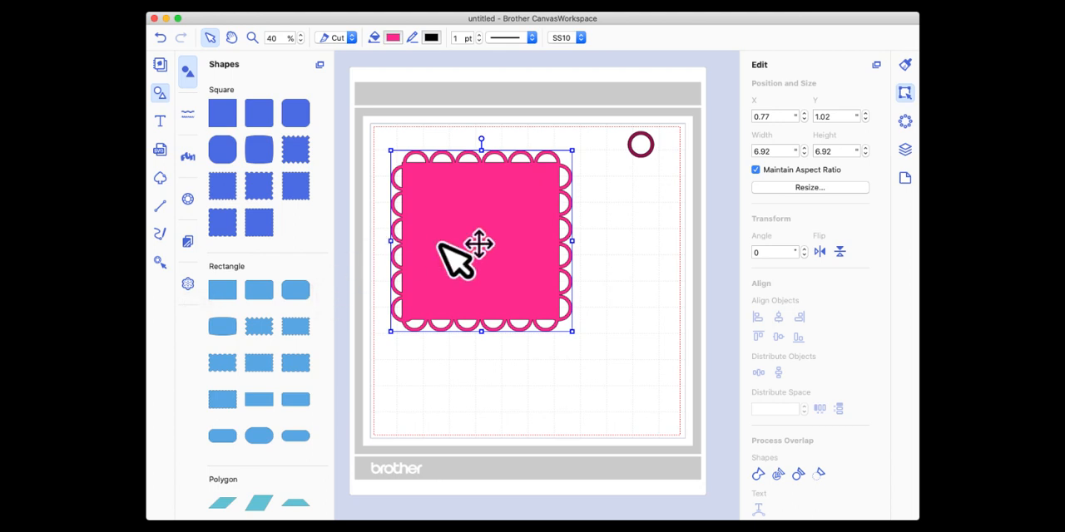
pyautogui.click(601, 225)
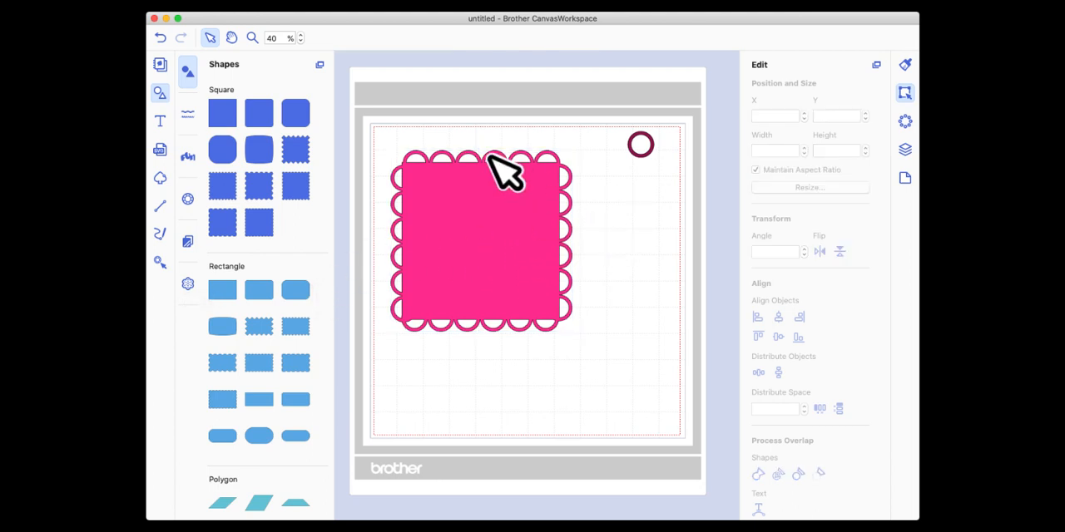
pyautogui.moveTo(489, 153); pyautogui.dragTo(477, 151)
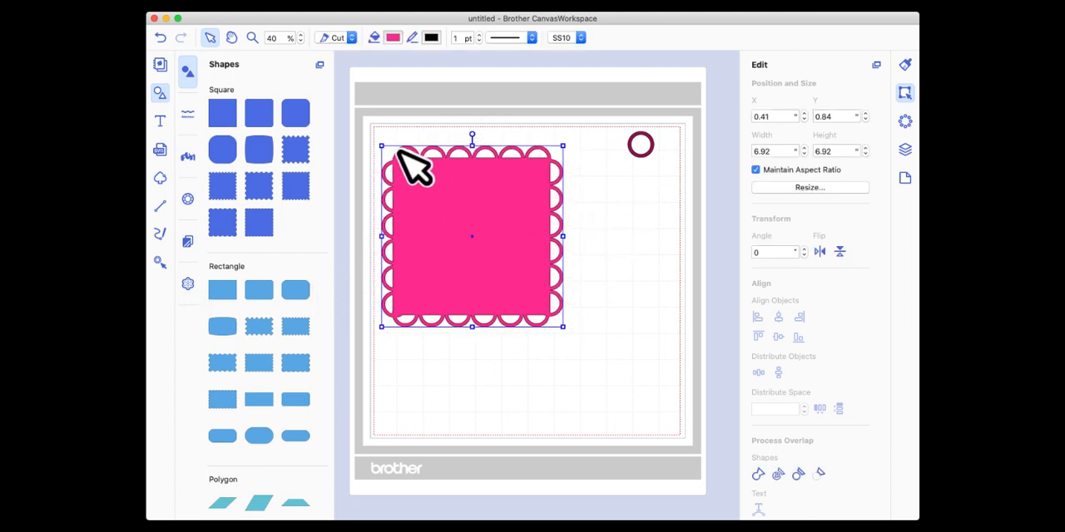
pyautogui.click(655, 144)
pyautogui.moveTo(651, 150); pyautogui.dragTo(655, 162)
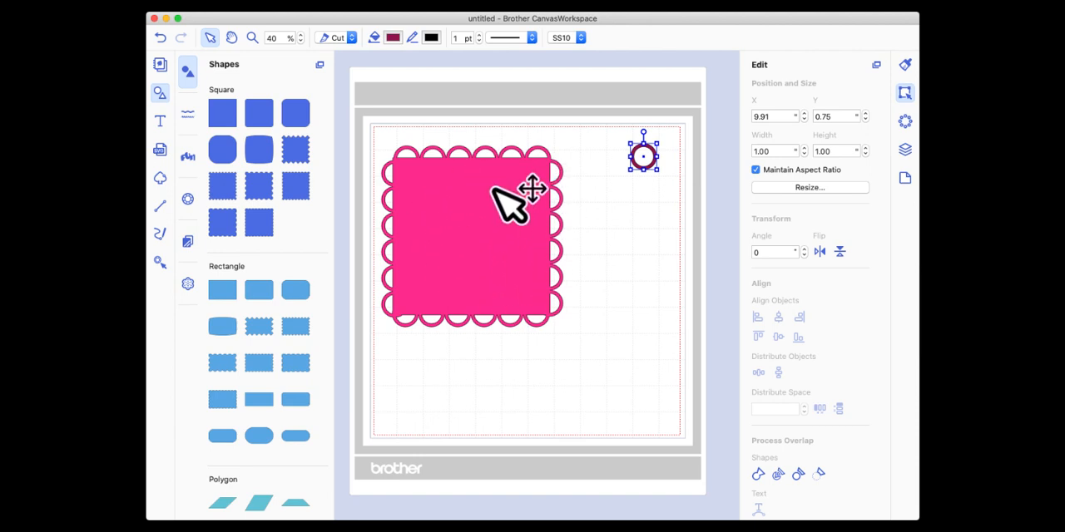
# Add a plain square on top of the pink scalloped square and fill it with Aqua from the pencil colors.
pyautogui.click(223, 116)
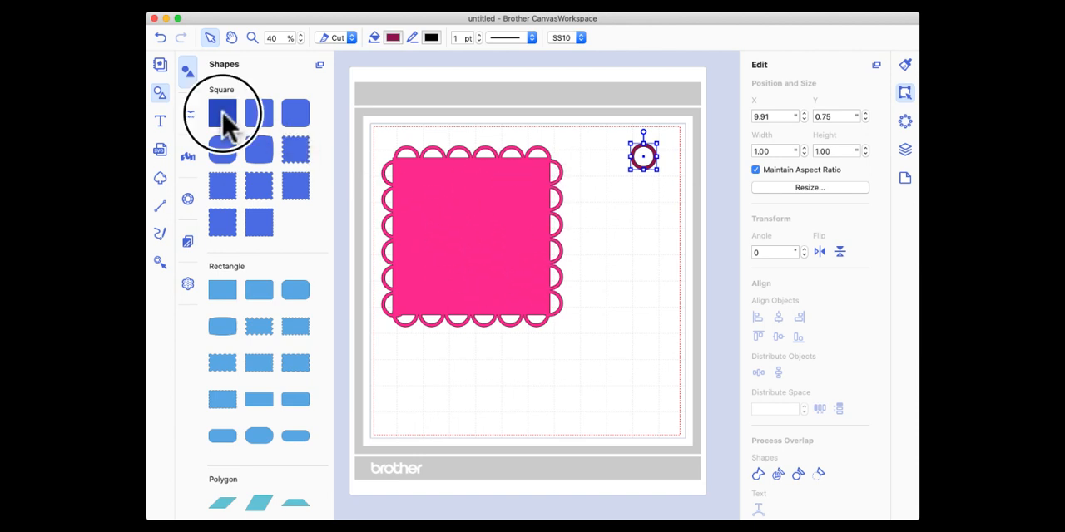
pyautogui.moveTo(223, 116); pyautogui.dragTo(466, 223)
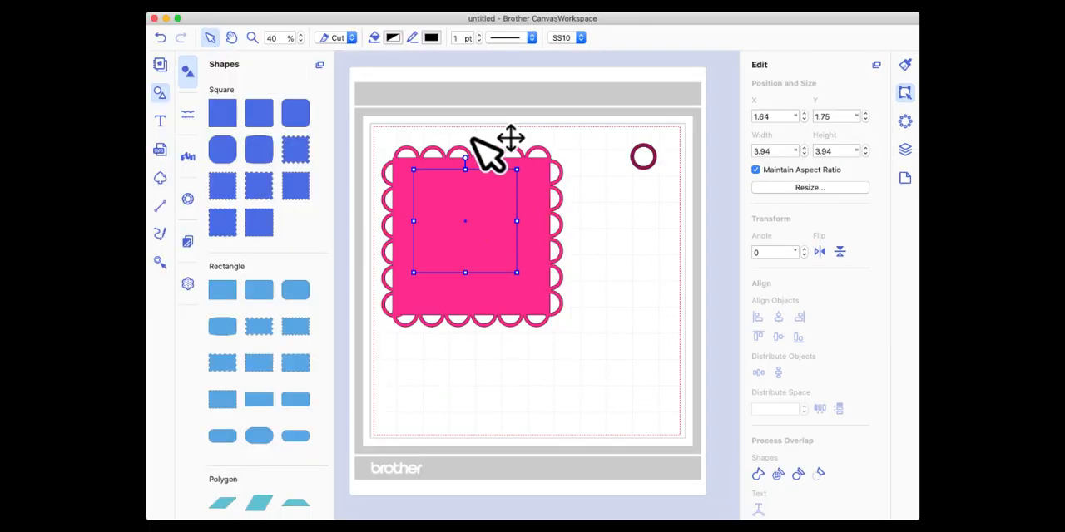
pyautogui.click(392, 38)
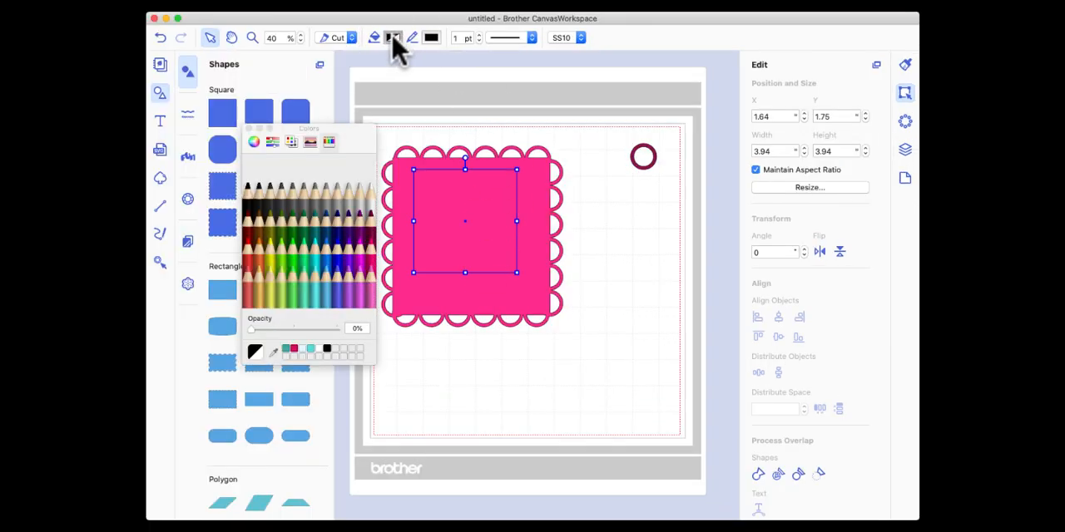
pyautogui.click(343, 230)
pyautogui.click(249, 129)
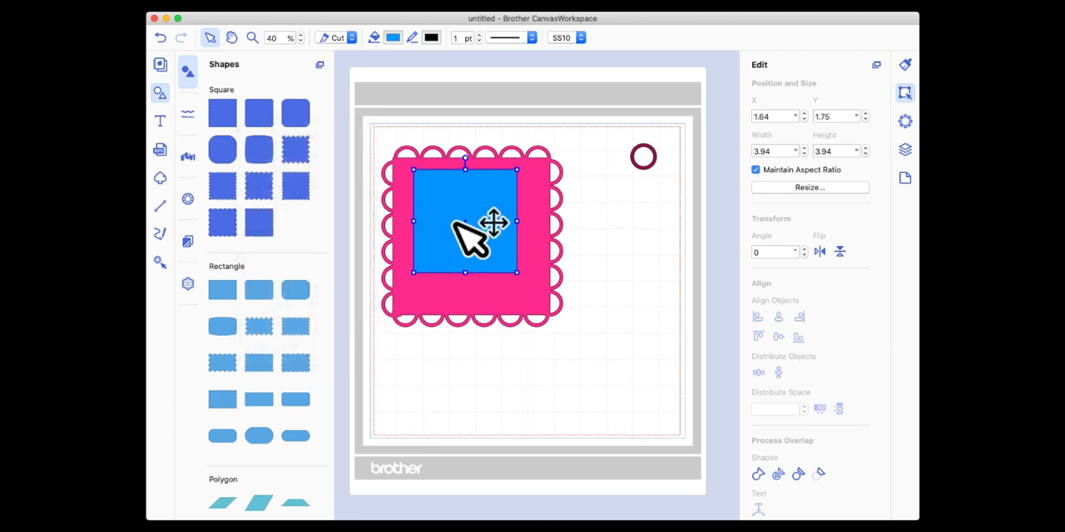
# Center the blue square on the scalloped square and subtract it to cut a window through the pink shape.
pyautogui.moveTo(454, 222); pyautogui.dragTo(460, 225)
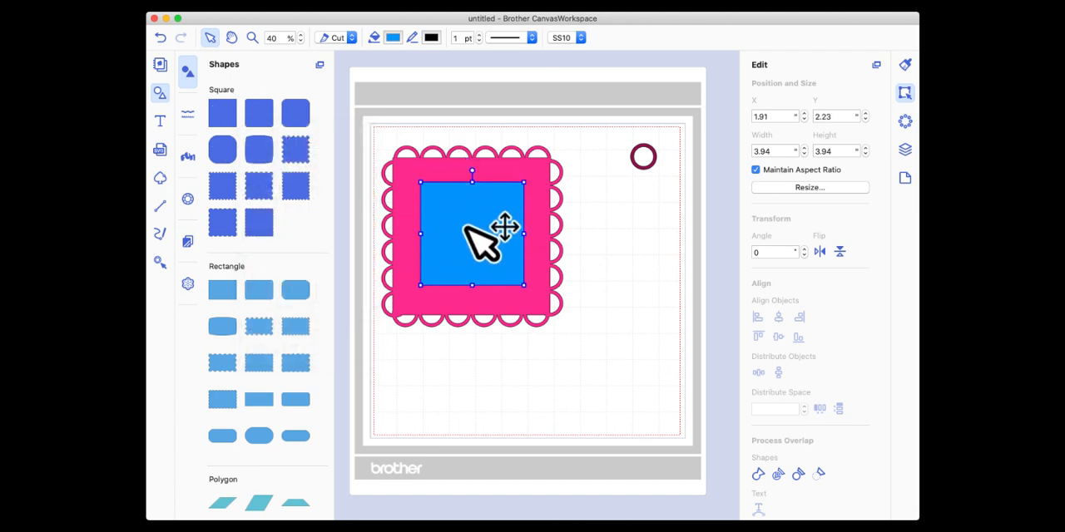
pyautogui.moveTo(458, 109); pyautogui.dragTo(463, 377)
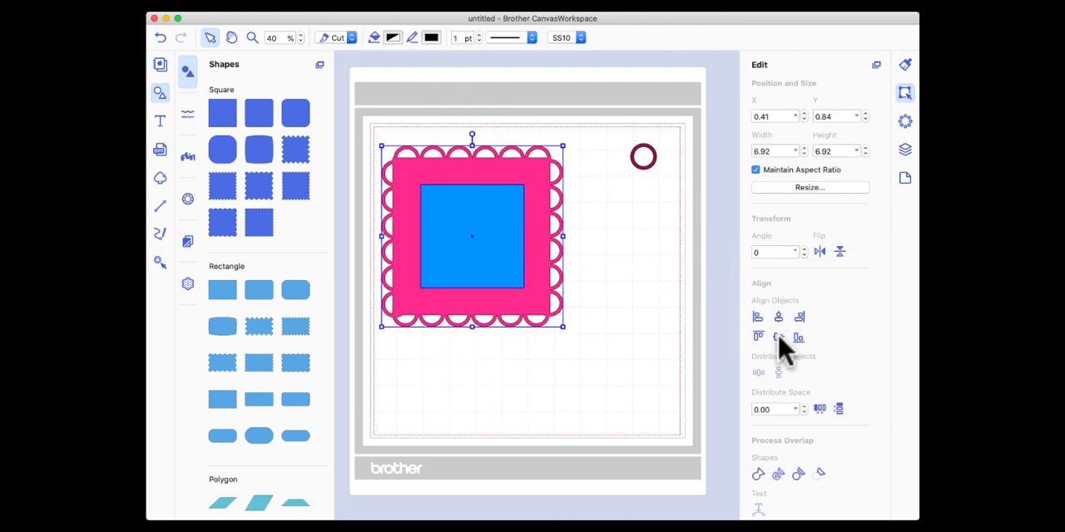
pyautogui.click(599, 245)
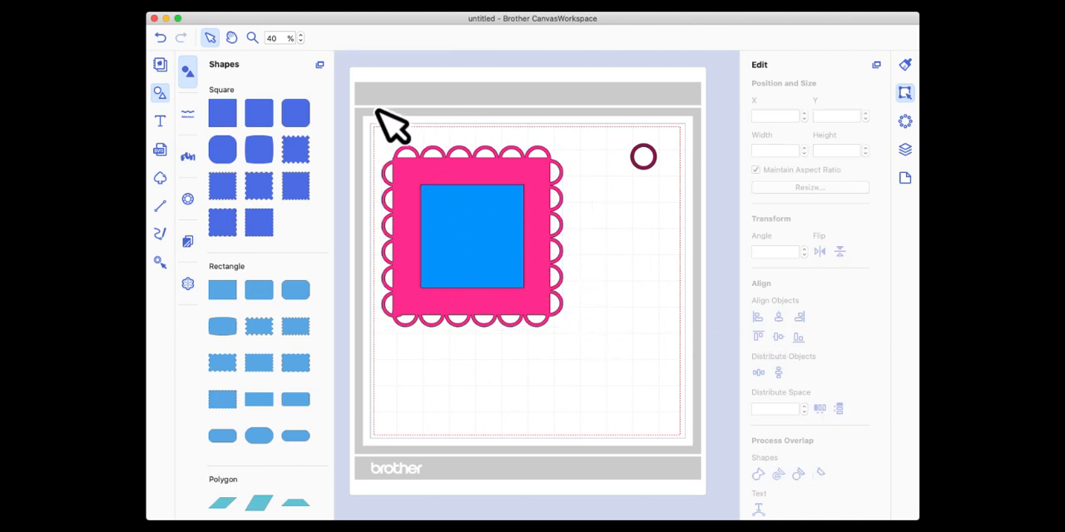
pyautogui.moveTo(376, 111); pyautogui.dragTo(575, 375)
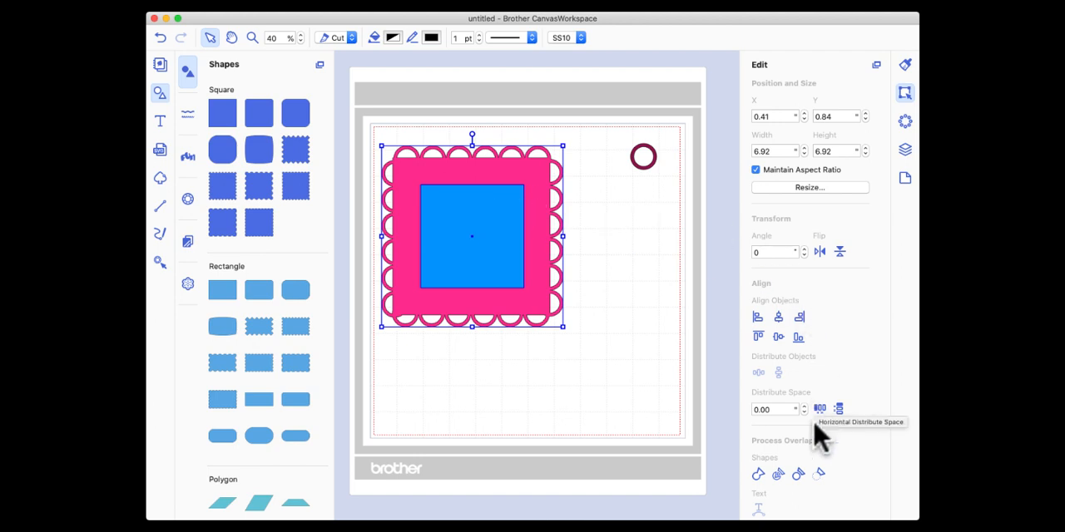
pyautogui.click(818, 475)
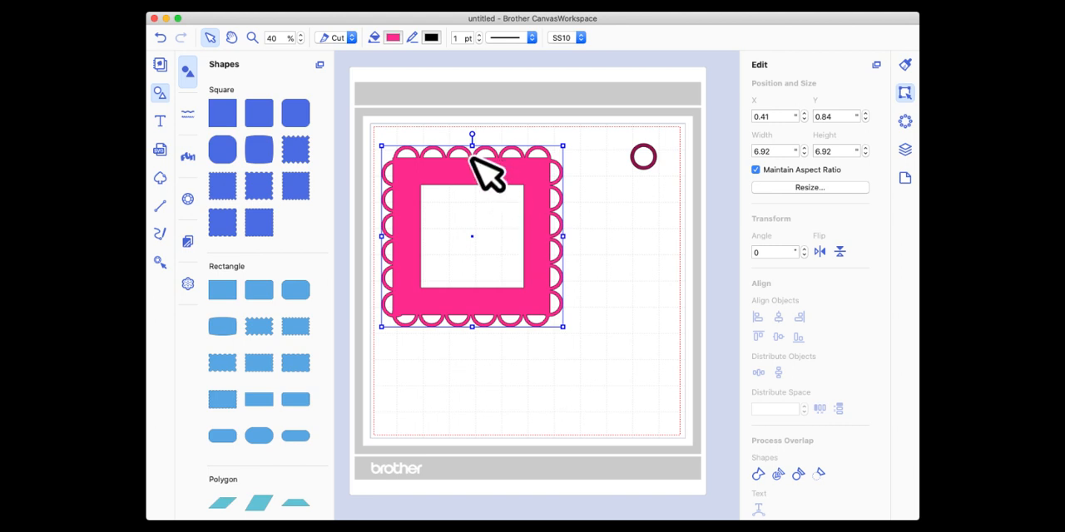
pyautogui.moveTo(454, 168); pyautogui.dragTo(464, 164)
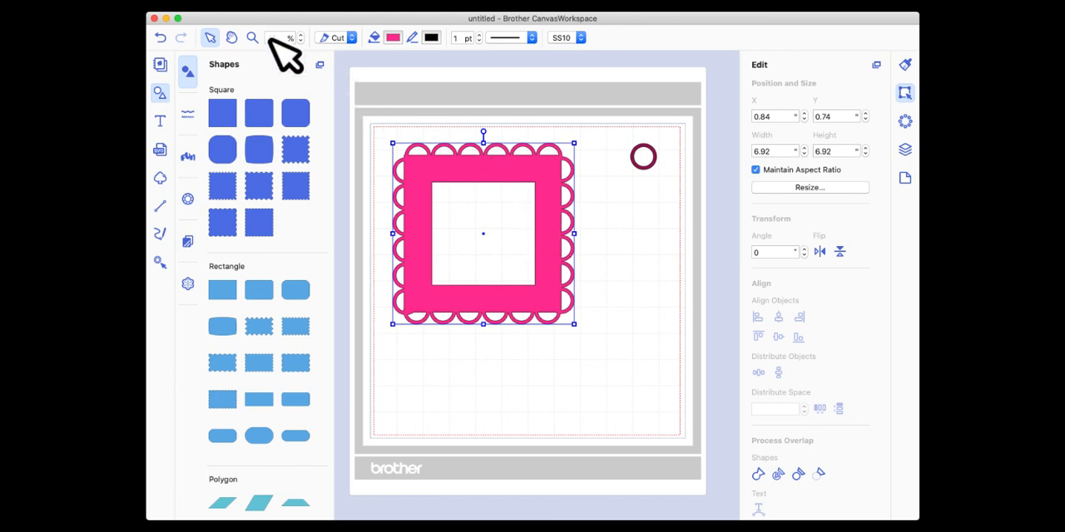
# Undo the frame's move and the square cutout, and move the blue square off the scalloped square.
pyautogui.click(160, 38)
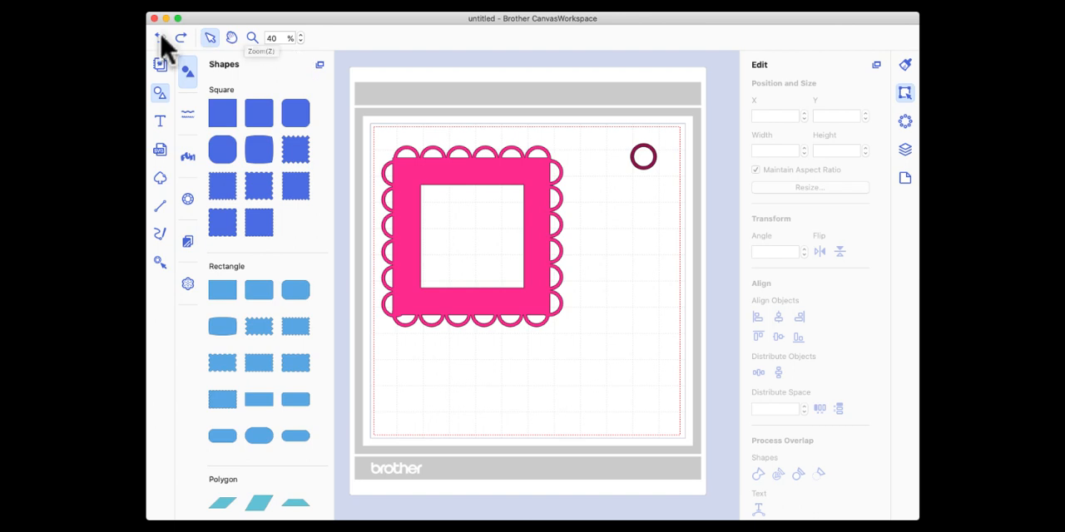
pyautogui.click(161, 39)
pyautogui.moveTo(488, 230); pyautogui.dragTo(641, 292)
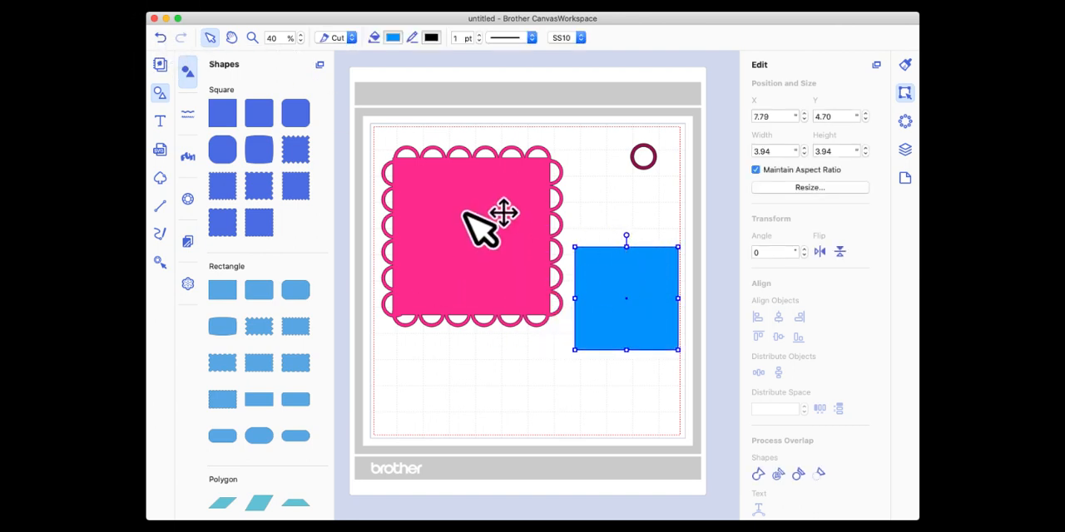
# Move the scalloped square into the upper-left corner of the mat, at about X 0.33 and Y 0.27.
pyautogui.click(470, 233)
pyautogui.moveTo(458, 221); pyautogui.dragTo(466, 213)
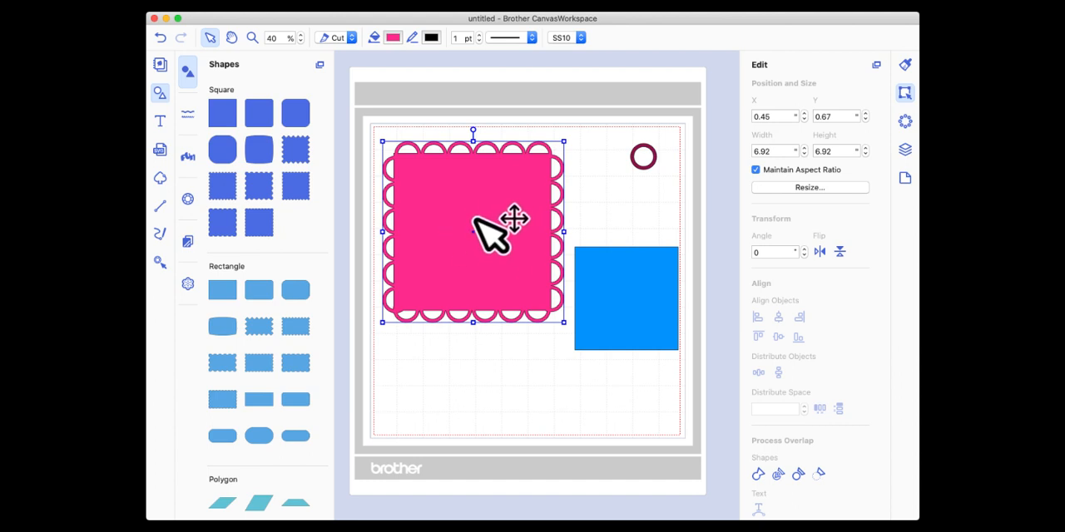
pyautogui.moveTo(474, 219); pyautogui.dragTo(471, 208)
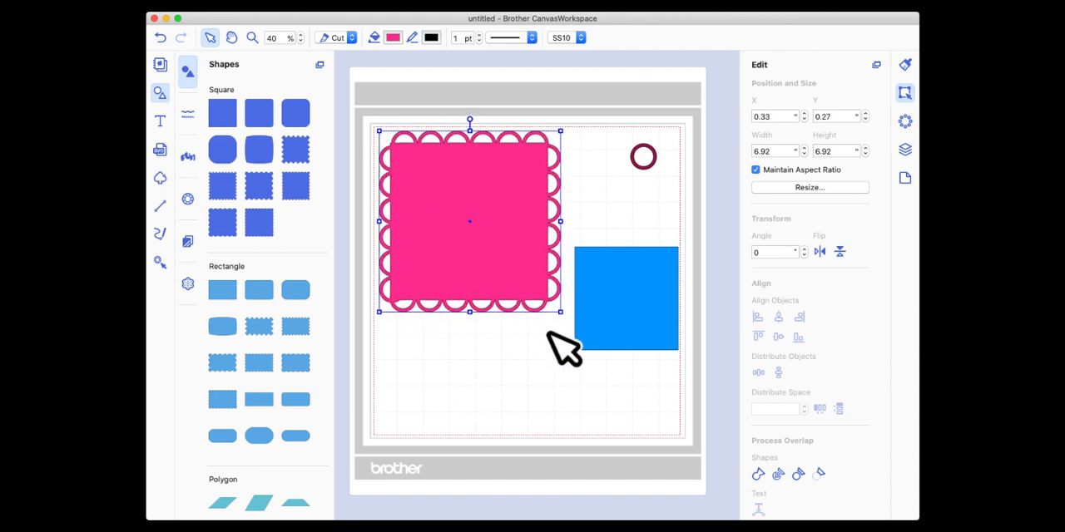
# Try scaling the scalloped square to about 11.51 inches and down to about 5.06 inches, keeping the blue square clear of it.
pyautogui.moveTo(560, 314); pyautogui.dragTo(678, 436)
pyautogui.moveTo(631, 269); pyautogui.dragTo(304, 257)
pyautogui.click(506, 266)
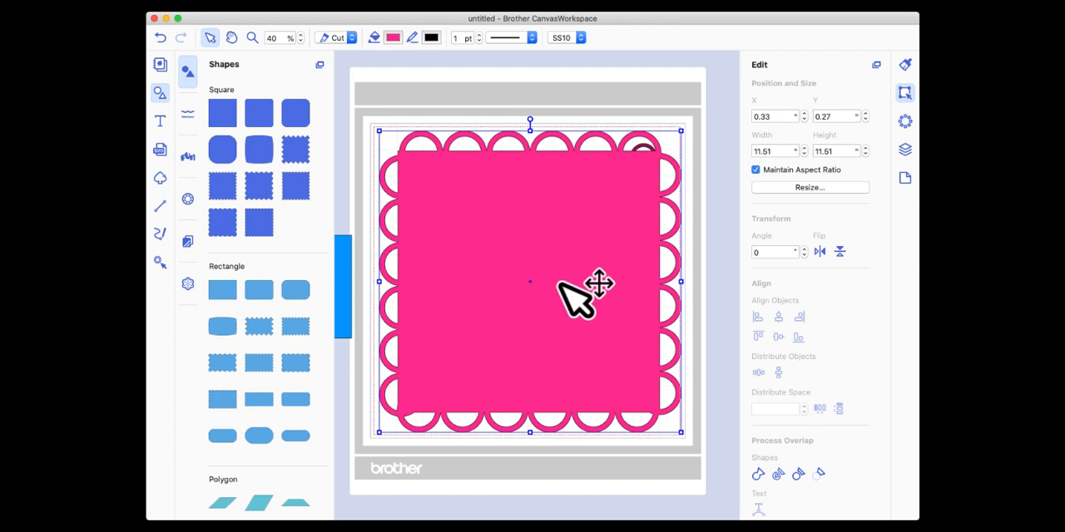
pyautogui.moveTo(679, 429); pyautogui.dragTo(511, 251)
pyautogui.moveTo(345, 263); pyautogui.dragTo(597, 355)
pyautogui.click(491, 240)
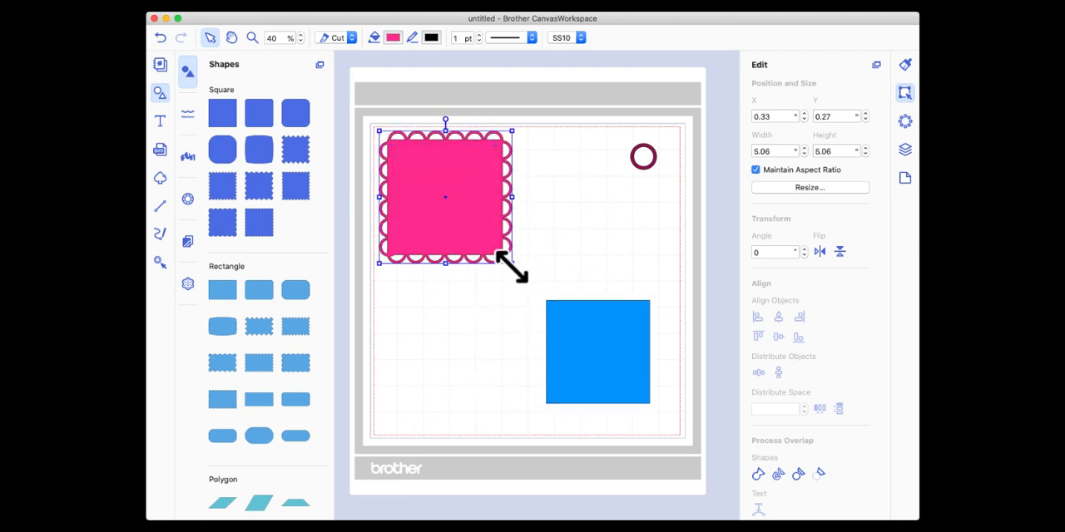
# Resize the scalloped square to about 7.92 inches, trying the blue square on it before setting that square aside.
pyautogui.moveTo(509, 255); pyautogui.dragTo(594, 341)
pyautogui.moveTo(622, 379); pyautogui.dragTo(501, 257)
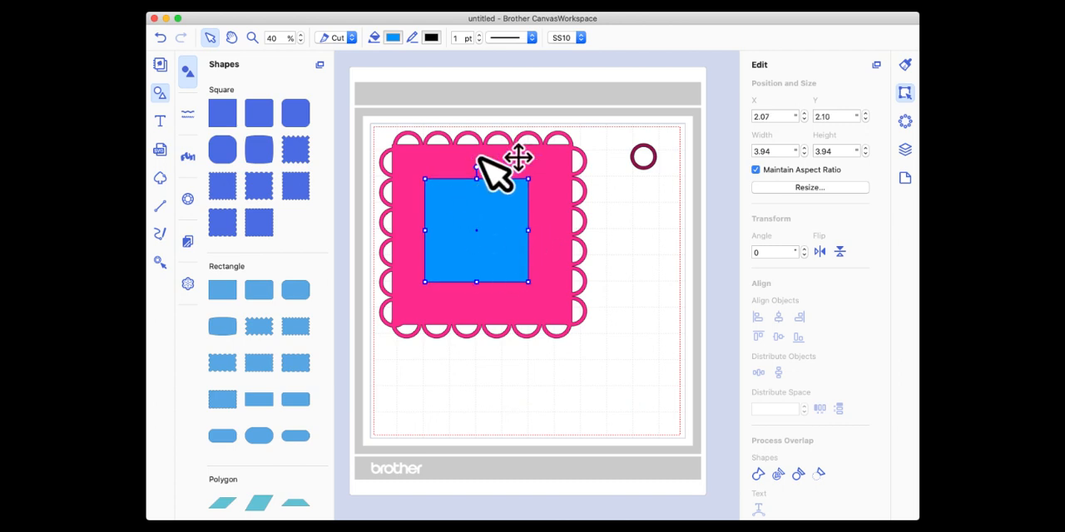
pyautogui.moveTo(475, 219); pyautogui.dragTo(662, 252)
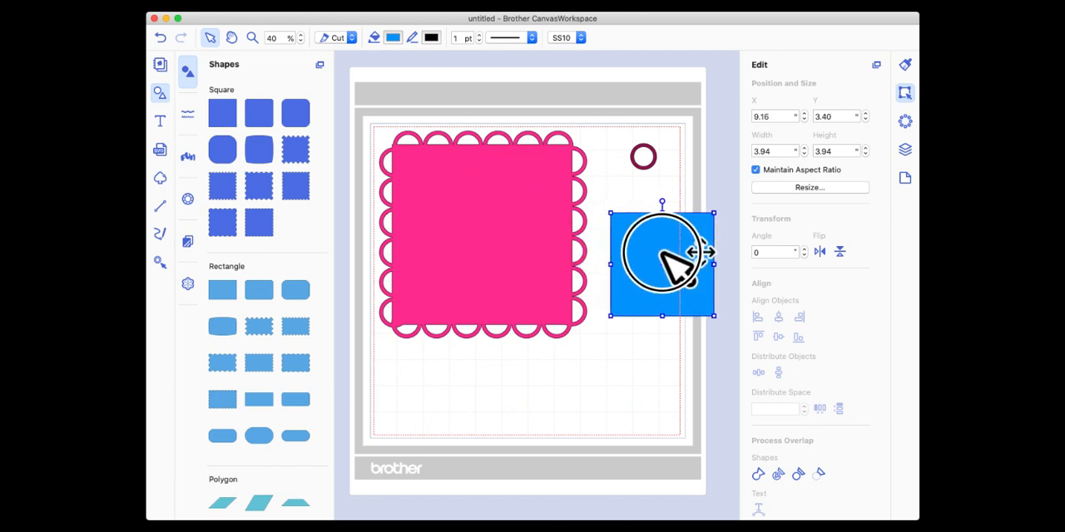
# Add a five-pointed star on top of the scalloped square and fill it with Aqua.
pyautogui.scroll(-15, 259, 174)
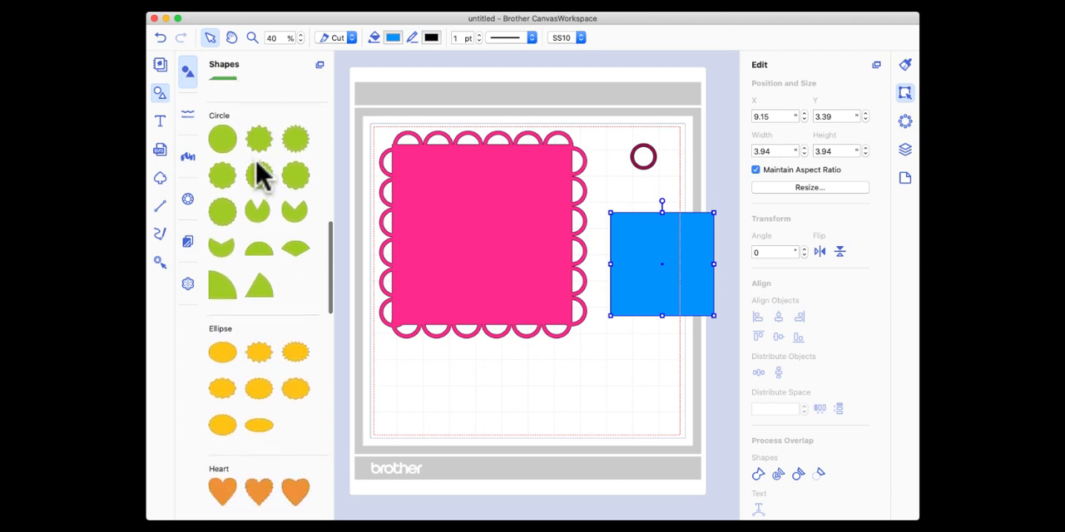
pyautogui.scroll(-10, 259, 175)
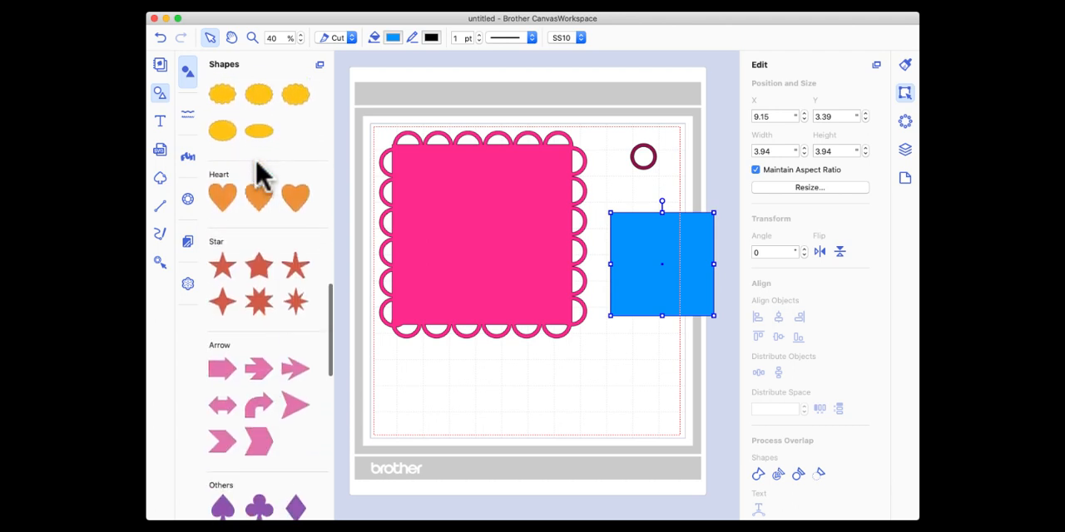
pyautogui.moveTo(227, 282); pyautogui.dragTo(465, 220)
pyautogui.click(393, 38)
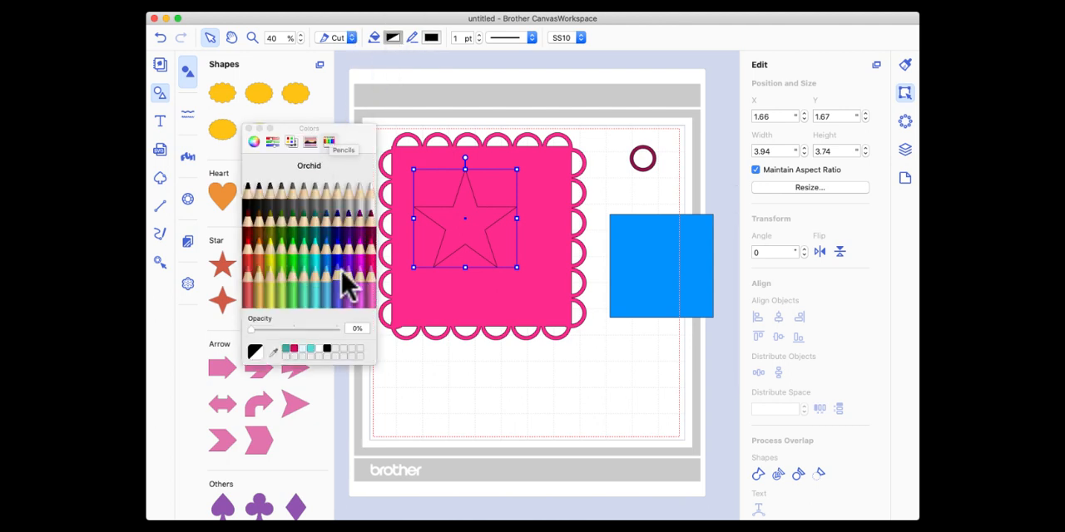
pyautogui.click(247, 129)
# Enlarge the star to about 5.46 by 5.19 inches and center it horizontally and vertically on the scalloped square.
pyautogui.moveTo(517, 268); pyautogui.dragTo(488, 254)
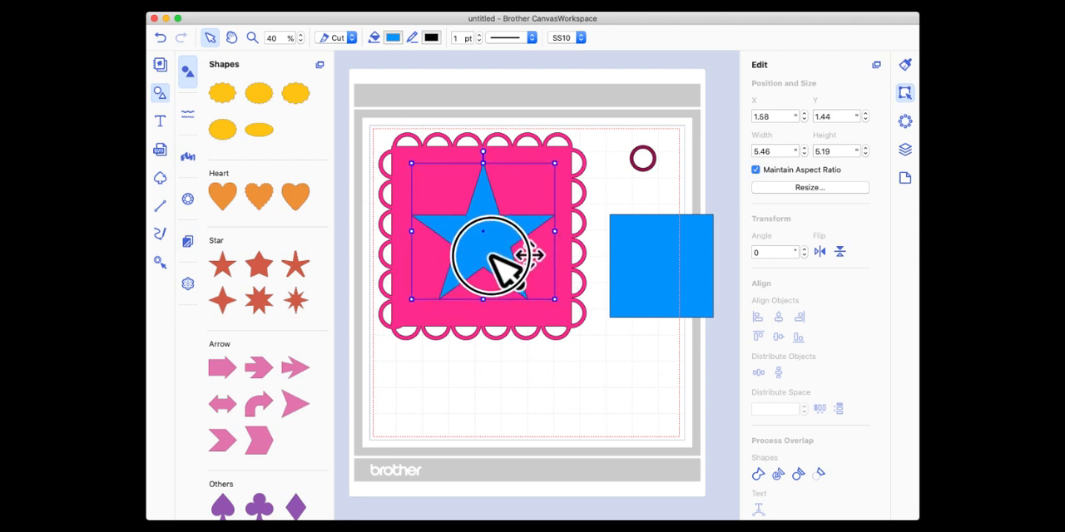
pyautogui.click(472, 315)
pyautogui.moveTo(472, 315); pyautogui.dragTo(474, 369)
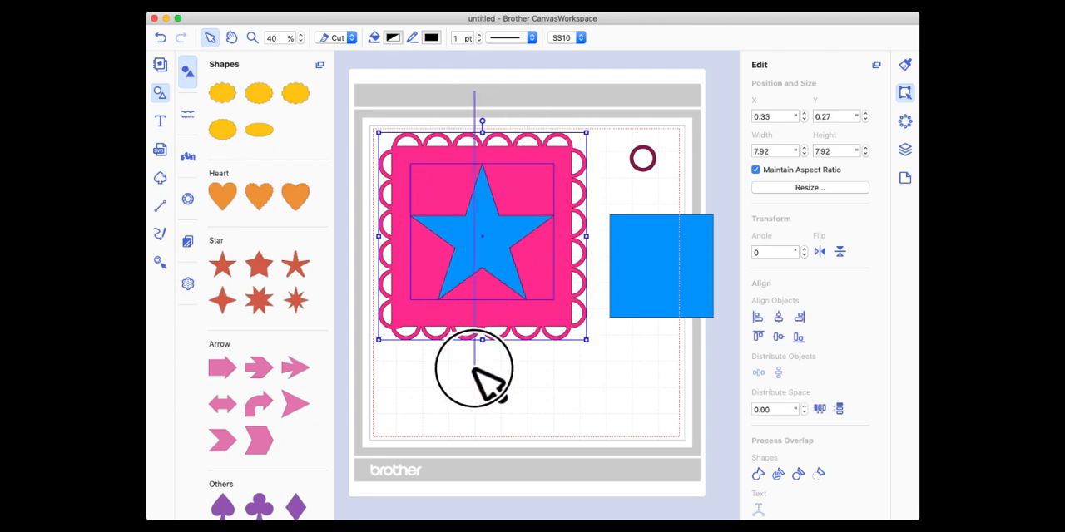
pyautogui.click(778, 315)
pyautogui.click(778, 337)
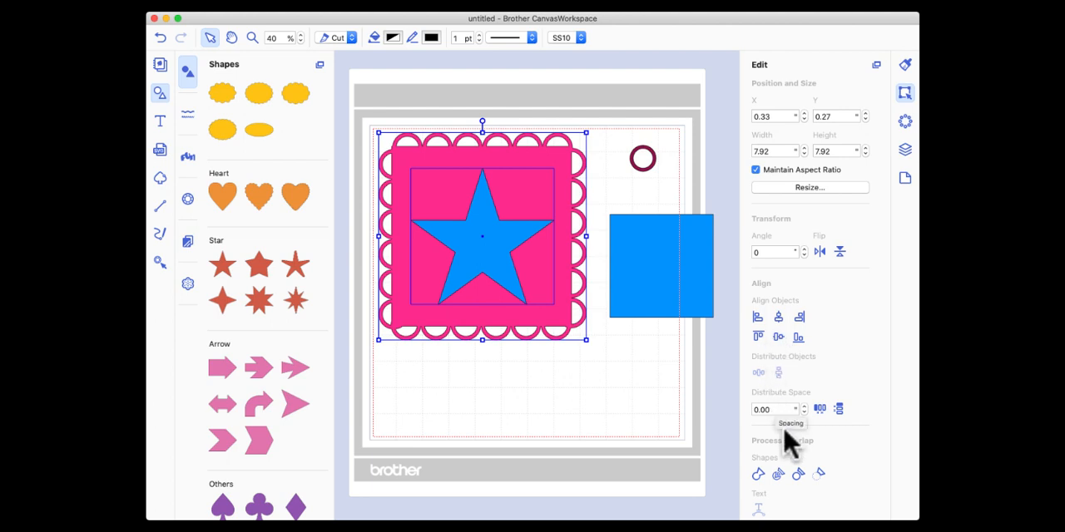
# Subtract the star from the scalloped square, and shrink the cutout frame and move it to the mat's lower-right corner.
pyautogui.click(820, 473)
pyautogui.moveTo(541, 165)
pyautogui.mouseDown()
pyautogui.moveTo(527, 181)
pyautogui.moveTo(533, 167)
pyautogui.moveTo(551, 165)
pyautogui.mouseUp()
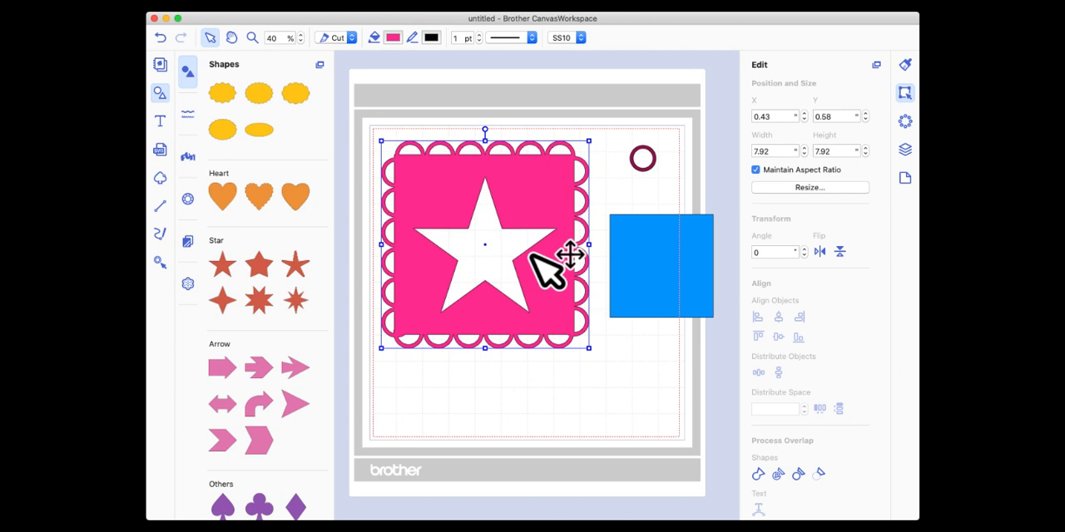
pyautogui.click(539, 354)
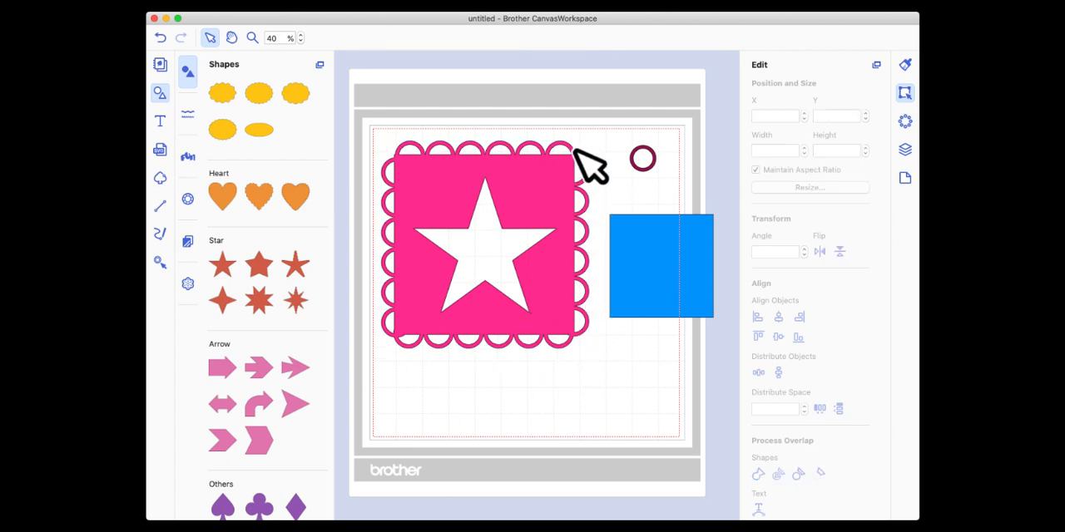
pyautogui.click(587, 273)
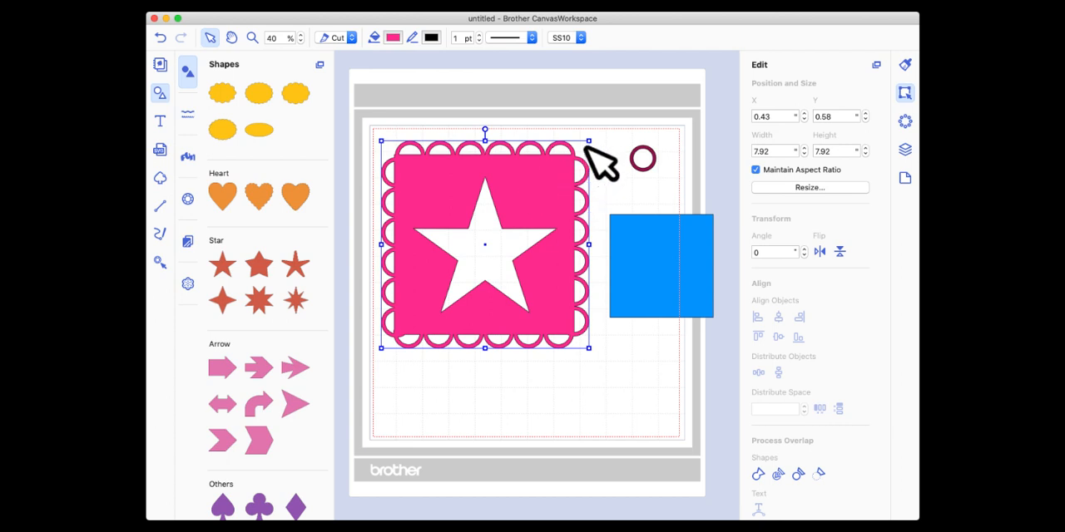
pyautogui.moveTo(588, 141); pyautogui.dragTo(674, 376)
# Delete the blue square, and move the single ring to the mat's upper-left area and the star cutout frame up along the right side.
pyautogui.moveTo(641, 274); pyautogui.dragTo(542, 284)
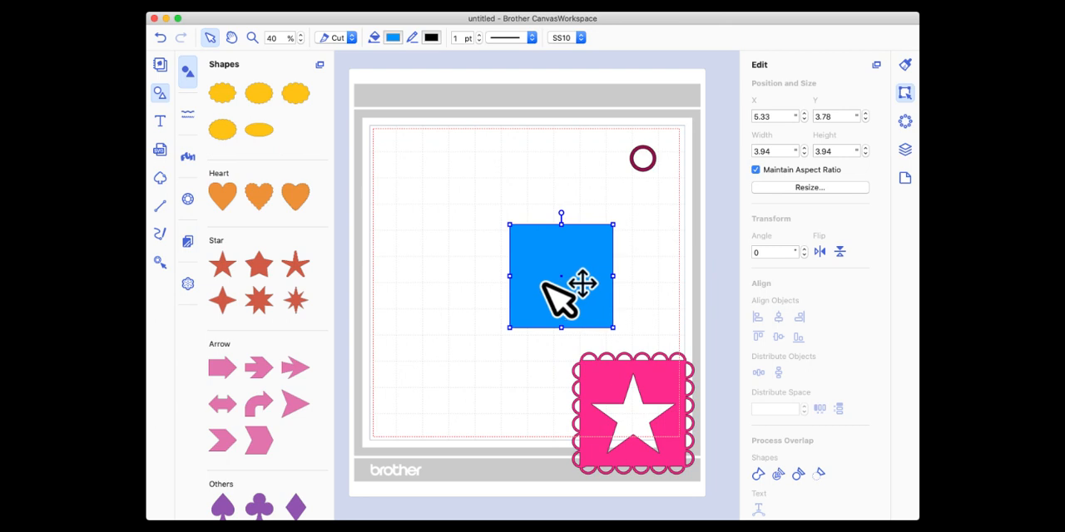
pyautogui.press('Delete')
pyautogui.click(647, 167)
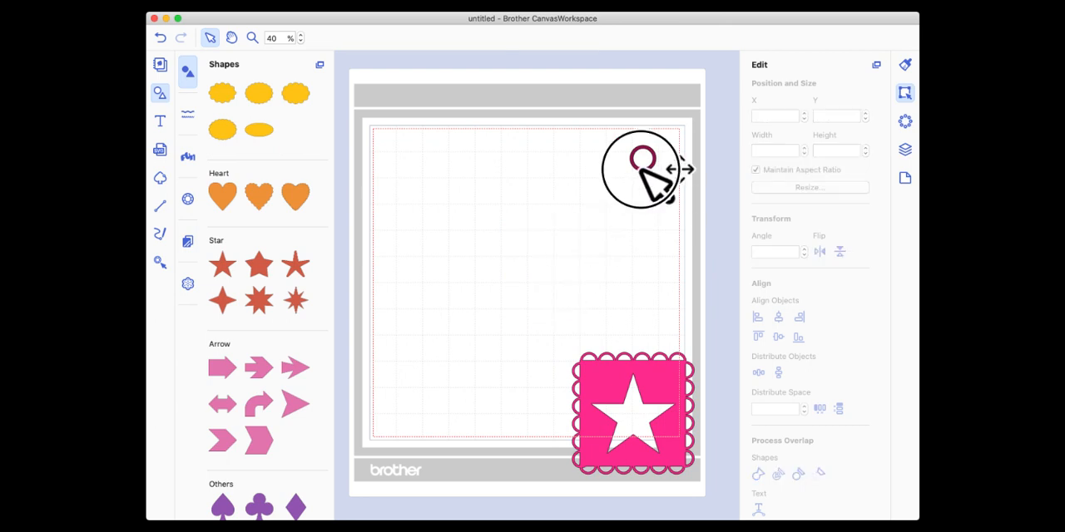
pyautogui.moveTo(654, 166); pyautogui.dragTo(440, 177)
pyautogui.moveTo(645, 376); pyautogui.dragTo(644, 185)
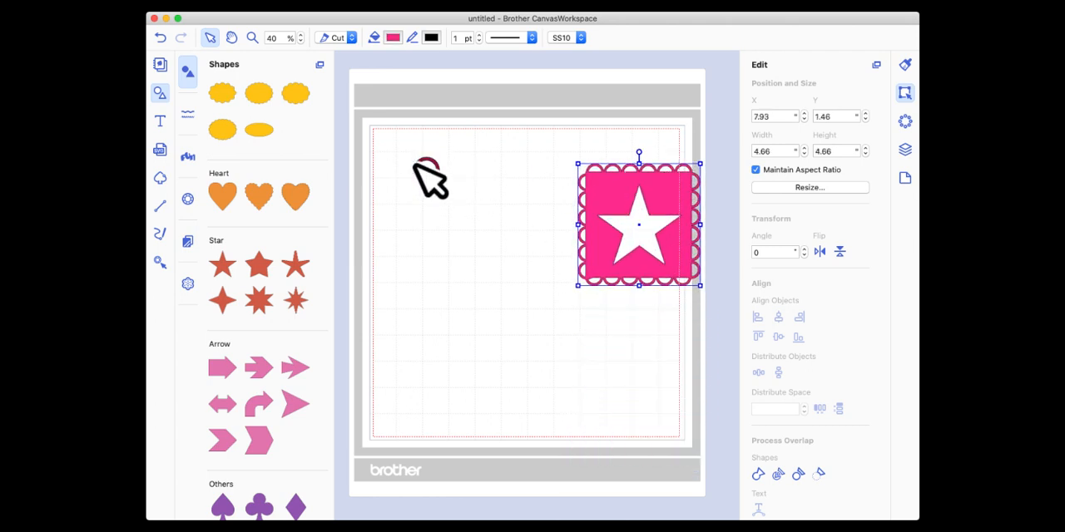
# Duplicate the 1-inch ring and place the copy about 4.2 inches below the original.
pyautogui.click(425, 167)
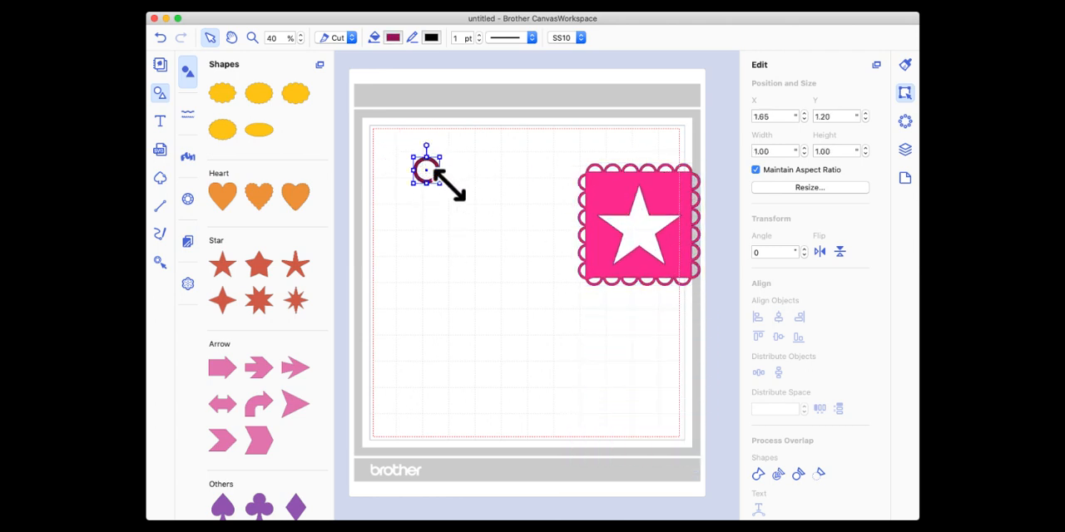
pyautogui.rightClick(419, 172)
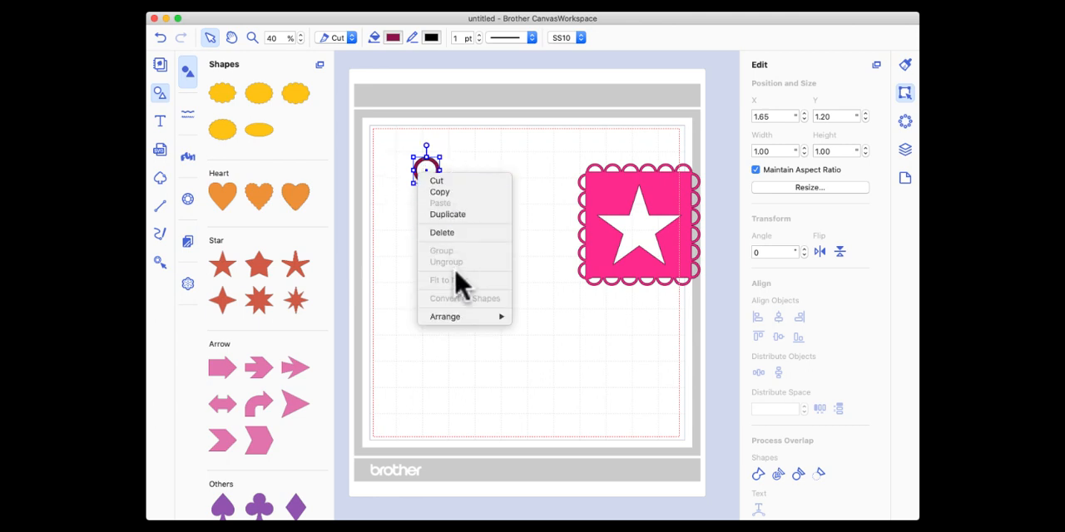
pyautogui.click(459, 214)
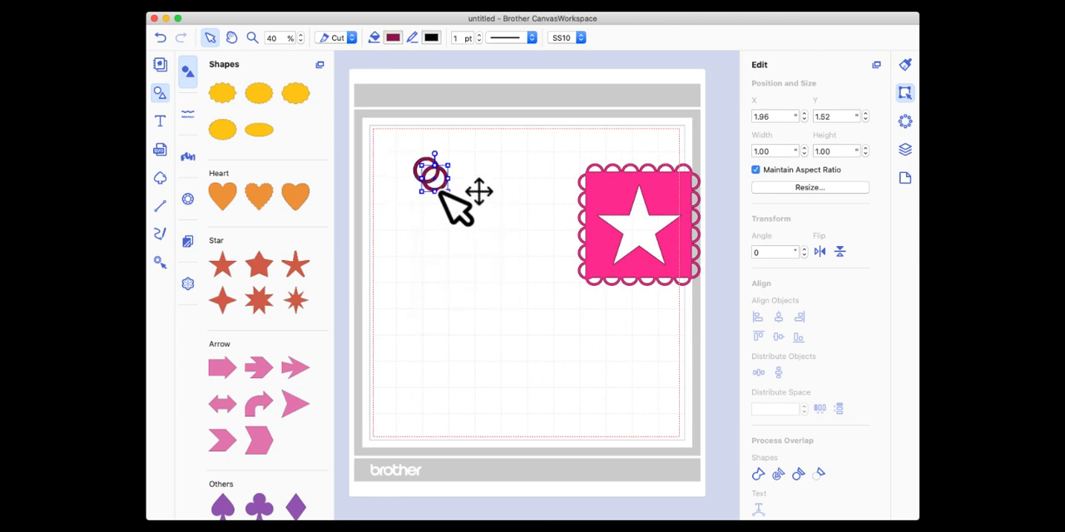
pyautogui.moveTo(440, 186); pyautogui.dragTo(438, 292)
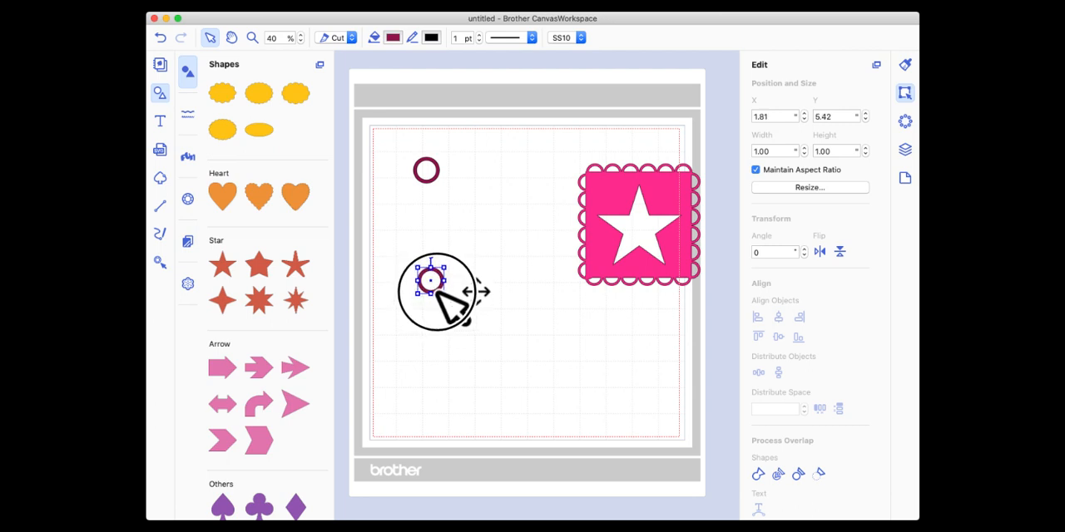
# Center-align the two rings horizontally and group them as one vertical pair.
pyautogui.moveTo(391, 135); pyautogui.dragTo(473, 356)
pyautogui.click(778, 317)
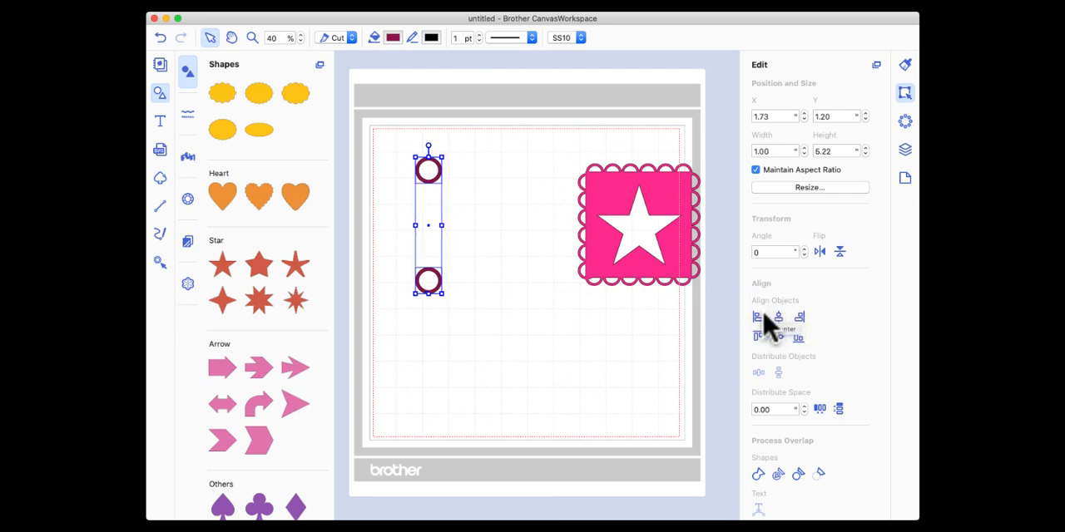
pyautogui.rightClick(437, 175)
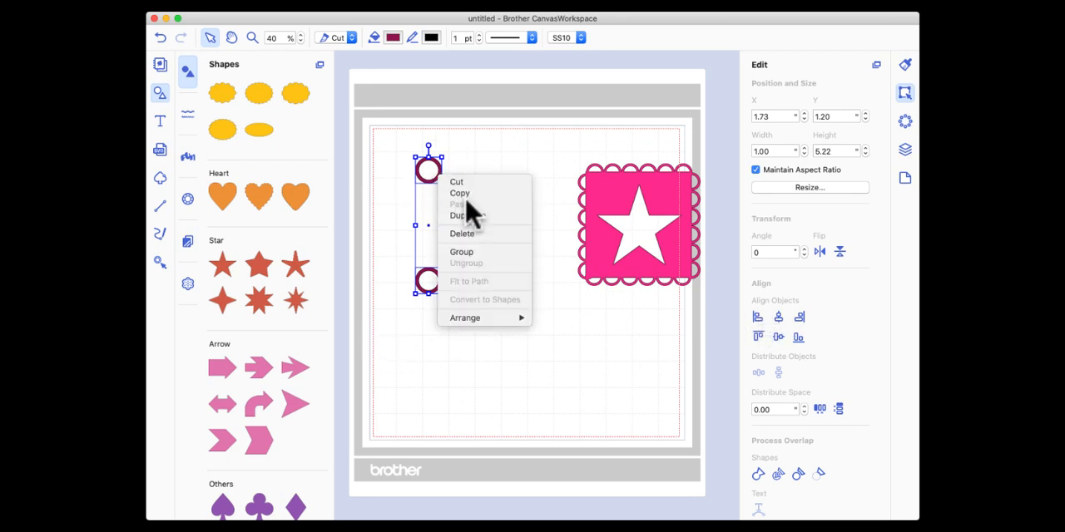
pyautogui.click(471, 254)
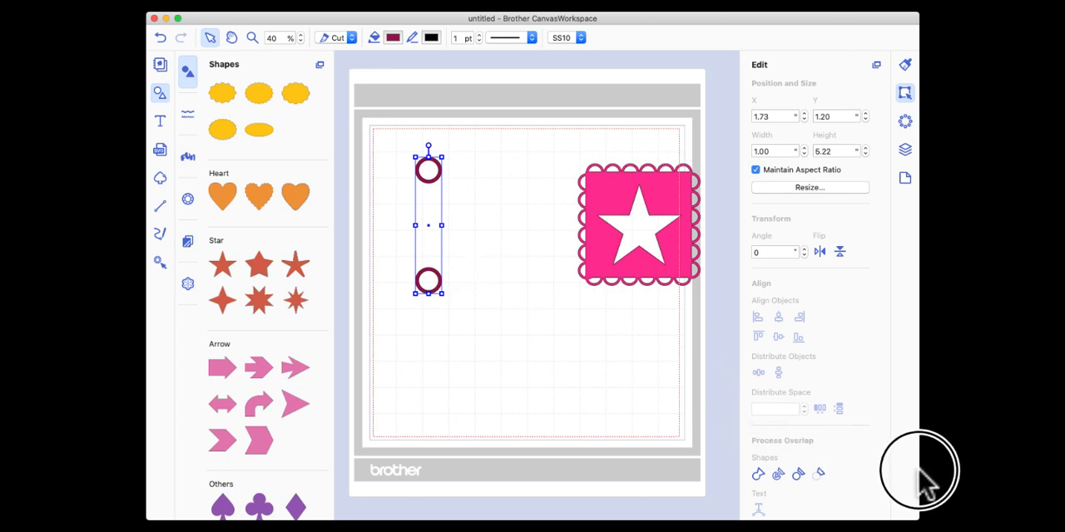
# Duplicate the grouped ring pair five times.
pyautogui.click(905, 151)
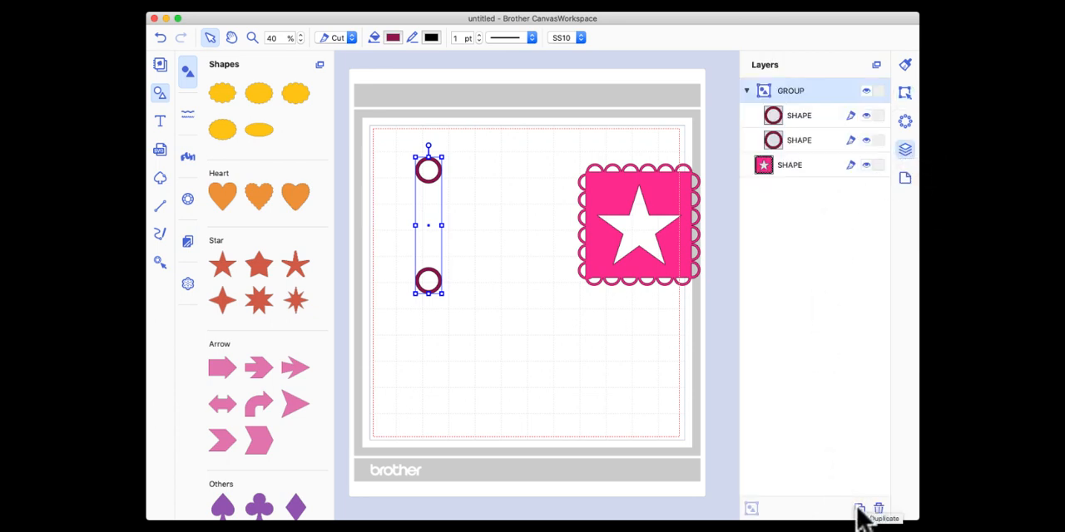
pyautogui.click(859, 514)
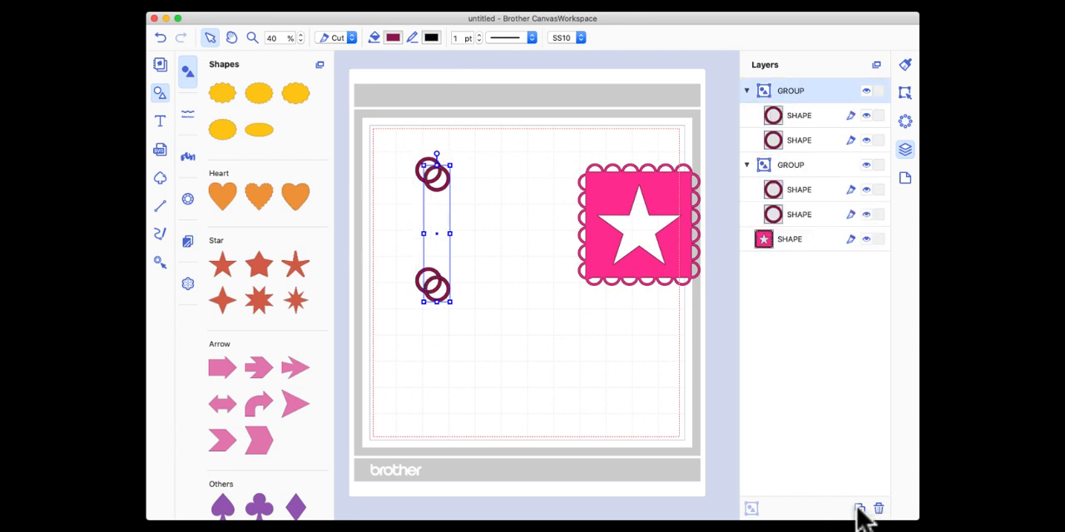
pyautogui.click(859, 514)
pyautogui.click(859, 514)
pyautogui.click(859, 514)
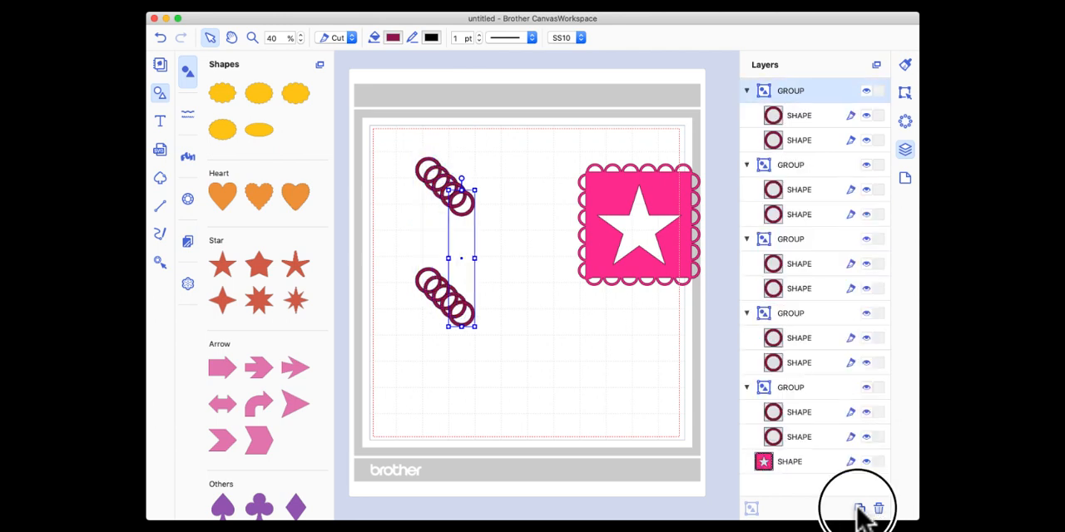
pyautogui.click(859, 514)
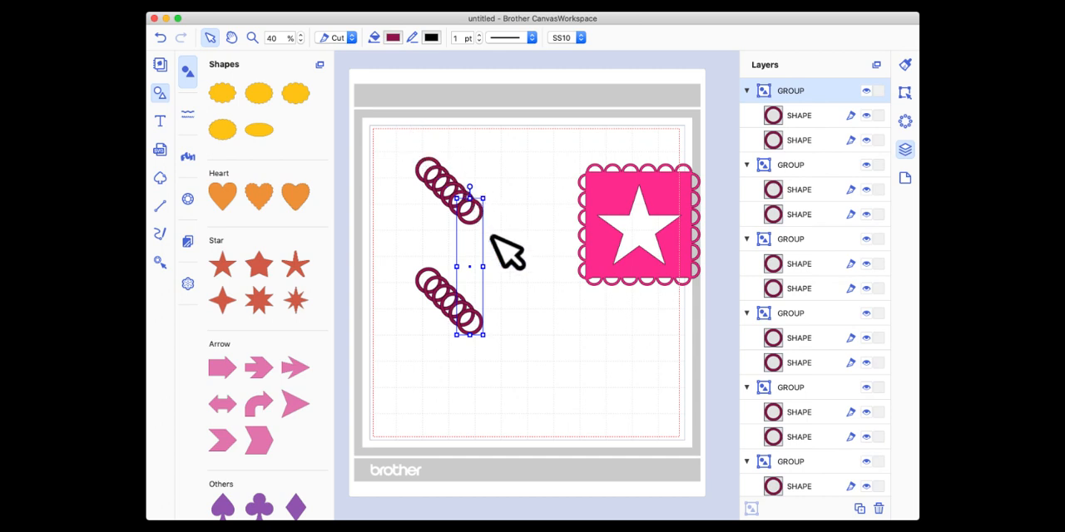
# Stack all six ring pairs exactly on top of each other by aligning them to center and middle.
pyautogui.moveTo(385, 137); pyautogui.dragTo(503, 382)
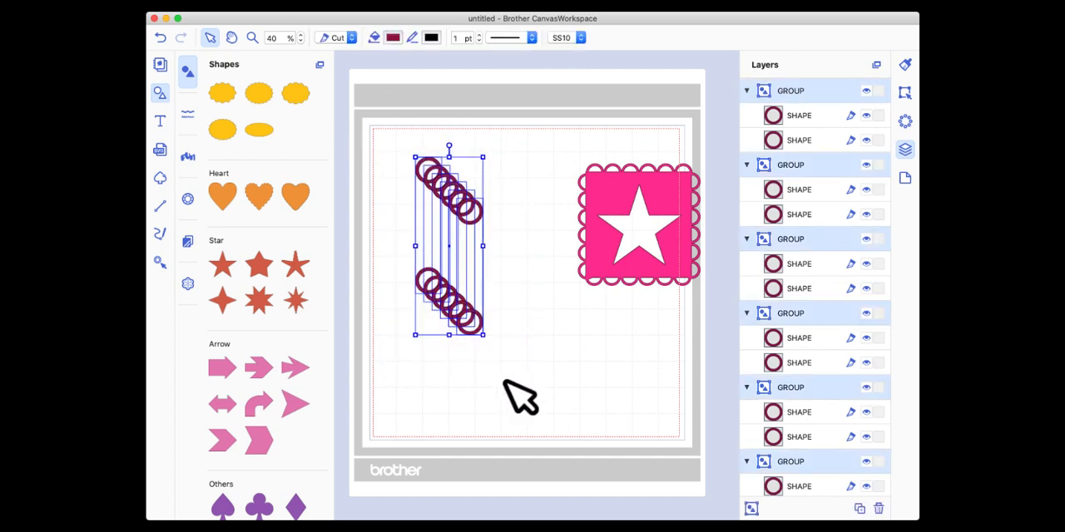
pyautogui.click(905, 92)
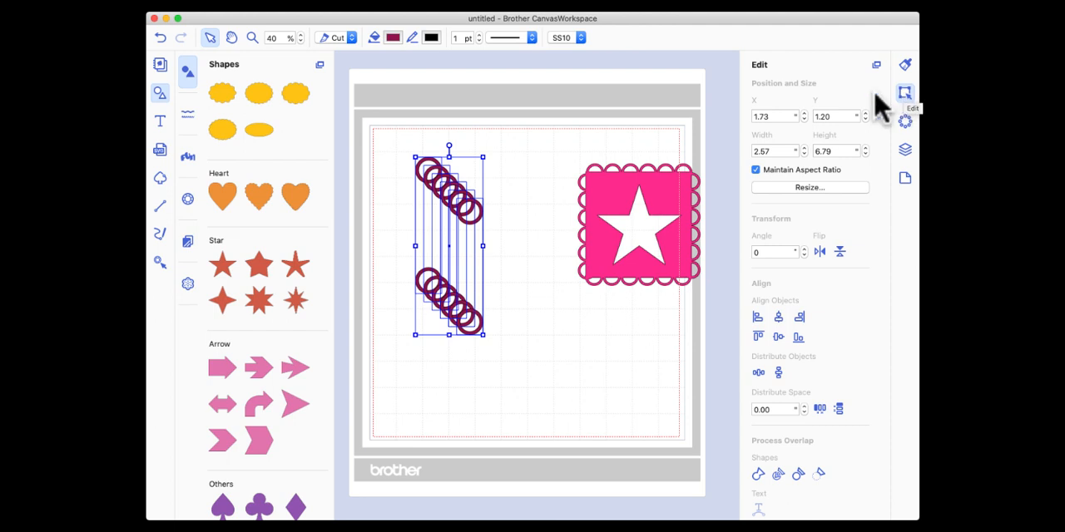
pyautogui.click(779, 318)
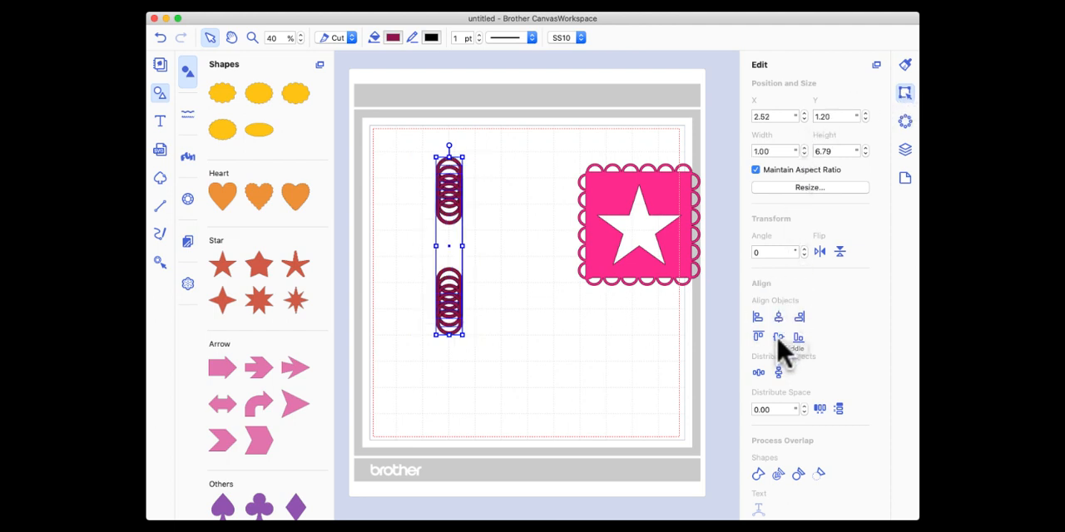
pyautogui.click(776, 338)
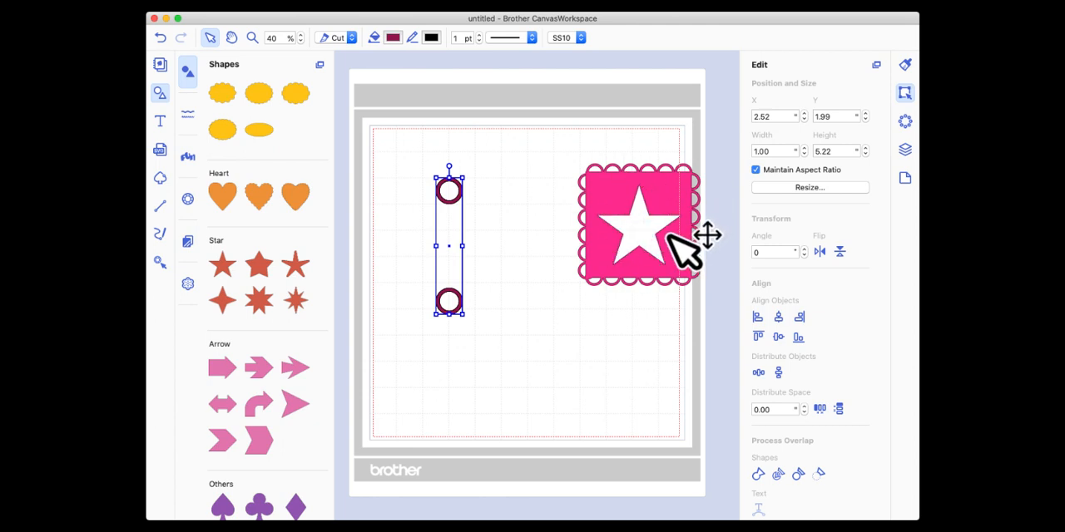
# Move the star cutout frame up into the mat's upper-right corner, and rotate the topmost ring pair to 36 degrees.
pyautogui.moveTo(673, 212); pyautogui.dragTo(672, 131)
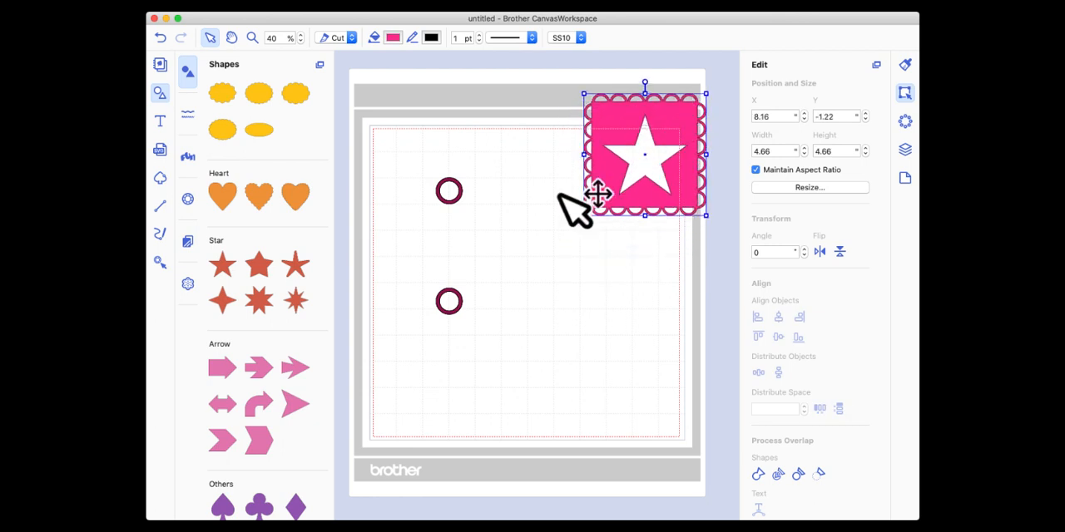
pyautogui.click(442, 182)
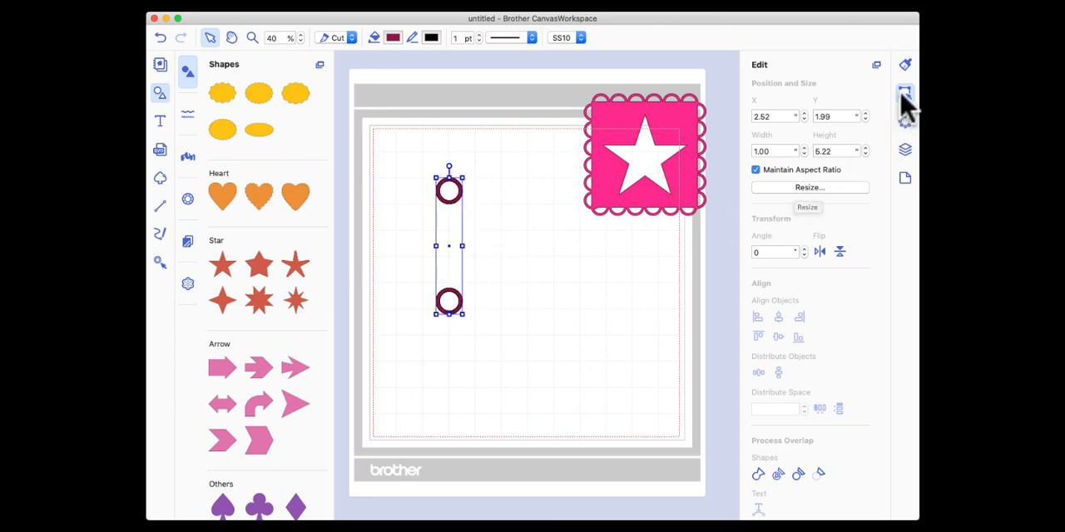
pyautogui.click(765, 252)
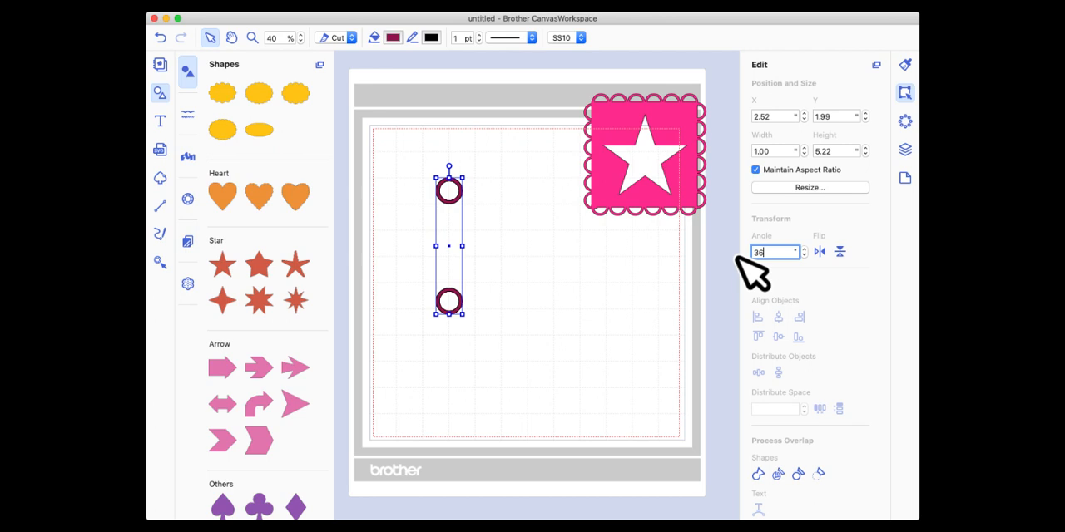
pyautogui.press('Return')
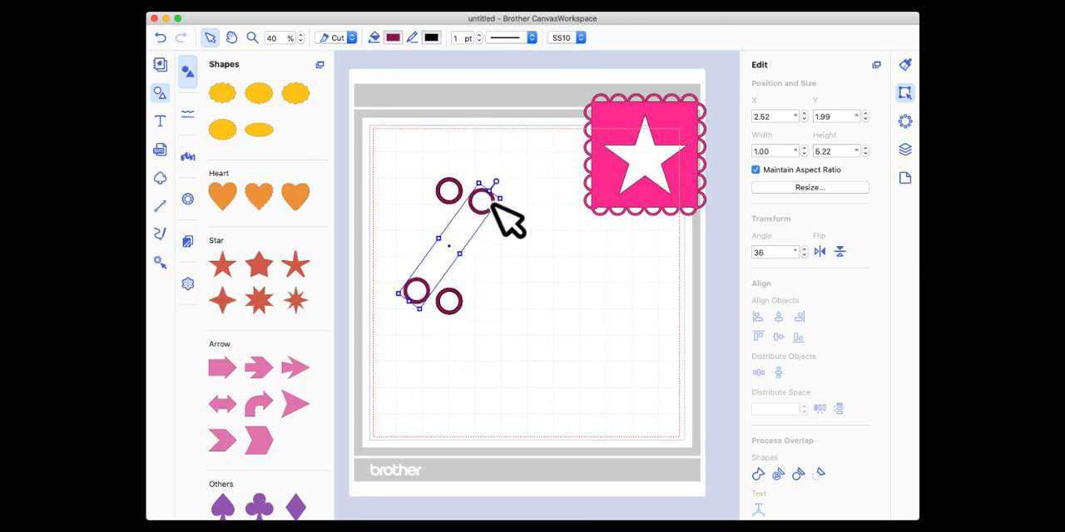
# Rotate a second ring pair from the vertical stack to 72 degrees.
pyautogui.click(459, 183)
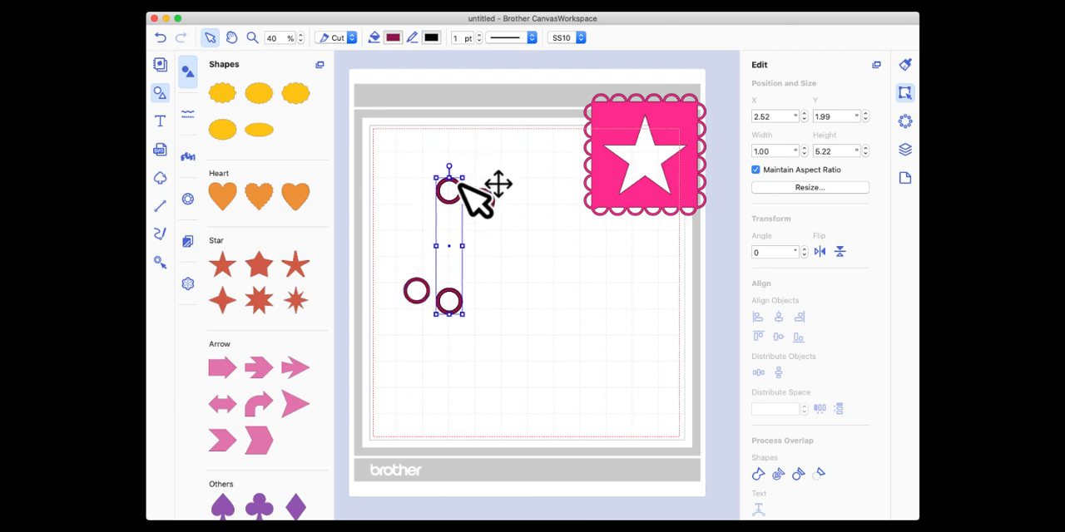
pyautogui.click(774, 249)
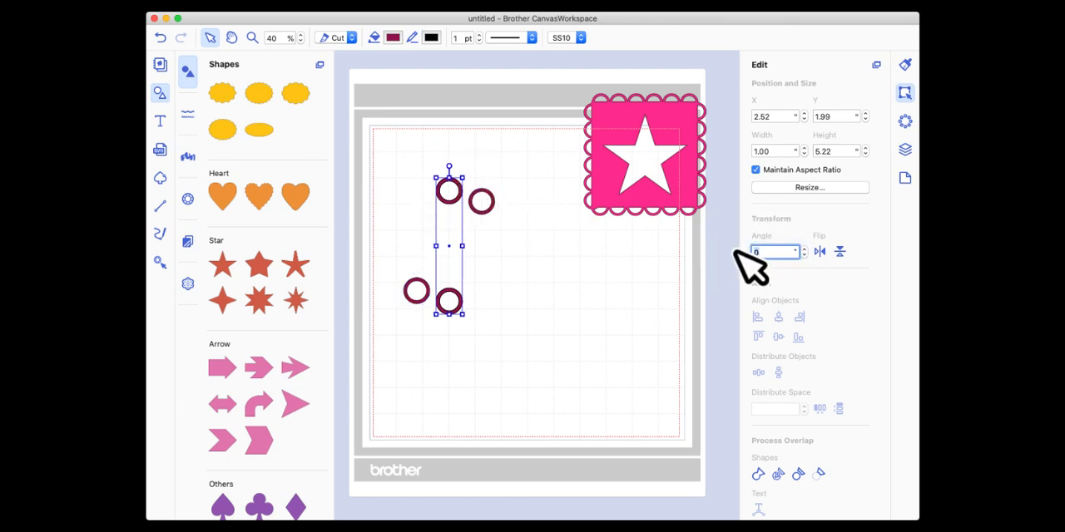
pyautogui.write('72')
pyautogui.press('Return')
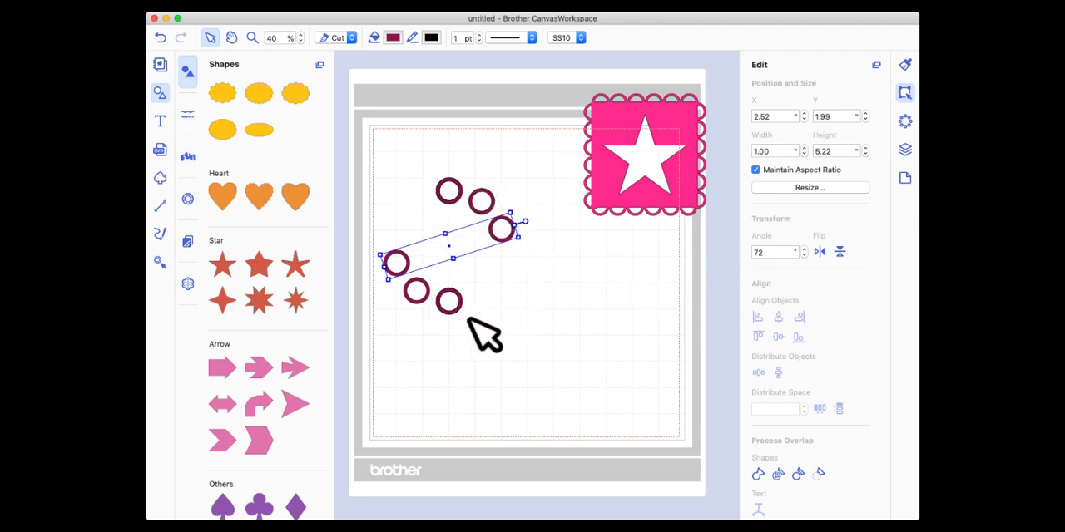
# Rotate a third ring pair from the vertical stack to -36 degrees.
pyautogui.click(452, 200)
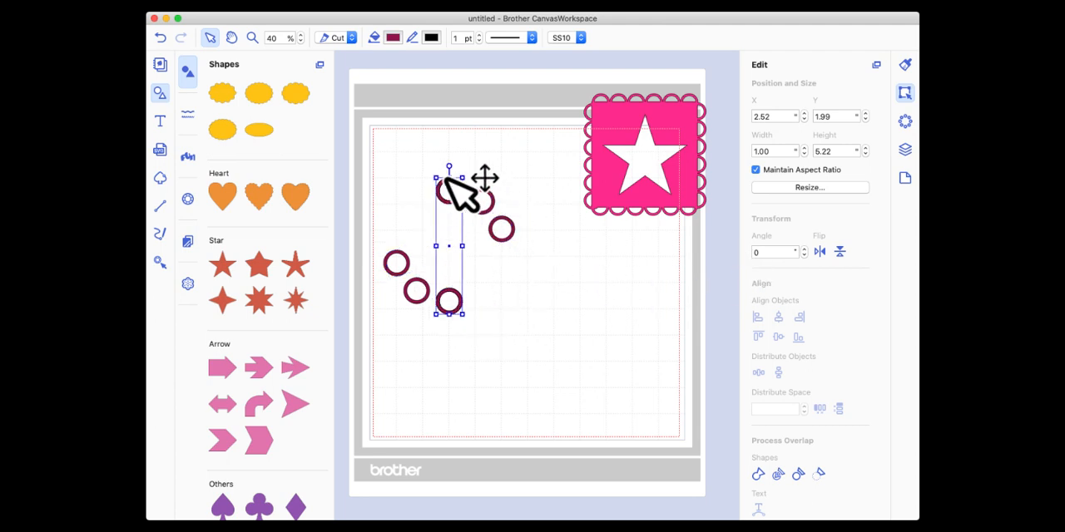
pyautogui.click(776, 251)
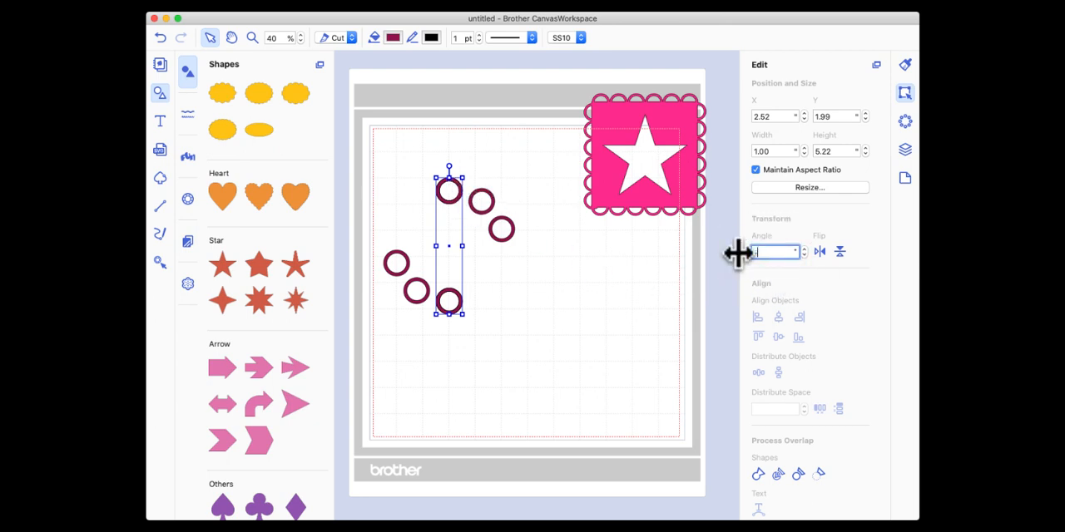
pyautogui.press('Return')
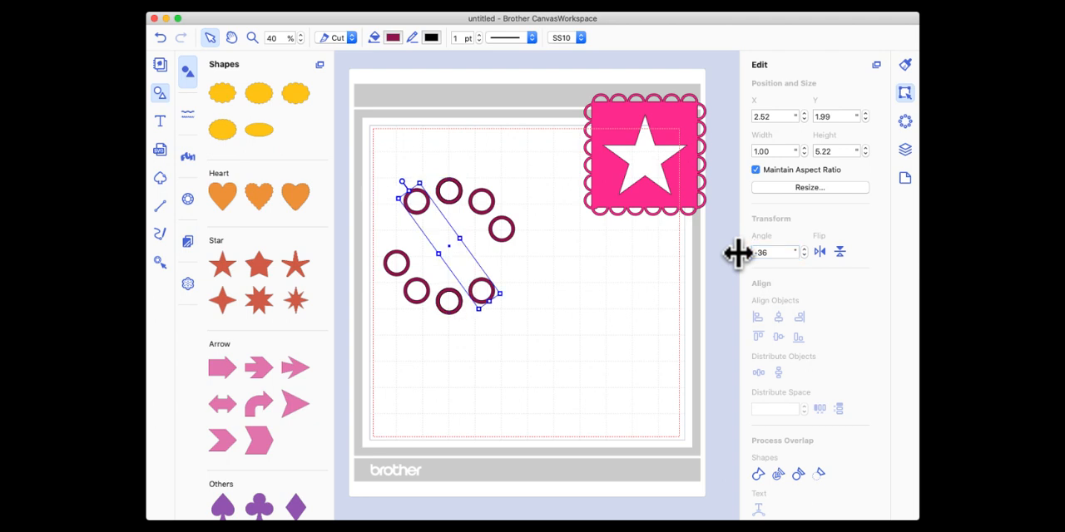
# Rotate a fourth ring pair from the vertical stack to -72 degrees and deselect it.
pyautogui.click(451, 181)
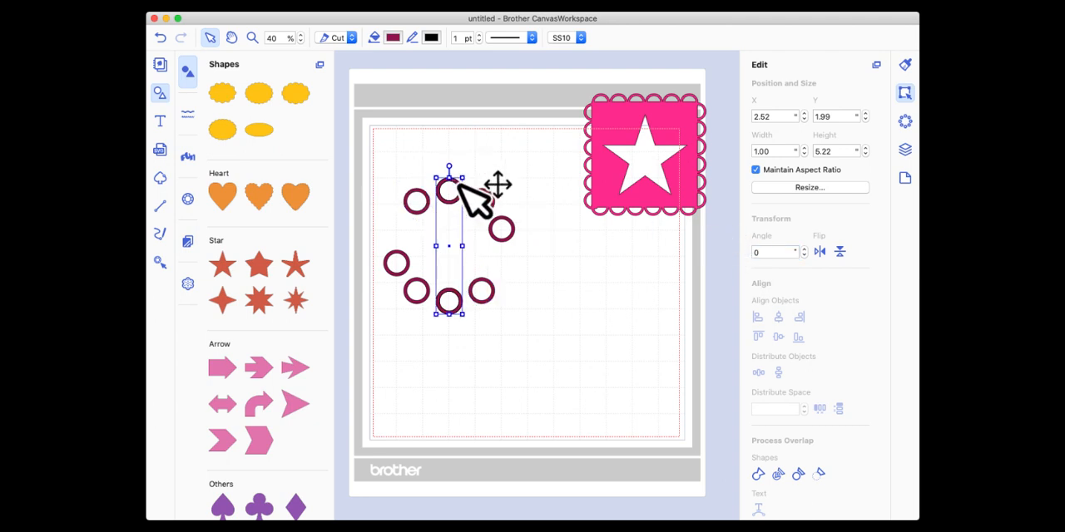
pyautogui.click(753, 252)
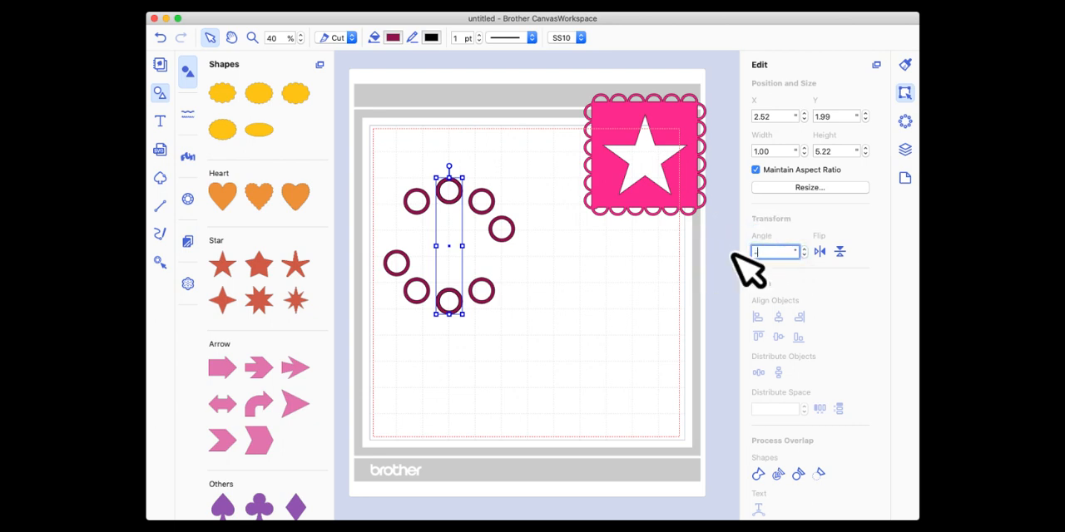
pyautogui.press('Return')
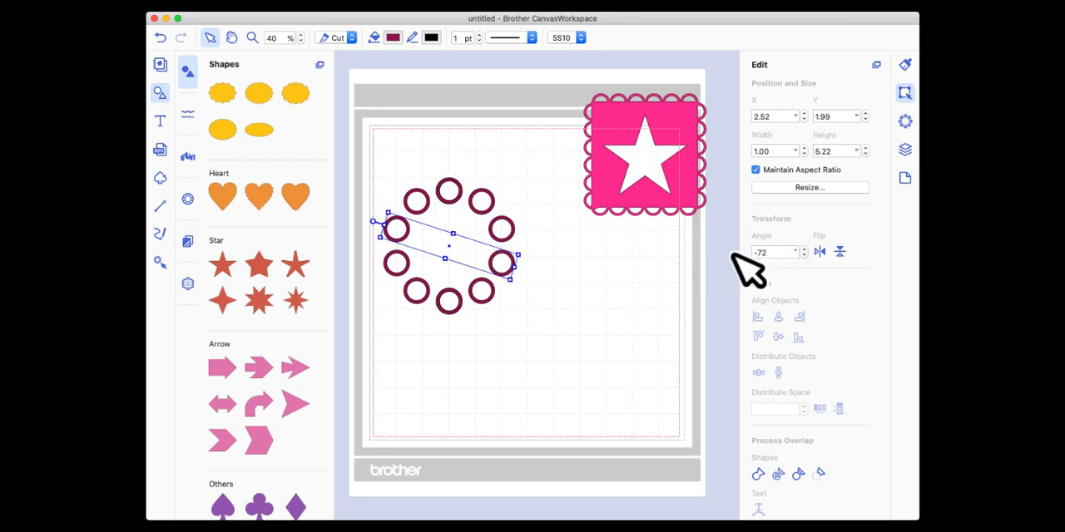
pyautogui.click(527, 356)
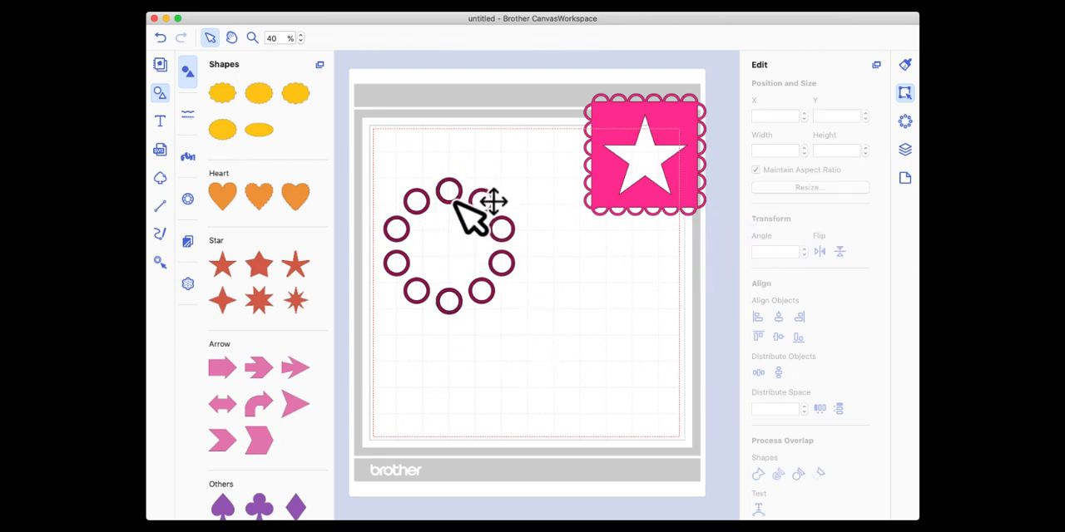
# Move the surplus vertical ring pair out to the right of the circle, and undo the trial move of the pair beneath it.
pyautogui.moveTo(456, 203); pyautogui.dragTo(558, 266)
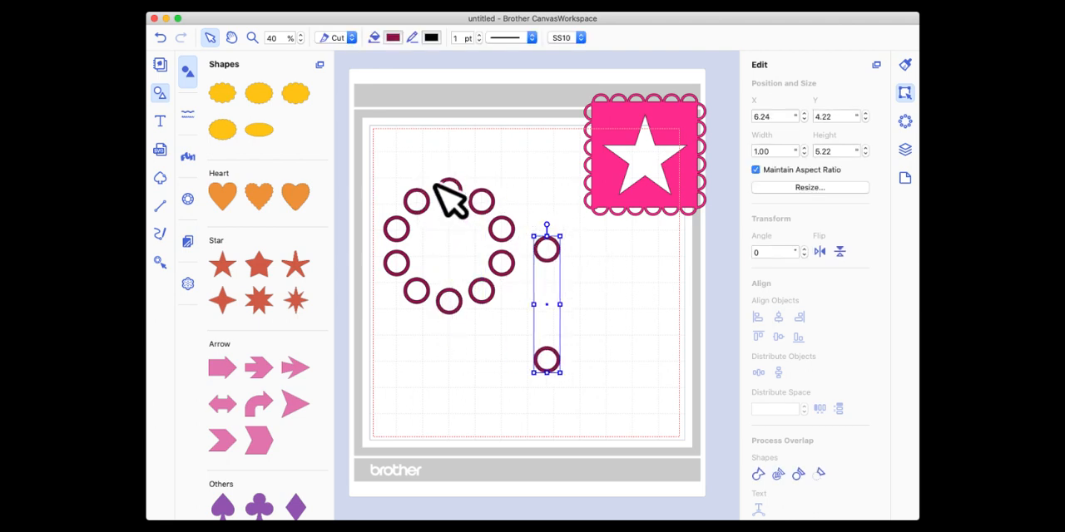
pyautogui.moveTo(441, 196); pyautogui.dragTo(483, 208)
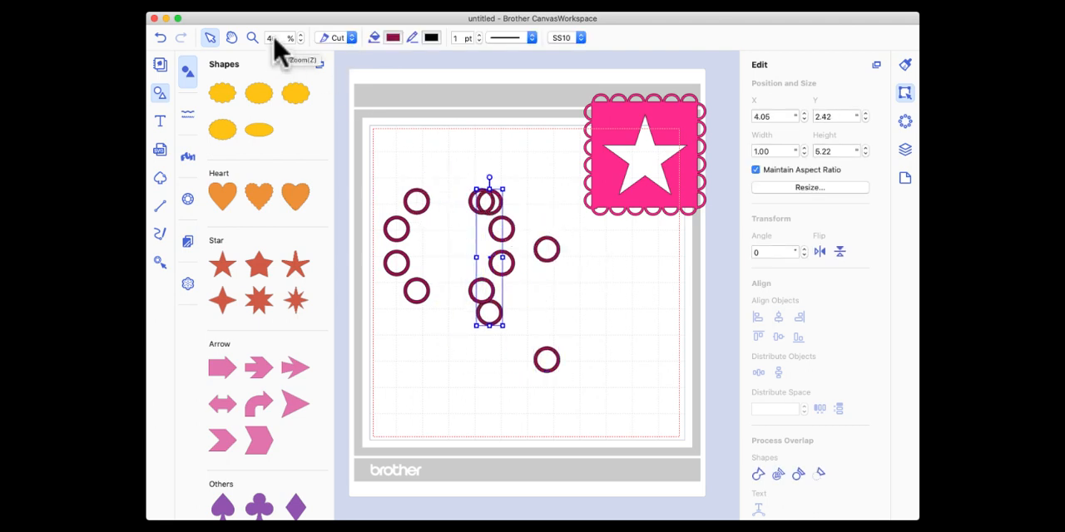
pyautogui.click(161, 39)
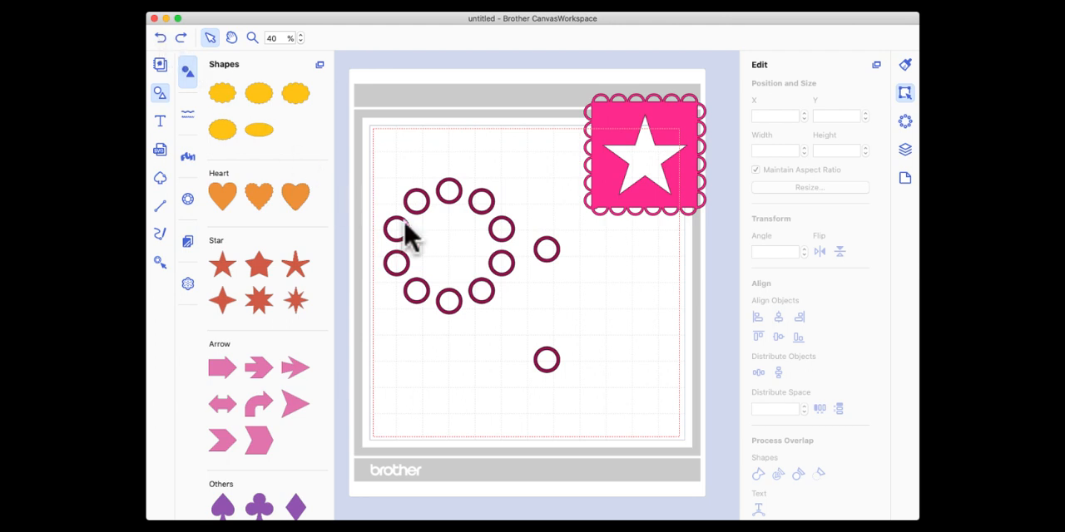
# Undo the last move and place the surplus vertical ring pair to the right of the circle, below the star frame.
pyautogui.click(161, 39)
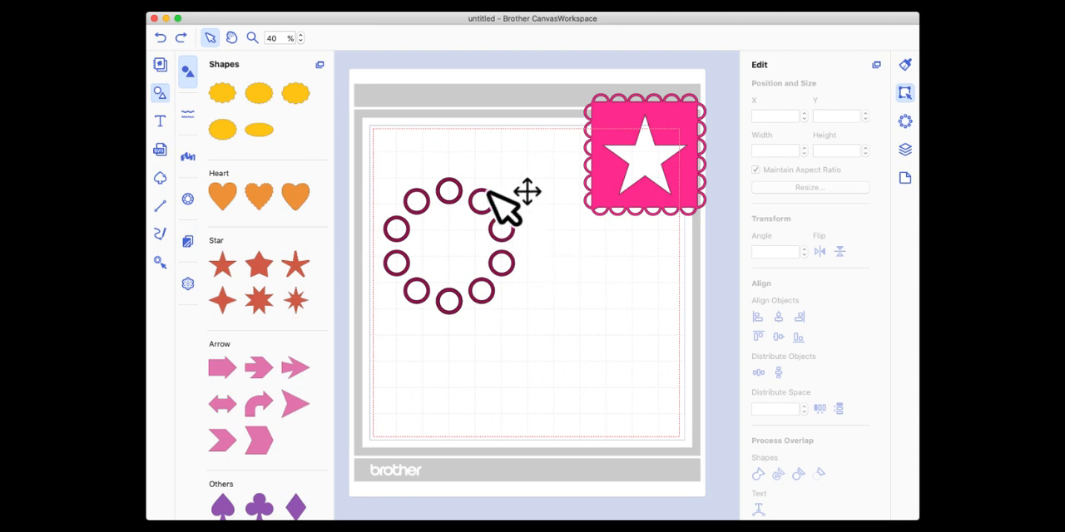
pyautogui.moveTo(456, 181); pyautogui.dragTo(621, 254)
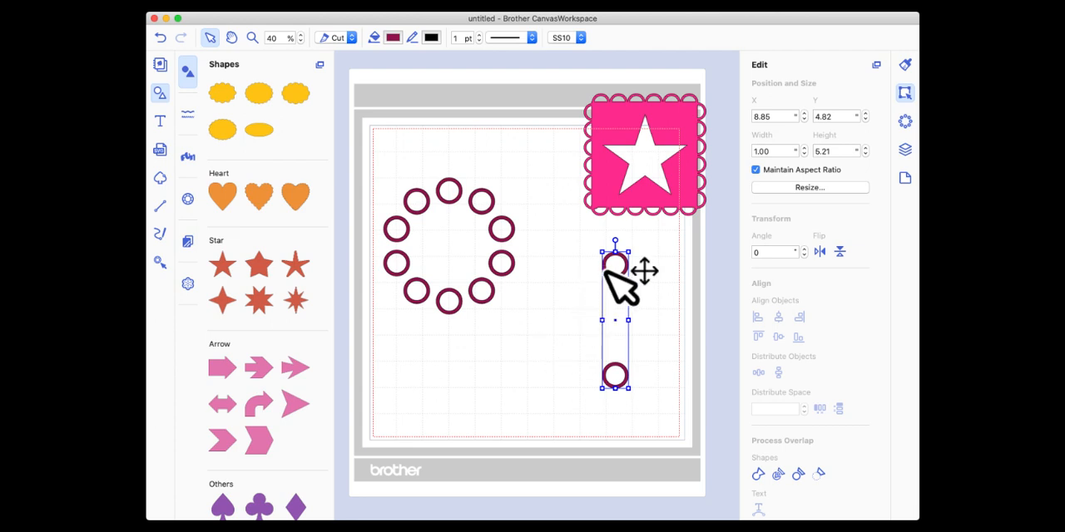
pyautogui.moveTo(613, 280); pyautogui.dragTo(649, 280)
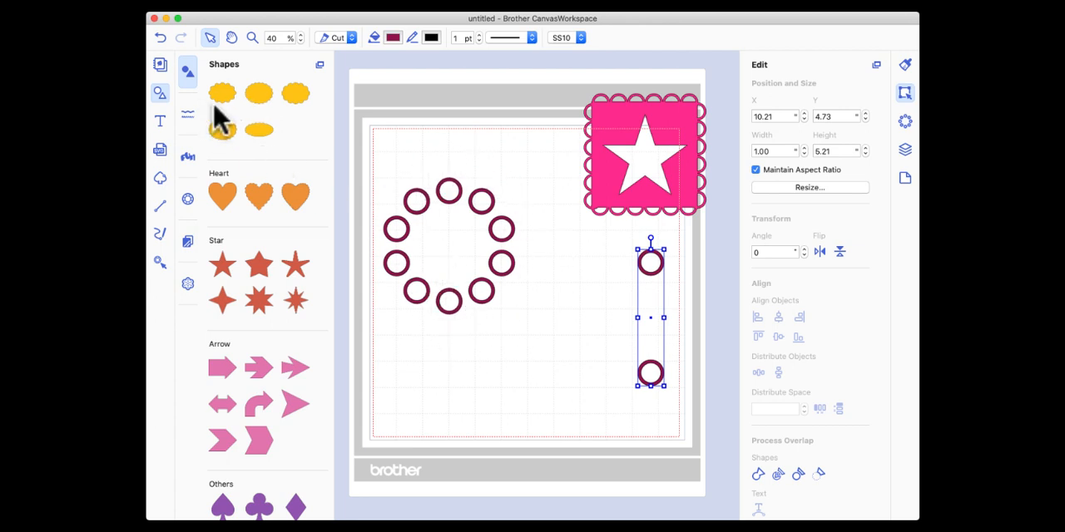
# Add a plain circle from the shape library and place it in the empty area below the rings.
pyautogui.scroll(-10, 250, 131)
pyautogui.scroll(-5, 248, 131)
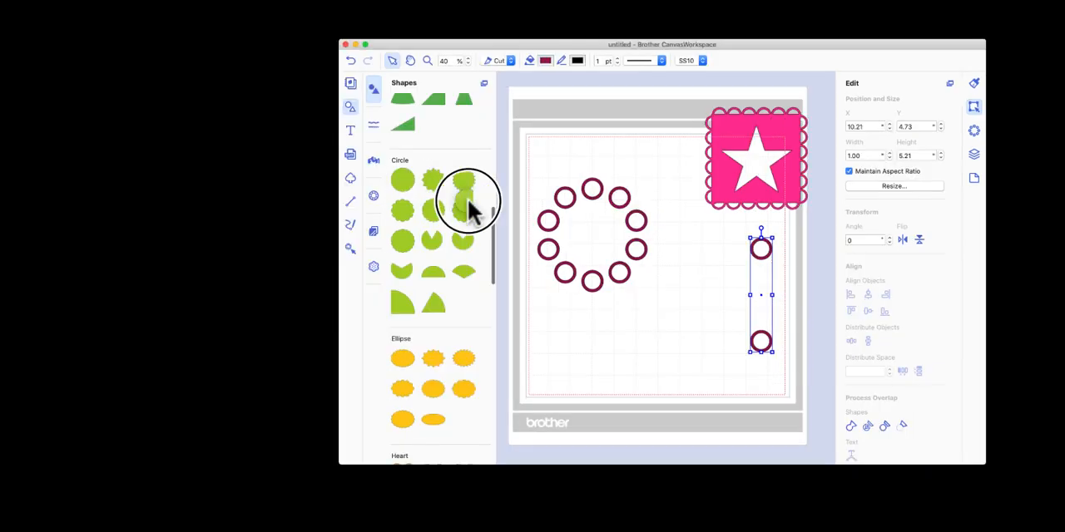
pyautogui.moveTo(468, 208); pyautogui.dragTo(606, 241)
pyautogui.moveTo(465, 255); pyautogui.dragTo(603, 407)
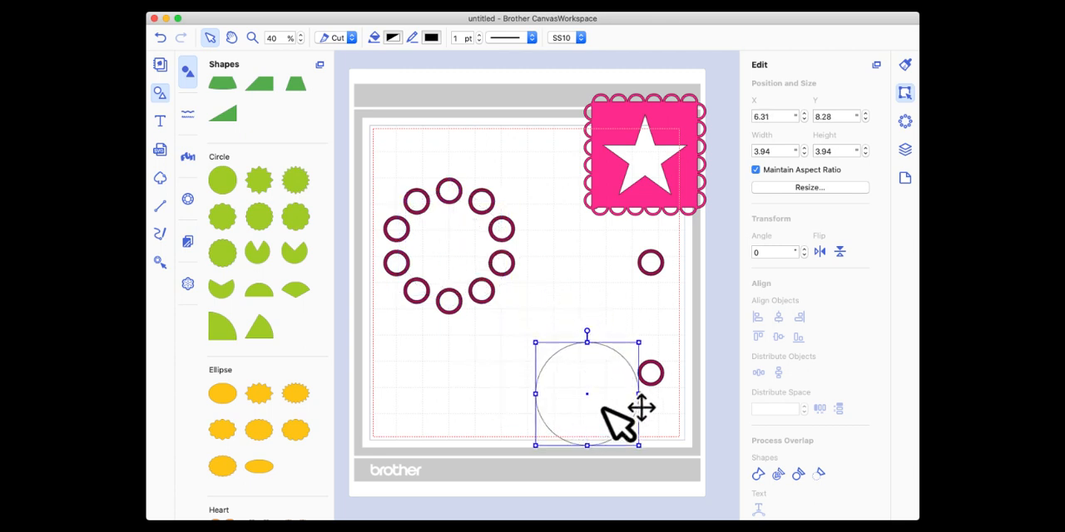
# Select all the rotated ring pairs forming the circle and group them.
pyautogui.click(416, 190)
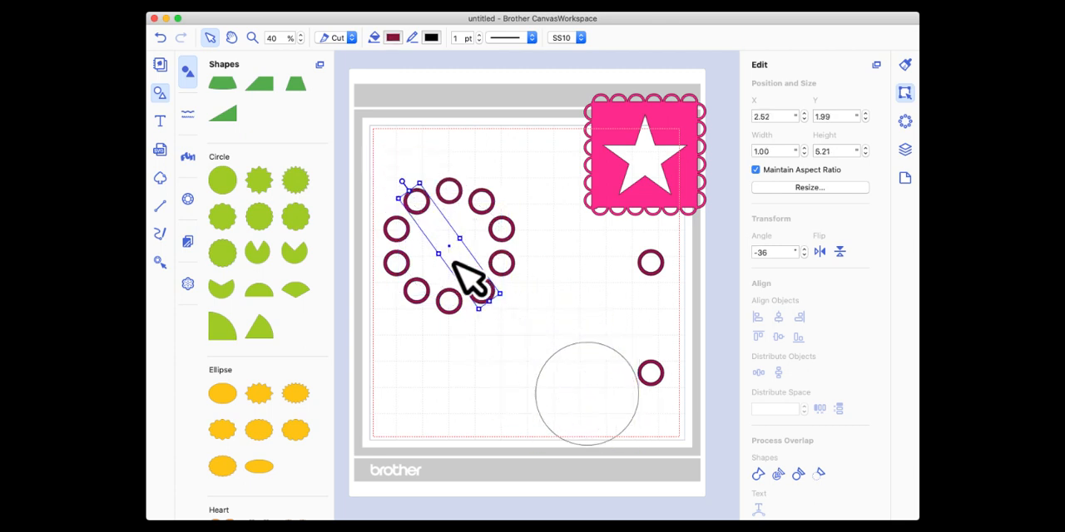
pyautogui.moveTo(355, 136); pyautogui.dragTo(529, 330)
pyautogui.rightClick(475, 209)
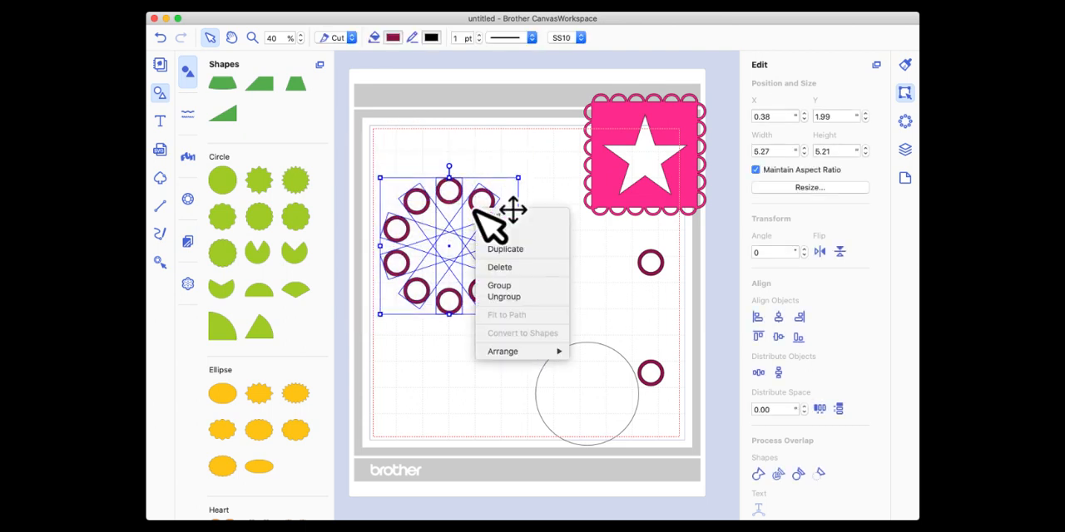
pyautogui.click(500, 285)
# Move the plain circle into the ring group and centre the two on each other horizontally and vertically.
pyautogui.moveTo(587, 392); pyautogui.dragTo(452, 246)
pyautogui.moveTo(393, 156); pyautogui.dragTo(480, 282)
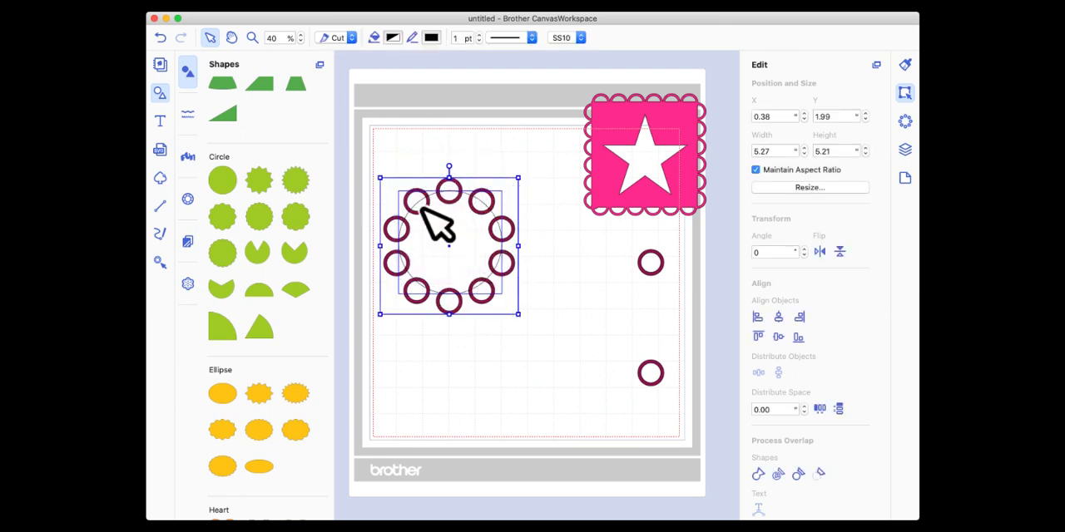
pyautogui.click(778, 318)
pyautogui.click(778, 337)
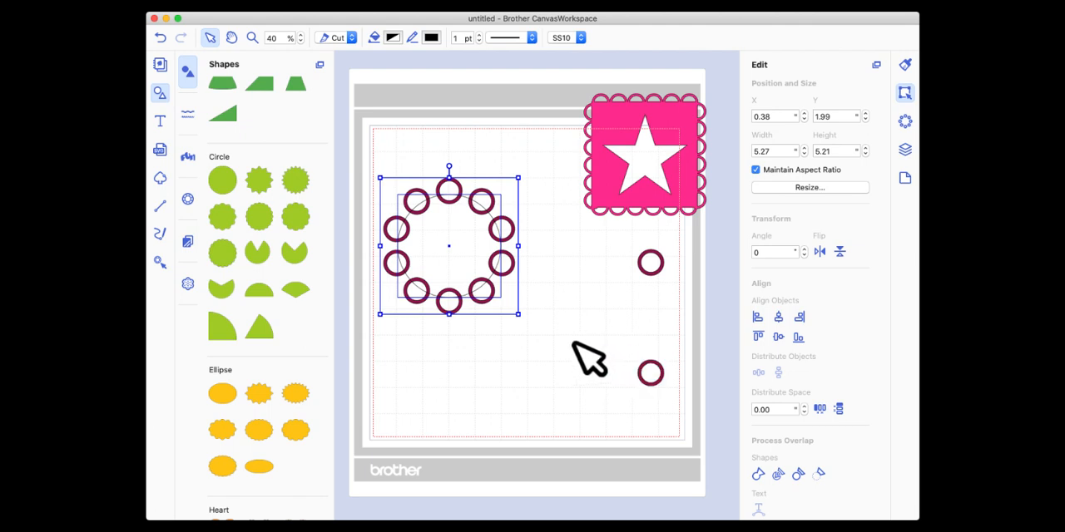
pyautogui.click(524, 342)
pyautogui.click(456, 227)
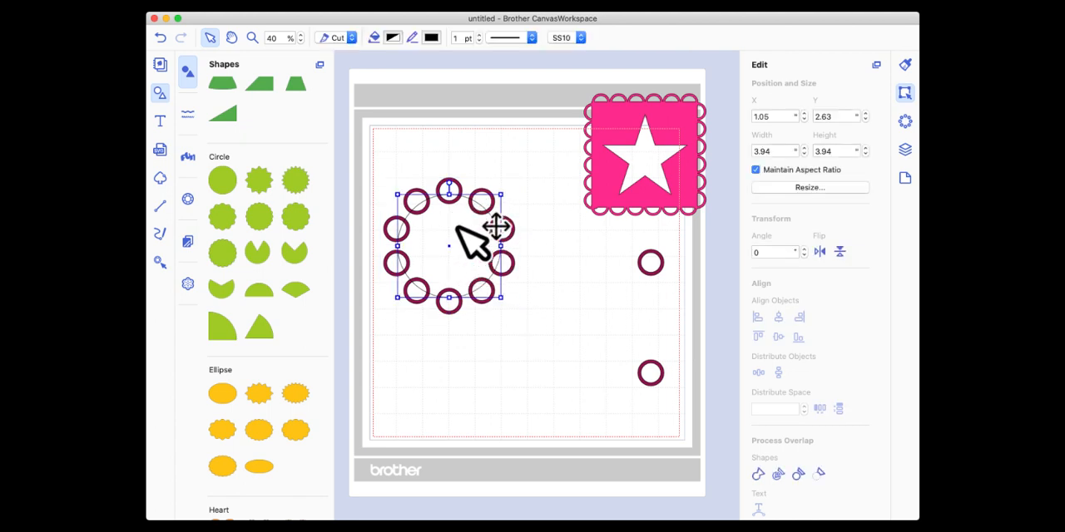
# Enlarge the plain circle in two stages so it covers the inner part of the rings, recentring it by eye.
pyautogui.moveTo(500, 193); pyautogui.dragTo(509, 187)
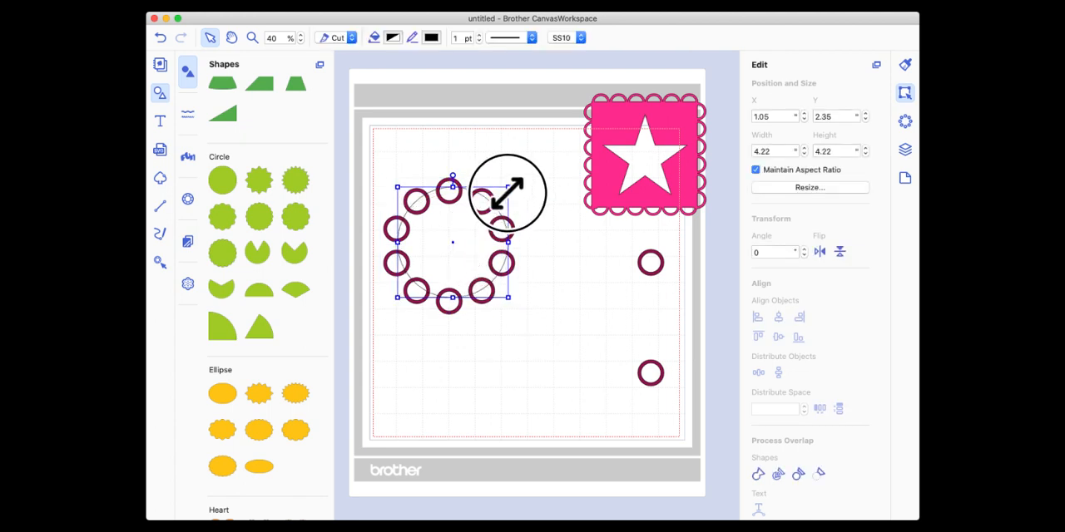
pyautogui.moveTo(471, 223); pyautogui.dragTo(468, 221)
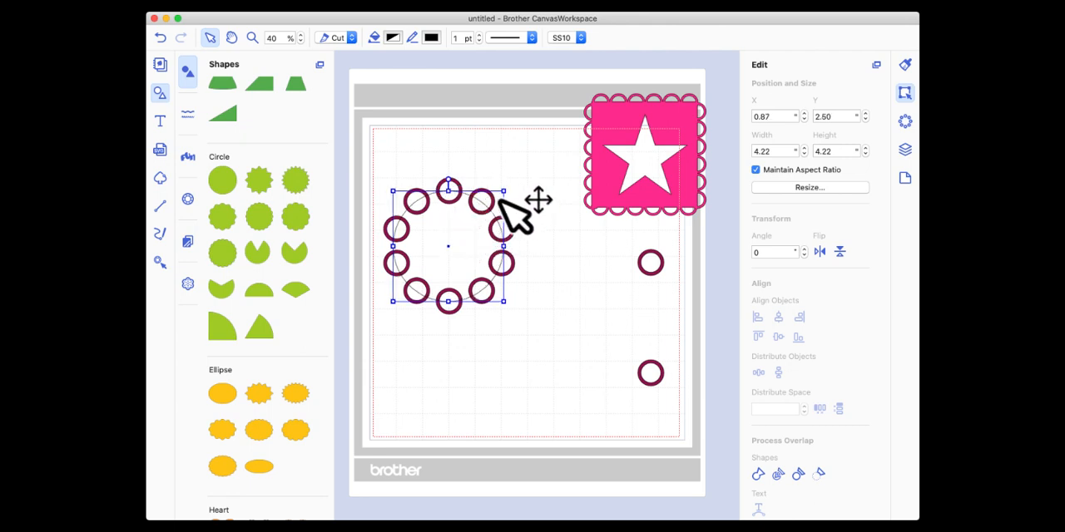
pyautogui.moveTo(504, 190); pyautogui.dragTo(511, 183)
pyautogui.moveTo(465, 218); pyautogui.dragTo(463, 223)
# Centre the enlarged circle on the ring group and weld them into a single scalloped shape.
pyautogui.moveTo(533, 345); pyautogui.dragTo(395, 158)
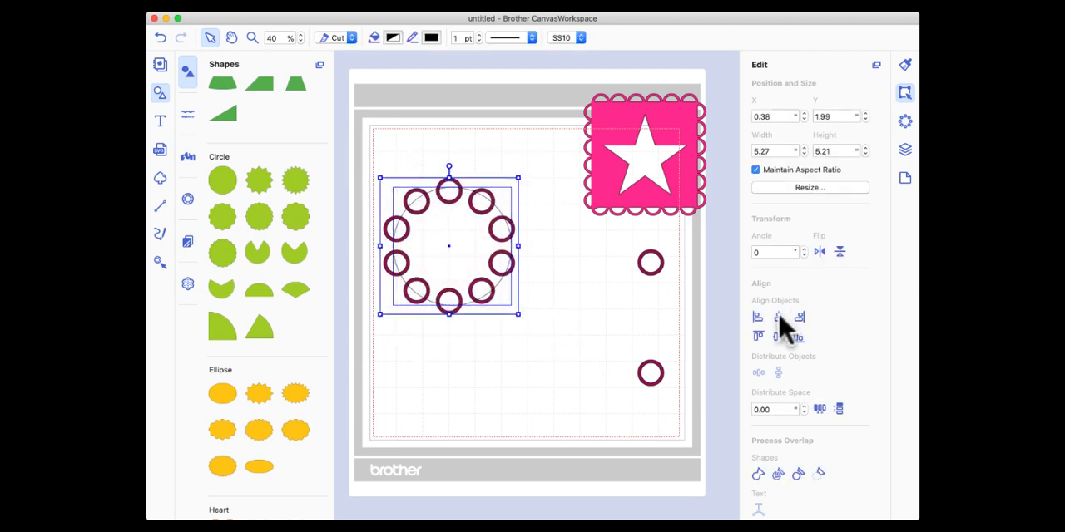
pyautogui.click(778, 316)
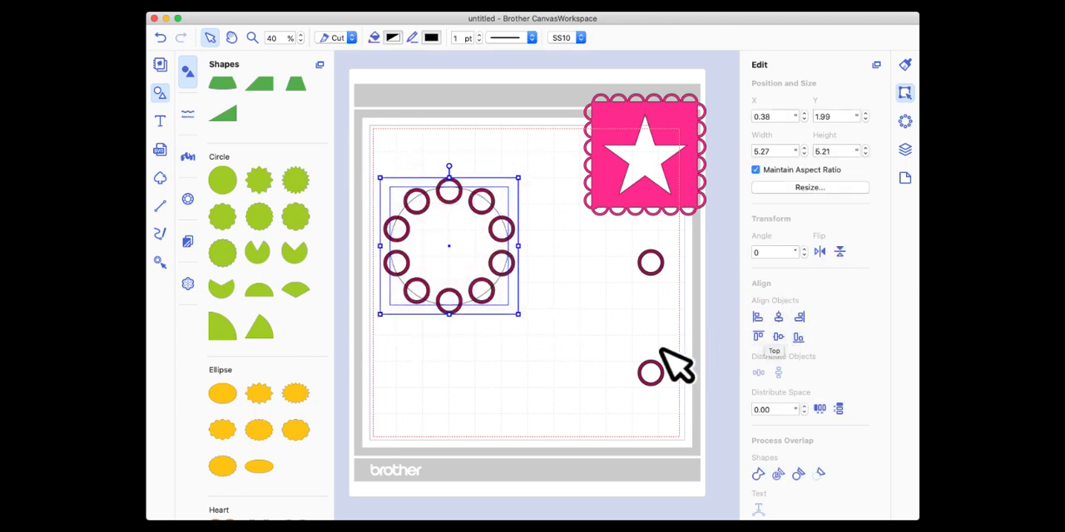
pyautogui.click(759, 476)
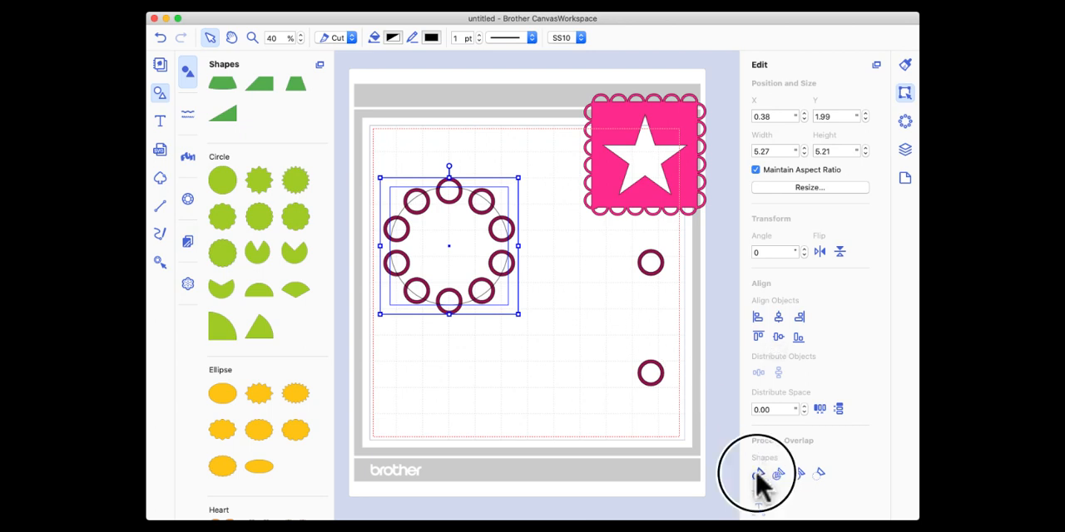
# Move the welded scalloped shape into the upper-left corner of the mat's cutting area.
pyautogui.moveTo(483, 252); pyautogui.dragTo(471, 208)
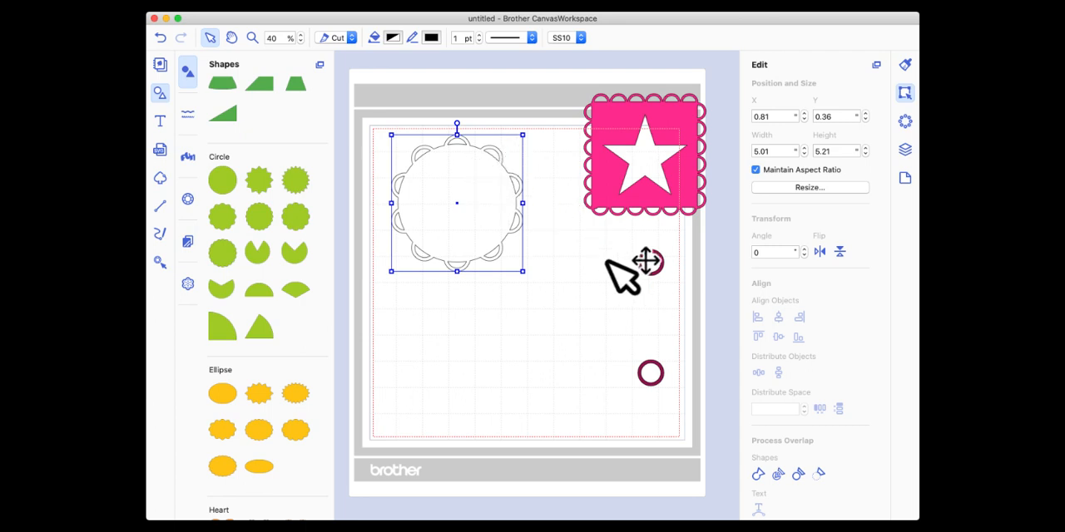
pyautogui.click(650, 267)
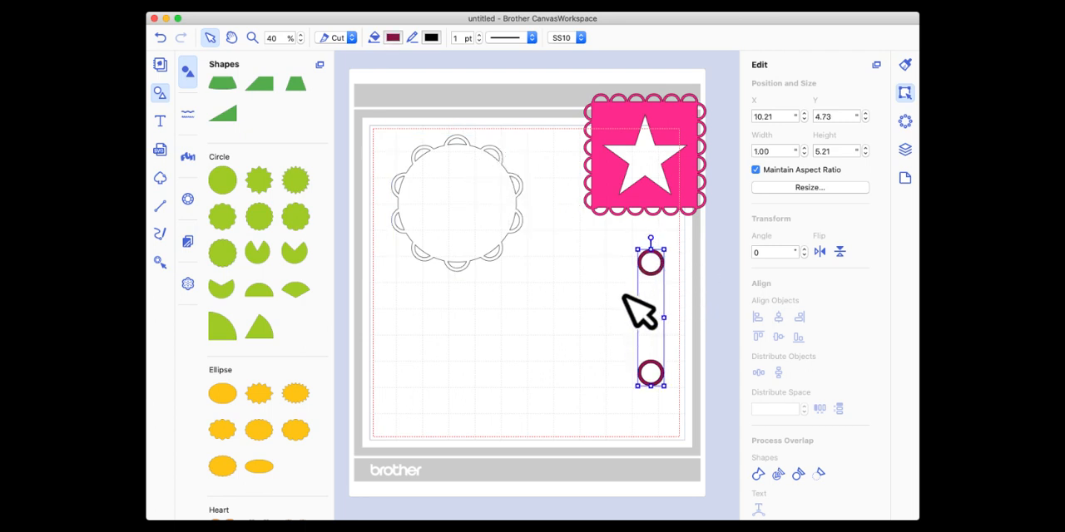
pyautogui.moveTo(480, 167); pyautogui.dragTo(470, 170)
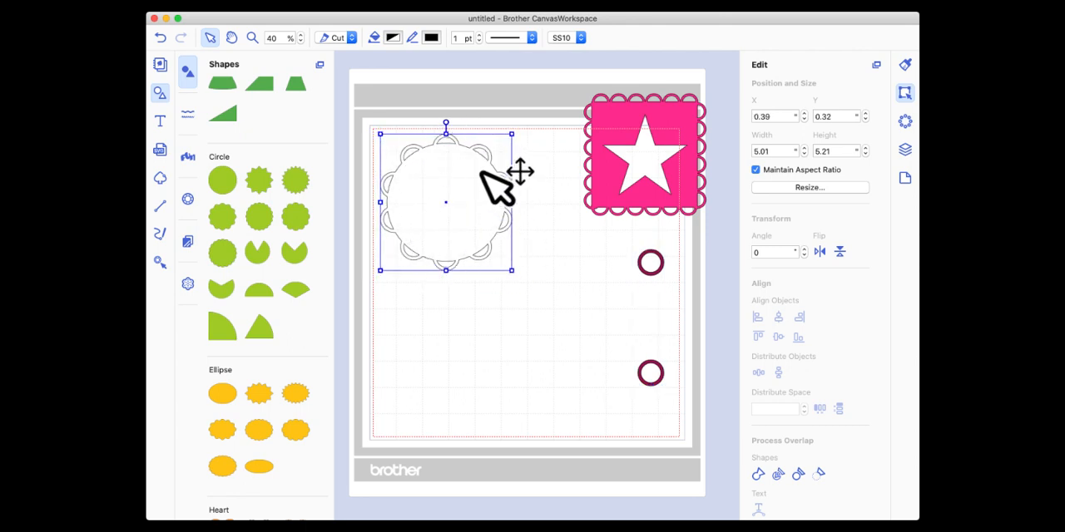
# Add another plain circle from the shape library, position it inside the scalloped shape, and deselect it.
pyautogui.moveTo(224, 183); pyautogui.dragTo(444, 214)
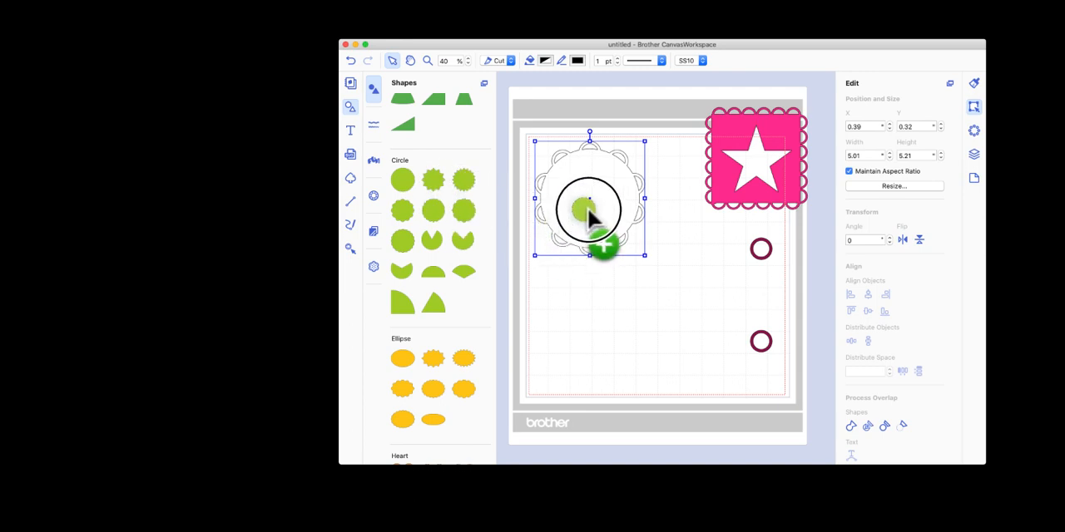
pyautogui.moveTo(587, 208); pyautogui.dragTo(589, 205)
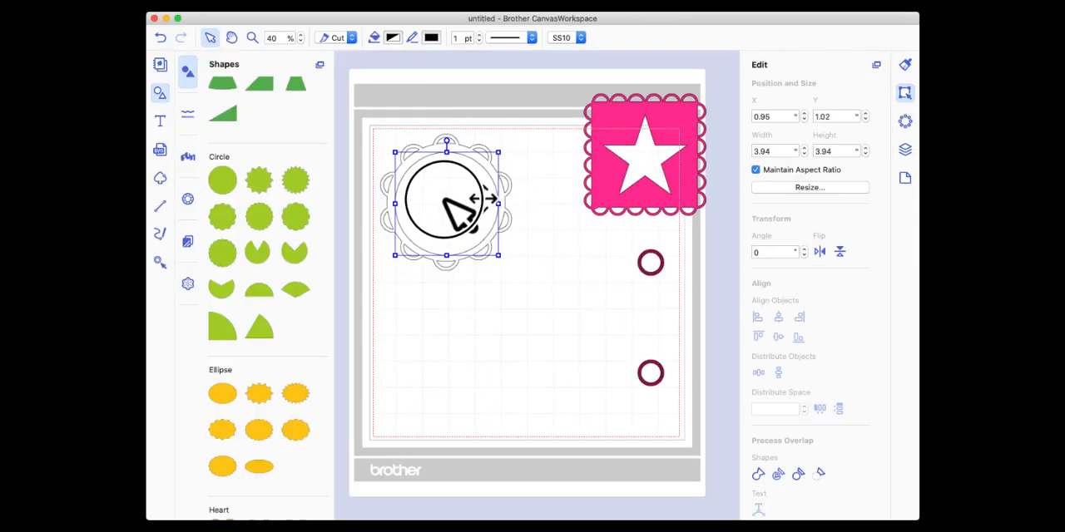
pyautogui.moveTo(460, 212); pyautogui.dragTo(461, 208)
pyautogui.click(486, 158)
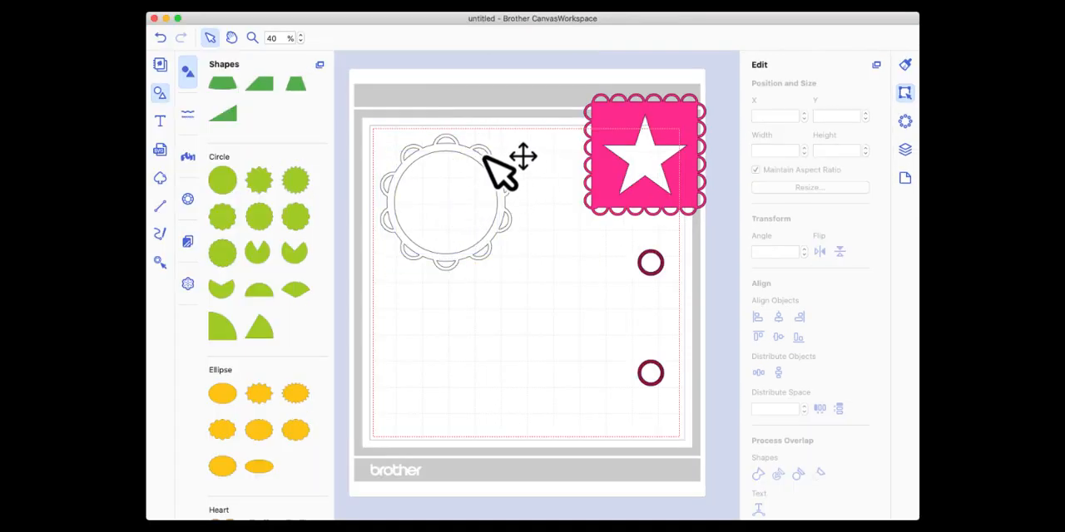
# Move the inner circle below the scalloped shape and fill the scalloped shape with Maroon.
pyautogui.moveTo(454, 173); pyautogui.dragTo(489, 357)
pyautogui.click(449, 170)
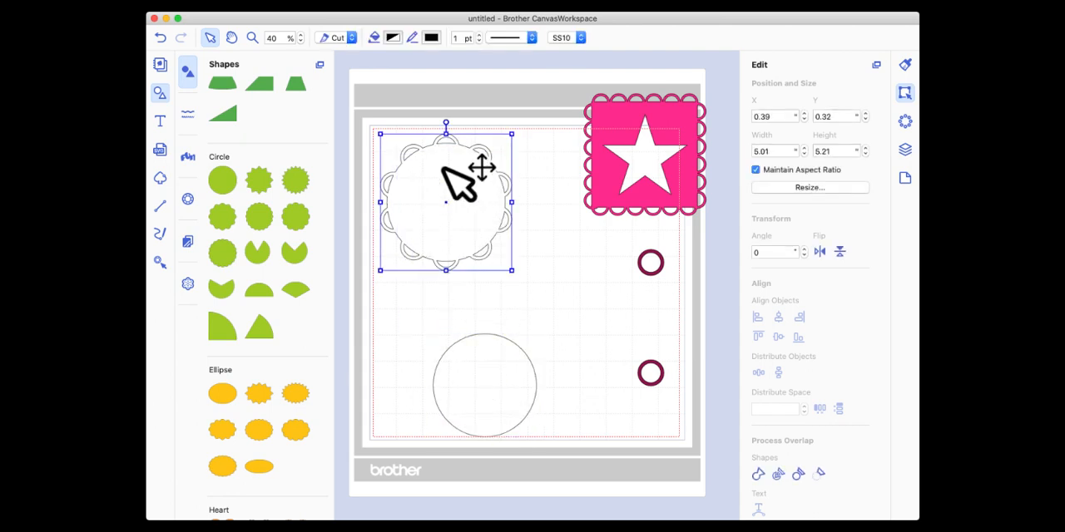
pyautogui.click(392, 38)
pyautogui.click(370, 233)
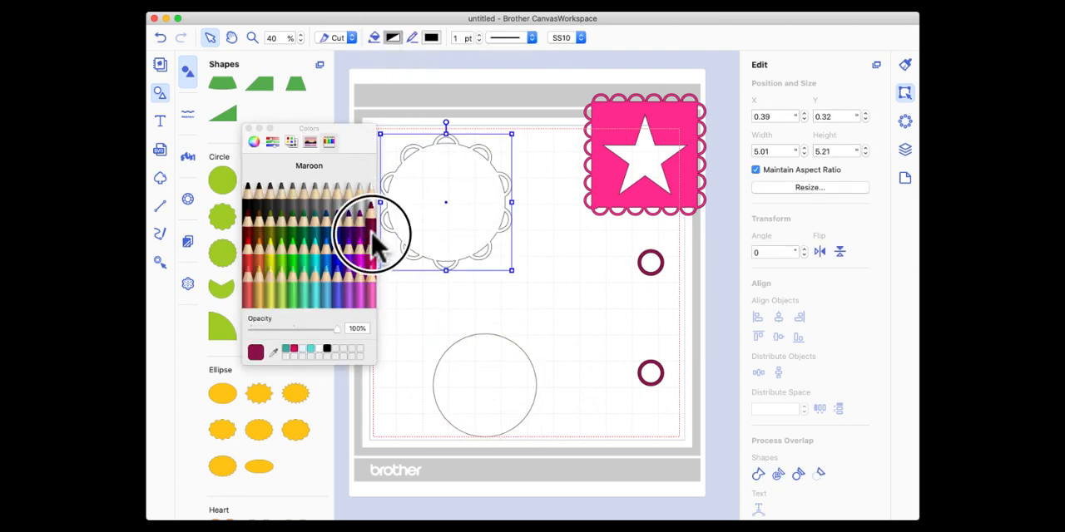
# Fill the loose circle with Bubblegum and position it back in the middle of the maroon scalloped shape.
pyautogui.click(478, 384)
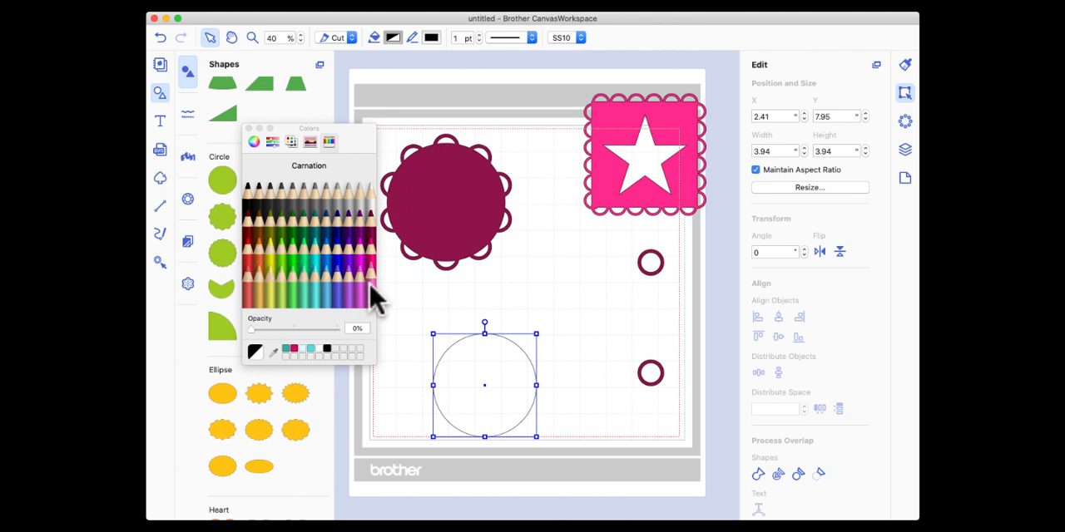
pyautogui.click(366, 301)
pyautogui.moveTo(497, 374)
pyautogui.mouseDown()
pyautogui.moveTo(501, 171)
pyautogui.moveTo(461, 198)
pyautogui.mouseUp()
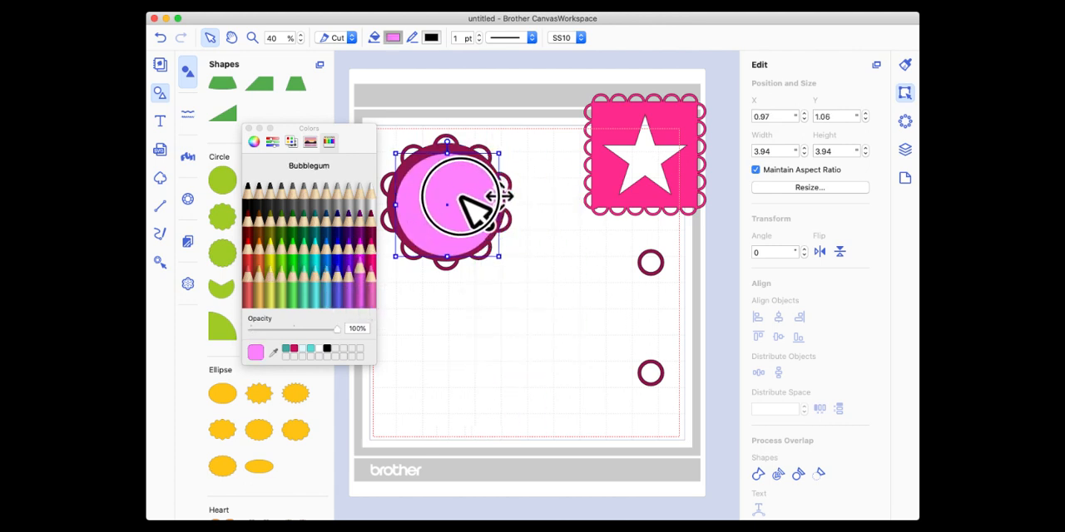
pyautogui.click(248, 128)
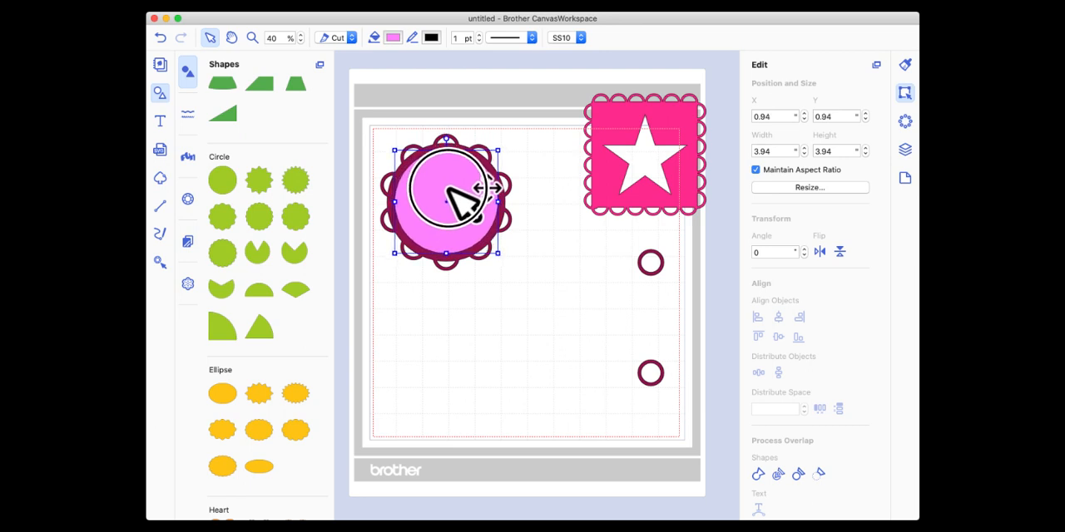
pyautogui.click(518, 230)
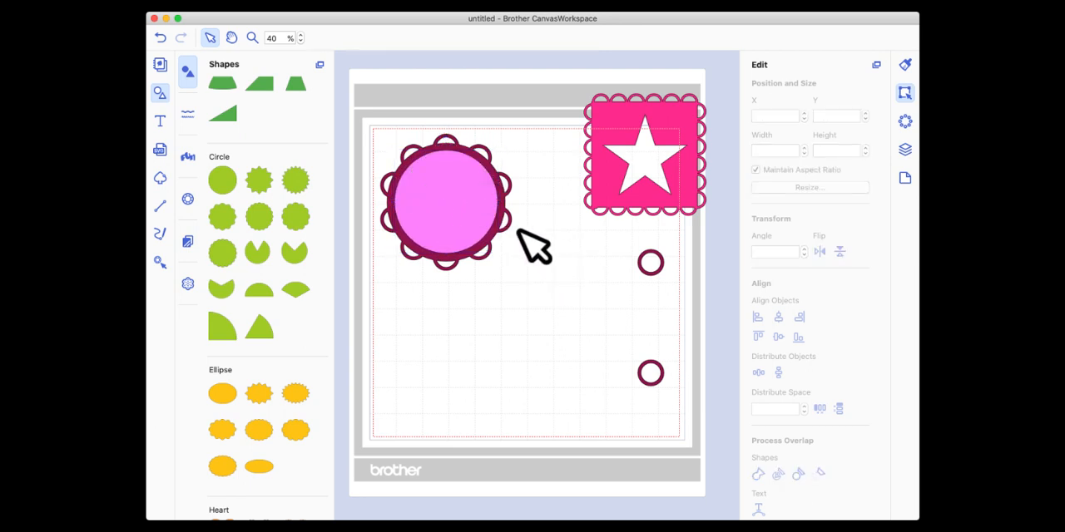
# Centre the pink circle on the scalloped shape both ways and cut it out to leave an open ring frame.
pyautogui.click(452, 196)
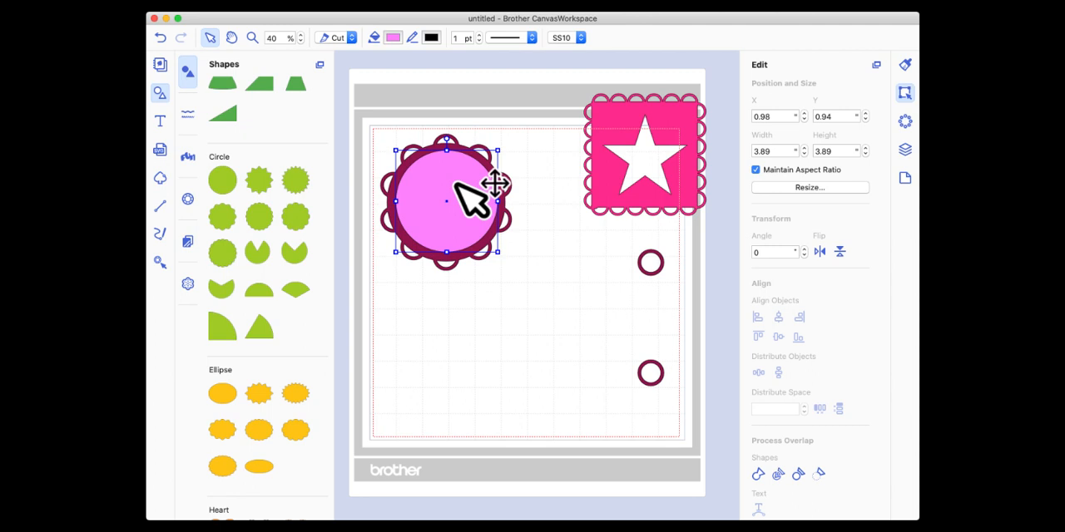
pyautogui.moveTo(386, 105); pyautogui.dragTo(493, 307)
pyautogui.click(778, 316)
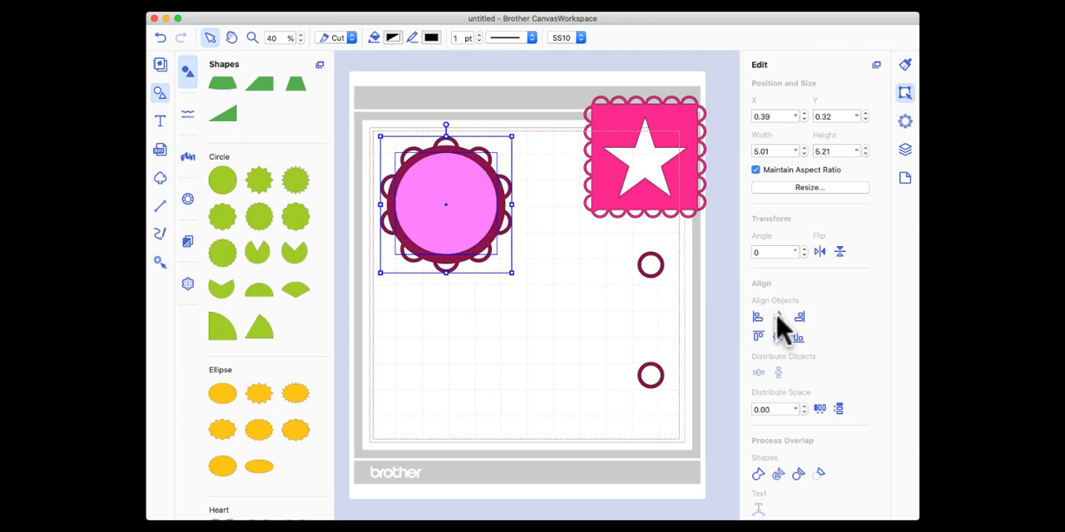
pyautogui.click(777, 336)
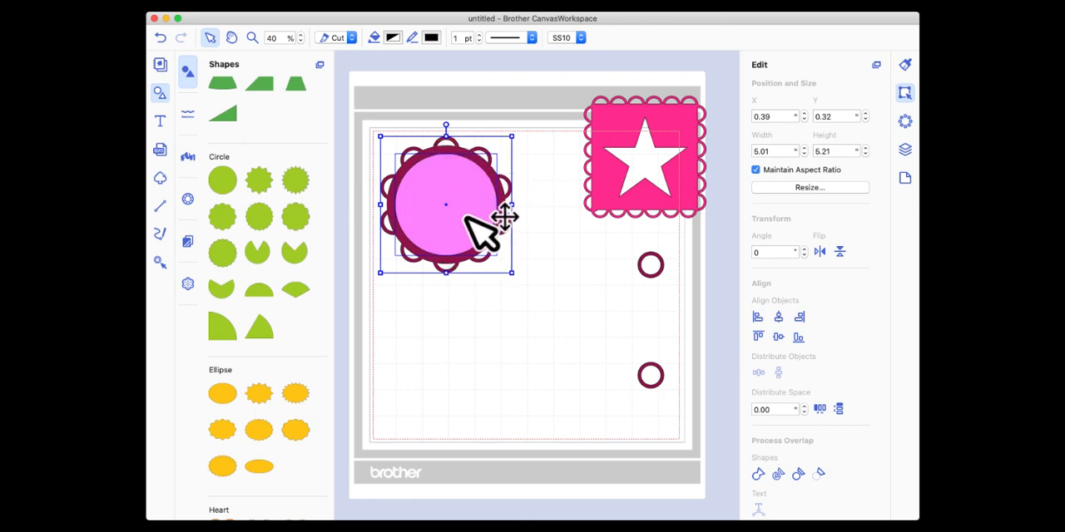
pyautogui.click(819, 473)
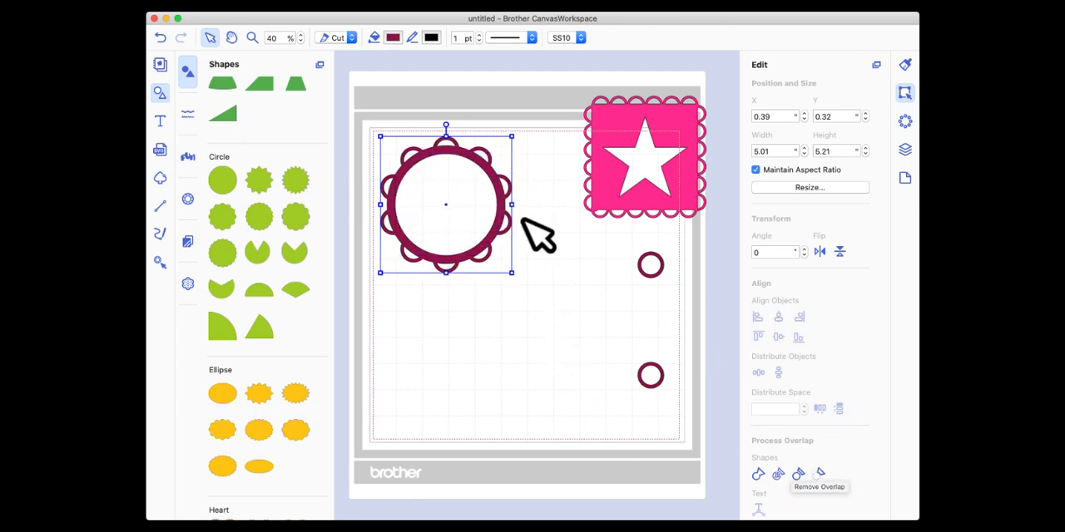
# Move the finished scalloped circular frame aside onto the star frame.
pyautogui.click(500, 196)
pyautogui.moveTo(500, 196)
pyautogui.mouseDown()
pyautogui.moveTo(506, 221)
pyautogui.moveTo(516, 208)
pyautogui.moveTo(498, 193)
pyautogui.mouseUp()
pyautogui.click(518, 291)
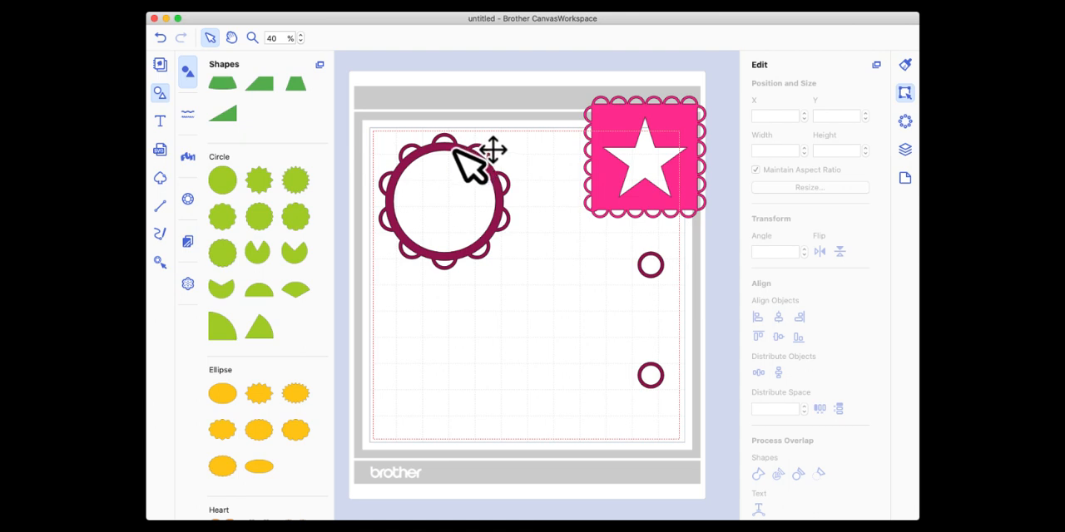
pyautogui.moveTo(463, 152); pyautogui.dragTo(667, 129)
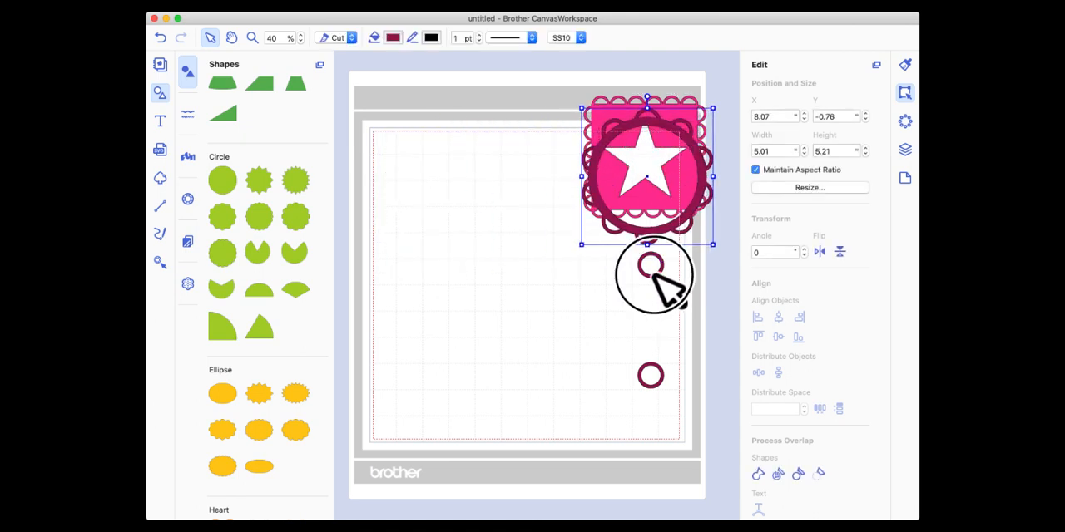
# Move the spare vertical ring pair to the upper-left of the mat and duplicate the group.
pyautogui.moveTo(650, 266); pyautogui.dragTo(415, 164)
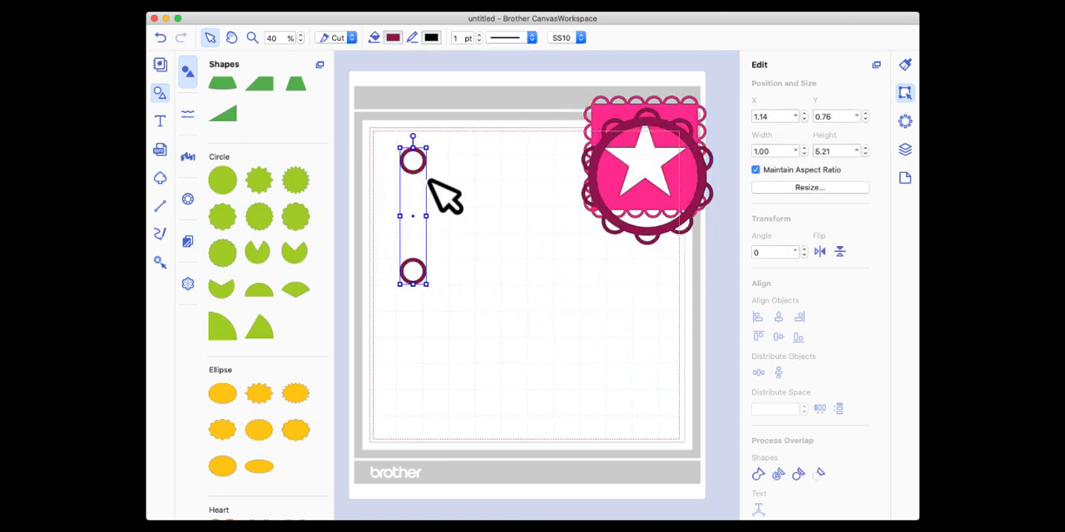
pyautogui.click(905, 151)
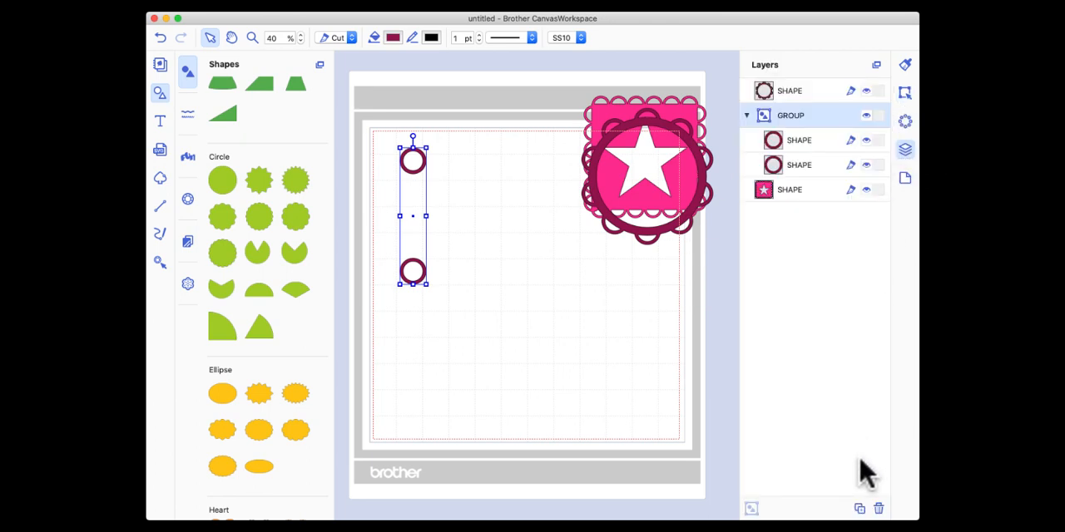
pyautogui.click(860, 515)
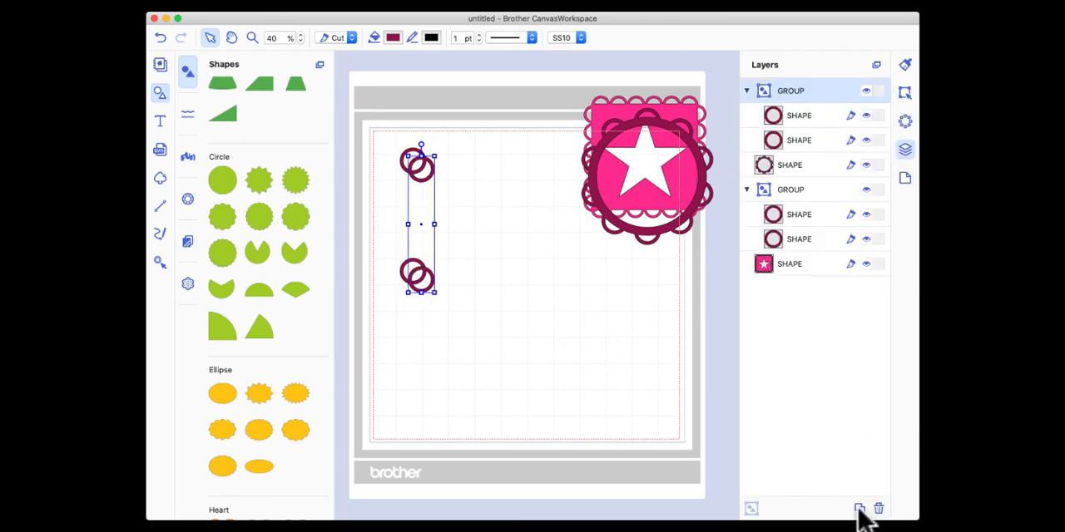
# Duplicate the grouped ring pair four more times to make six staggered pairs.
pyautogui.click(859, 516)
pyautogui.click(859, 511)
pyautogui.click(859, 511)
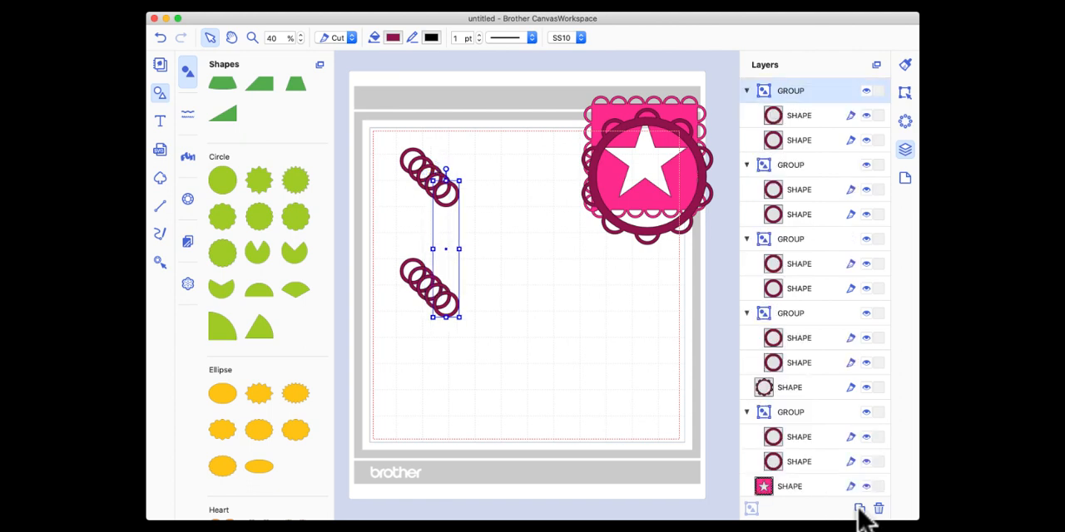
pyautogui.click(859, 511)
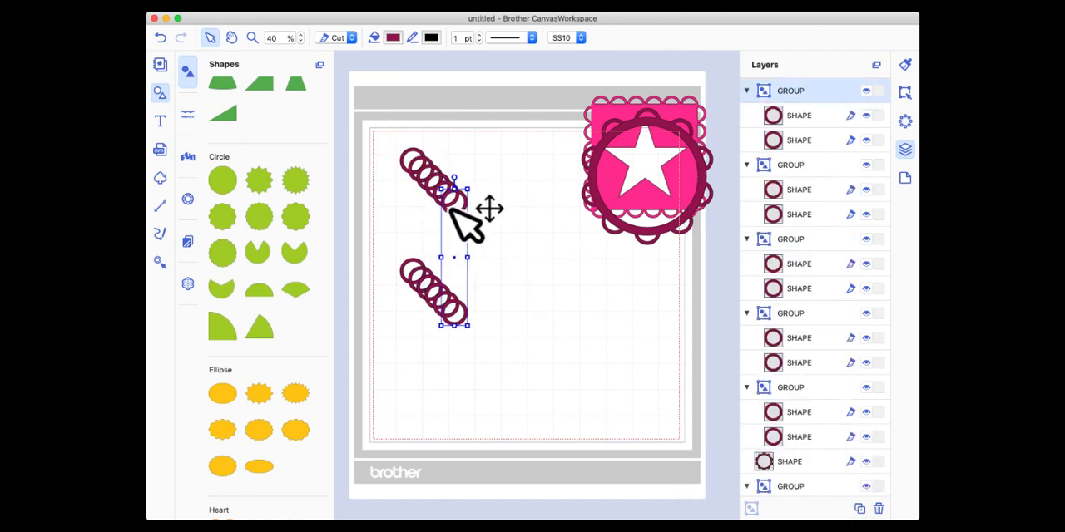
# Select all six ring pairs and centre-align them horizontally and vertically so they stack exactly.
pyautogui.moveTo(380, 128); pyautogui.dragTo(485, 374)
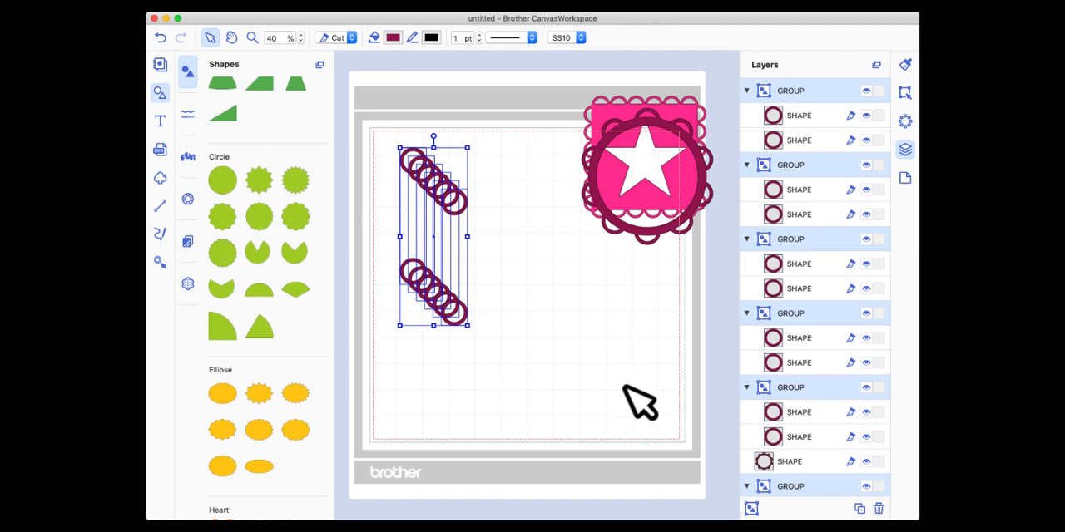
pyautogui.click(904, 93)
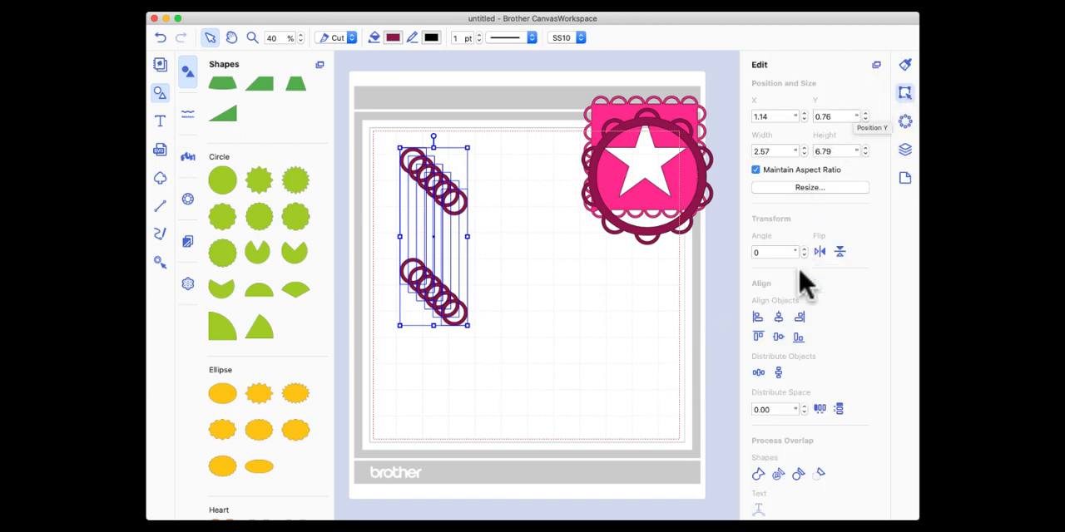
pyautogui.click(778, 318)
pyautogui.click(777, 337)
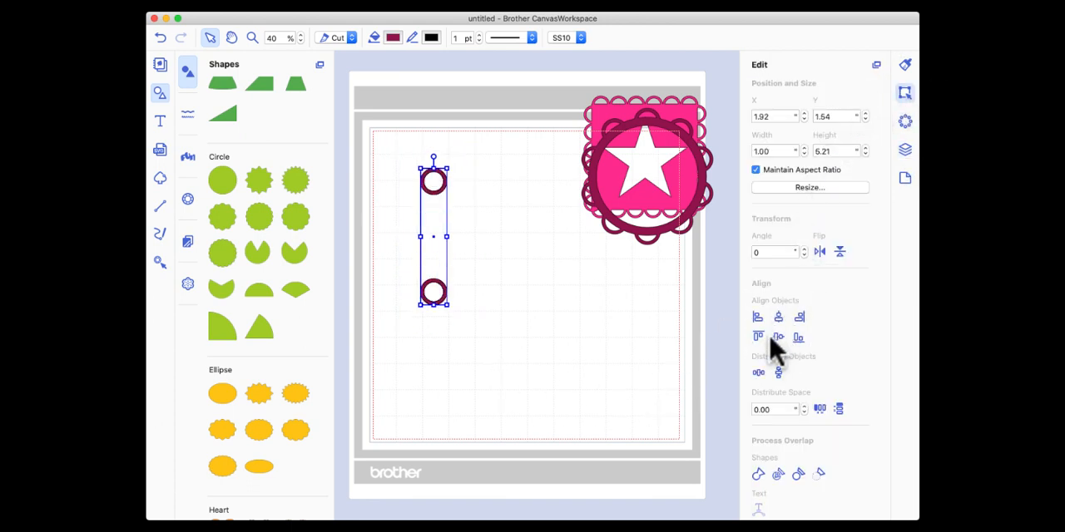
pyautogui.click(498, 207)
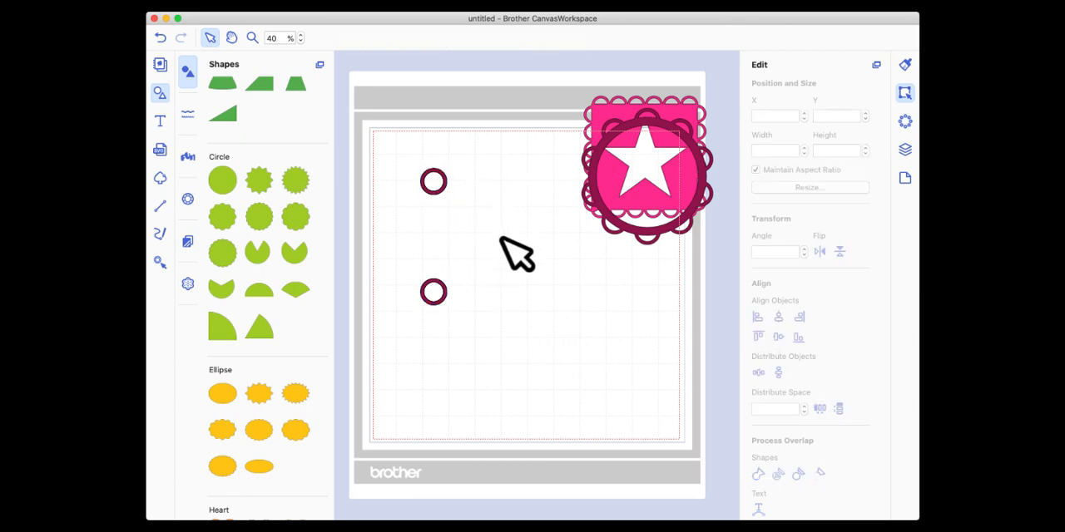
# Rotate one stacked ring pair to 30° and a second pair to 60°.
pyautogui.click(435, 190)
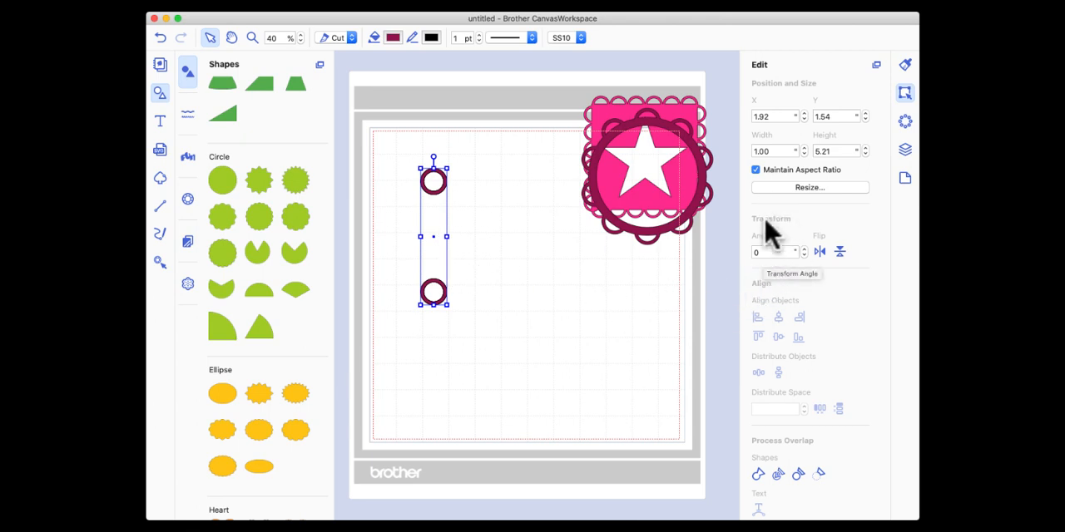
pyautogui.click(757, 252)
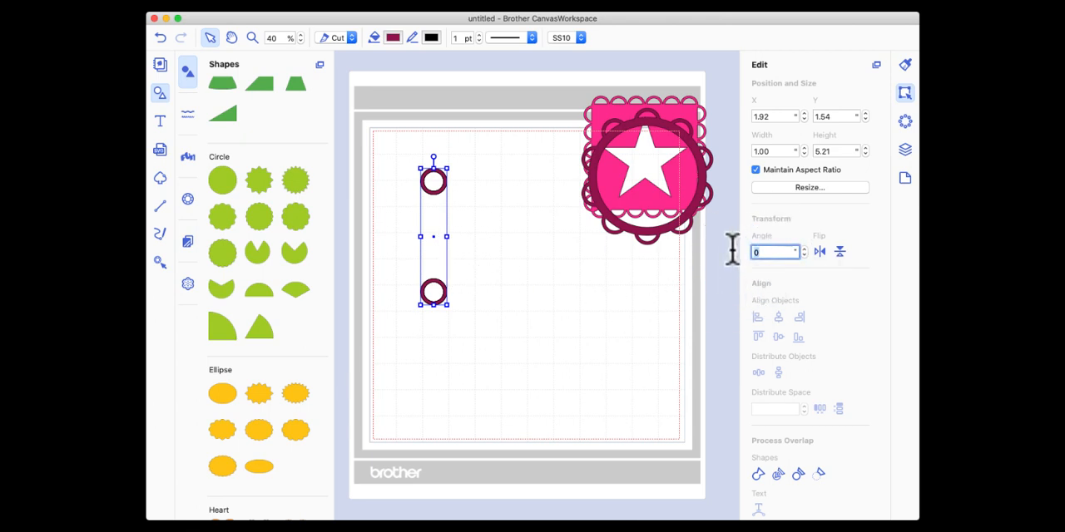
pyautogui.press('Return')
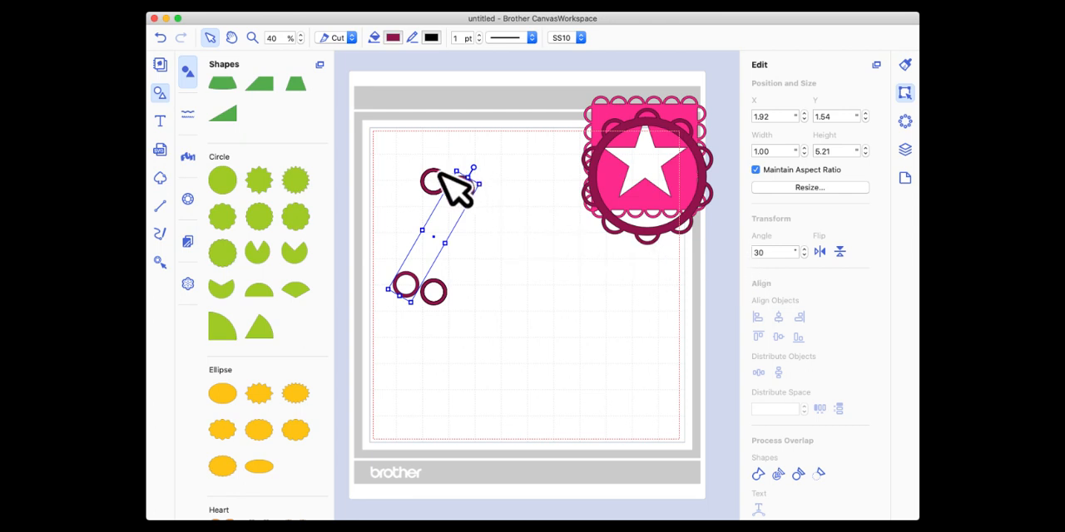
pyautogui.click(439, 171)
pyautogui.click(746, 254)
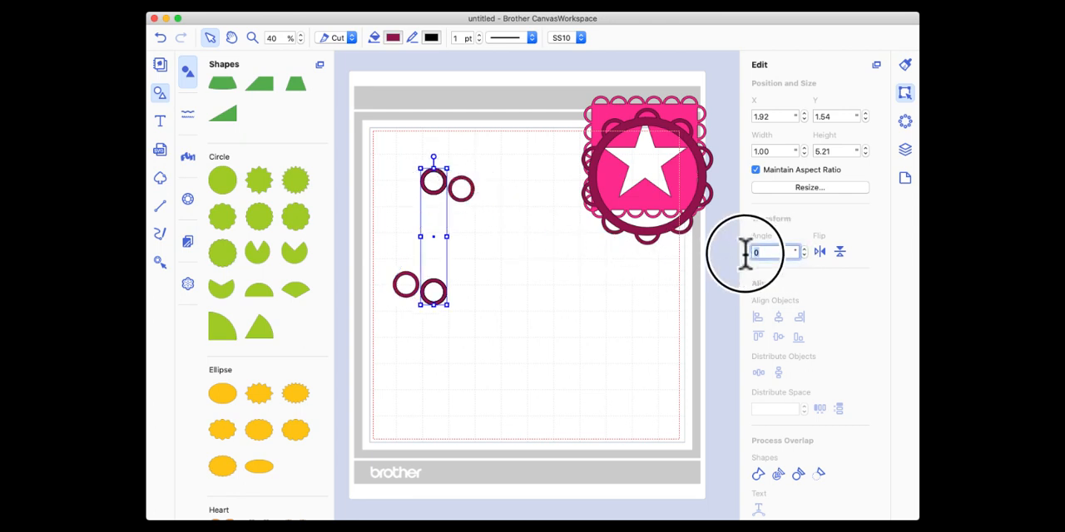
pyautogui.write('60')
pyautogui.press('Return')
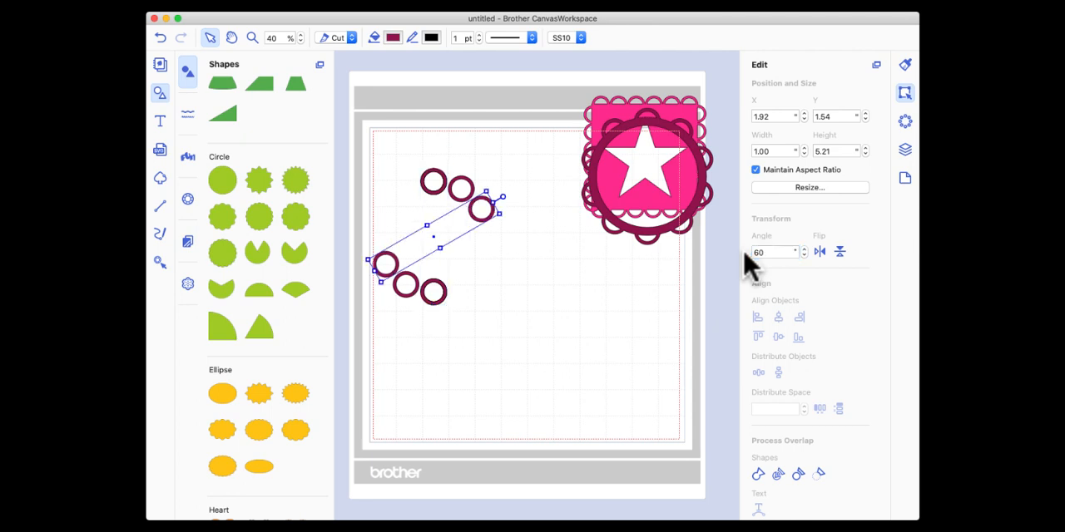
# Rotate two more of the stacked vertical ring pairs, one to 90° and the other to 120°.
pyautogui.click(433, 196)
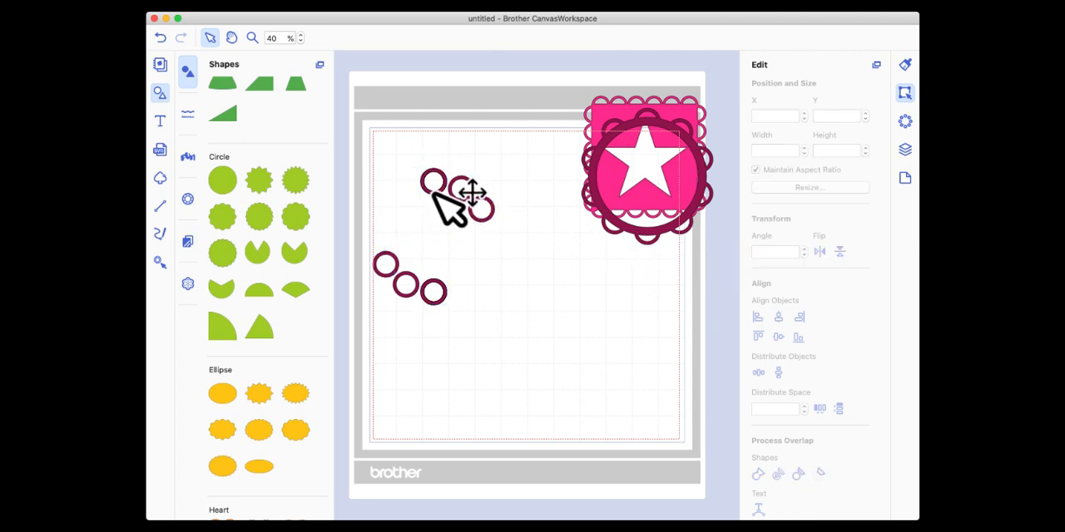
pyautogui.click(434, 185)
pyautogui.click(751, 252)
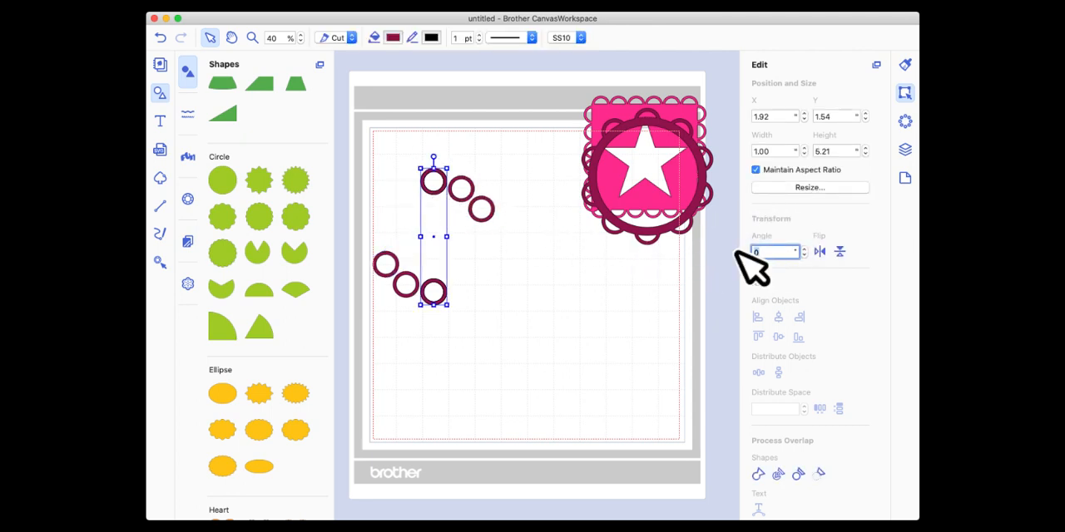
pyautogui.press('Return')
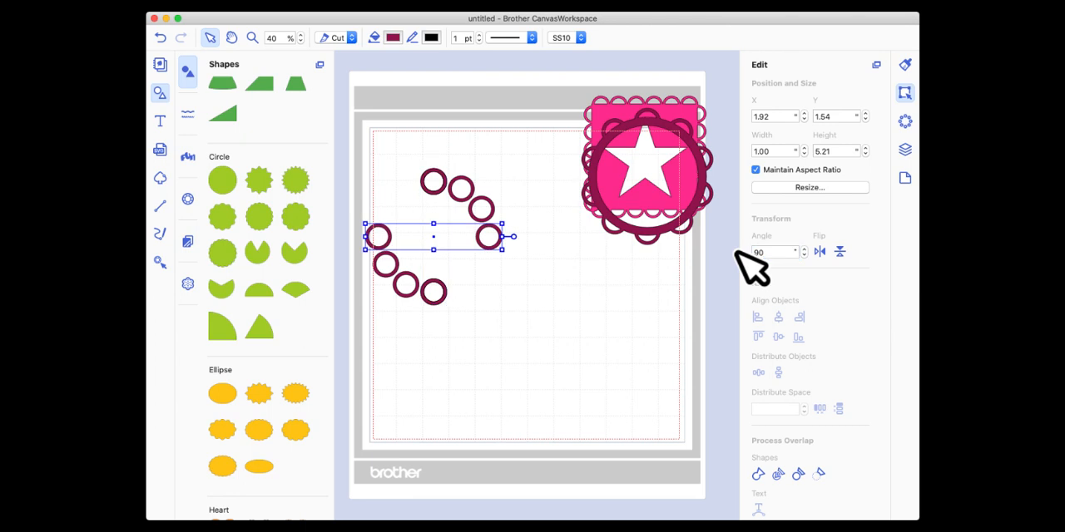
pyautogui.click(436, 183)
pyautogui.click(752, 252)
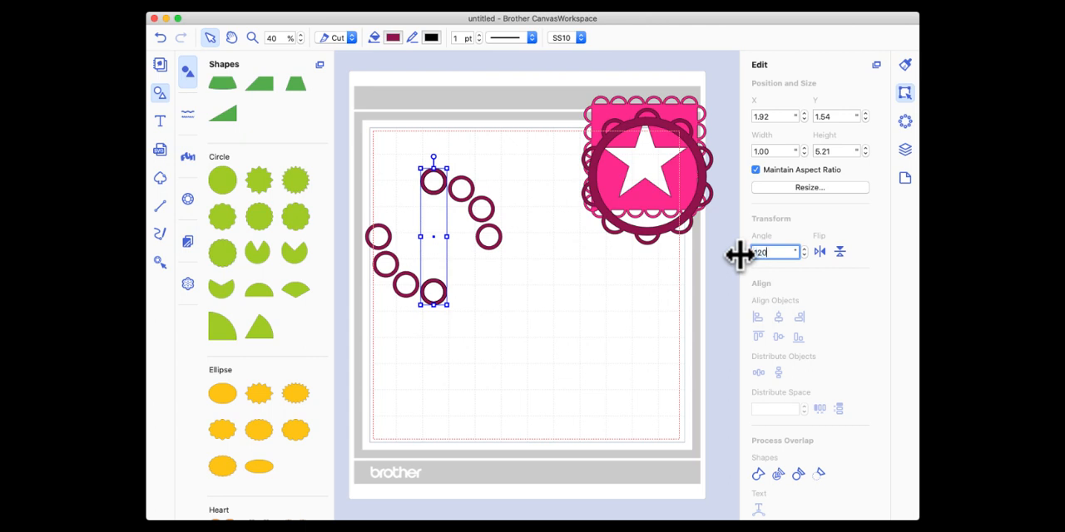
pyautogui.write('120')
pyautogui.press('Return')
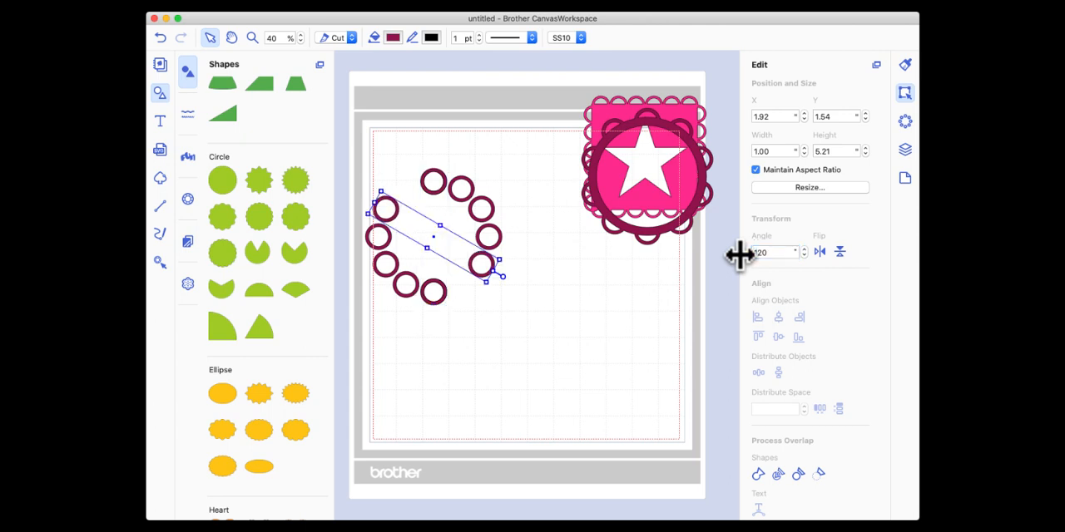
# Rotate another vertical ring pair to 150° to complete the circle of rings.
pyautogui.click(434, 183)
pyautogui.click(774, 250)
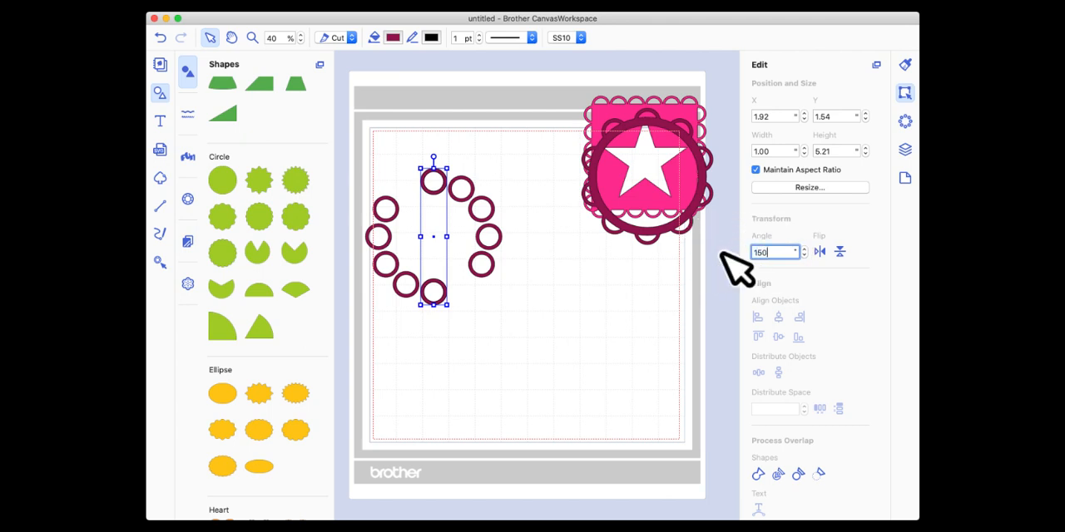
pyautogui.press('Return')
pyautogui.click(572, 365)
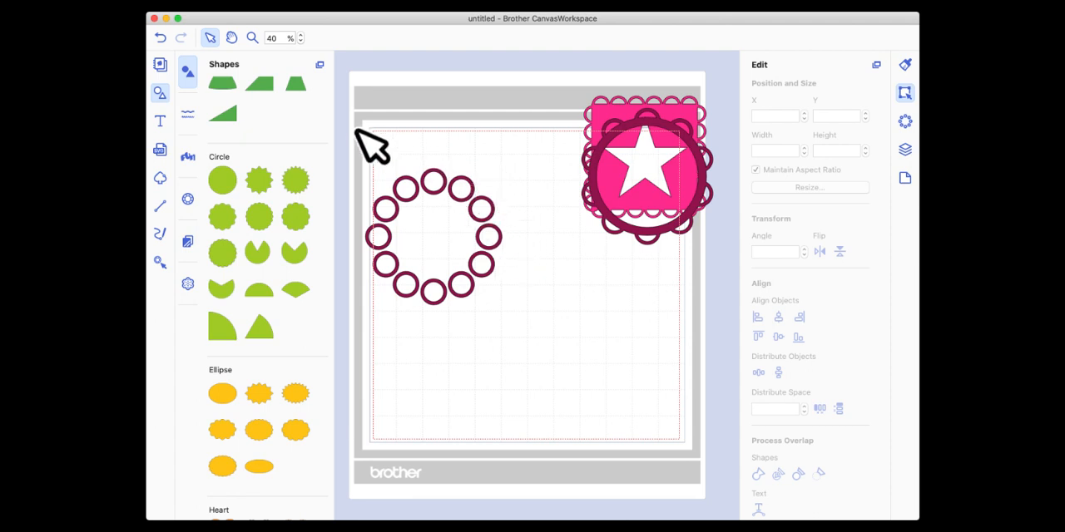
# Group the six rotated ring pairs and move the group fully inside the mat's cutting area.
pyautogui.moveTo(356, 133); pyautogui.dragTo(543, 353)
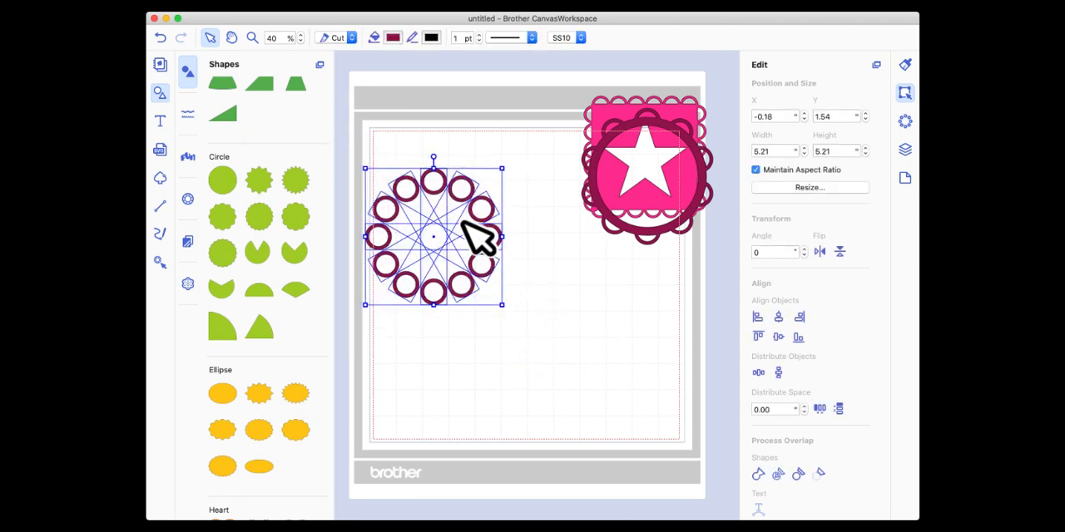
pyautogui.rightClick(446, 188)
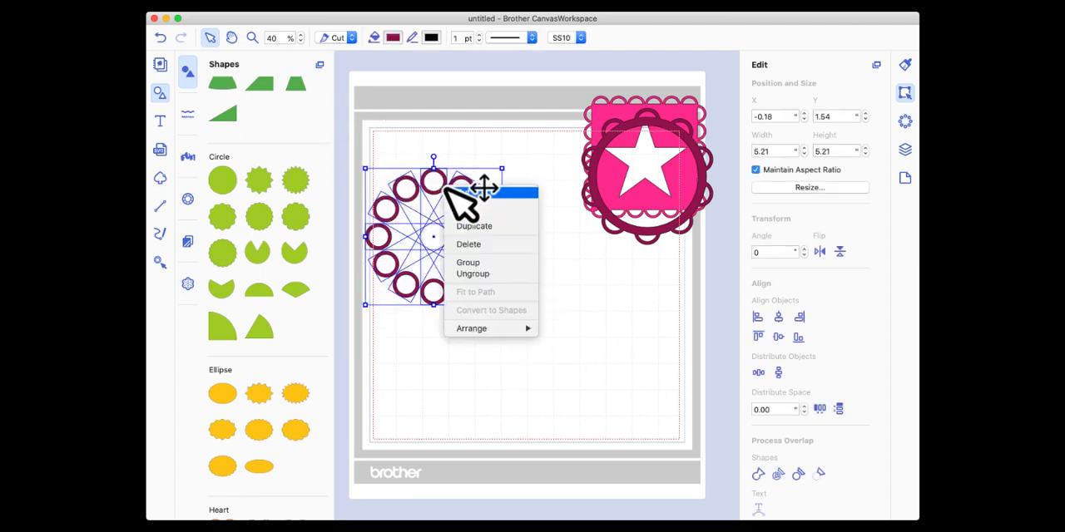
pyautogui.click(481, 265)
pyautogui.moveTo(459, 186); pyautogui.dragTo(485, 164)
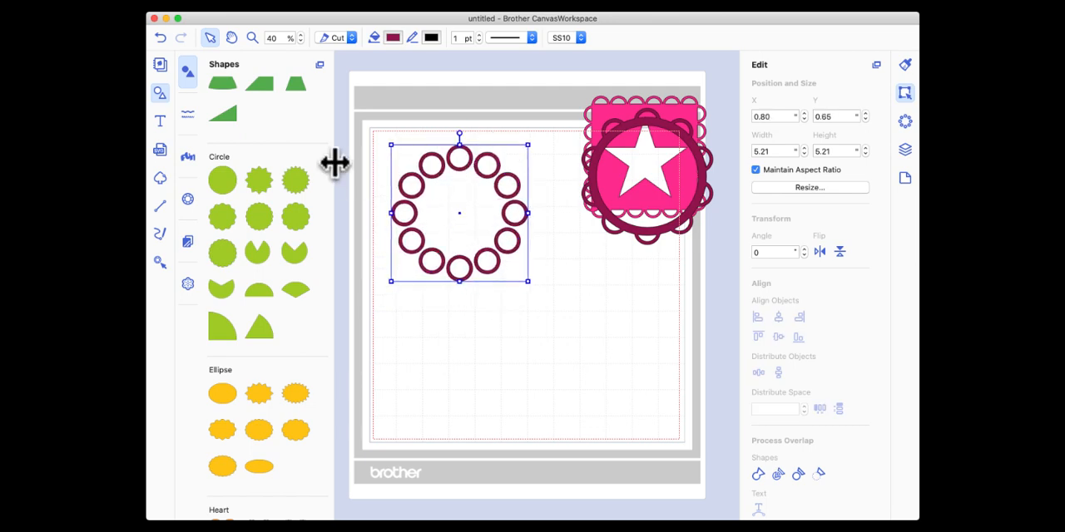
# Add a plain circle about 4.37 wide over the grouped rings, roughly in their middle.
pyautogui.moveTo(221, 180); pyautogui.dragTo(520, 277)
pyautogui.moveTo(494, 242); pyautogui.dragTo(490, 239)
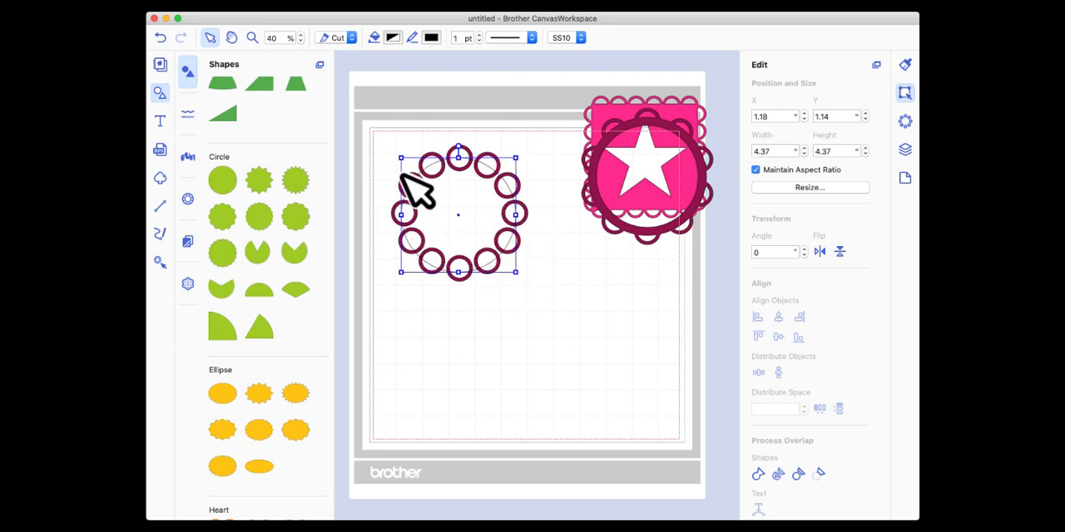
# Centre the plain circle and the ring group on each other both ways and weld them into one scalloped shape.
pyautogui.moveTo(375, 124); pyautogui.dragTo(535, 350)
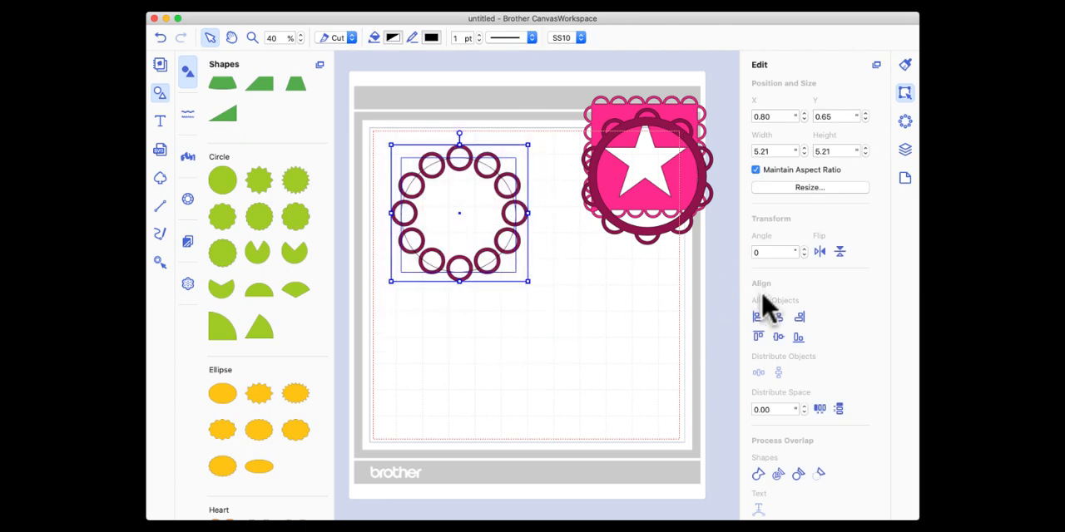
pyautogui.click(776, 317)
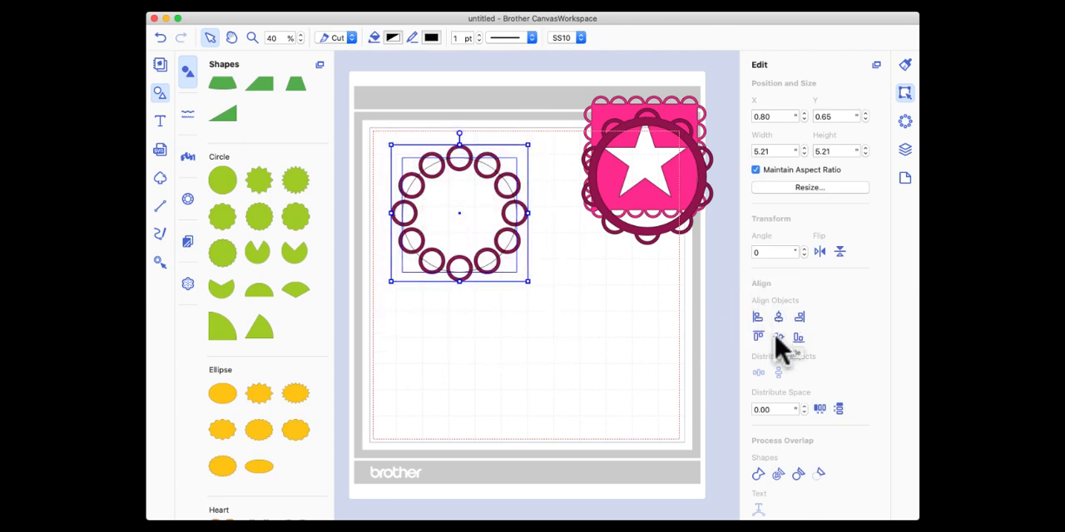
pyautogui.click(776, 337)
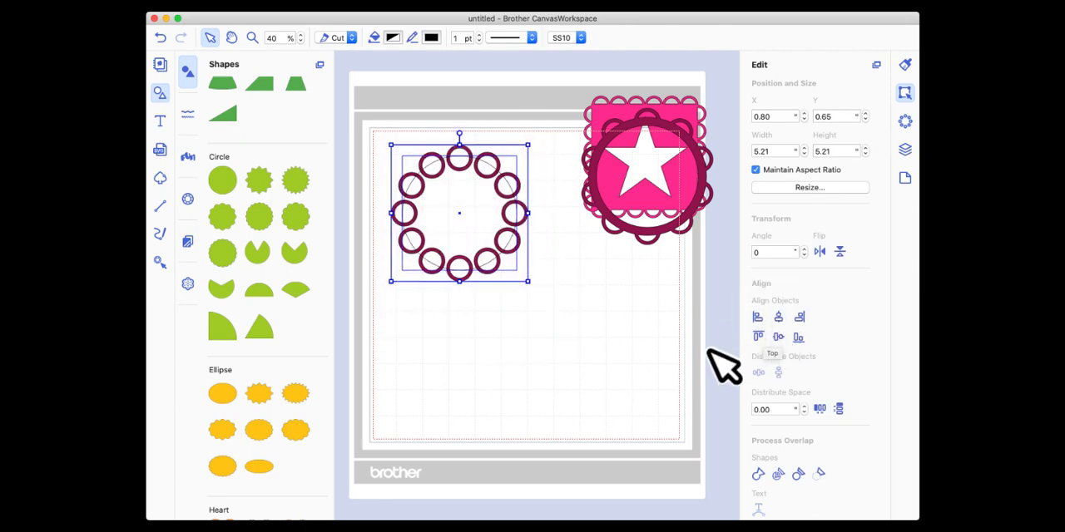
pyautogui.click(758, 475)
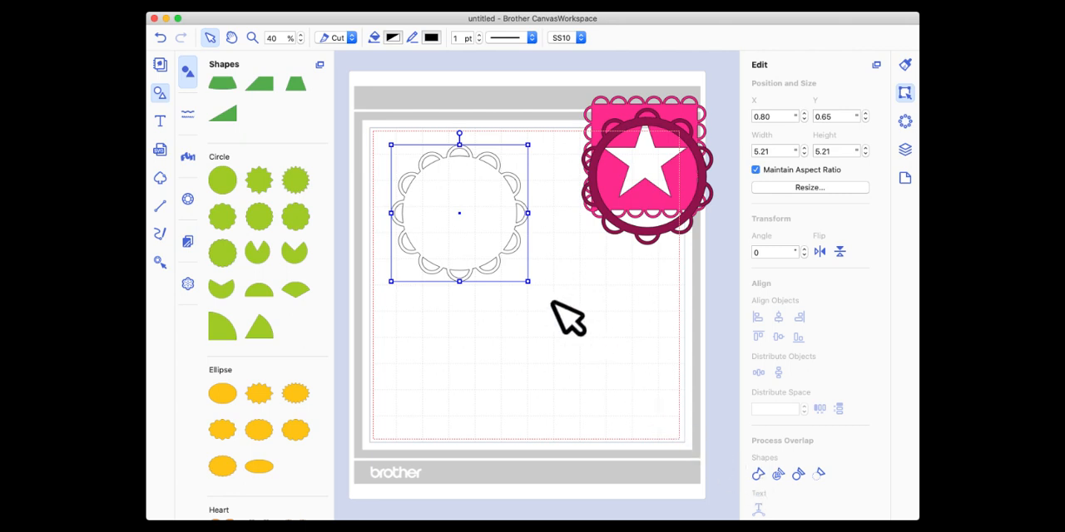
# Move the maroon frame off the star frame and fill the new welded scalloped circle with Aqua blue.
pyautogui.moveTo(684, 221); pyautogui.dragTo(629, 361)
pyautogui.moveTo(472, 234)
pyautogui.mouseDown()
pyautogui.moveTo(452, 229)
pyautogui.moveTo(460, 223)
pyautogui.mouseUp()
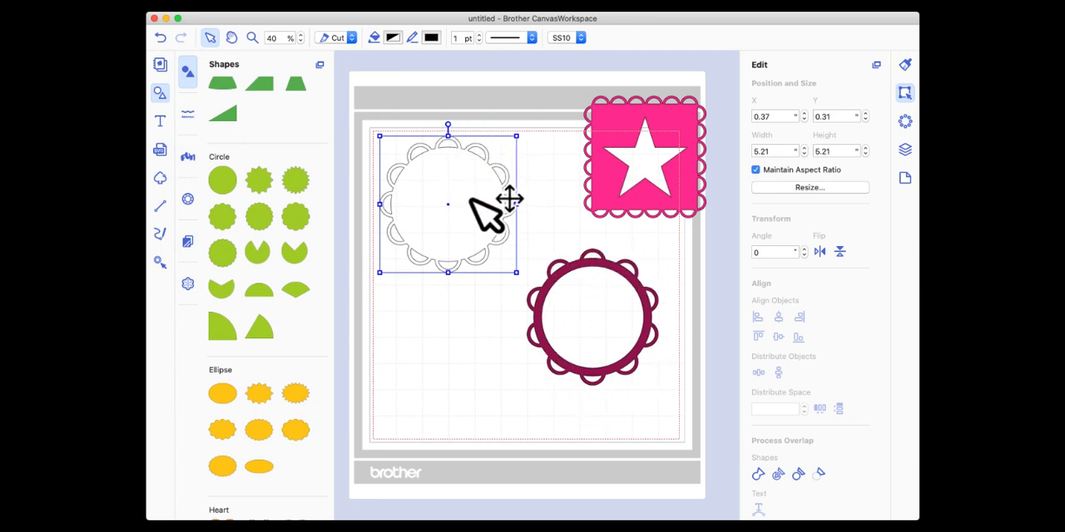
pyautogui.click(393, 39)
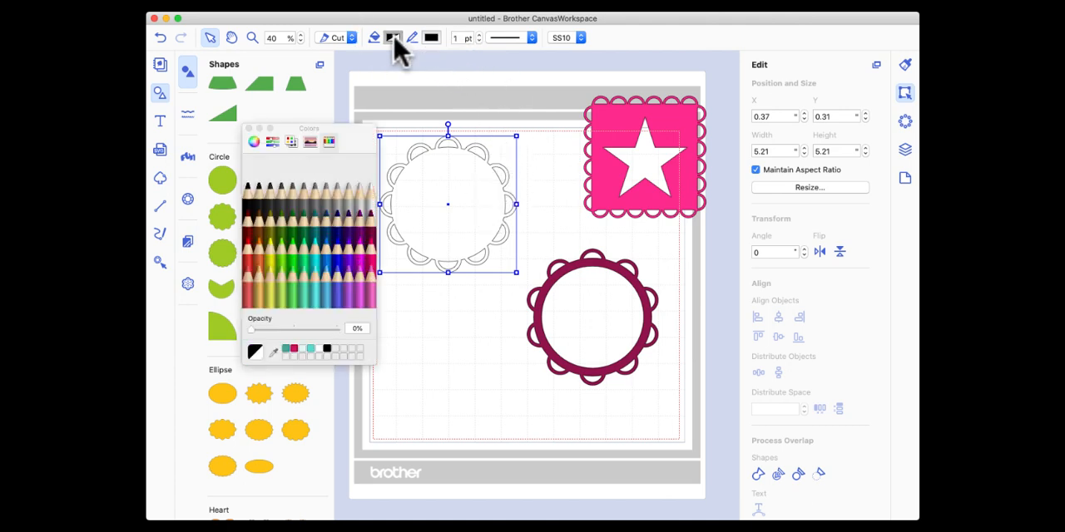
pyautogui.click(326, 246)
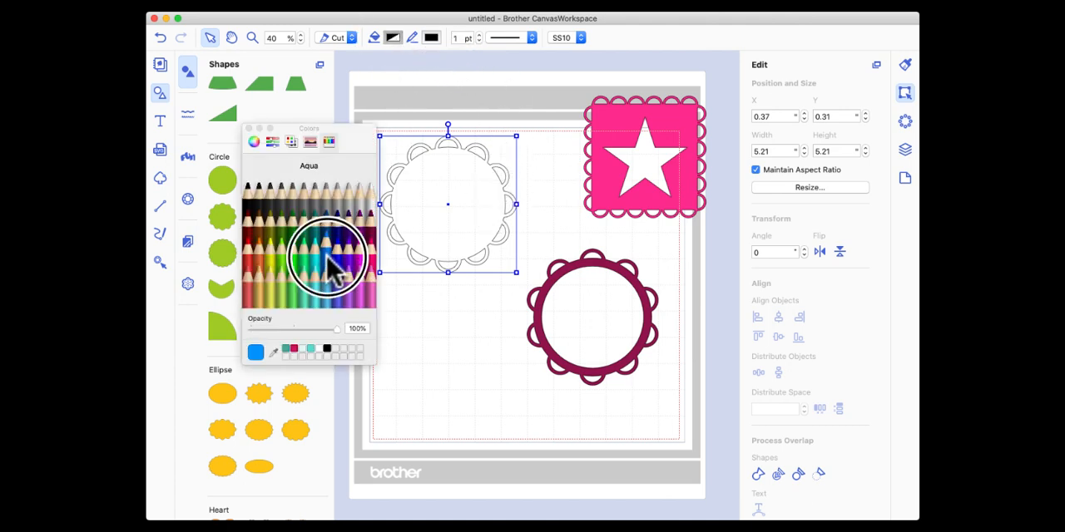
pyautogui.click(248, 129)
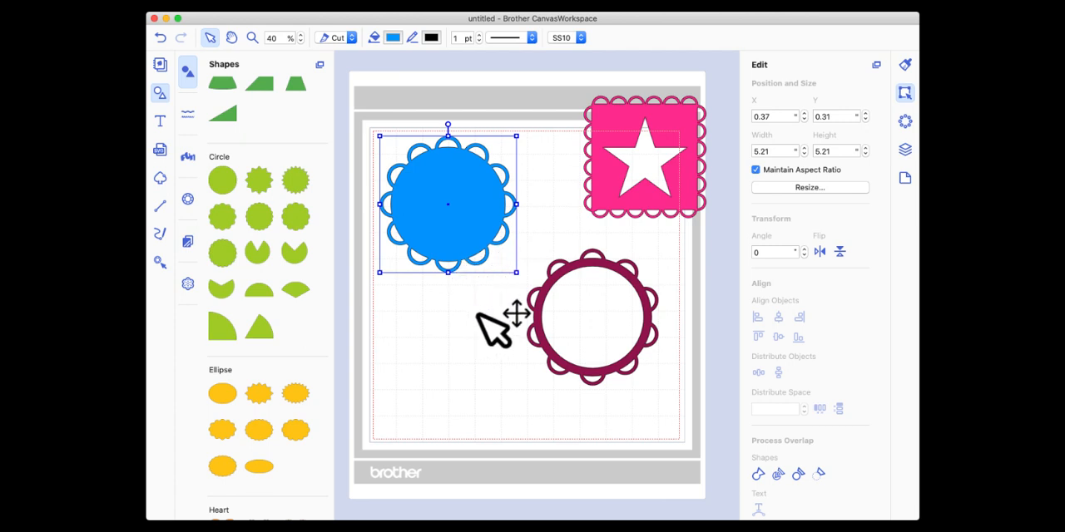
# Arrange the three designs separately on the mat, with the maroon frame below the blue circle and the star frame beside them.
pyautogui.moveTo(457, 207); pyautogui.dragTo(470, 204)
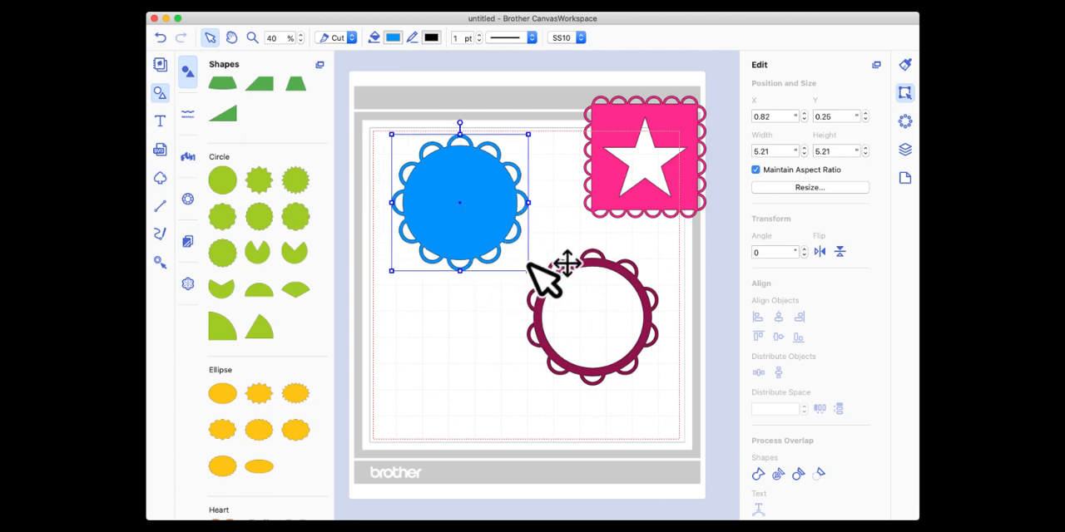
pyautogui.moveTo(597, 261); pyautogui.dragTo(434, 304)
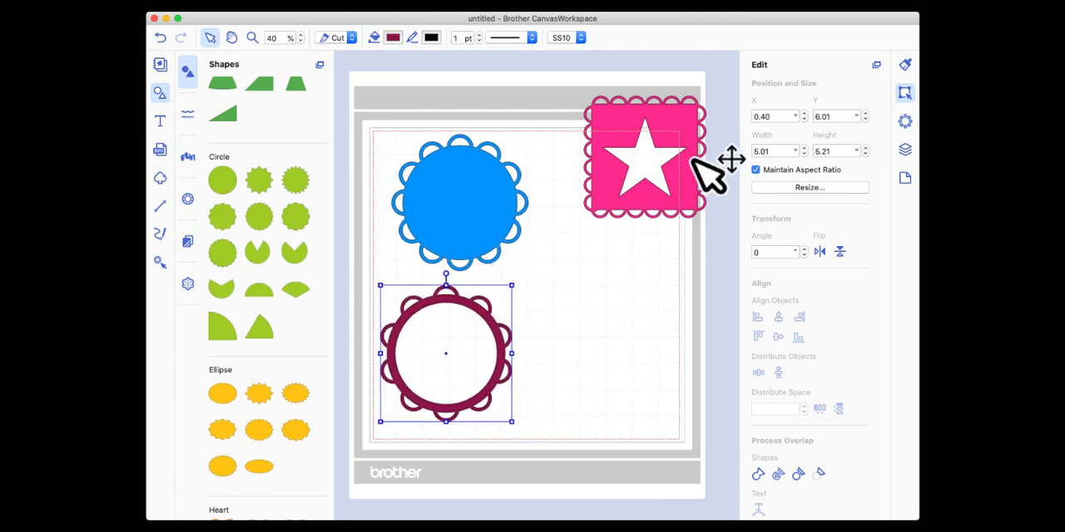
pyautogui.moveTo(689, 172); pyautogui.dragTo(633, 303)
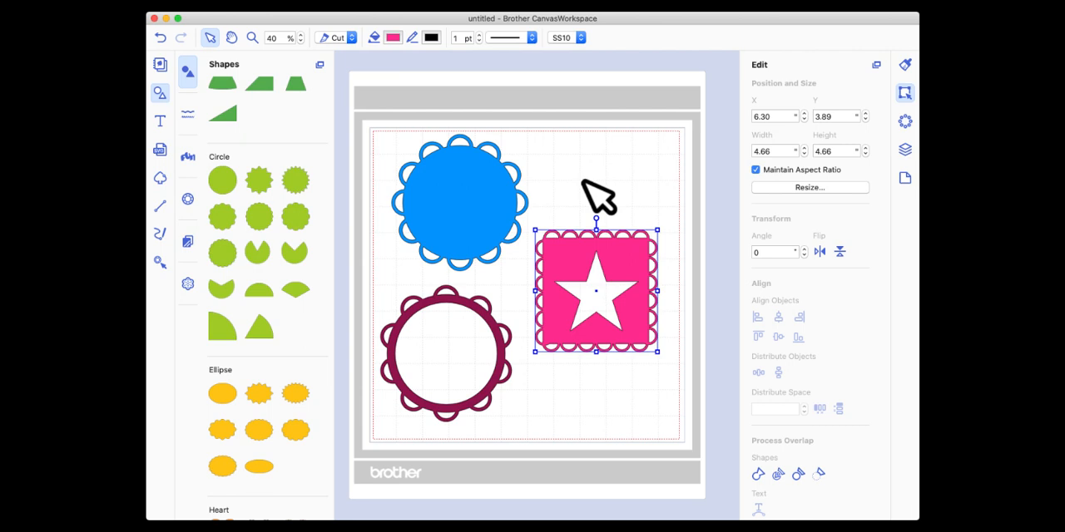
# Examine the rhinestone settings for the star frame and return to its position and size settings.
pyautogui.click(905, 122)
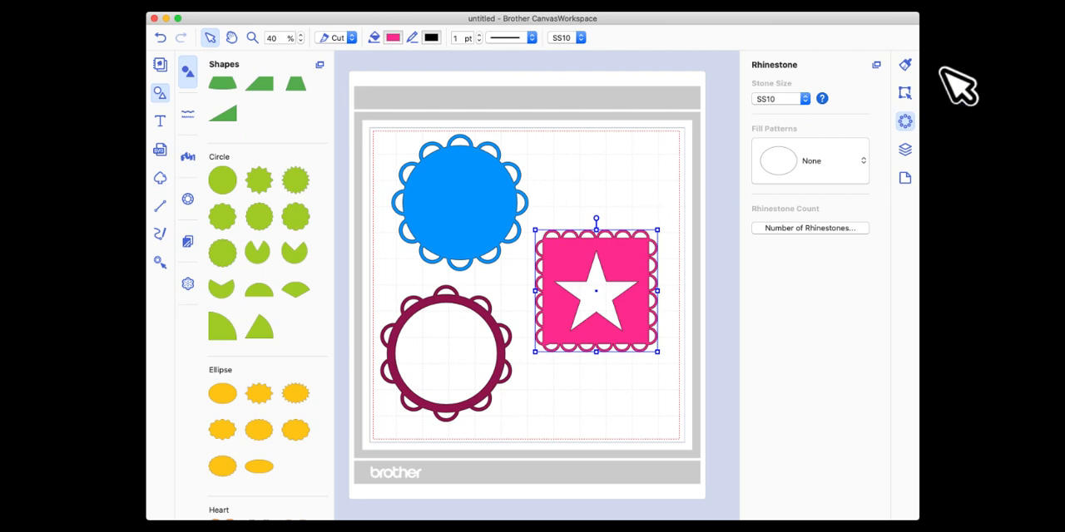
pyautogui.click(905, 95)
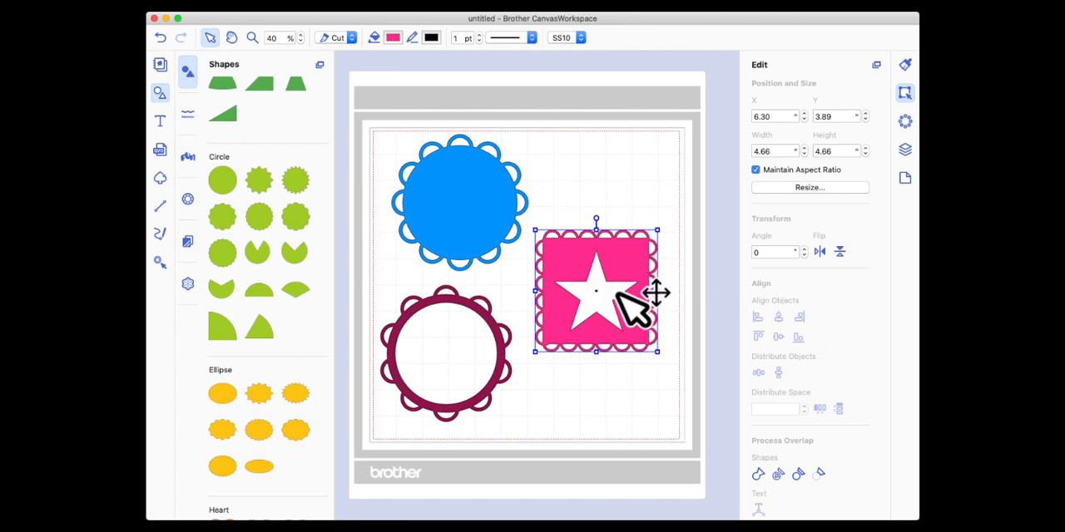
# Move the star frame up beside the blue scalloped circle and add a plain circle below it.
pyautogui.moveTo(613, 277); pyautogui.dragTo(619, 235)
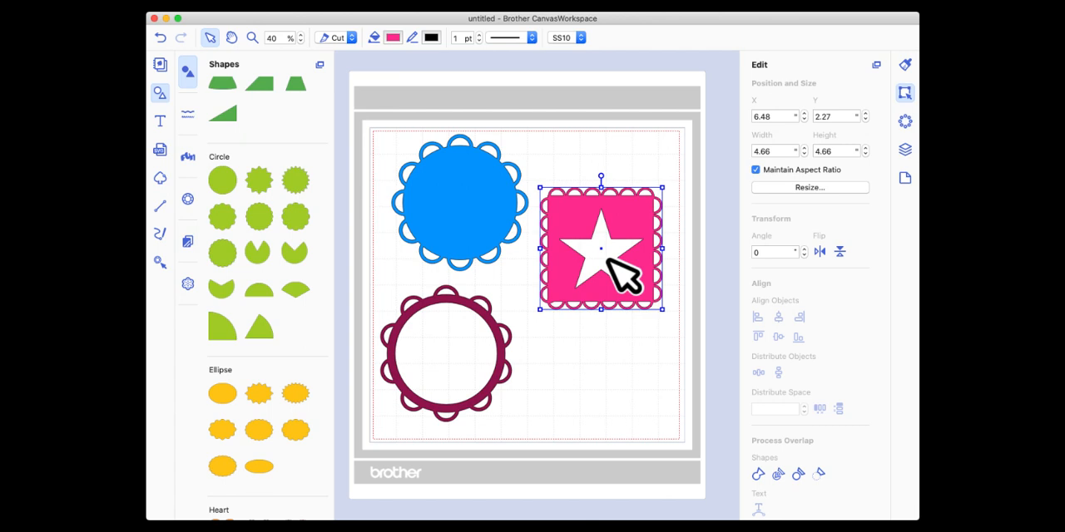
pyautogui.click(597, 381)
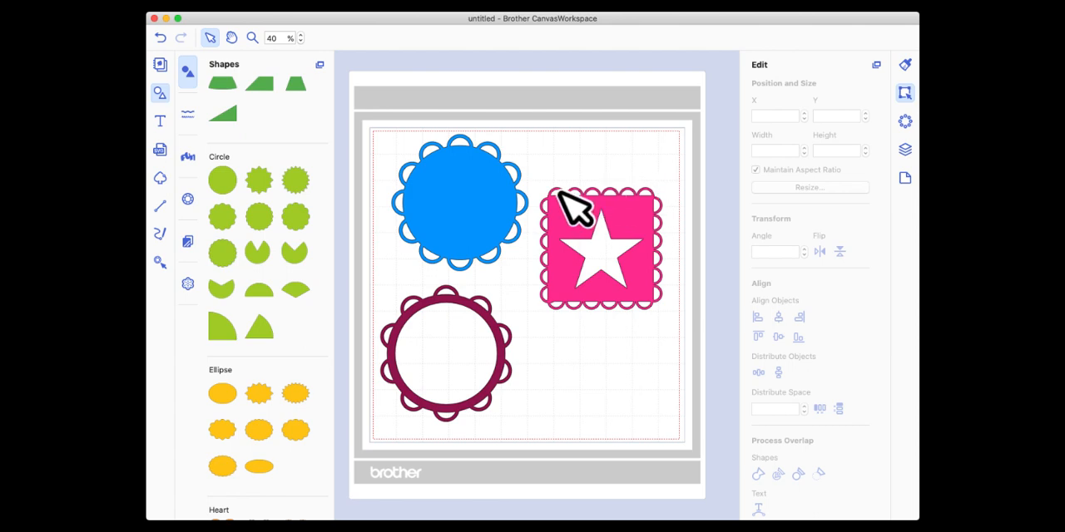
pyautogui.moveTo(230, 186); pyautogui.dragTo(611, 363)
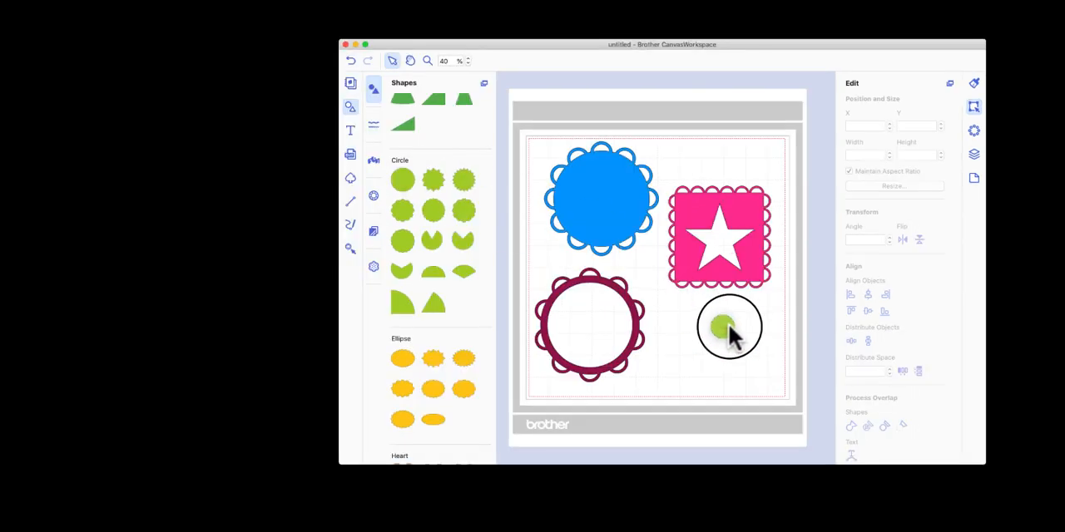
pyautogui.moveTo(728, 326); pyautogui.dragTo(724, 325)
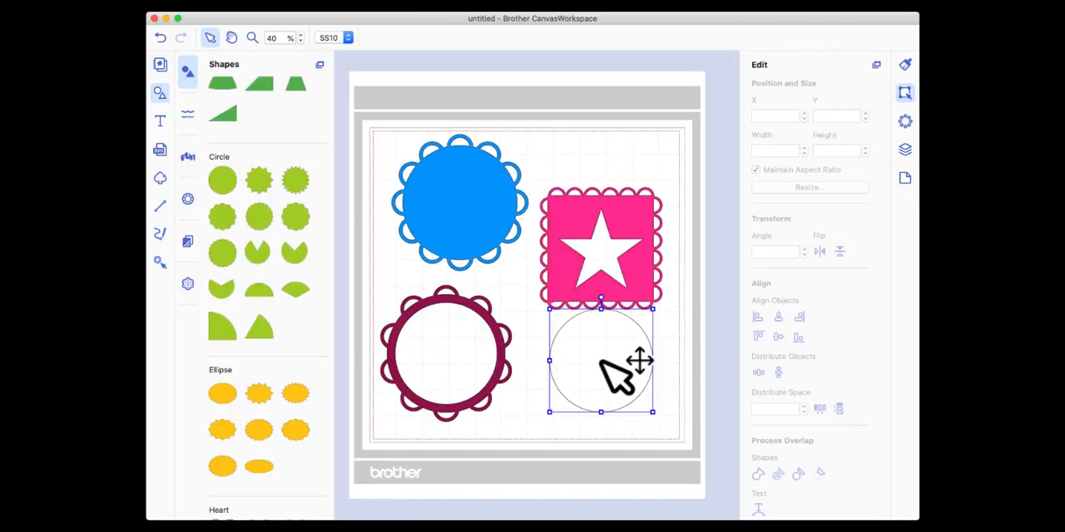
pyautogui.moveTo(744, 215); pyautogui.dragTo(735, 169)
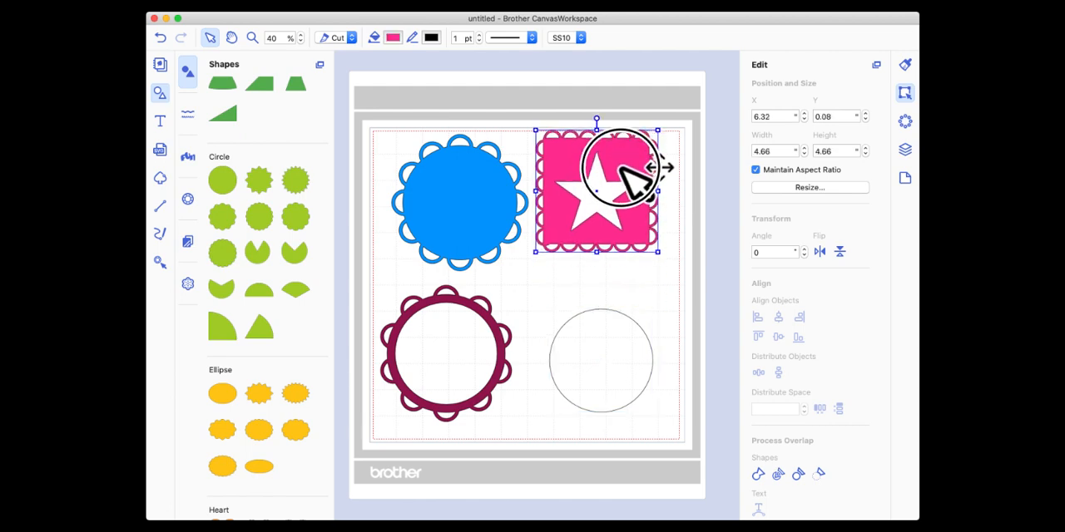
pyautogui.moveTo(622, 166); pyautogui.dragTo(621, 161)
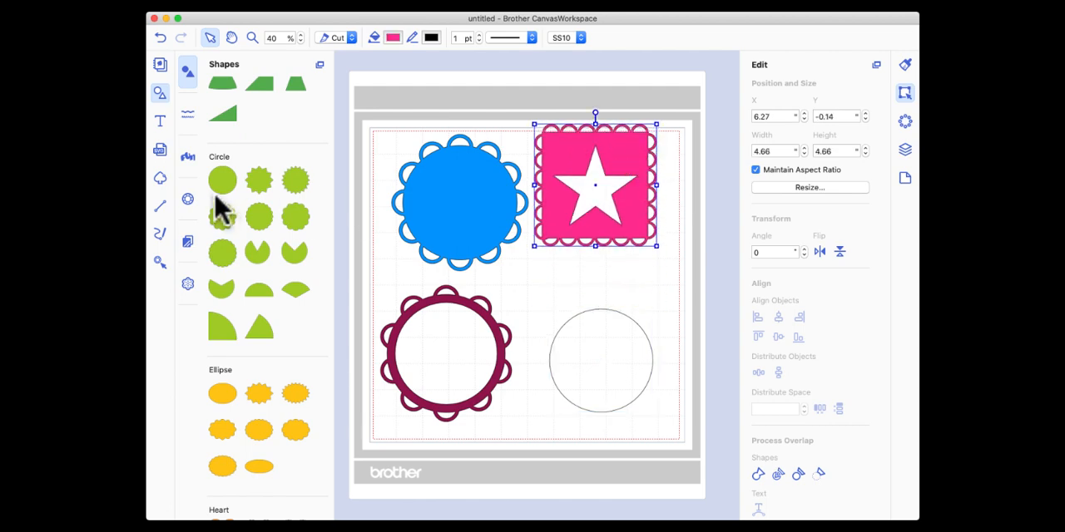
# Add a second plain circle, scale it down to about 2.79 wide and move it over the larger circle's lower edge.
pyautogui.moveTo(218, 199); pyautogui.dragTo(605, 356)
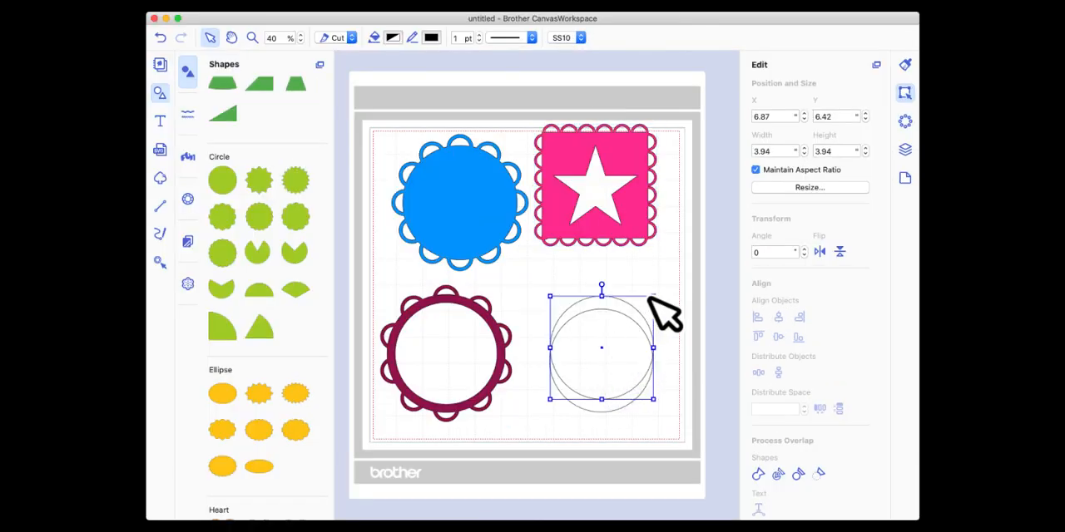
pyautogui.moveTo(653, 296); pyautogui.dragTo(624, 327)
pyautogui.moveTo(576, 372); pyautogui.dragTo(598, 411)
# Fill the larger plain circle with Maroon and the smaller one with Bubblegum.
pyautogui.click(594, 345)
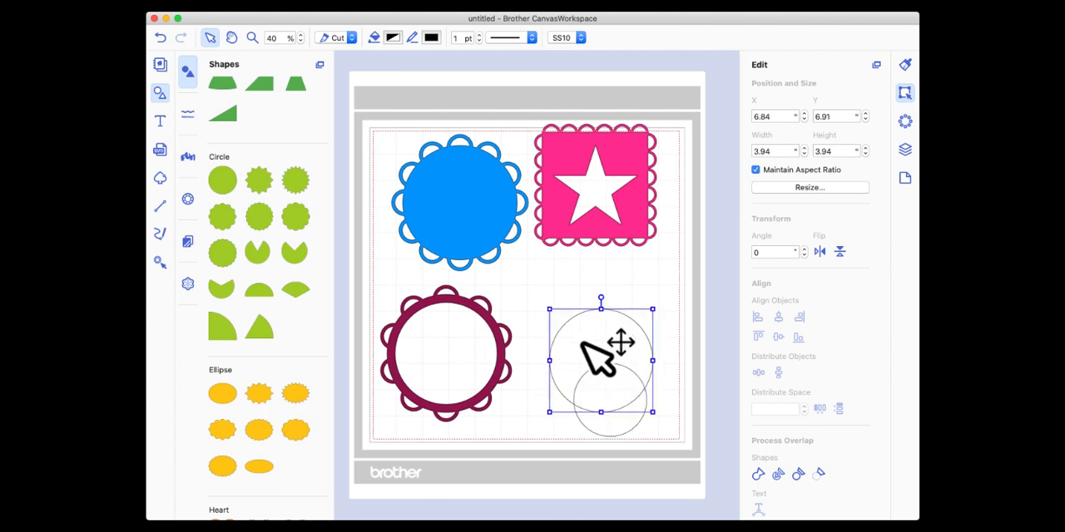
pyautogui.click(393, 38)
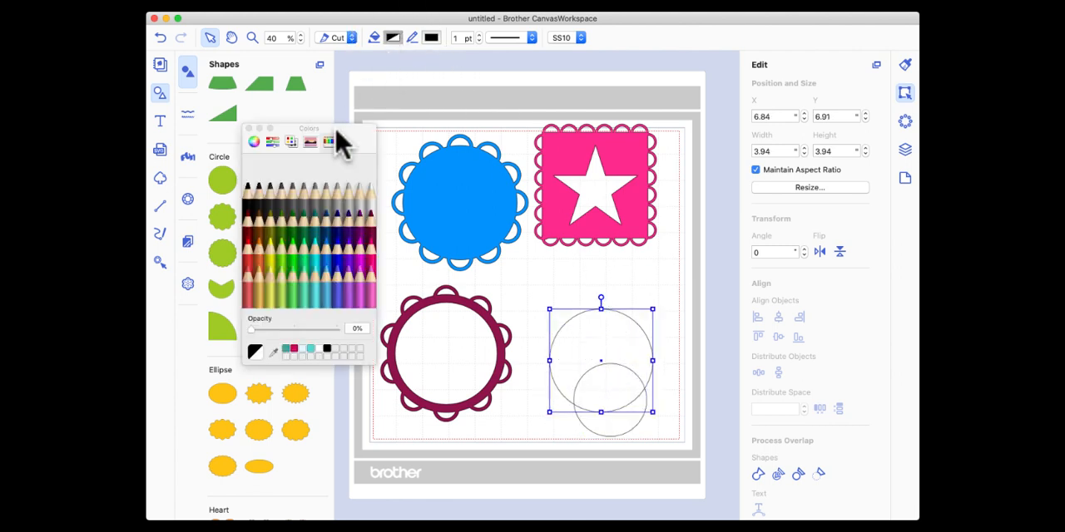
pyautogui.click(374, 238)
pyautogui.click(611, 423)
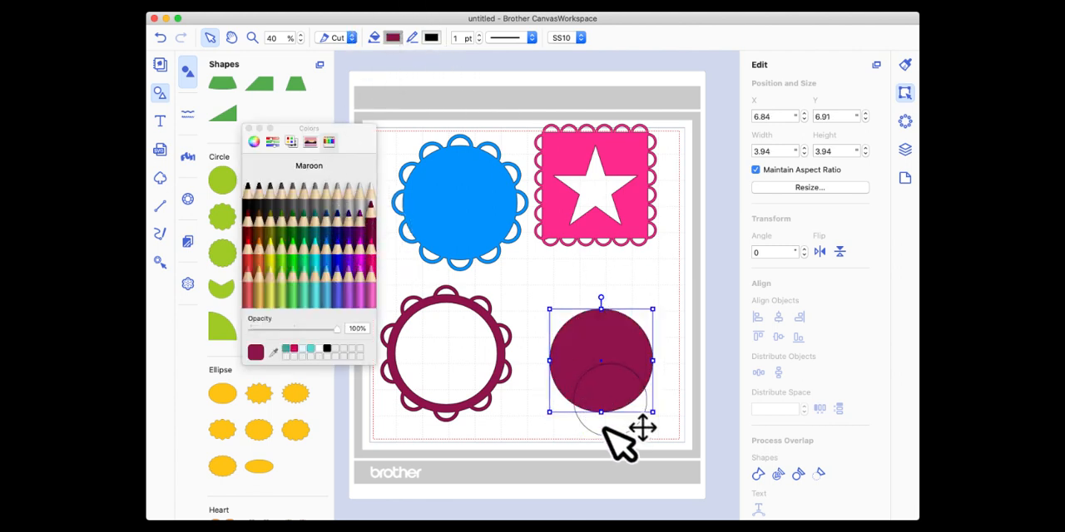
pyautogui.click(355, 271)
# Centre the pink circle in the maroon circle and subtract it to form a ring, scaled down to about 2.72 wide.
pyautogui.moveTo(602, 405); pyautogui.dragTo(593, 376)
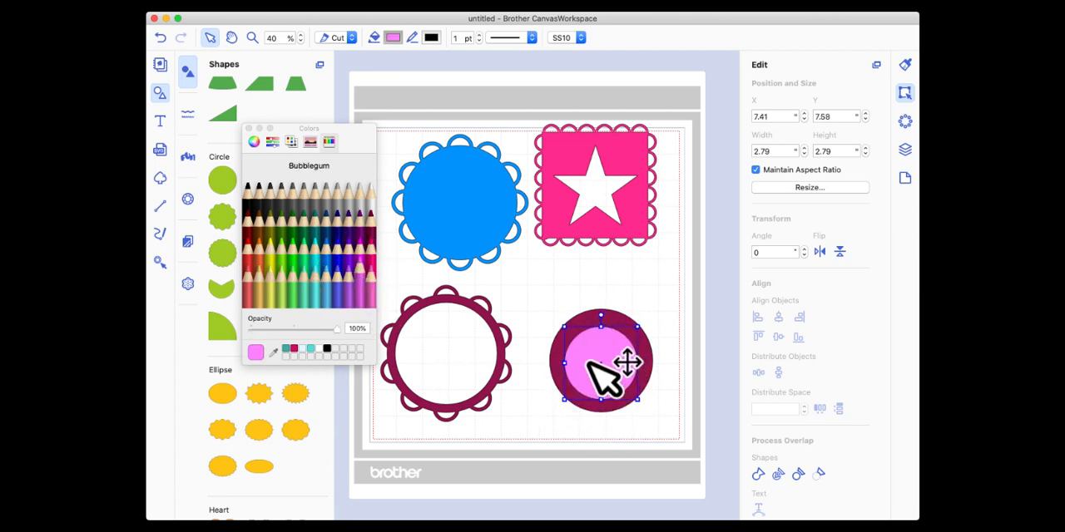
pyautogui.moveTo(562, 295); pyautogui.dragTo(625, 394)
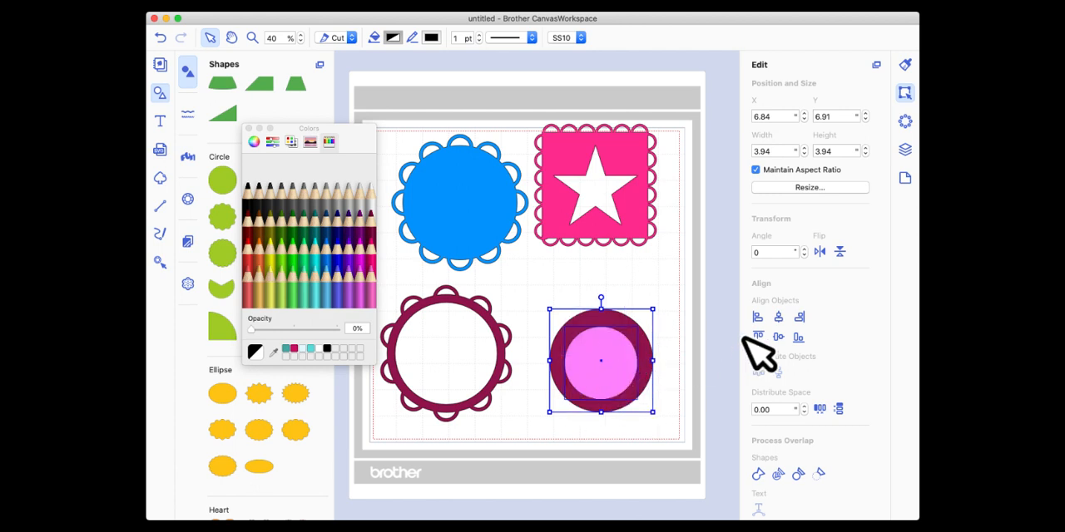
pyautogui.click(778, 338)
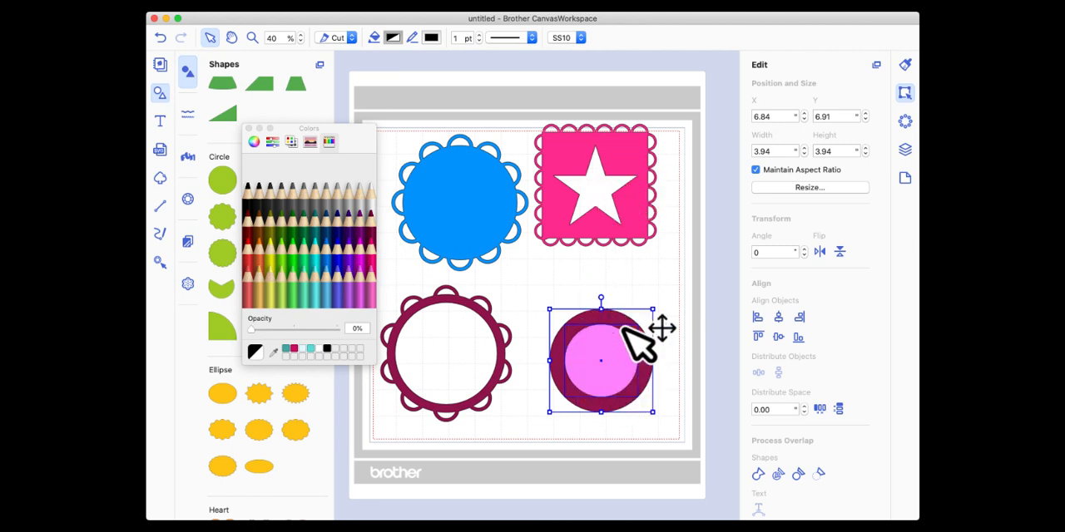
pyautogui.click(818, 474)
pyautogui.moveTo(626, 319); pyautogui.dragTo(595, 306)
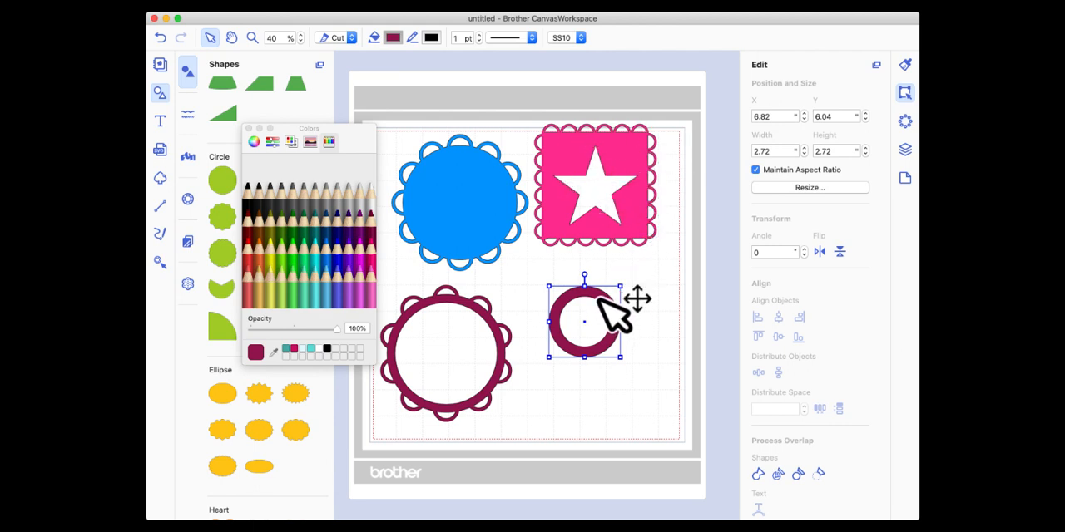
# Clear the mat by deleting the ring, star frame, blue scalloped circle and maroon frame, and close the colour palette.
pyautogui.press('Delete')
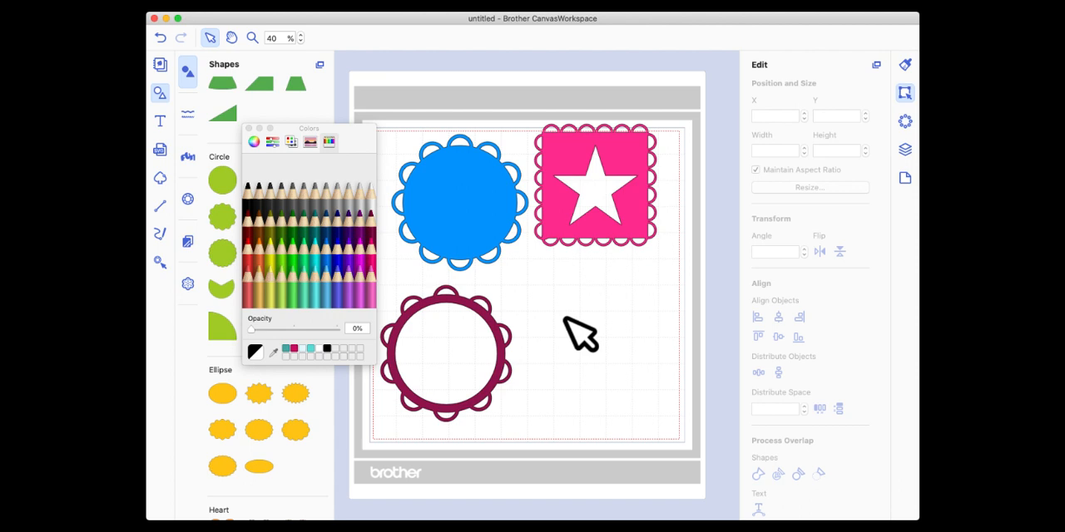
pyautogui.hscroll(1, 566, 316)
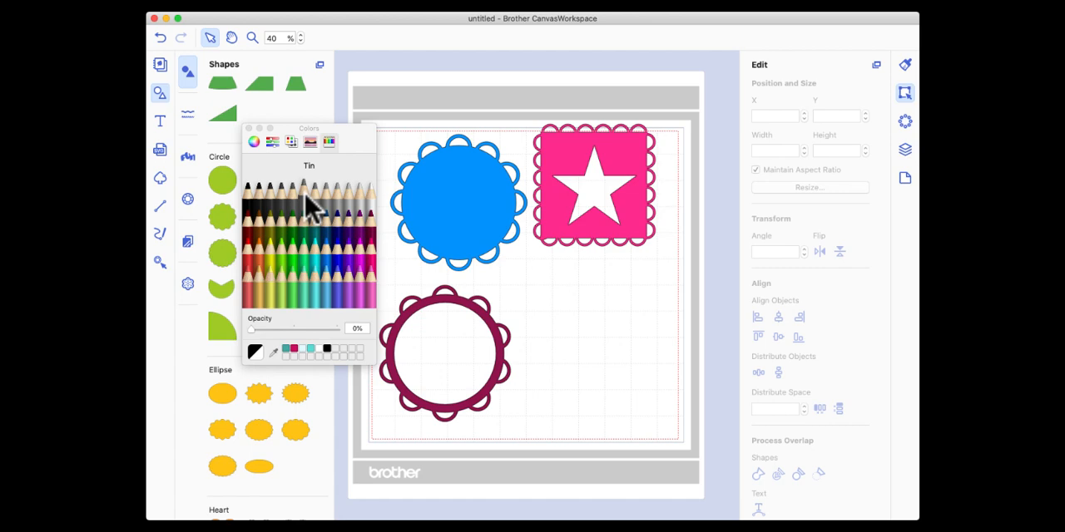
pyautogui.click(248, 129)
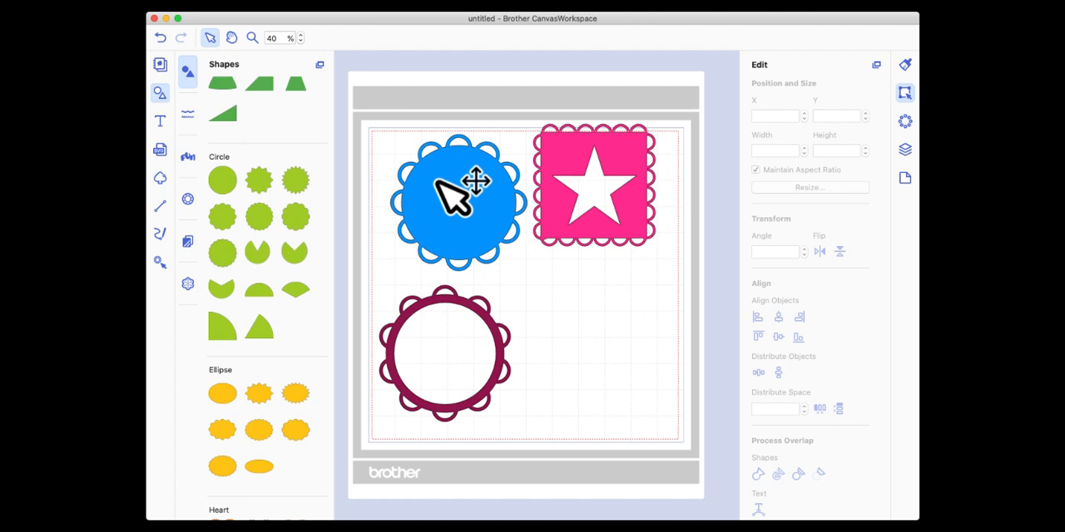
pyautogui.click(608, 158)
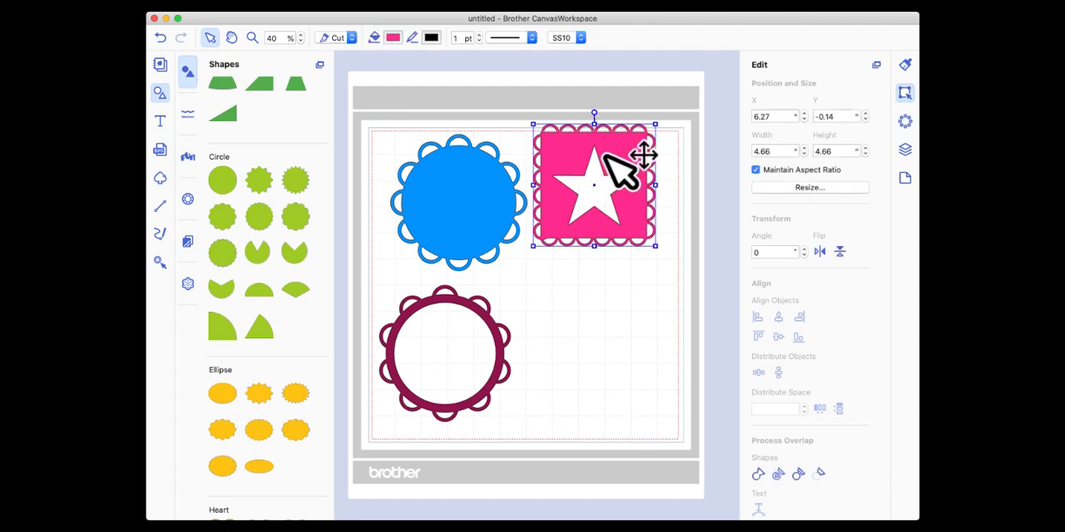
pyautogui.press('Delete')
pyautogui.click(483, 178)
pyautogui.press('Delete')
pyautogui.click(463, 298)
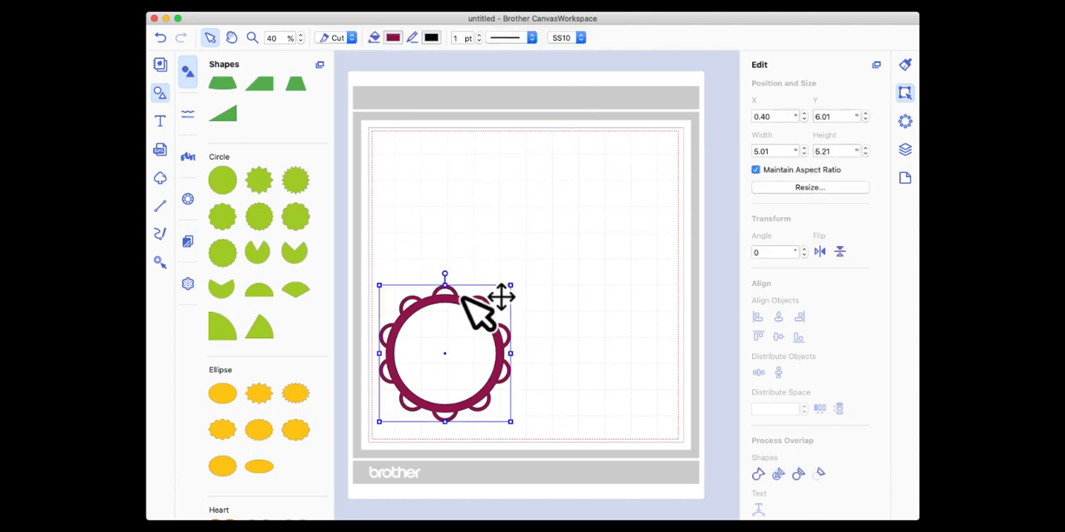
pyautogui.press('Delete')
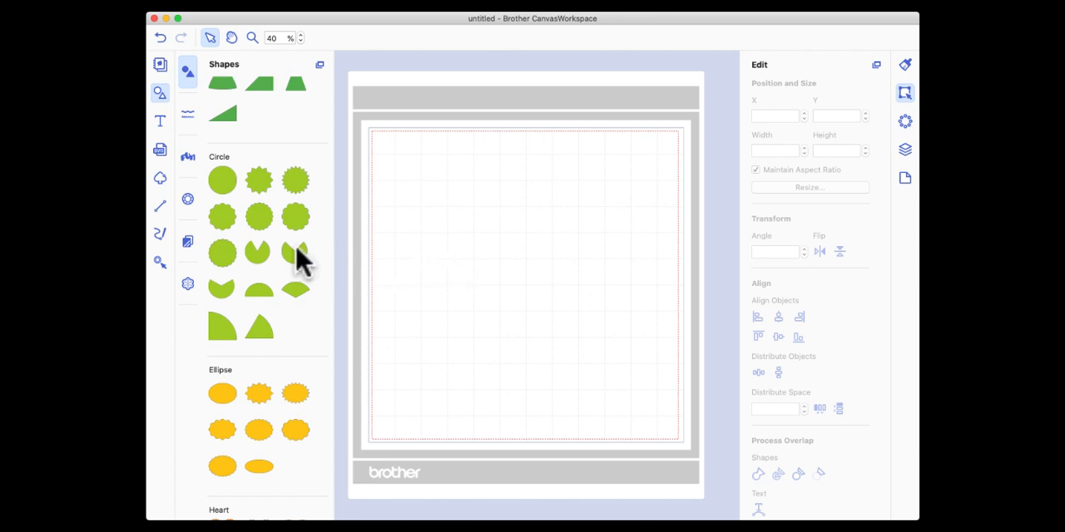
# Examine the shapes available in the shape library, from the rectangles to the Others category.
pyautogui.scroll(10, 286, 199)
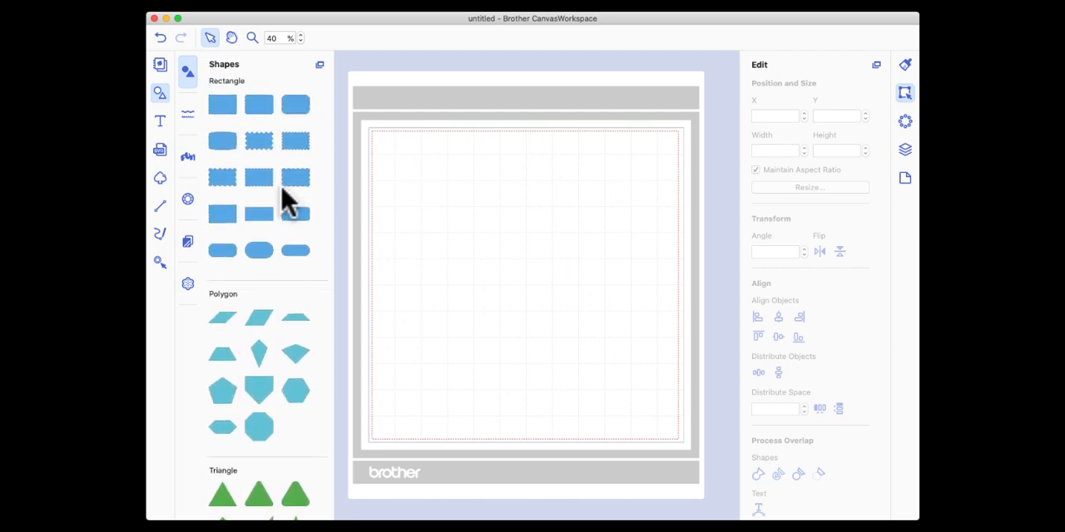
pyautogui.scroll(-5, 285, 200)
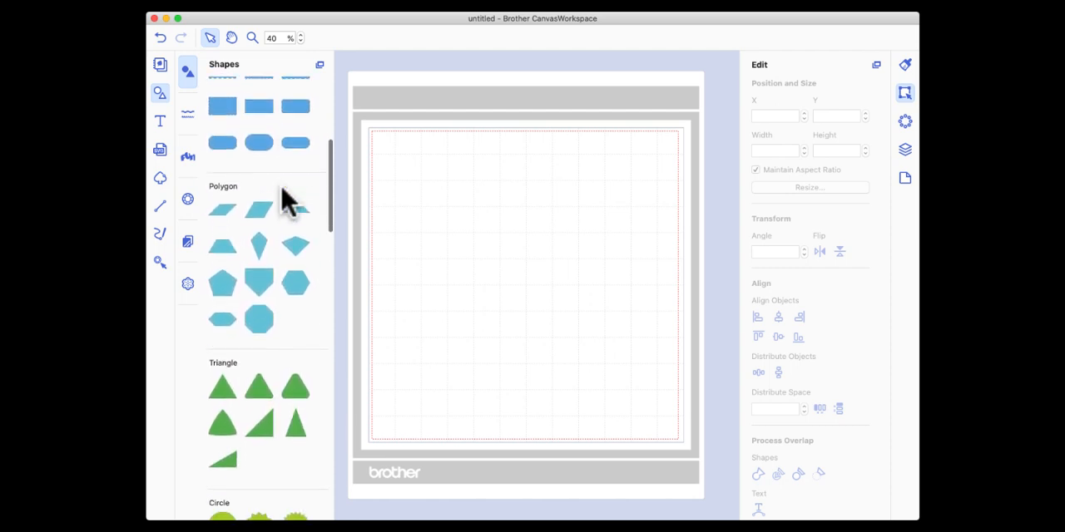
pyautogui.scroll(-3, 286, 200)
pyautogui.scroll(-10, 286, 200)
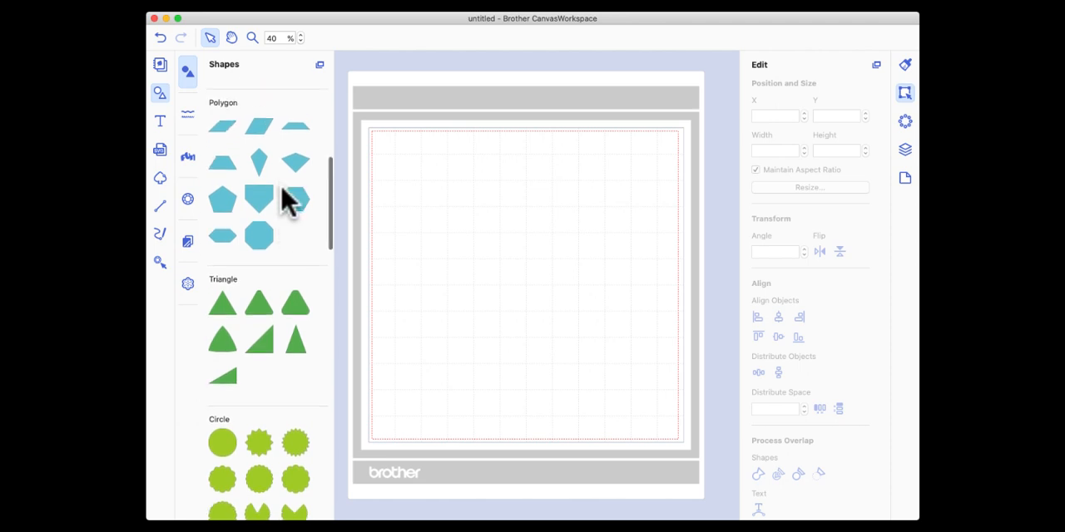
pyautogui.scroll(-10, 285, 200)
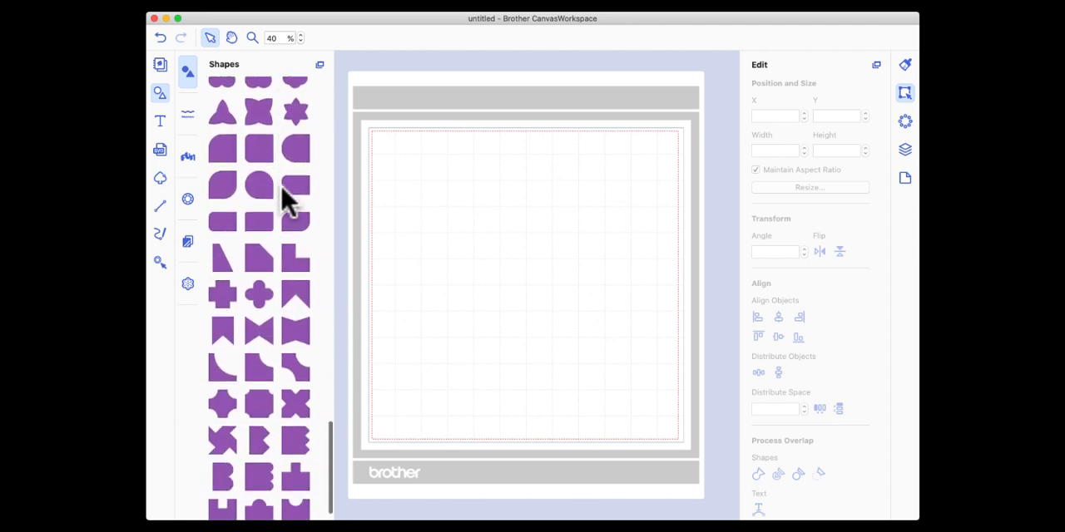
pyautogui.scroll(-2, 286, 199)
pyautogui.scroll(7, 286, 200)
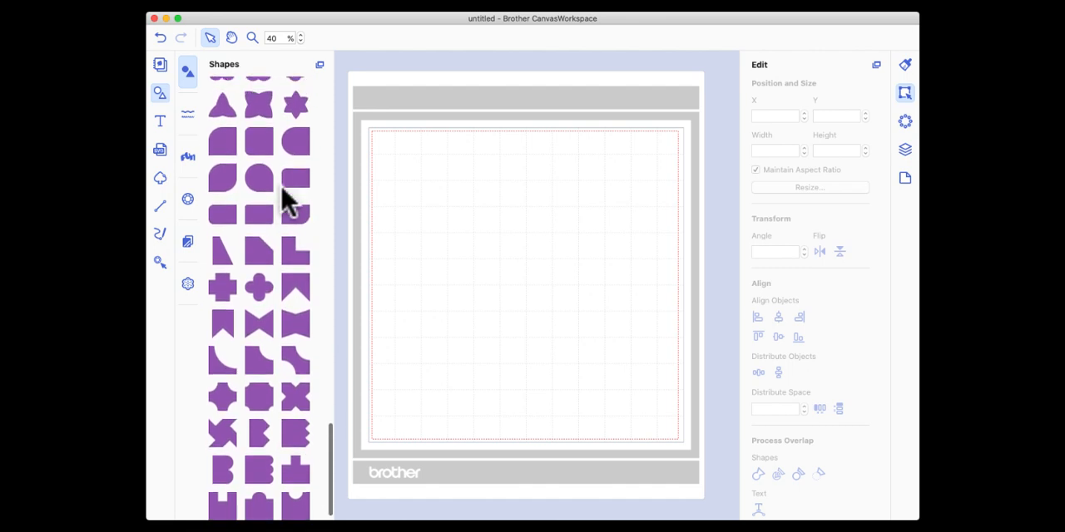
pyautogui.scroll(9, 285, 200)
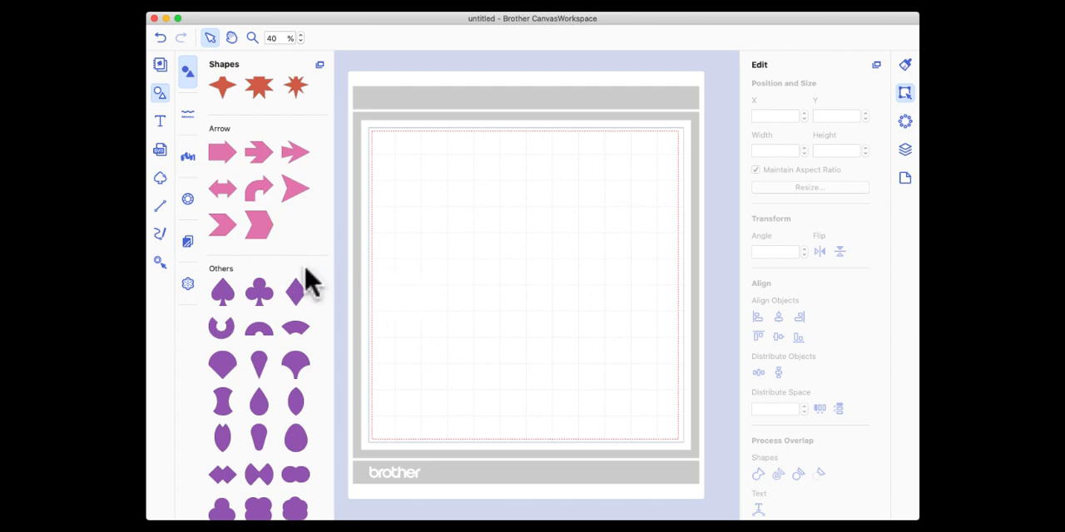
# Add the narrow isosceles triangle from the Triangle shapes to the mat and rotate it to 180°.
pyautogui.scroll(6, 306, 281)
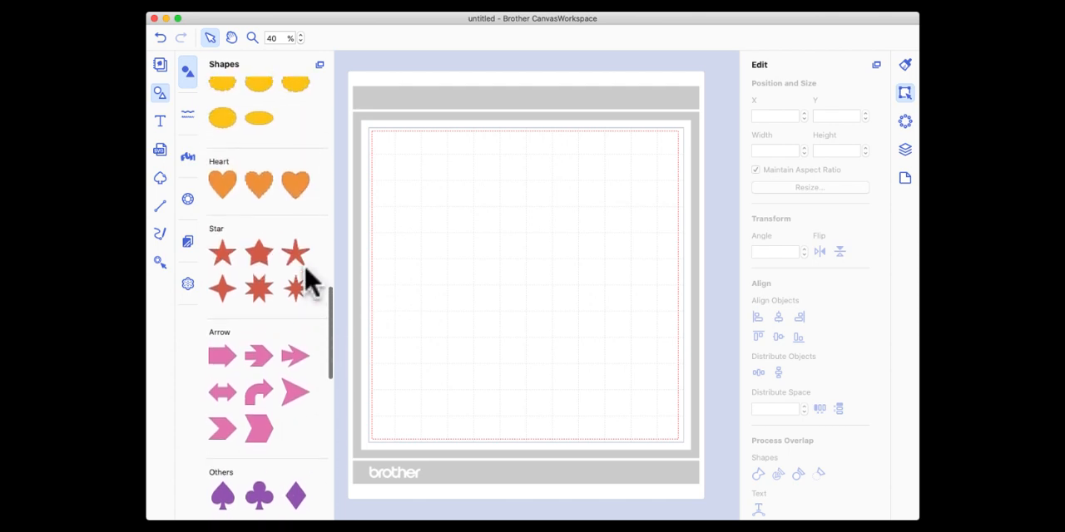
pyautogui.scroll(8, 306, 281)
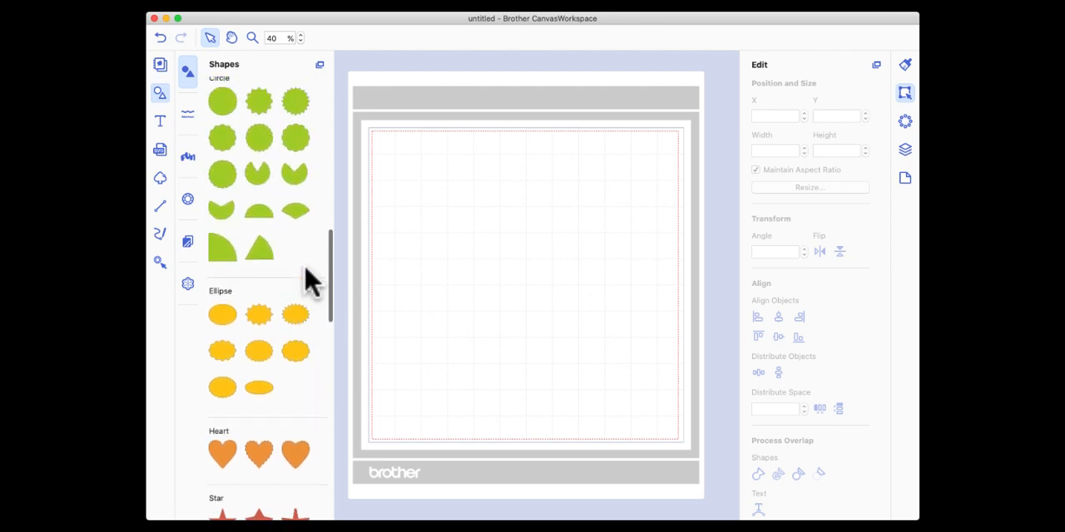
pyautogui.scroll(2, 306, 281)
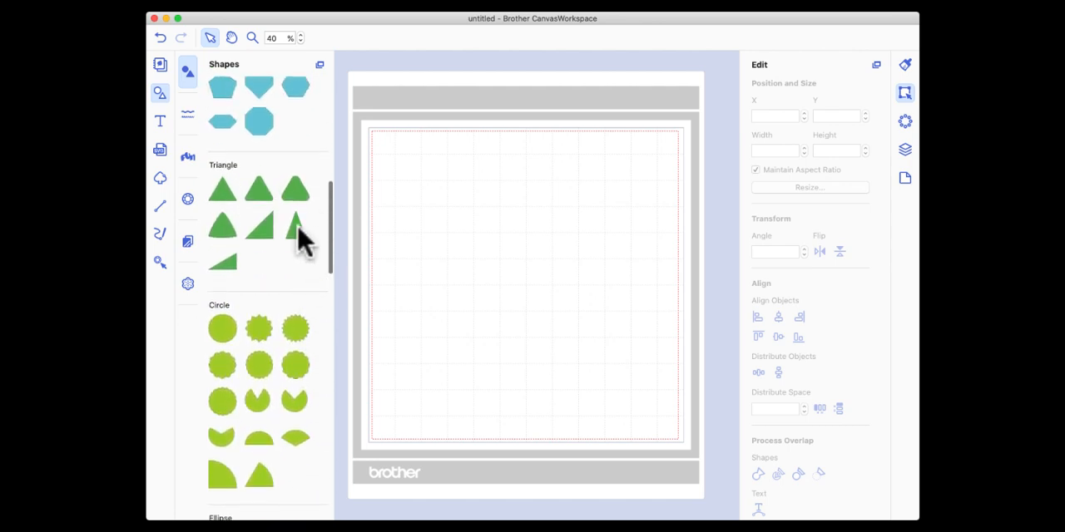
pyautogui.click(295, 232)
pyautogui.moveTo(296, 232); pyautogui.dragTo(467, 242)
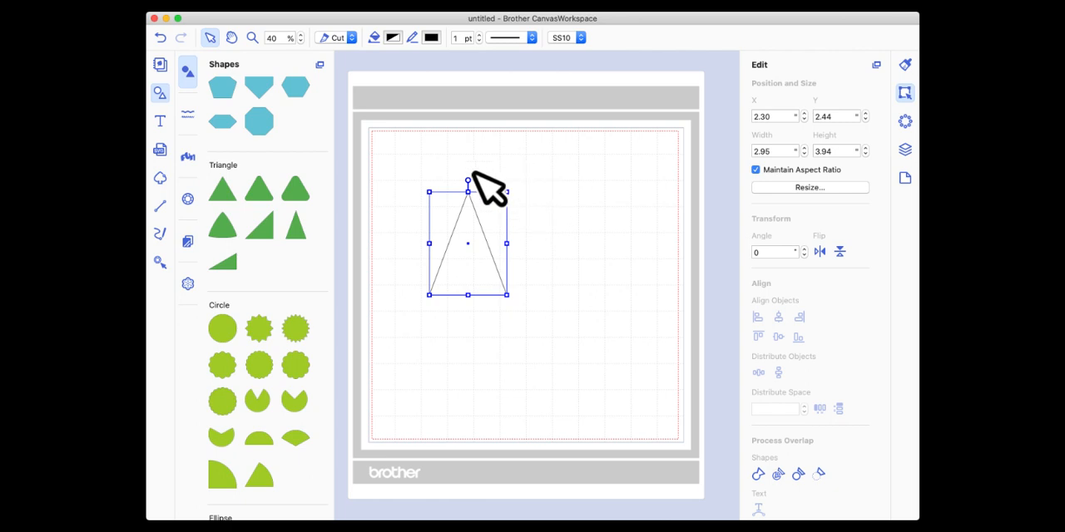
pyautogui.moveTo(470, 180); pyautogui.dragTo(475, 369)
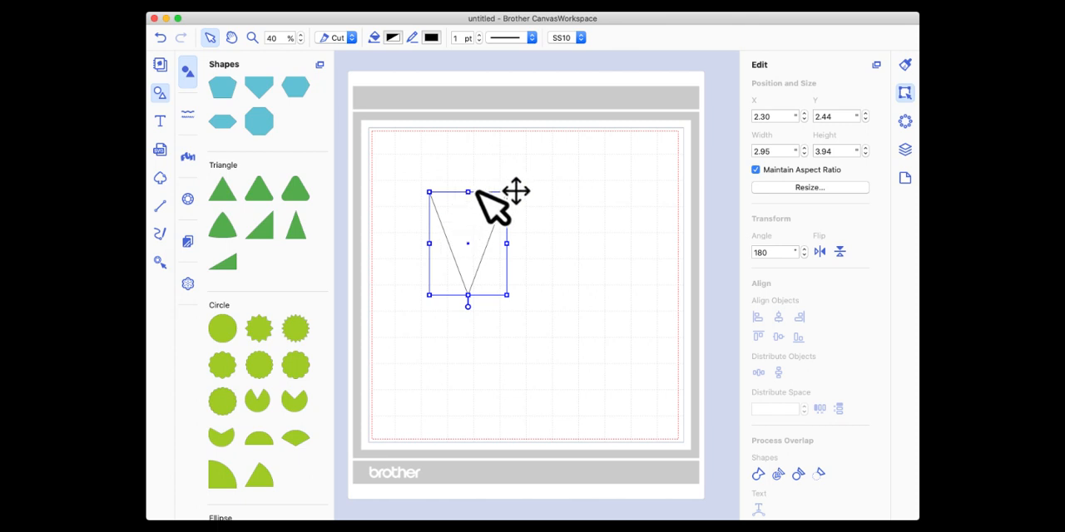
# Move the inverted triangle to the mat's upper-left corner and resize it to about 5.94 wide and 11.30 high.
pyautogui.moveTo(472, 223); pyautogui.dragTo(436, 186)
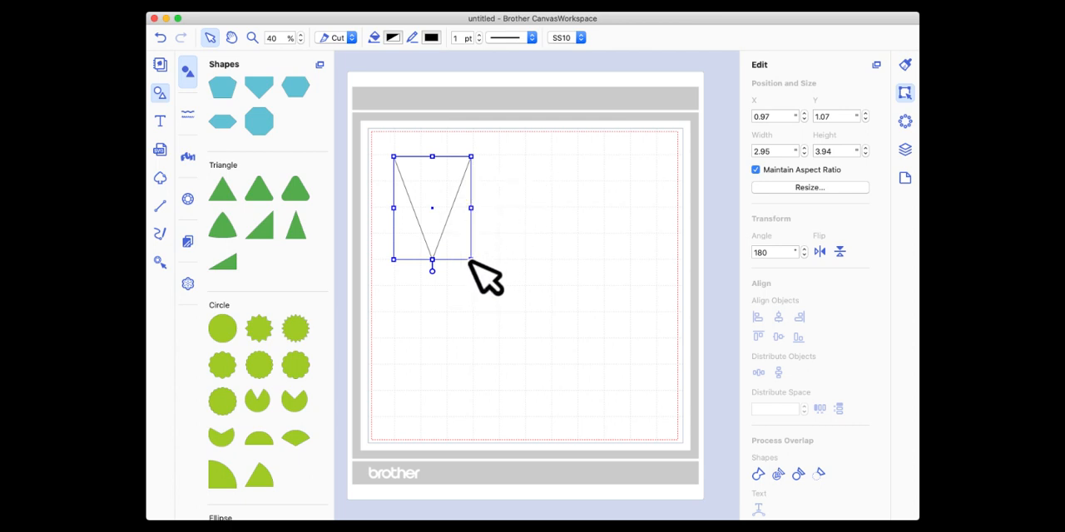
pyautogui.moveTo(470, 260); pyautogui.dragTo(592, 444)
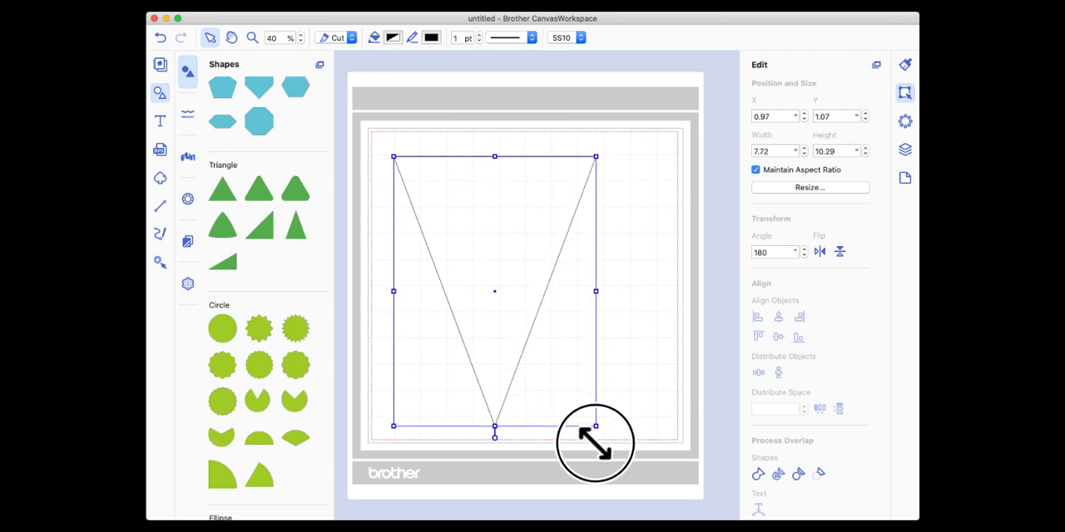
pyautogui.moveTo(516, 315); pyautogui.dragTo(499, 299)
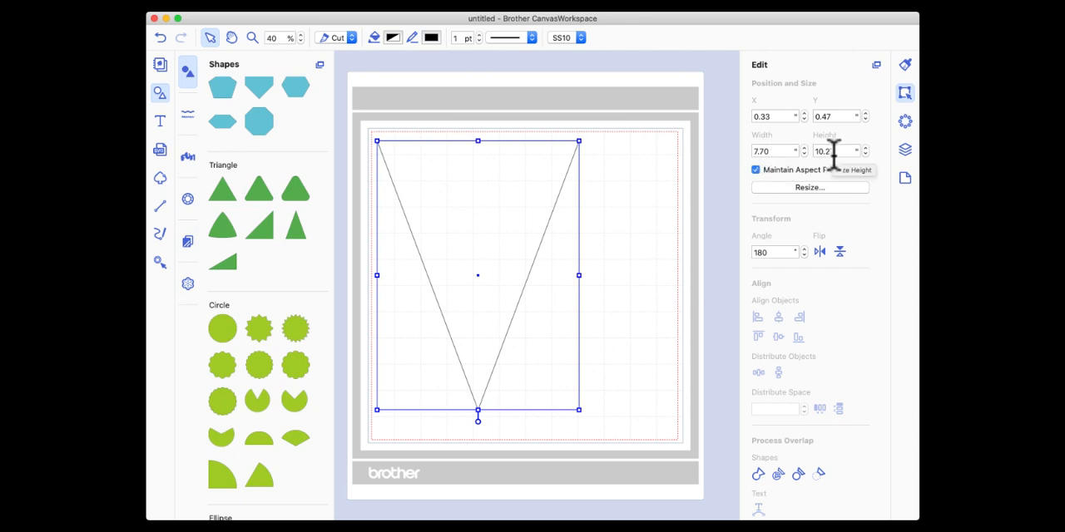
pyautogui.moveTo(579, 409); pyautogui.dragTo(599, 429)
pyautogui.moveTo(488, 347); pyautogui.dragTo(487, 341)
pyautogui.moveTo(599, 284); pyautogui.dragTo(532, 287)
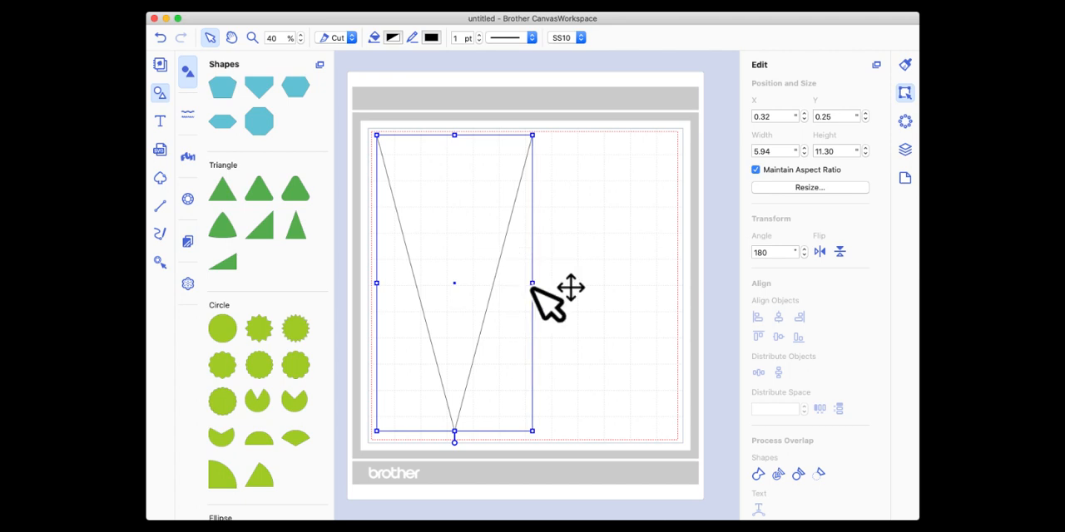
# Duplicate the inverted triangle and rotate the copy to 0° so that it points upward.
pyautogui.rightClick(473, 177)
pyautogui.click(537, 221)
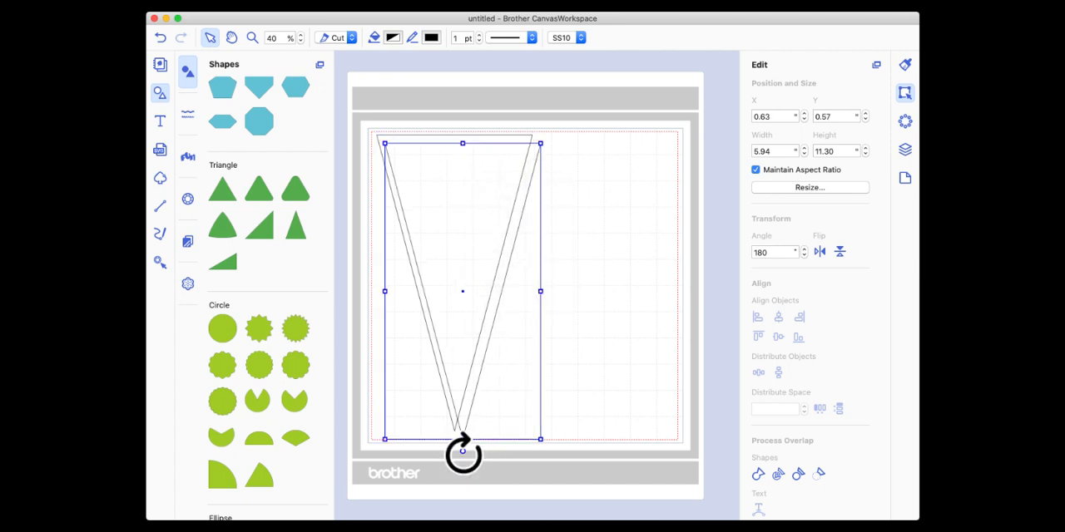
pyautogui.moveTo(468, 451); pyautogui.dragTo(468, 212)
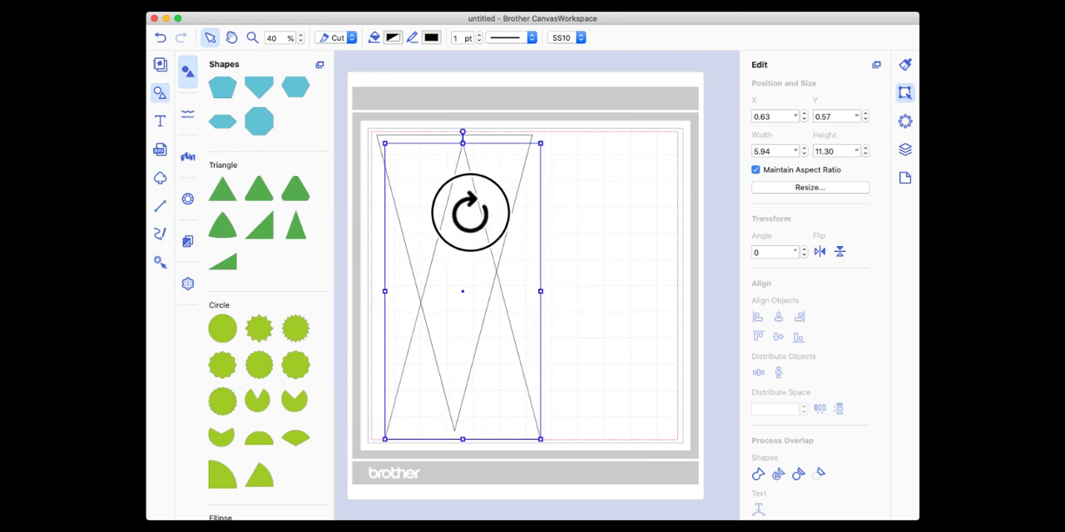
# Move the upright triangle beside the inverted one and widen the inverted triangle to about 7.05.
pyautogui.moveTo(467, 287); pyautogui.dragTo(582, 282)
pyautogui.click(458, 308)
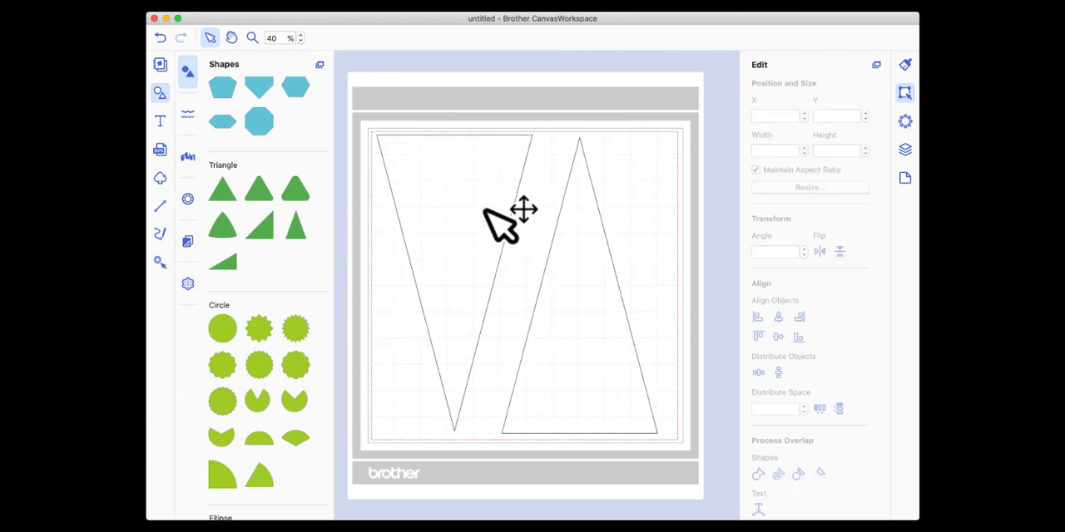
pyautogui.click(507, 238)
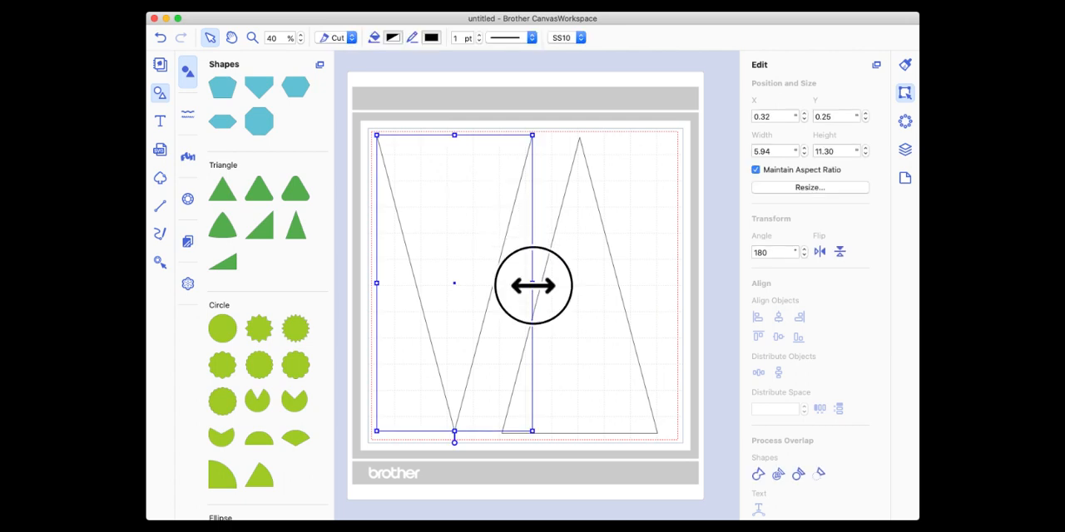
pyautogui.moveTo(533, 285); pyautogui.dragTo(560, 287)
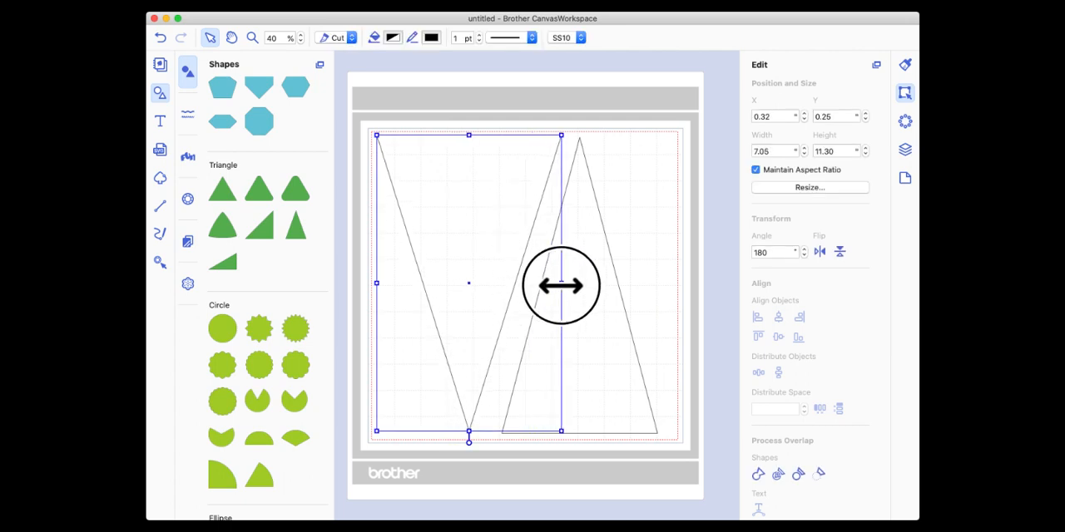
# Delete the upright triangle and set the inverted triangle's height to 10 with its aspect ratio maintained.
pyautogui.click(601, 311)
pyautogui.press('Delete')
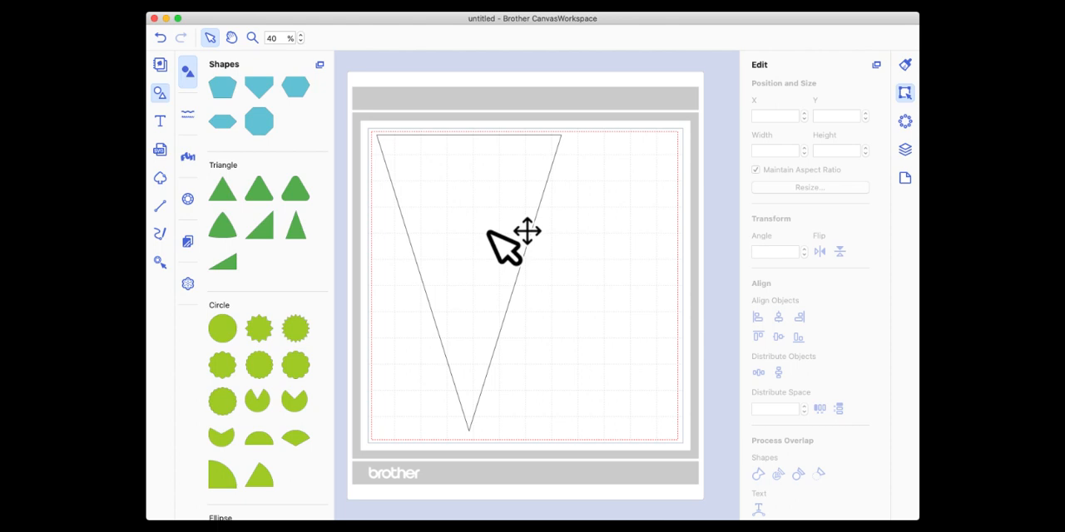
pyautogui.click(538, 198)
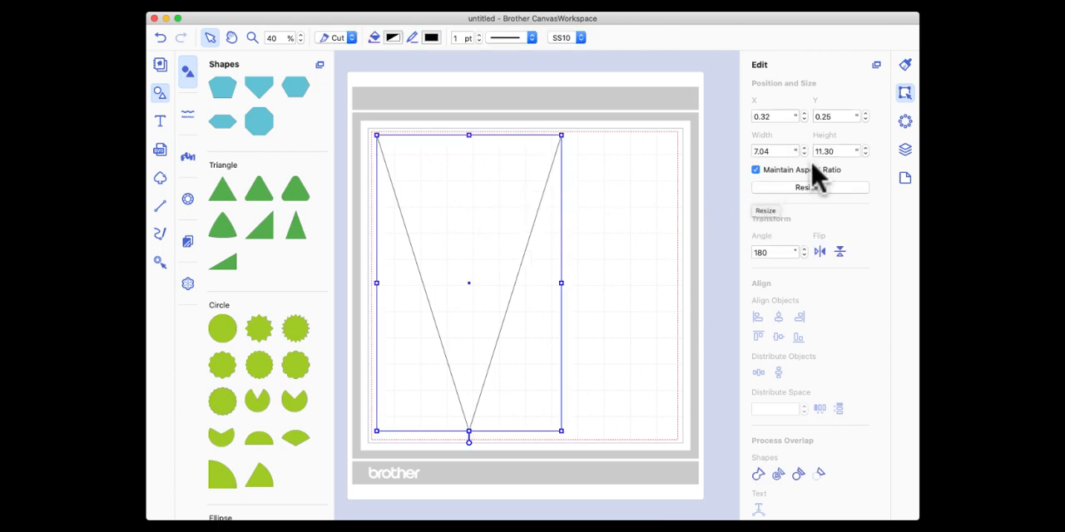
pyautogui.doubleClick(840, 151)
pyautogui.write('10')
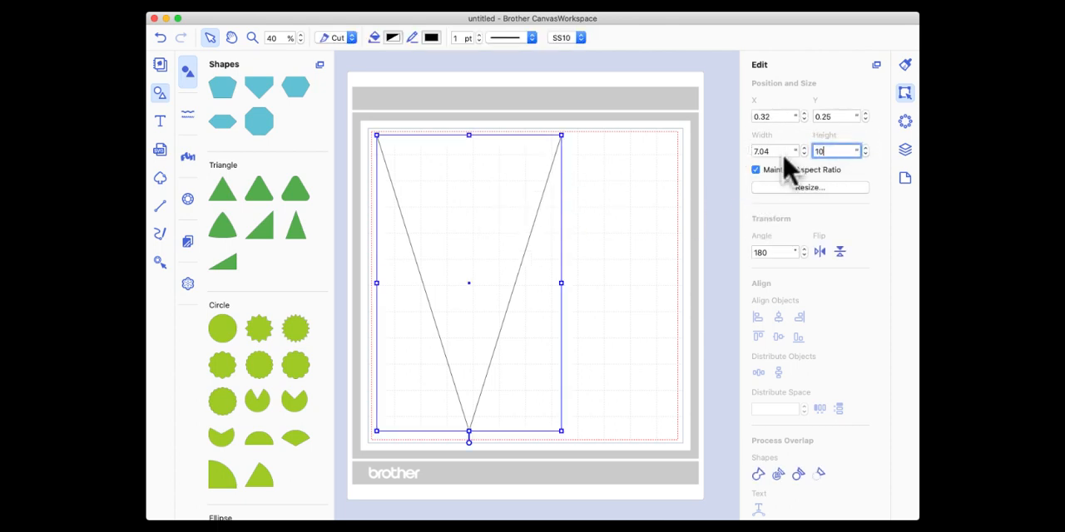
pyautogui.press('Return')
# Move the inverted triangle toward the mat's upper-left corner, to about X 0.34, Y 0.33.
pyautogui.moveTo(488, 253); pyautogui.dragTo(473, 227)
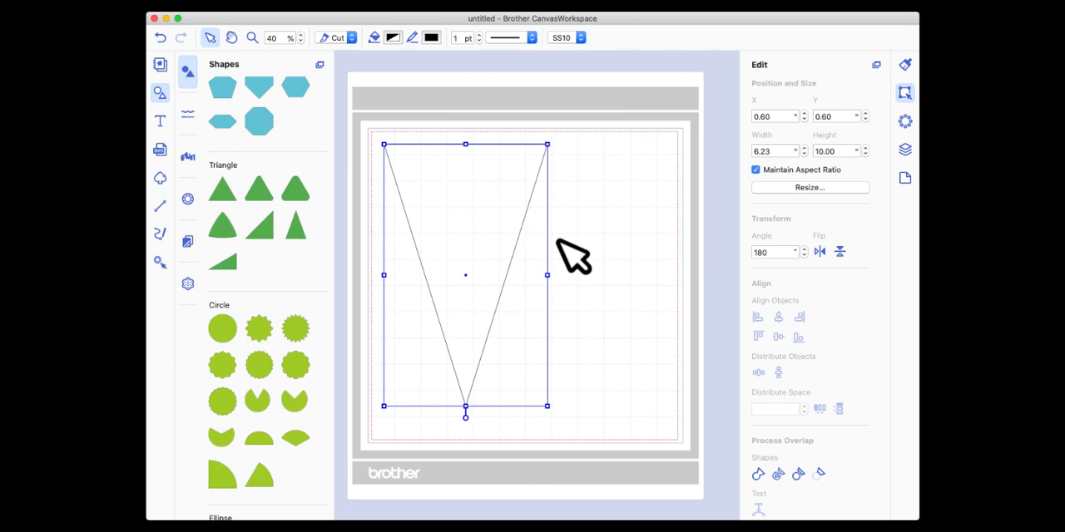
pyautogui.hscroll(1, 558, 241)
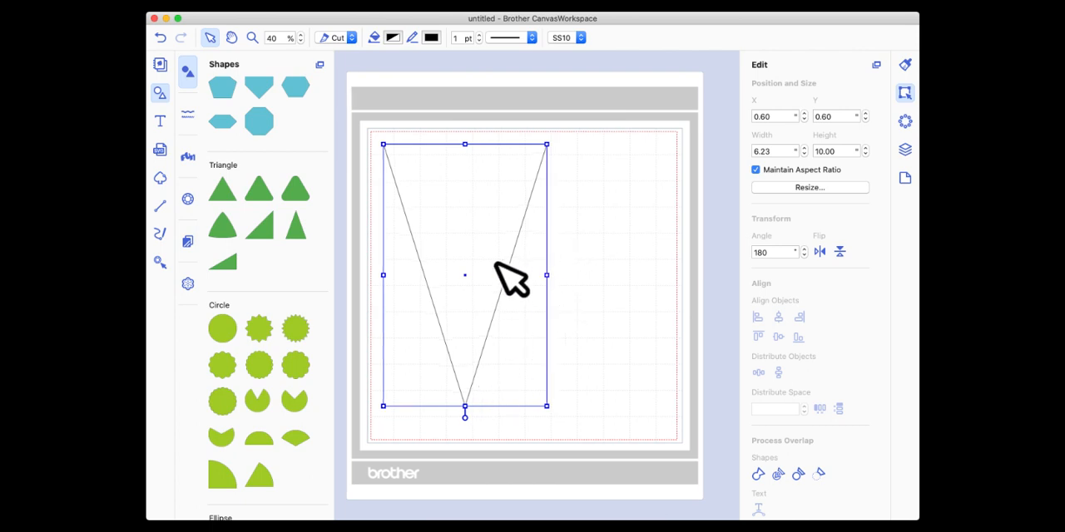
pyautogui.moveTo(483, 214); pyautogui.dragTo(478, 207)
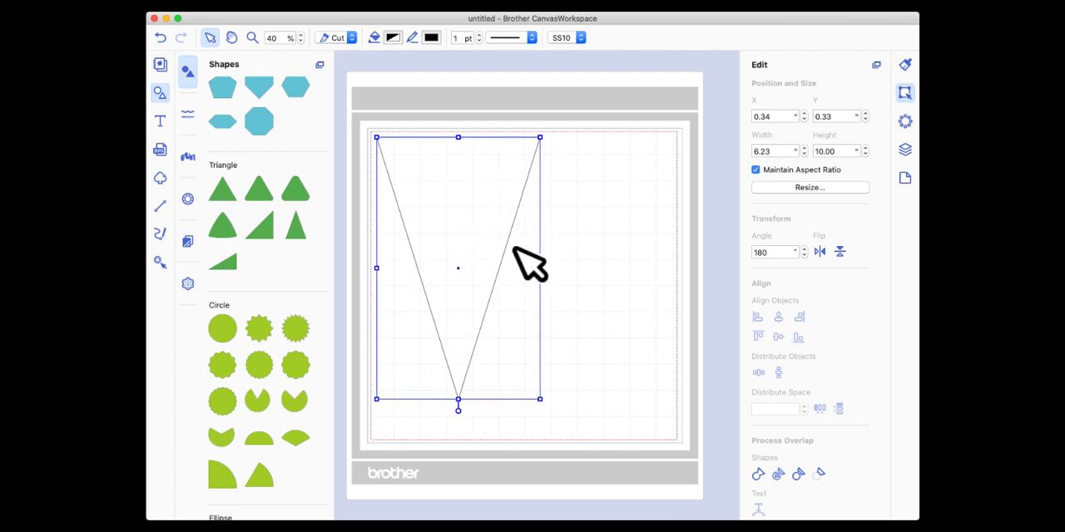
# Enlarge the inverted triangle to nearly fill the mat's height and set its height to 11.25.
pyautogui.moveTo(540, 399); pyautogui.dragTo(561, 432)
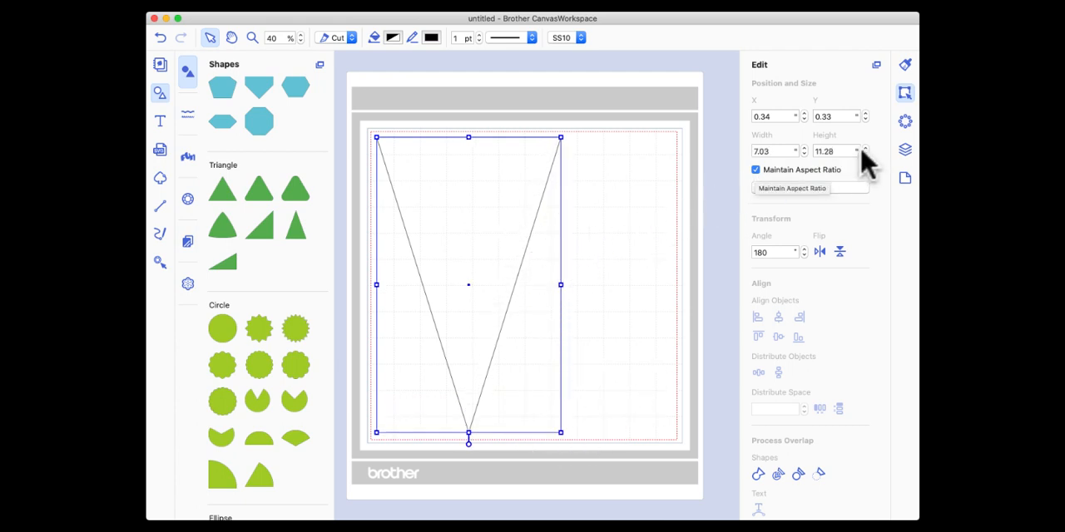
pyautogui.doubleClick(824, 151)
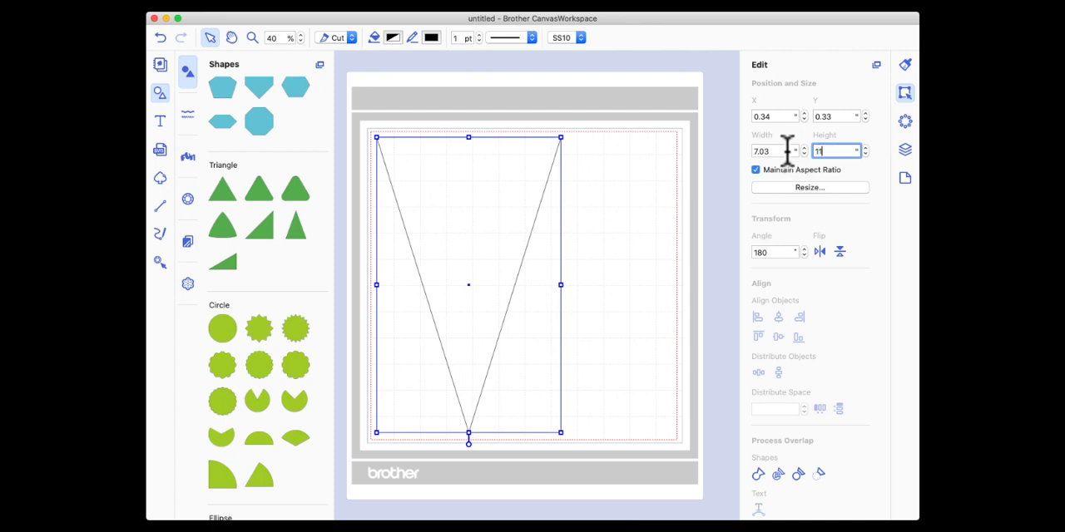
pyautogui.press('Return')
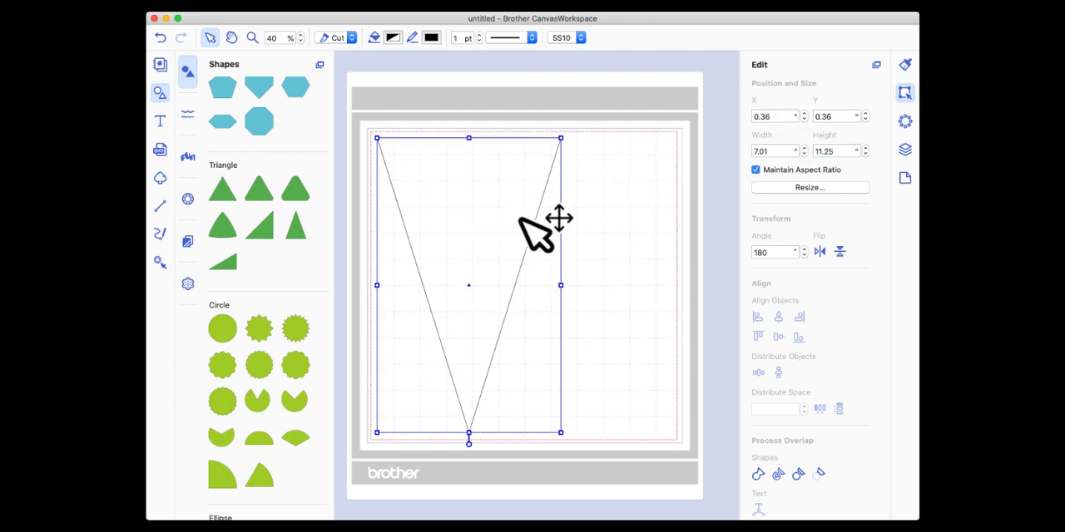
# Duplicate the inverted triangle, rotate the copy to 0°, and place it alongside at about X 4.82, Y 0.45.
pyautogui.rightClick(472, 190)
pyautogui.click(519, 239)
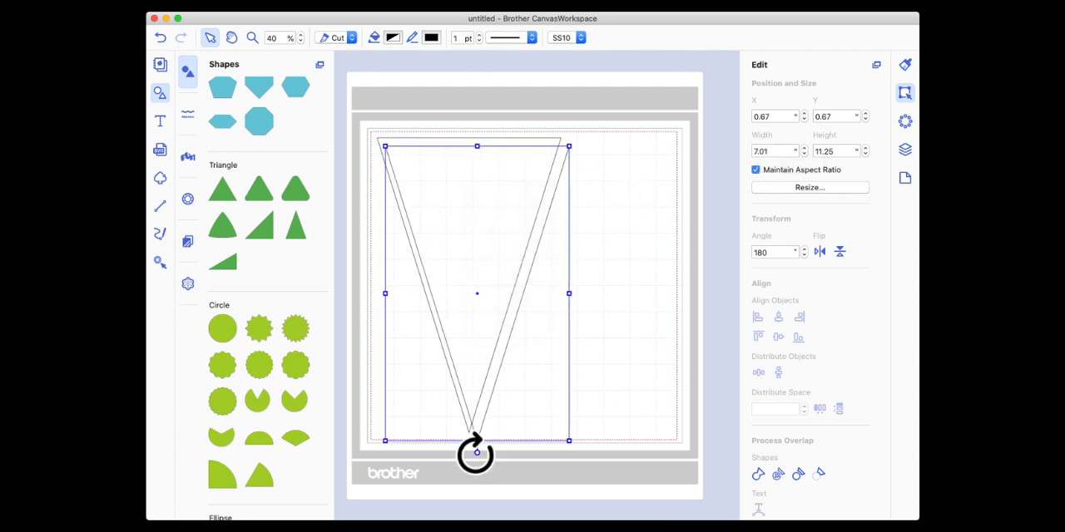
pyautogui.moveTo(476, 454); pyautogui.dragTo(496, 176)
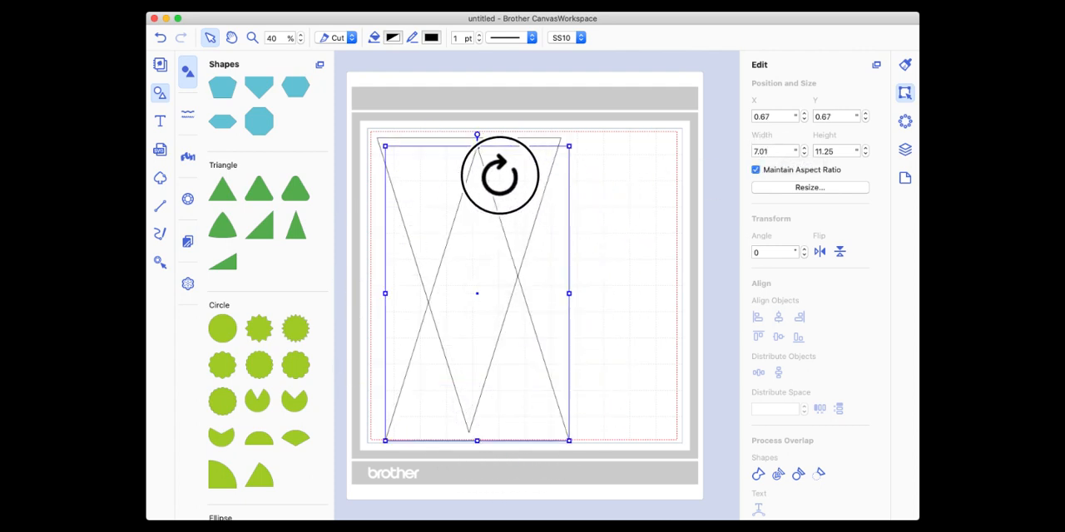
pyautogui.moveTo(482, 272); pyautogui.dragTo(599, 330)
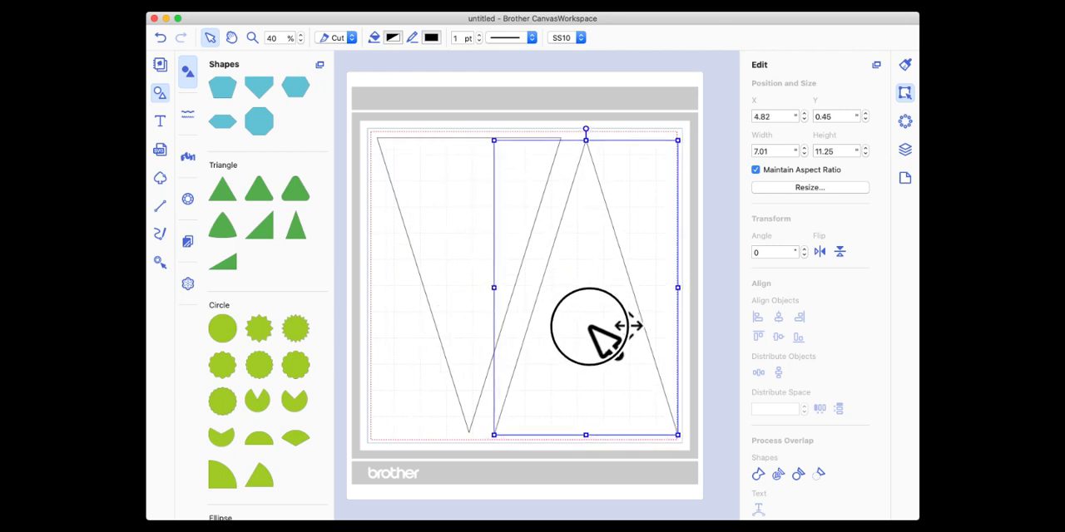
# Nudge the inverted triangle to about X 0.40, Y 0.33 and check its fit beside the upright triangle.
pyautogui.click(463, 240)
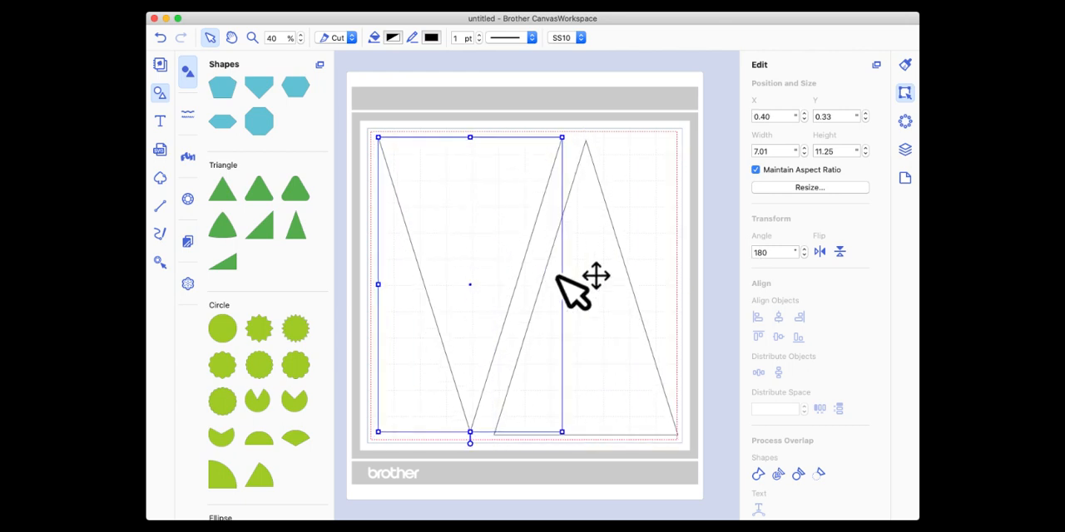
pyautogui.click(591, 285)
pyautogui.click(441, 160)
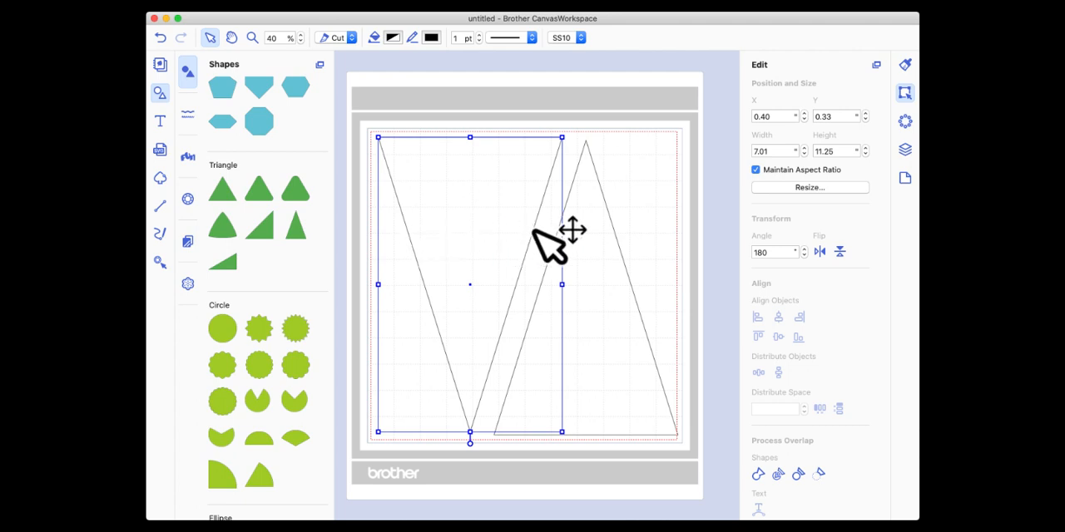
pyautogui.click(641, 192)
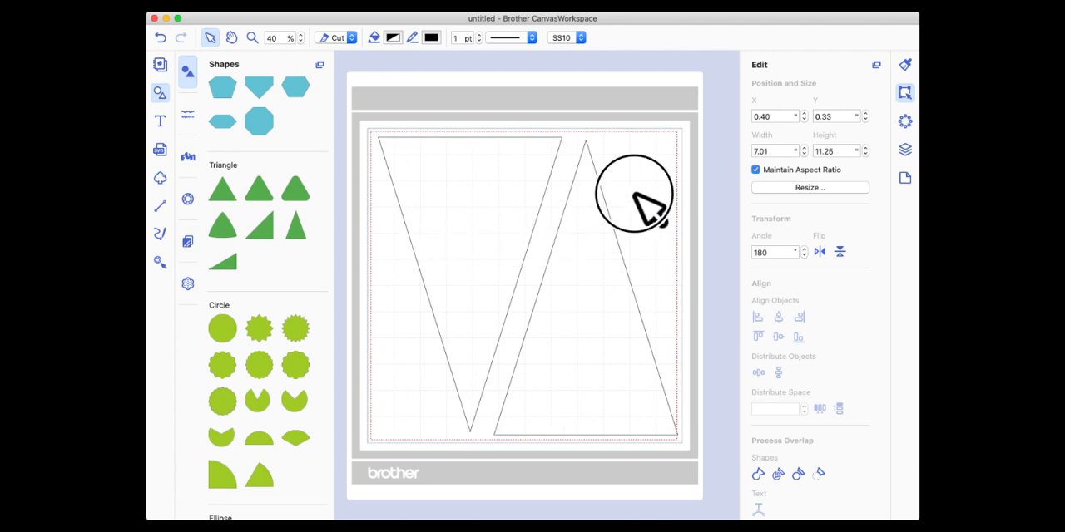
# Delete the upright triangle and move the inverted triangle to about X 1.09, Y 0.37.
pyautogui.click(581, 249)
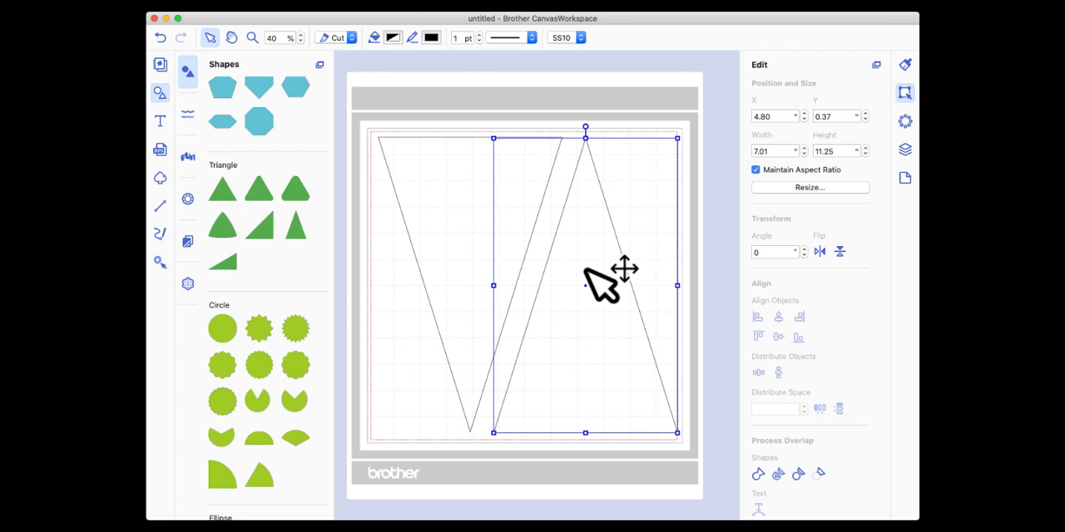
pyautogui.press('Delete')
pyautogui.moveTo(454, 172); pyautogui.dragTo(467, 172)
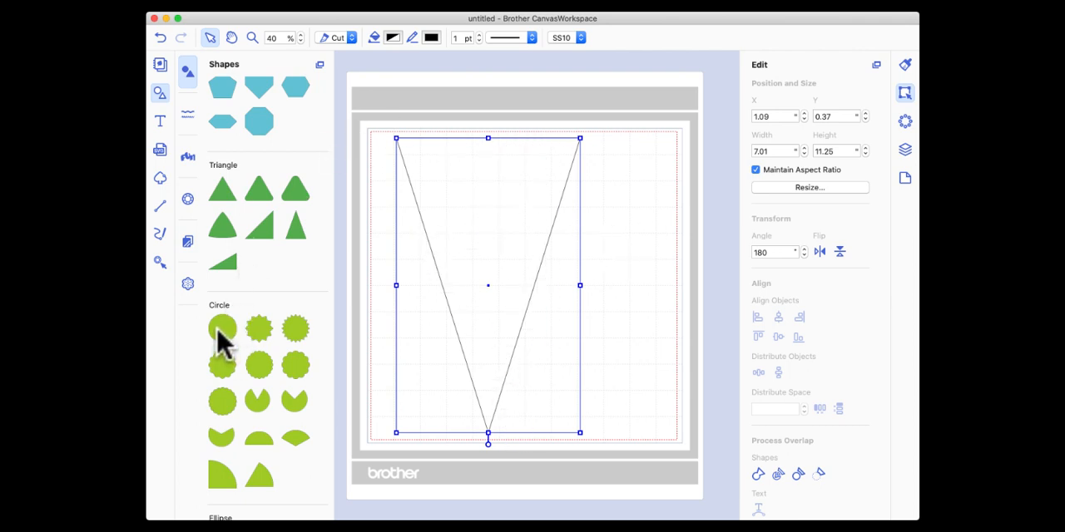
# Add a plain circle from the Circle shapes beside the triangle and set its width to 0.25.
pyautogui.moveTo(222, 329); pyautogui.dragTo(450, 216)
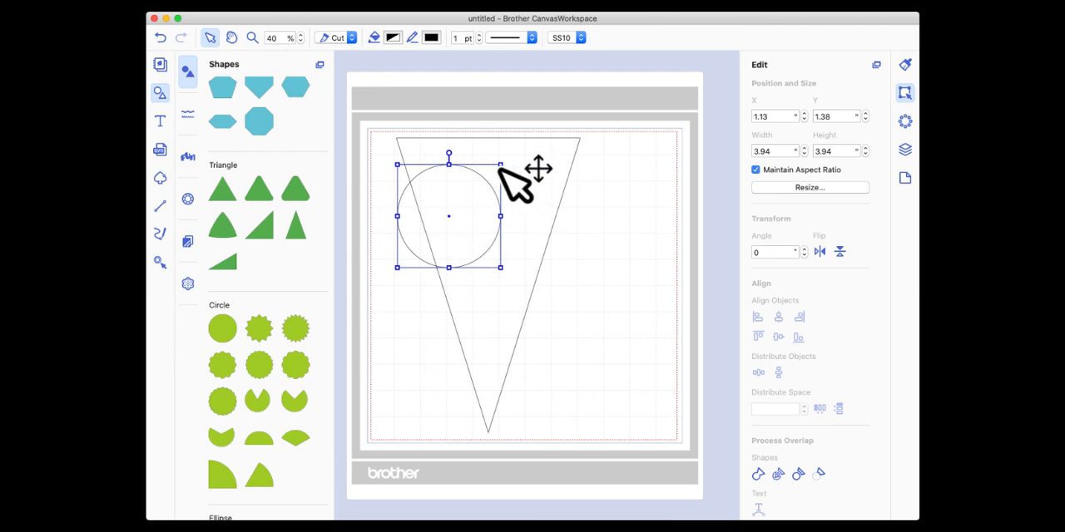
pyautogui.moveTo(460, 200); pyautogui.dragTo(619, 307)
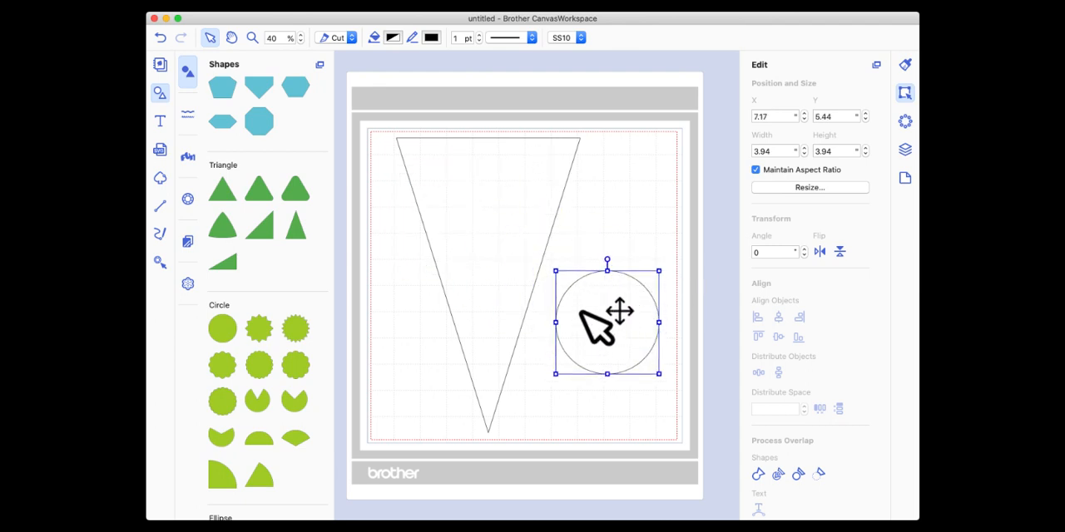
pyautogui.click(755, 150)
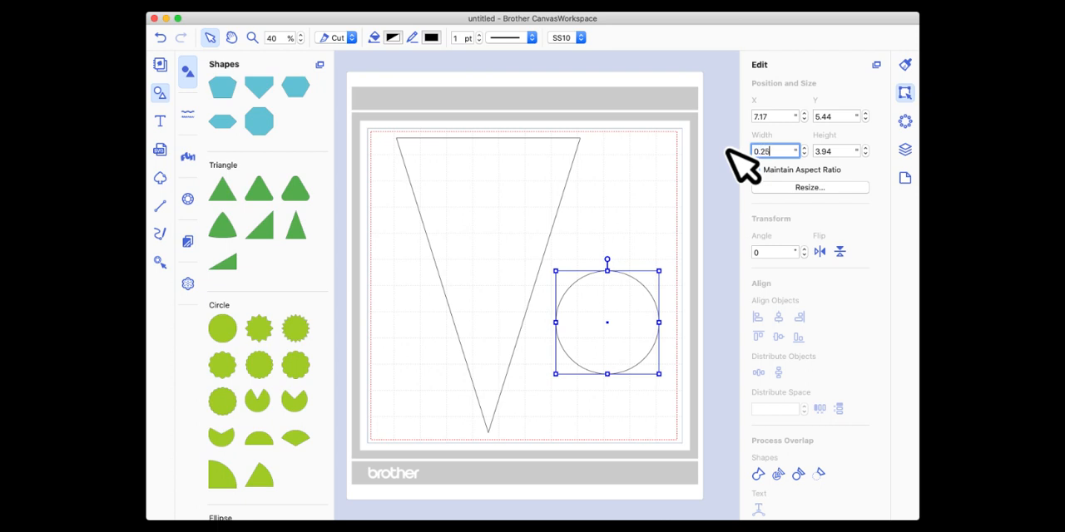
pyautogui.press('Return')
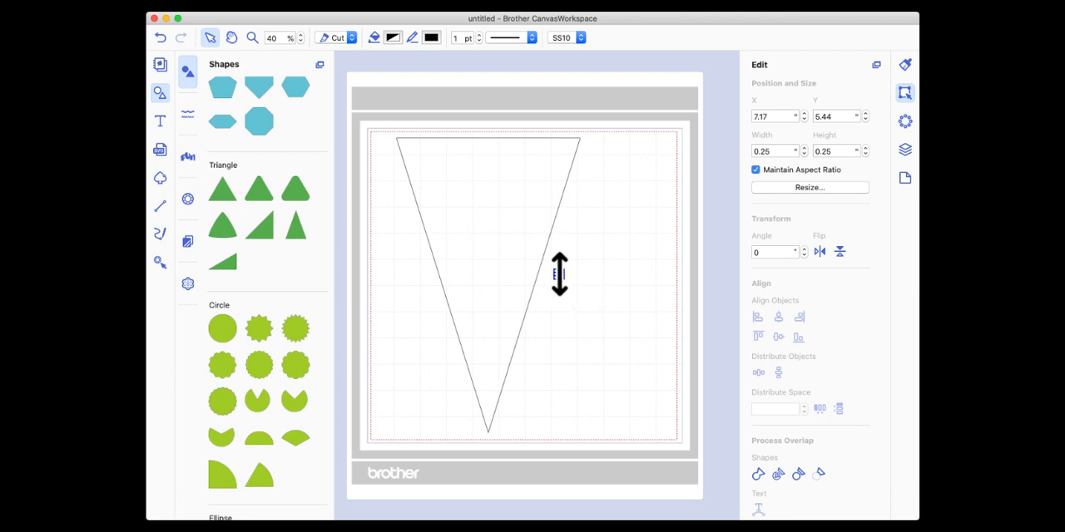
# Move the inverted triangle to the cutting area's left edge, at about X 0.14, Y 0.35.
pyautogui.moveTo(572, 287); pyautogui.dragTo(558, 273)
pyautogui.click(627, 275)
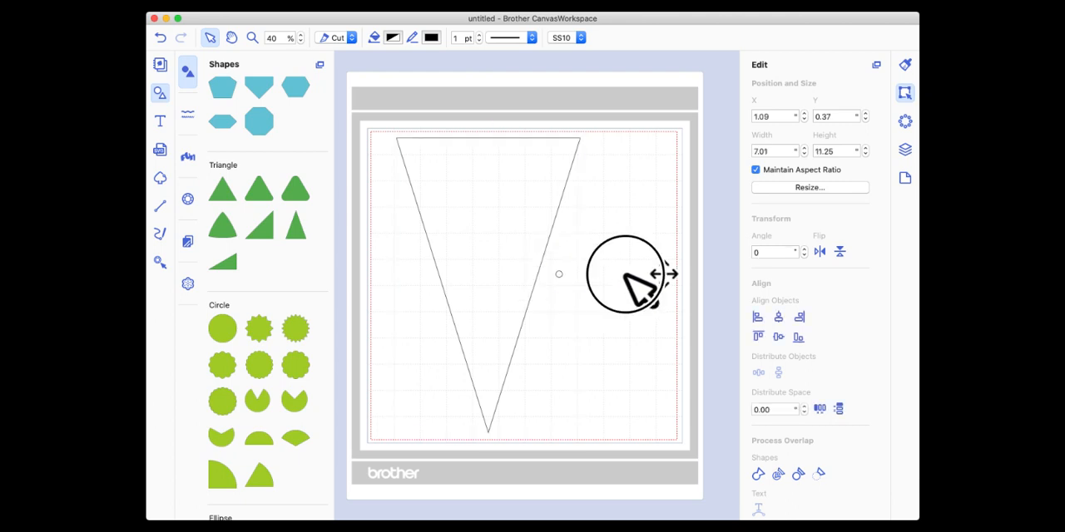
pyautogui.moveTo(532, 227); pyautogui.dragTo(507, 230)
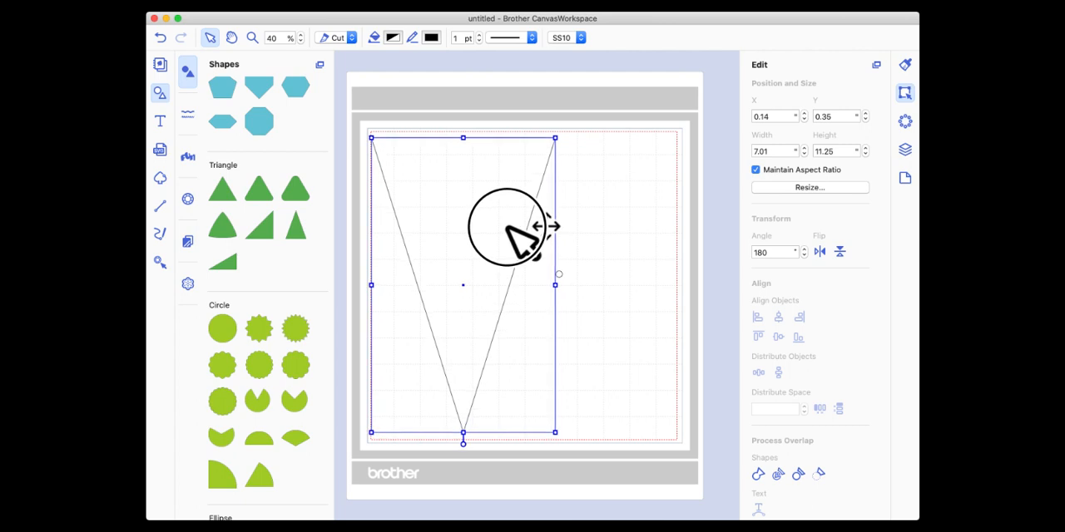
# Place the small circle inside the triangle's upper-left area at about X 1.53, Y 0.70 and duplicate it.
pyautogui.click(559, 273)
pyautogui.moveTo(559, 275); pyautogui.dragTo(411, 153)
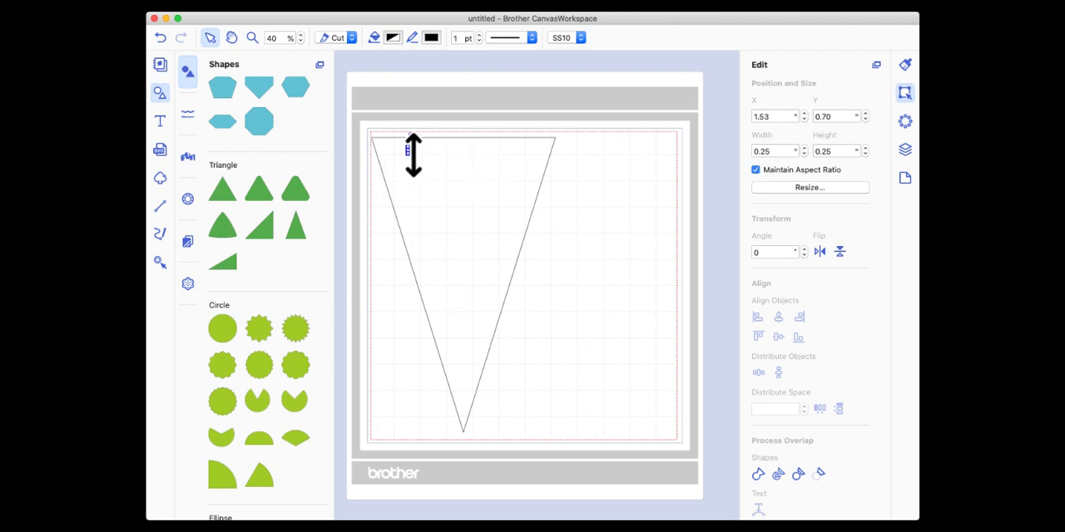
pyautogui.click(905, 151)
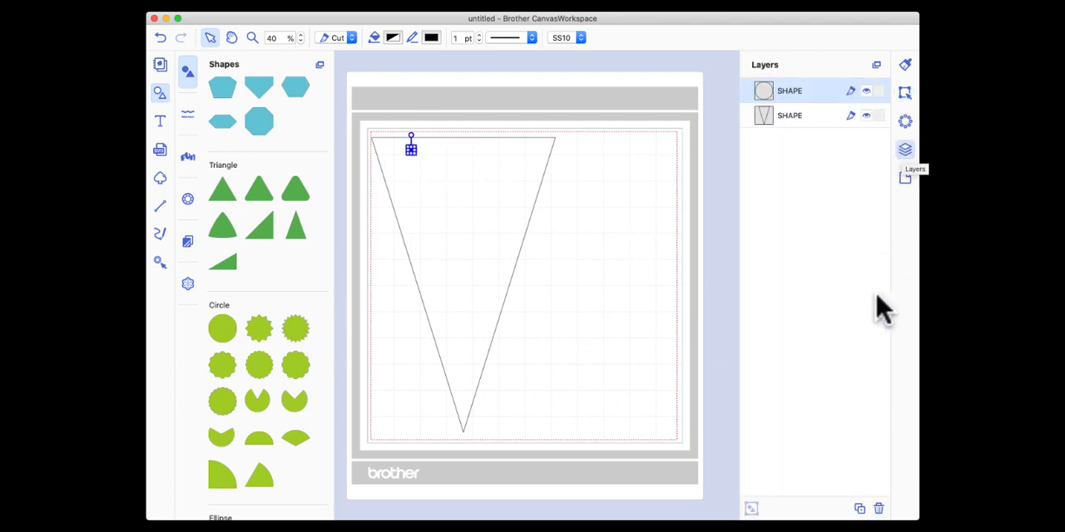
pyautogui.click(858, 507)
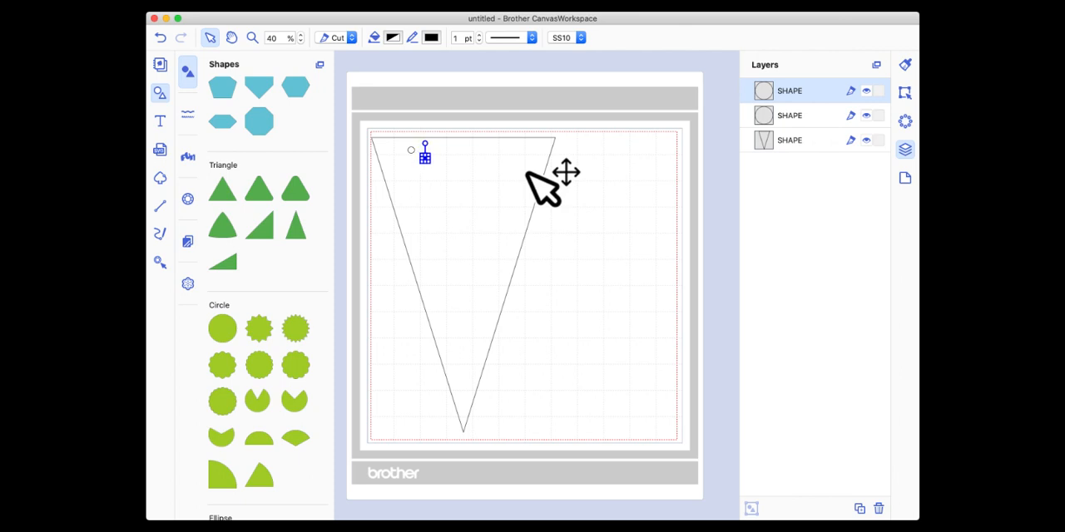
# Shift the duplicate circle across toward the triangle's upper-right corner and move the inverted triangle to just below both circles.
pyautogui.click(252, 37)
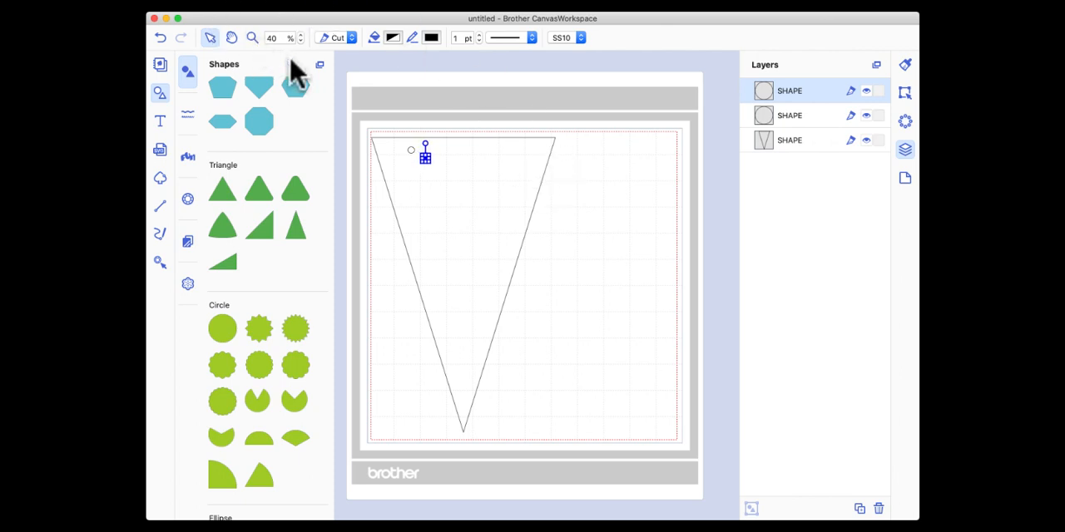
pyautogui.click(250, 37)
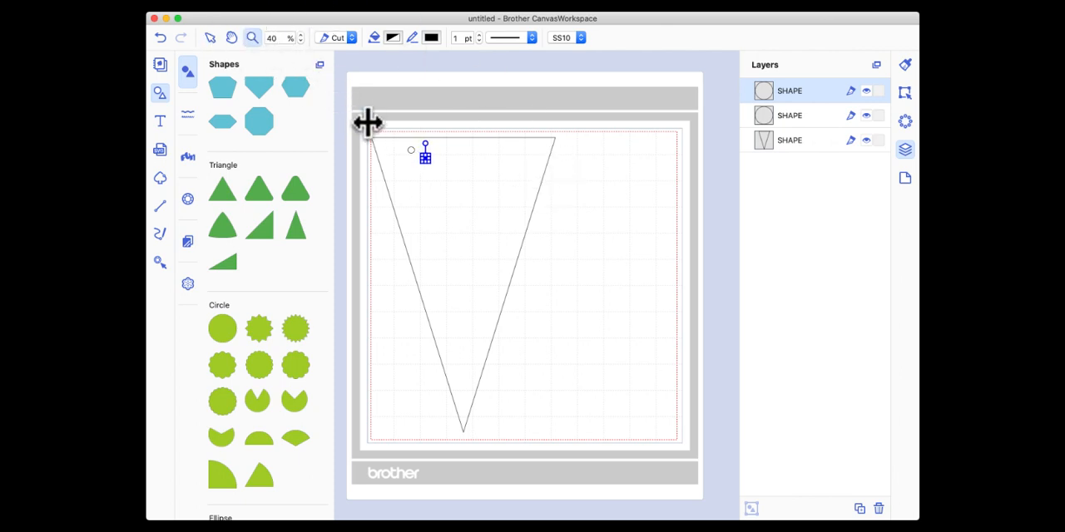
pyautogui.moveTo(367, 125); pyautogui.dragTo(576, 174)
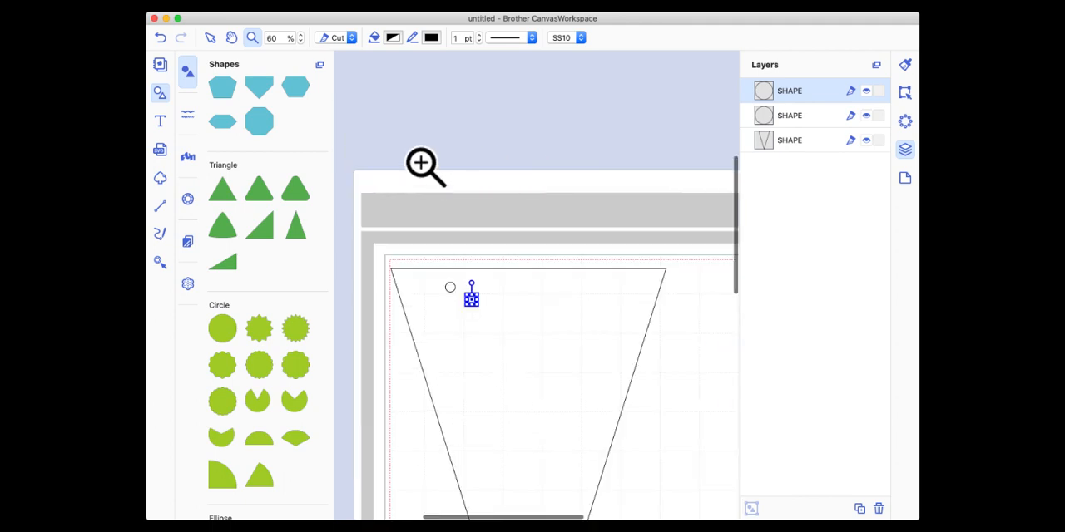
pyautogui.click(212, 39)
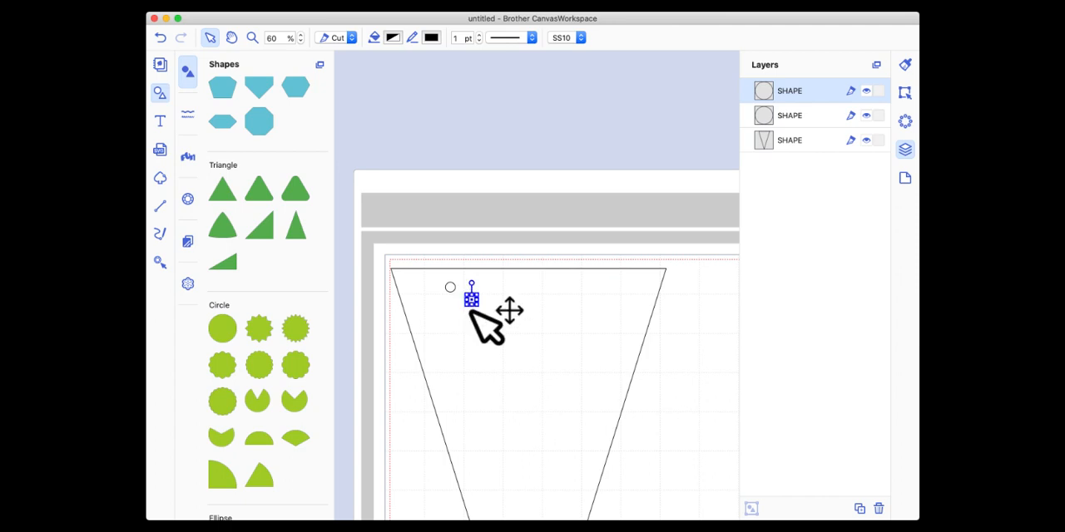
pyautogui.click(470, 306)
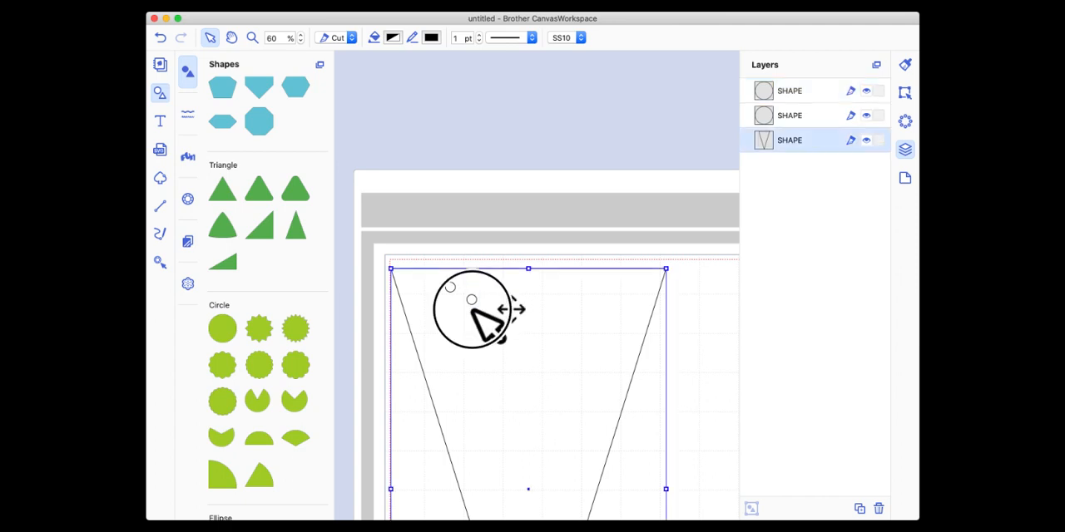
pyautogui.moveTo(494, 296); pyautogui.dragTo(499, 366)
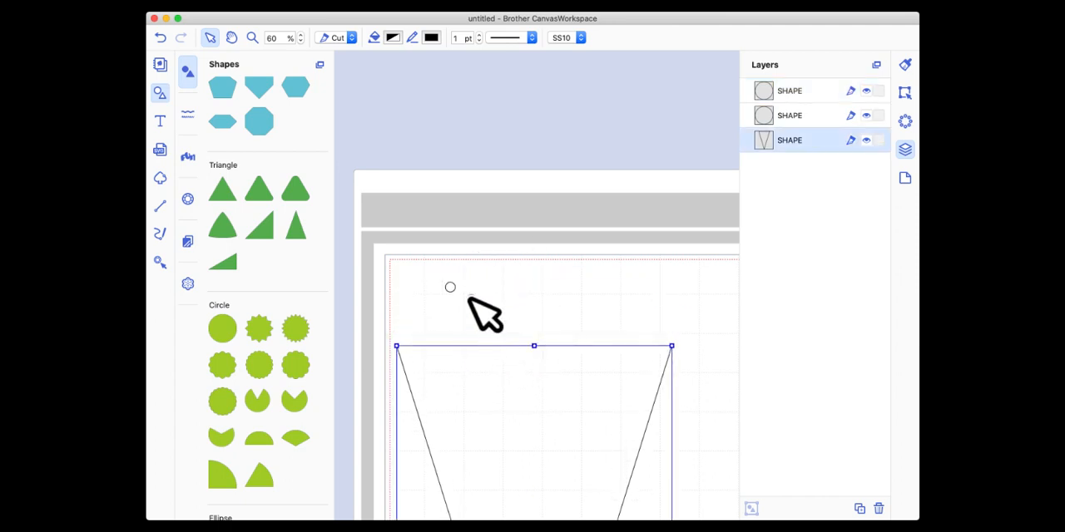
pyautogui.moveTo(472, 300); pyautogui.dragTo(613, 292)
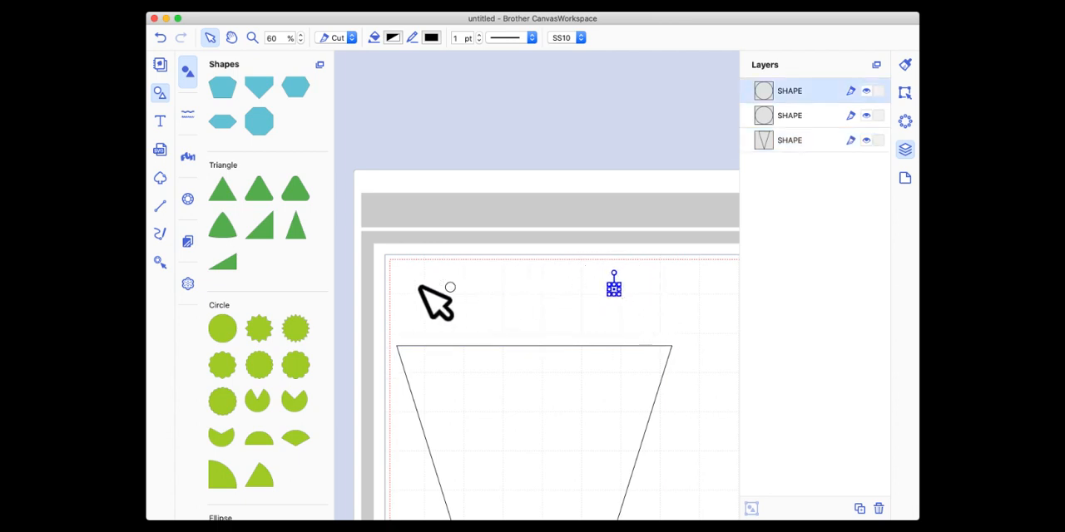
pyautogui.moveTo(591, 371); pyautogui.dragTo(596, 331)
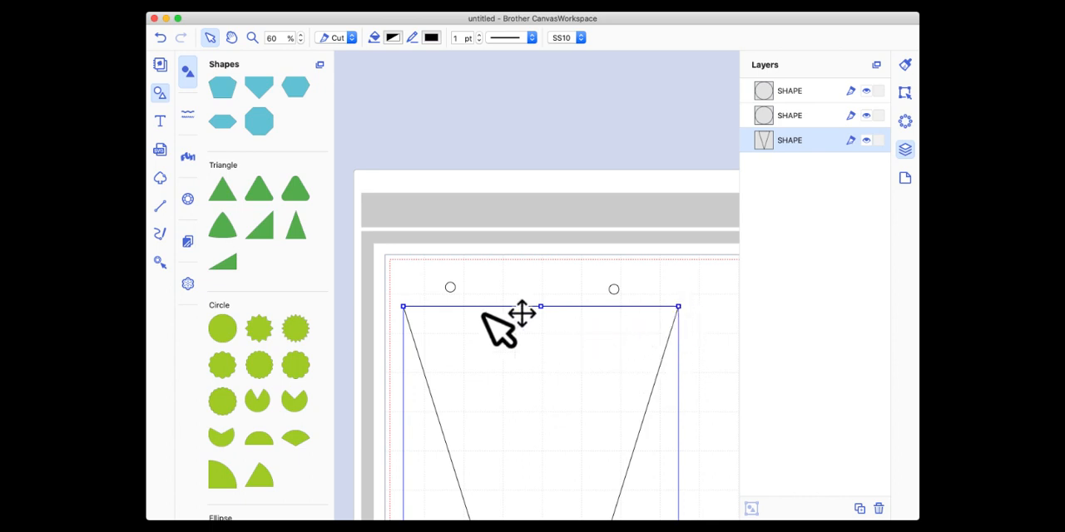
# Align the two small circles along their horizontal middle.
pyautogui.moveTo(418, 266); pyautogui.dragTo(623, 295)
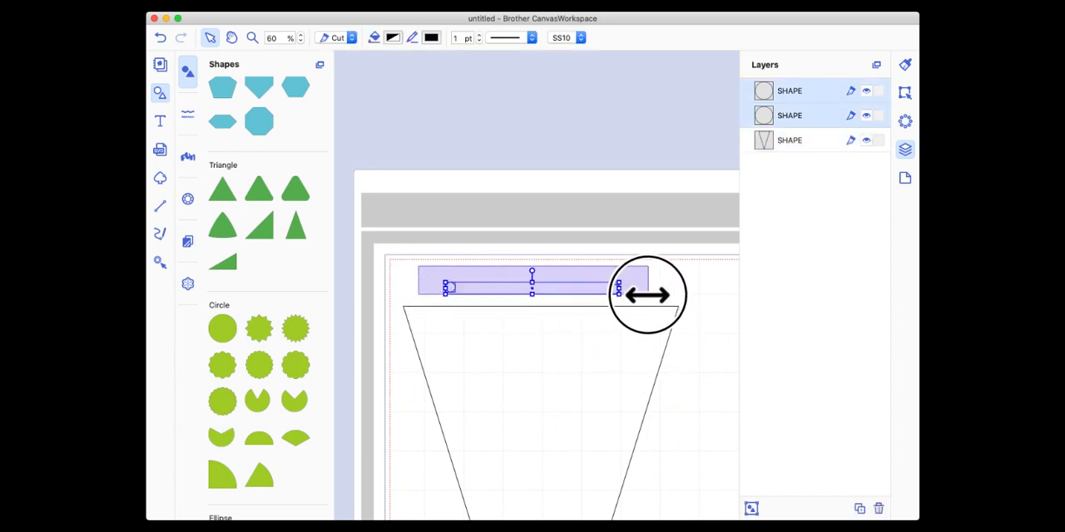
pyautogui.click(904, 92)
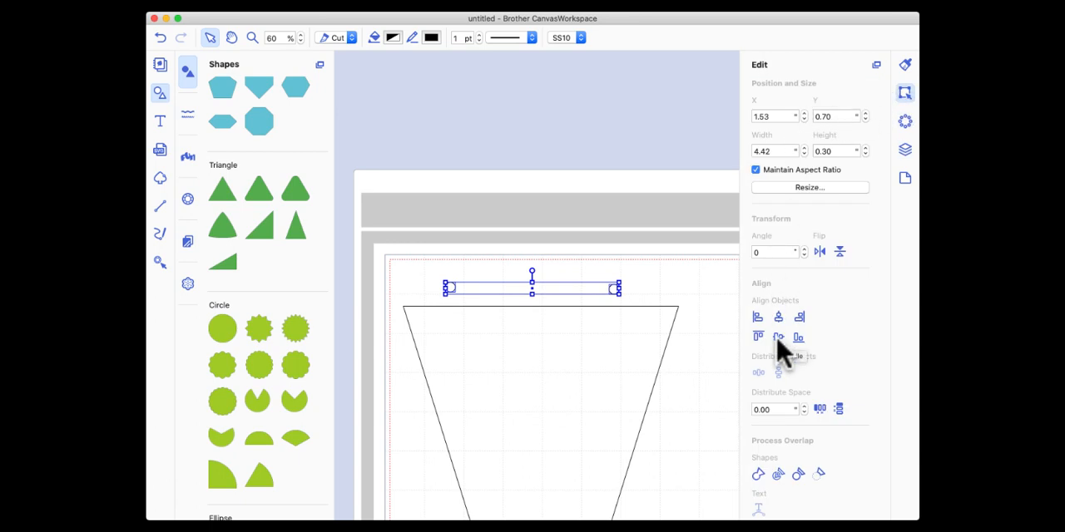
pyautogui.click(779, 338)
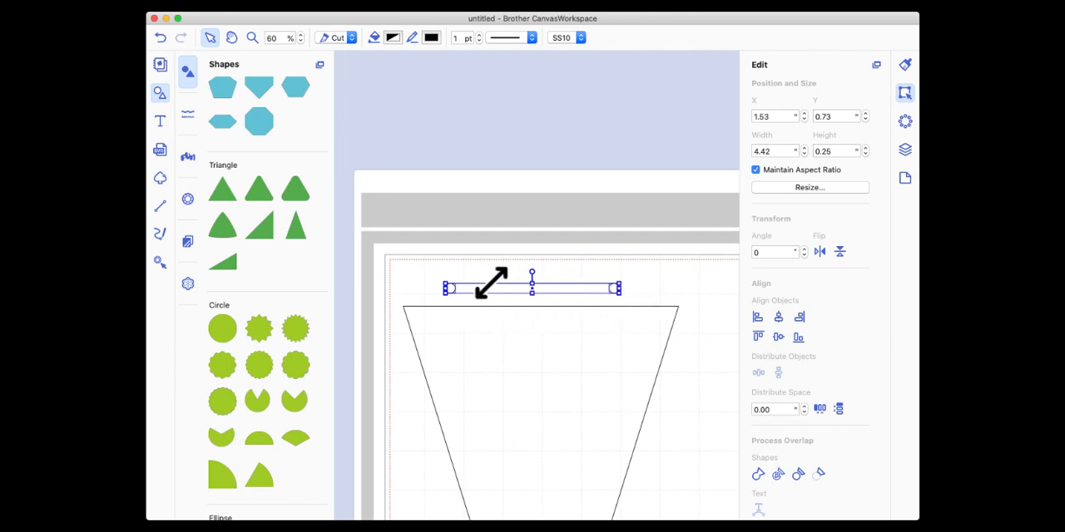
# Group the two aligned circles into one object.
pyautogui.rightClick(571, 295)
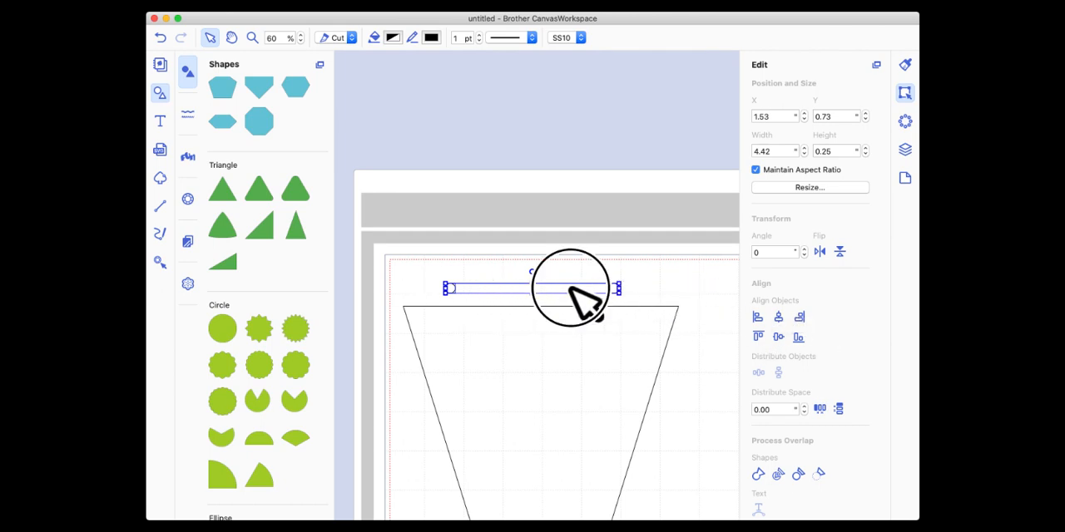
pyautogui.click(419, 271)
pyautogui.moveTo(417, 262); pyautogui.dragTo(640, 297)
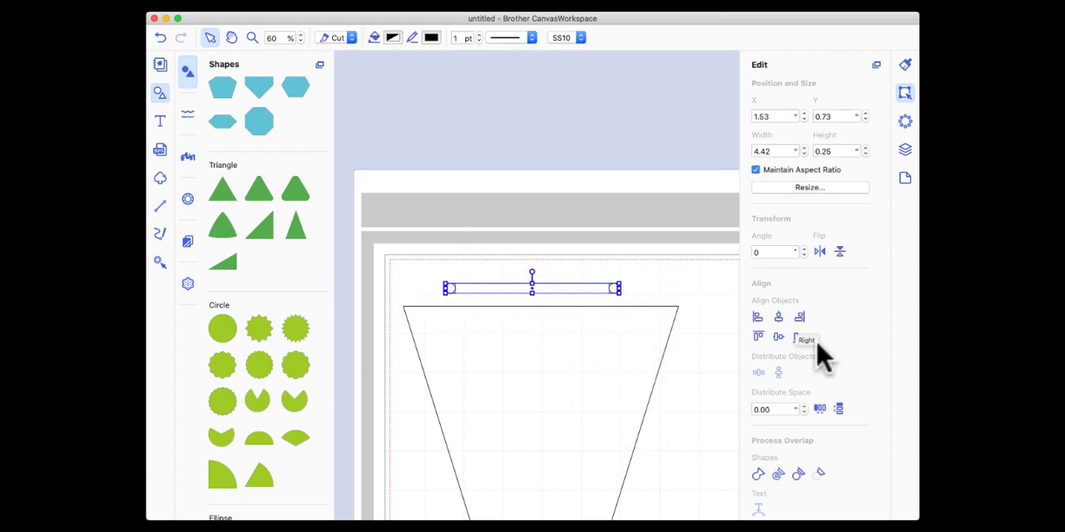
pyautogui.rightClick(608, 283)
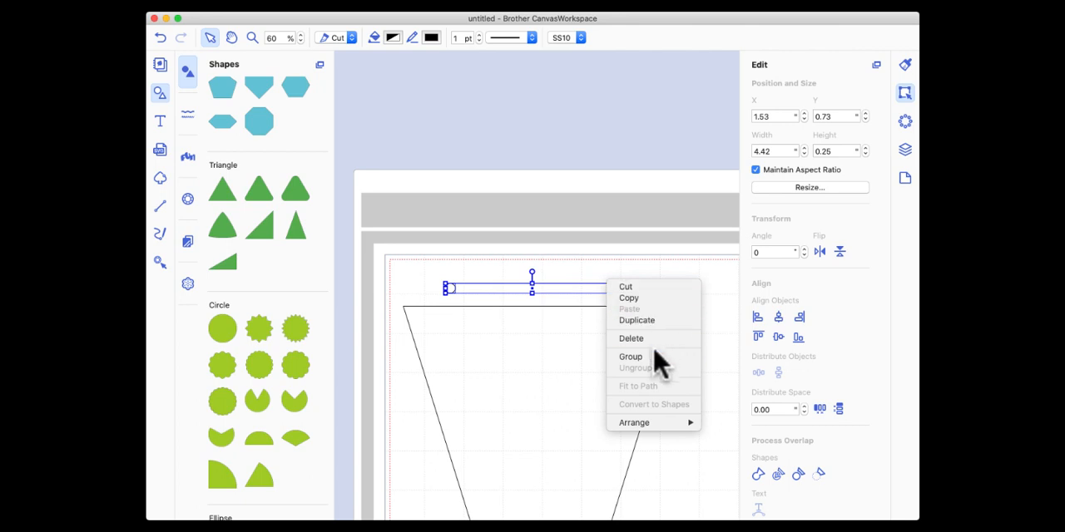
pyautogui.click(653, 358)
pyautogui.click(547, 285)
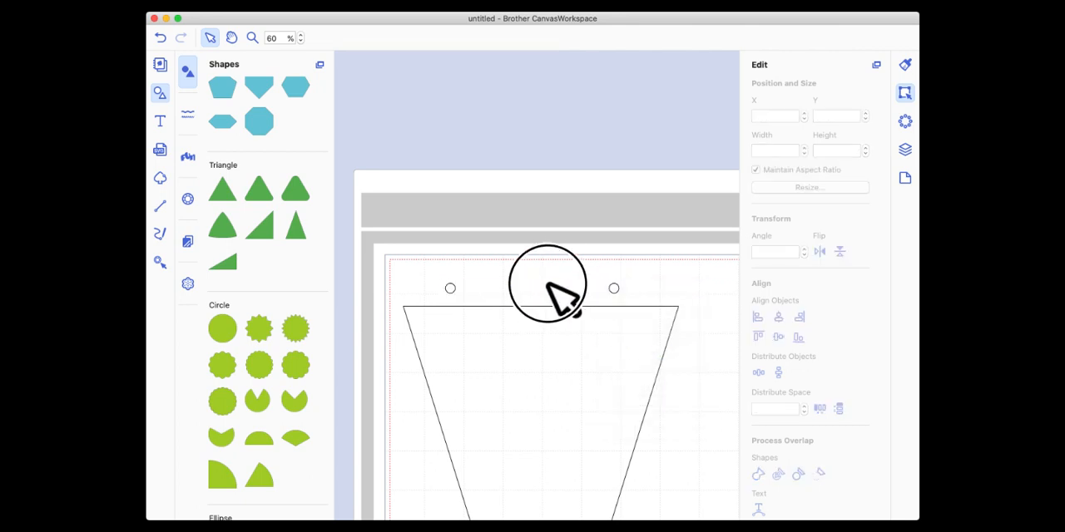
# Fill the grouped circles with Maroon.
pyautogui.click(603, 285)
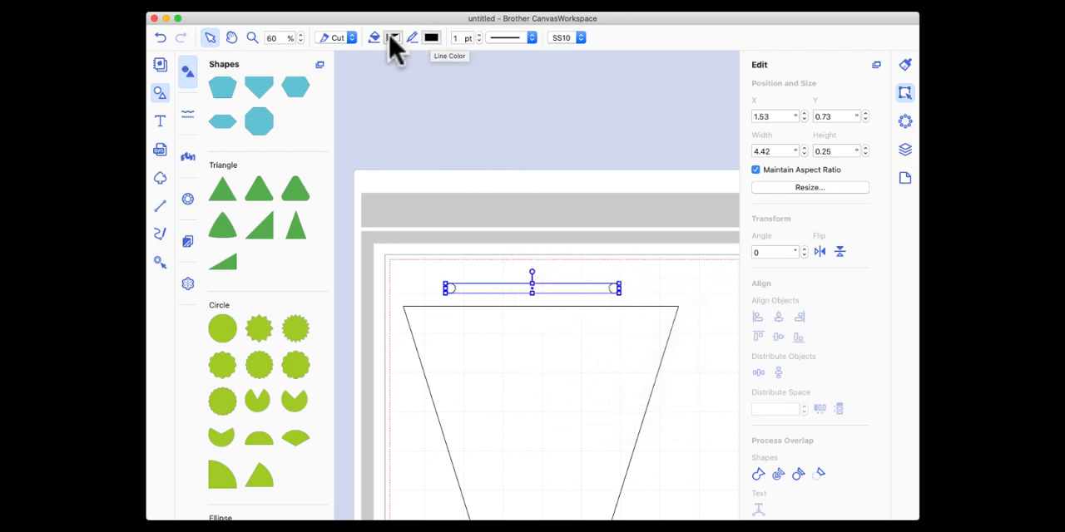
pyautogui.click(391, 37)
pyautogui.click(372, 234)
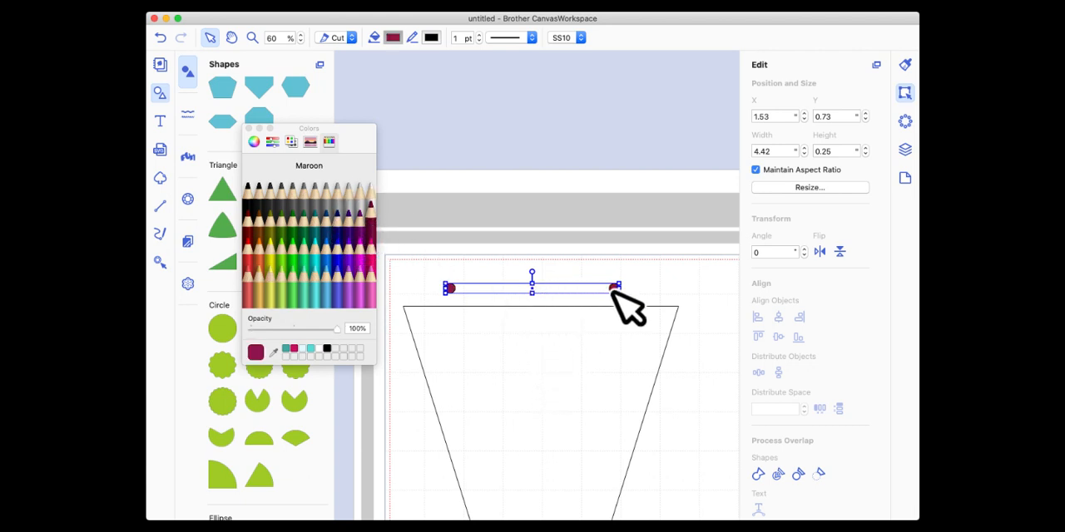
# Move the circle group inside the triangle near its upper edge at about Y 1.77 and center it horizontally with the triangle.
pyautogui.moveTo(613, 290); pyautogui.dragTo(613, 337)
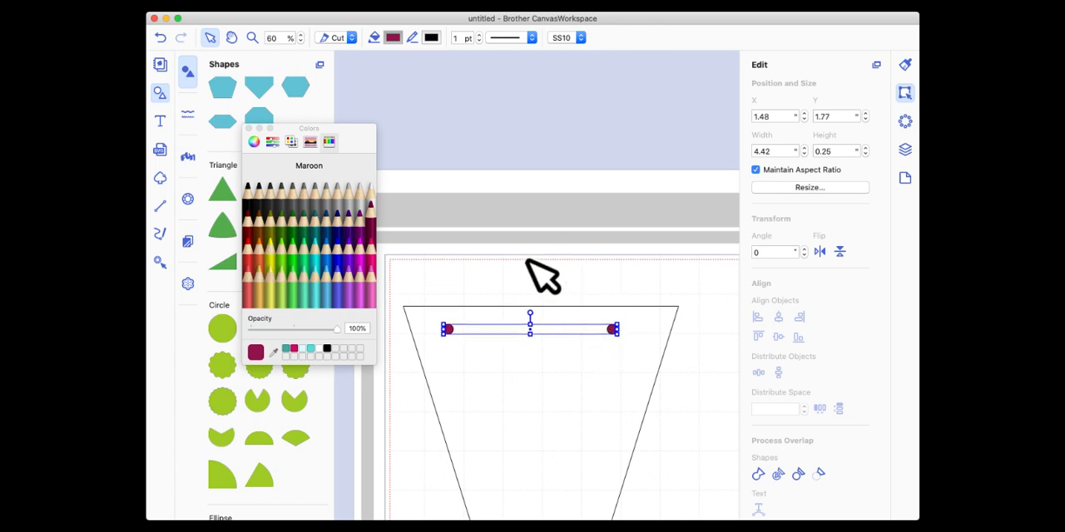
pyautogui.moveTo(527, 259); pyautogui.dragTo(579, 393)
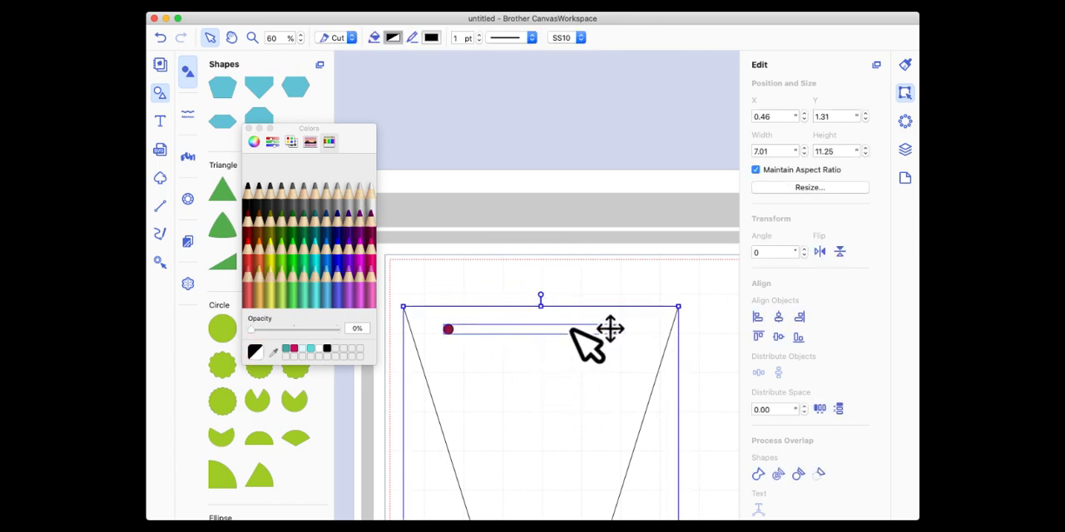
pyautogui.click(780, 318)
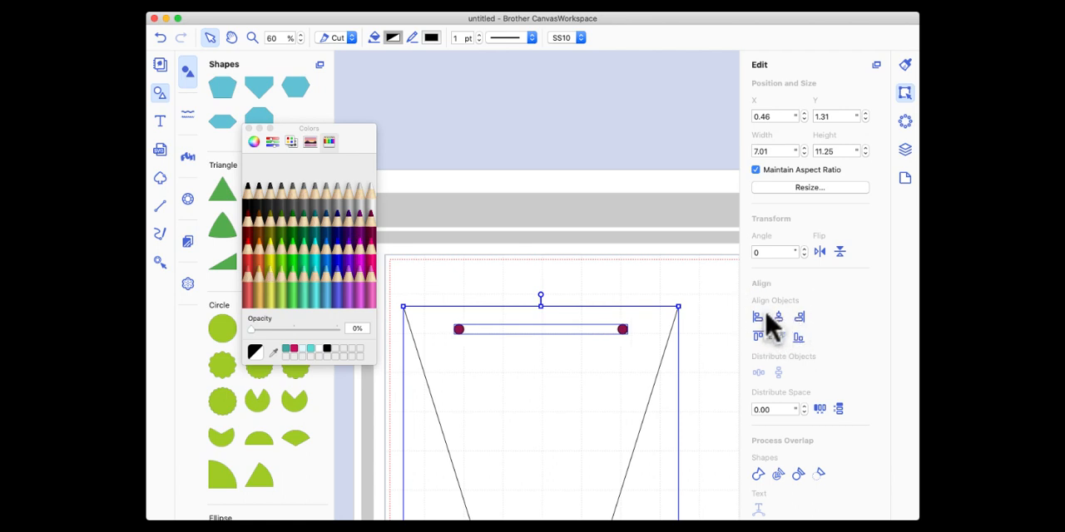
pyautogui.click(248, 129)
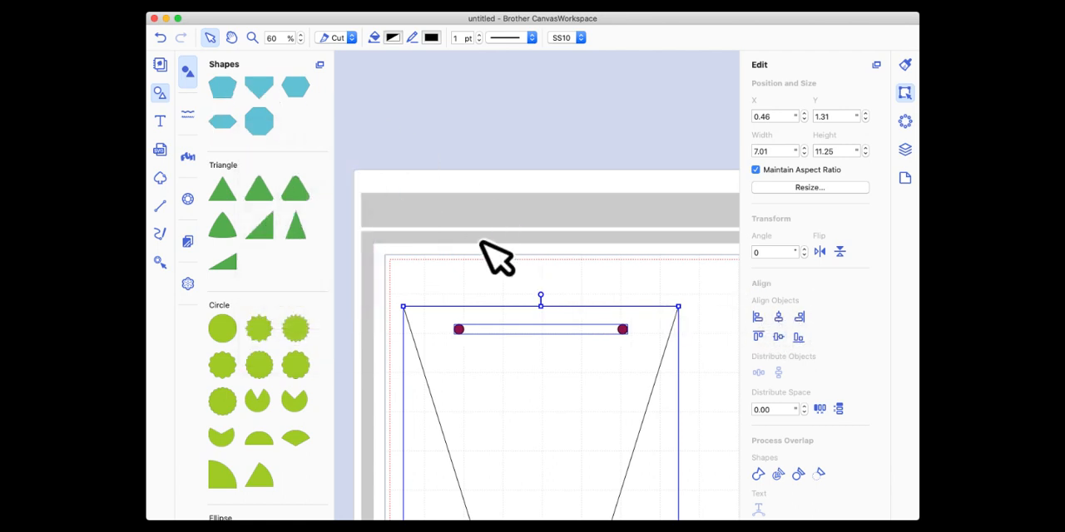
# Move the triangle and circle group together back inside the cutting area at about X 0.59, Y 0.40.
pyautogui.moveTo(569, 310); pyautogui.dragTo(558, 214)
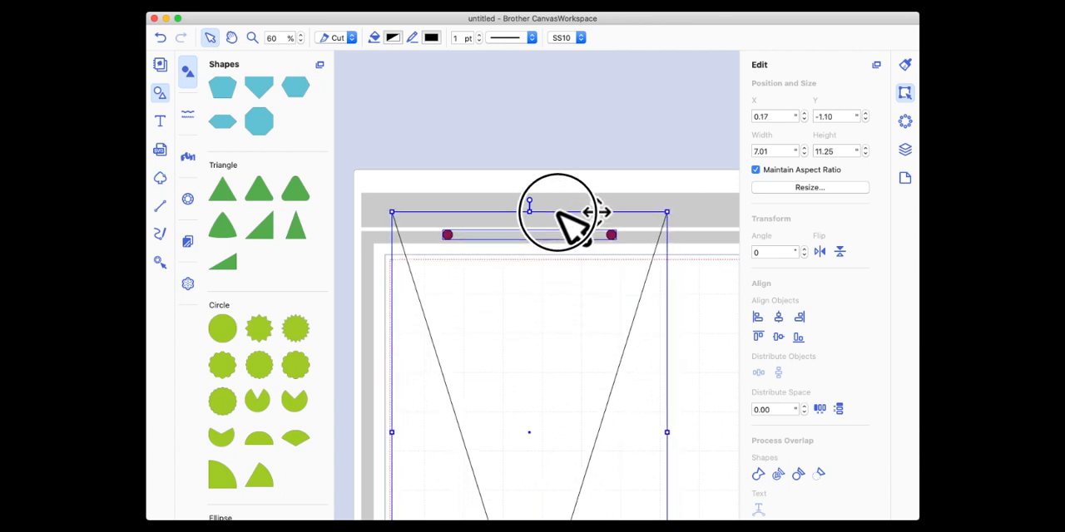
pyautogui.click(279, 38)
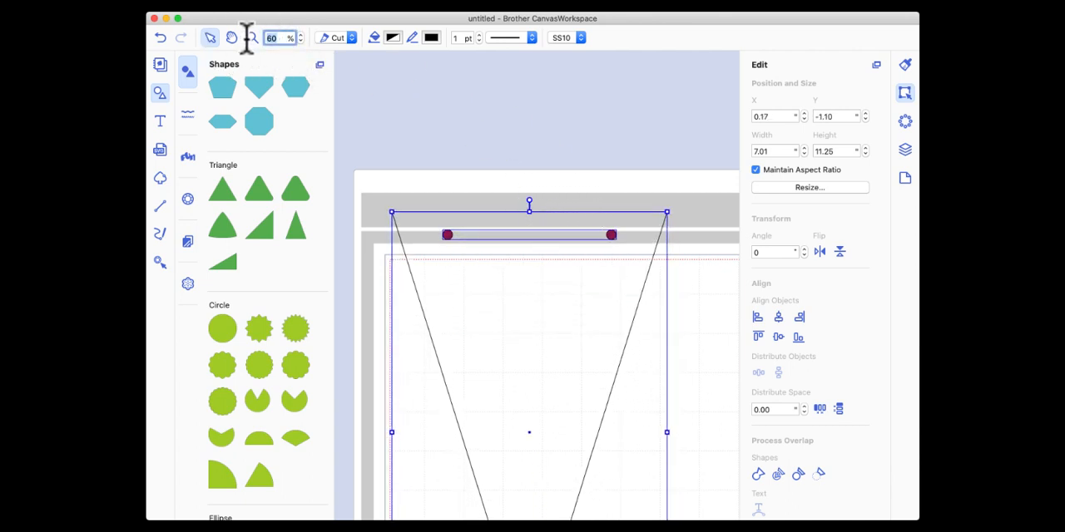
pyautogui.press('Return')
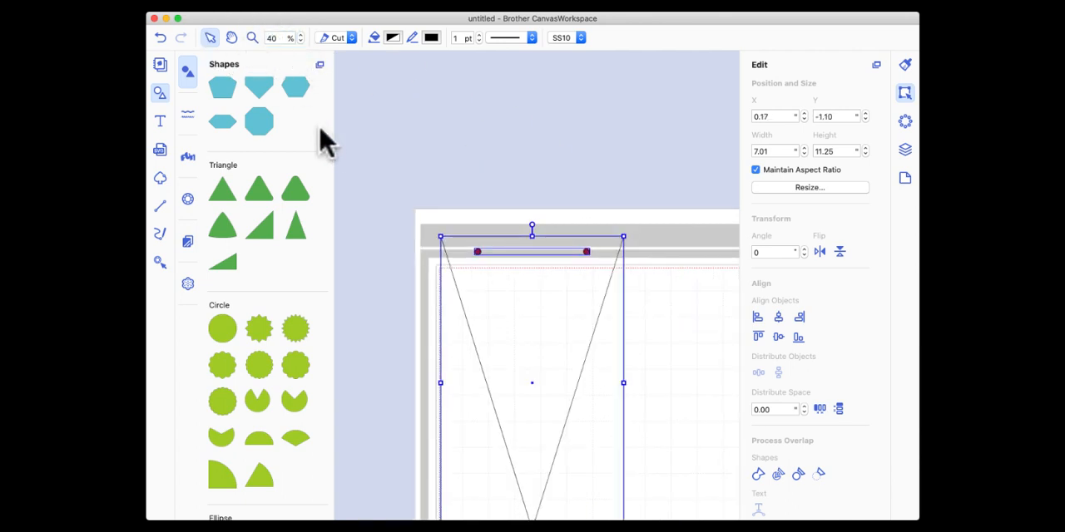
pyautogui.scroll(-3, 482, 204)
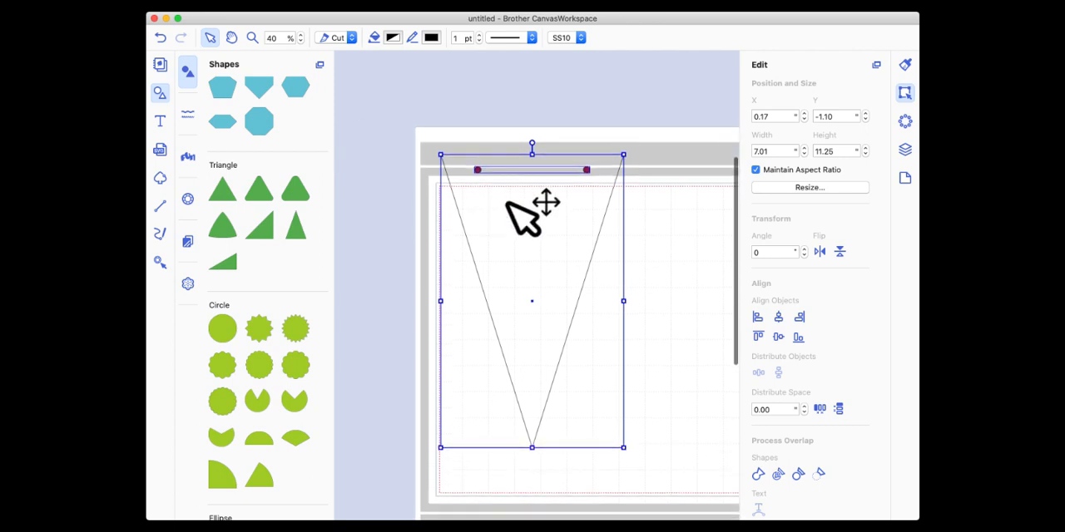
pyautogui.moveTo(528, 208); pyautogui.dragTo(546, 240)
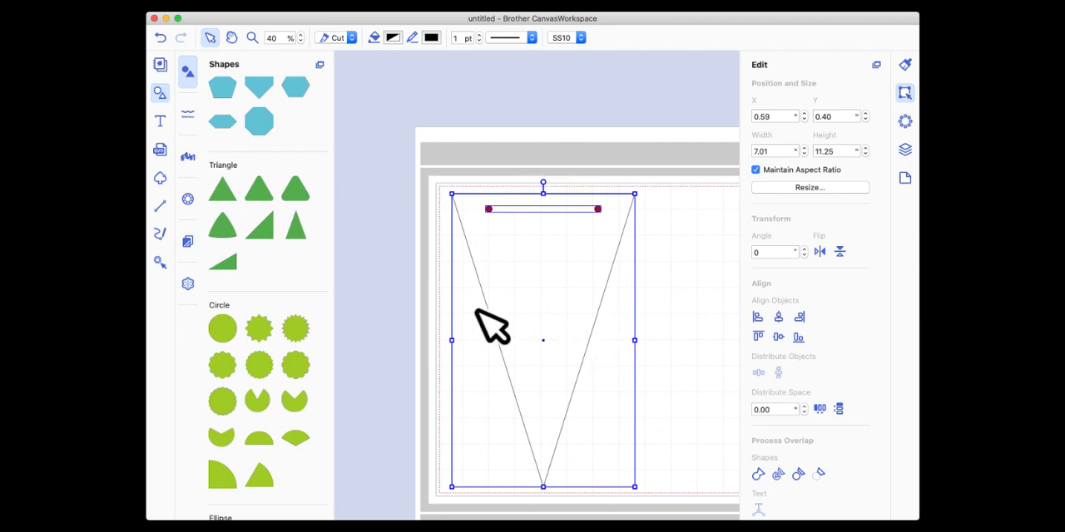
# Cut the grouped circles out of the triangle as two hanging holes using the shape overlap processing.
pyautogui.click(666, 217)
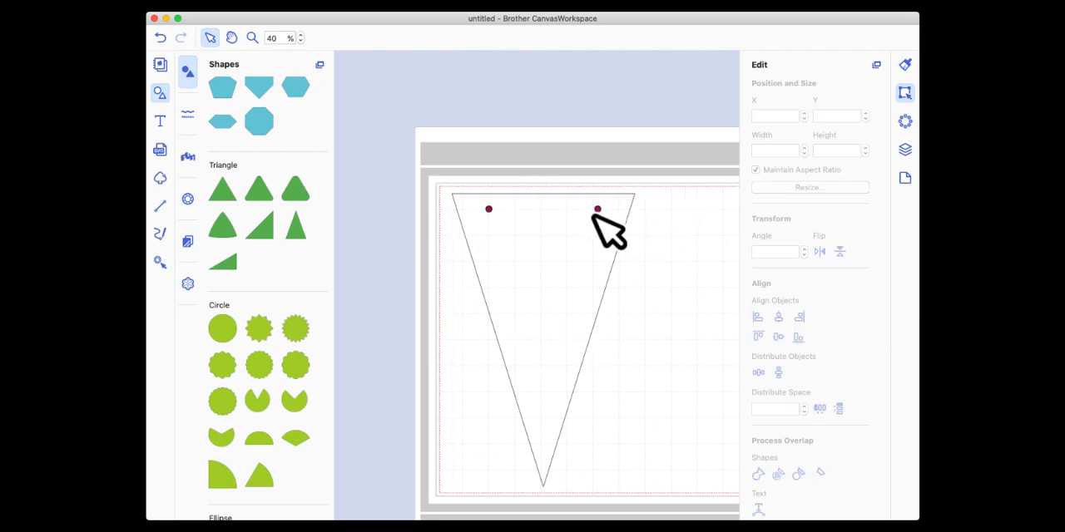
pyautogui.click(495, 209)
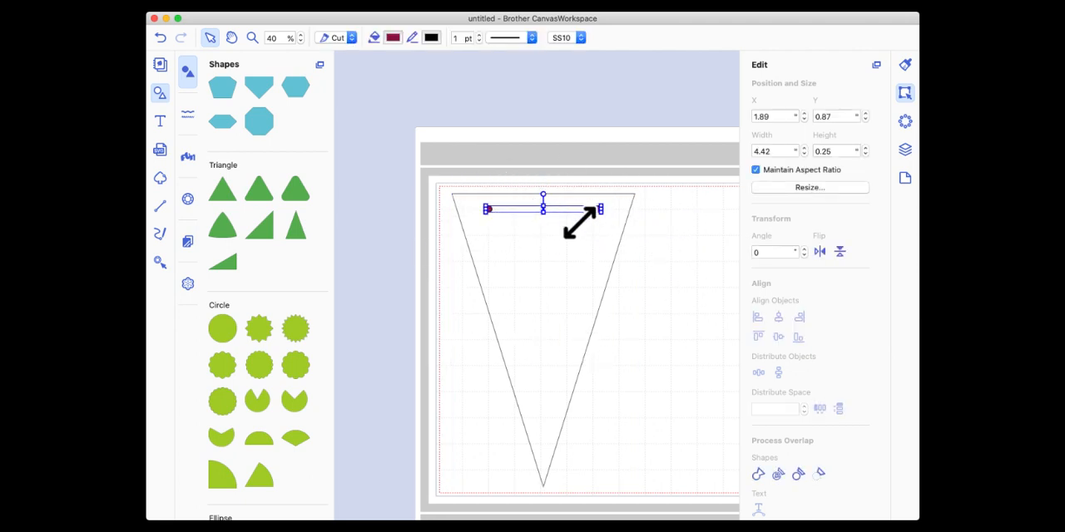
pyautogui.moveTo(404, 169); pyautogui.dragTo(653, 347)
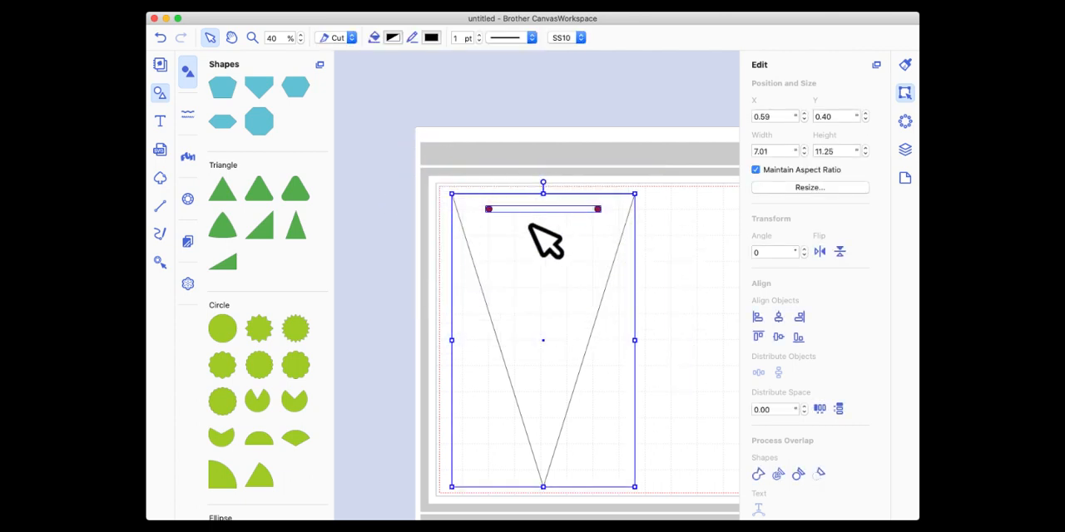
pyautogui.click(819, 474)
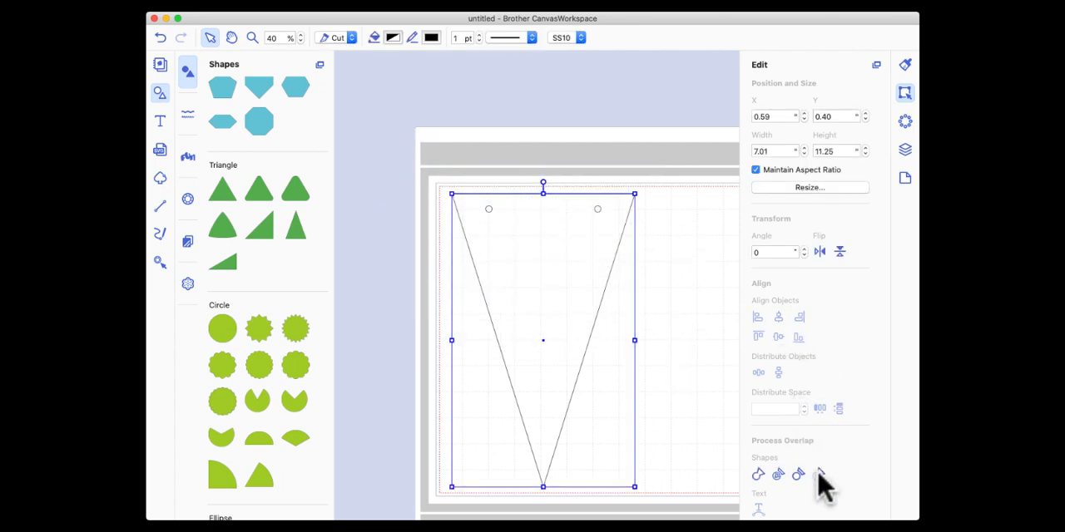
pyautogui.doubleClick(544, 218)
pyautogui.click(505, 169)
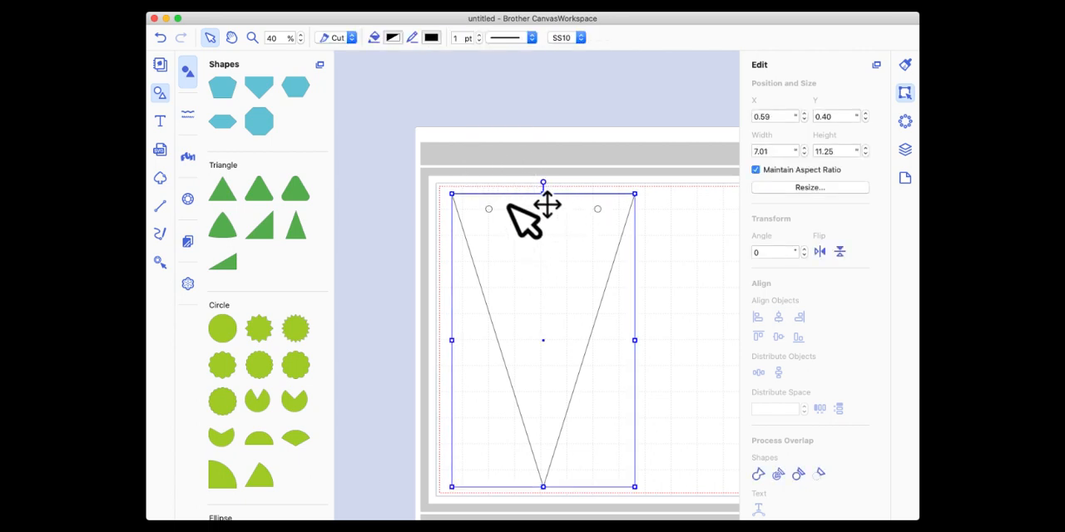
# Fill the pennant with Maroon.
pyautogui.click(393, 39)
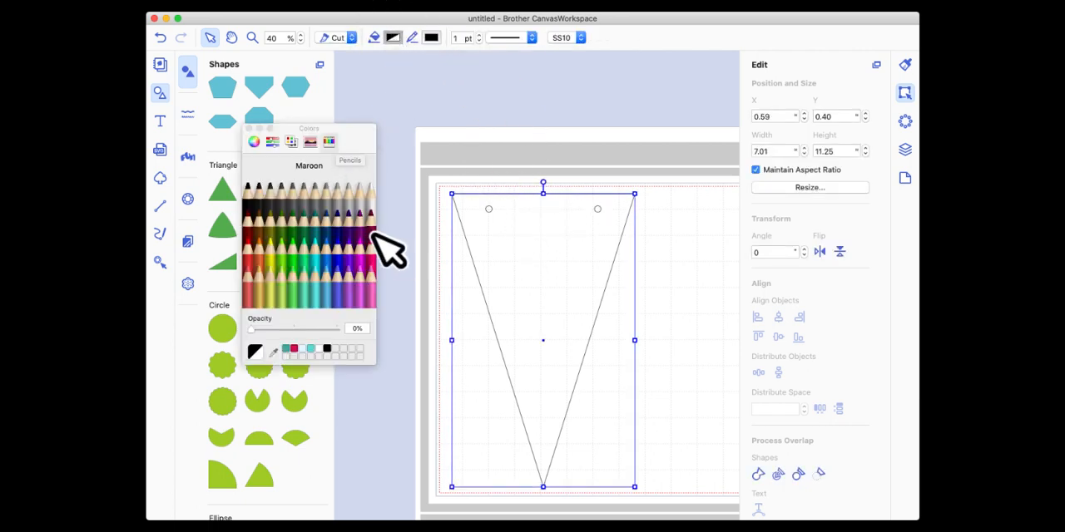
pyautogui.click(371, 229)
pyautogui.click(482, 131)
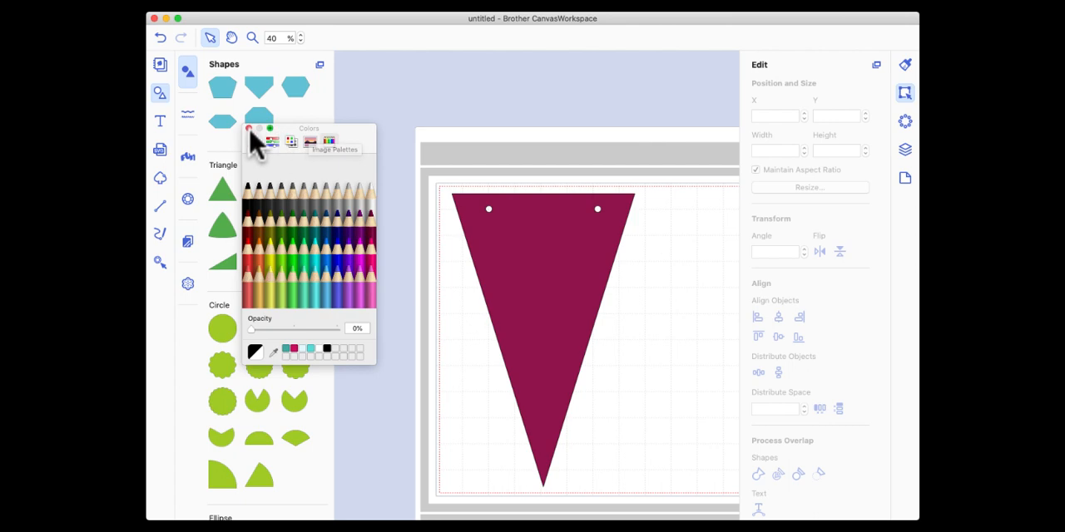
pyautogui.click(248, 129)
# Move the maroon pennant closer to the cutting area's upper-left corner, at about X 0.30, Y 0.26.
pyautogui.hscroll(2, 552, 131)
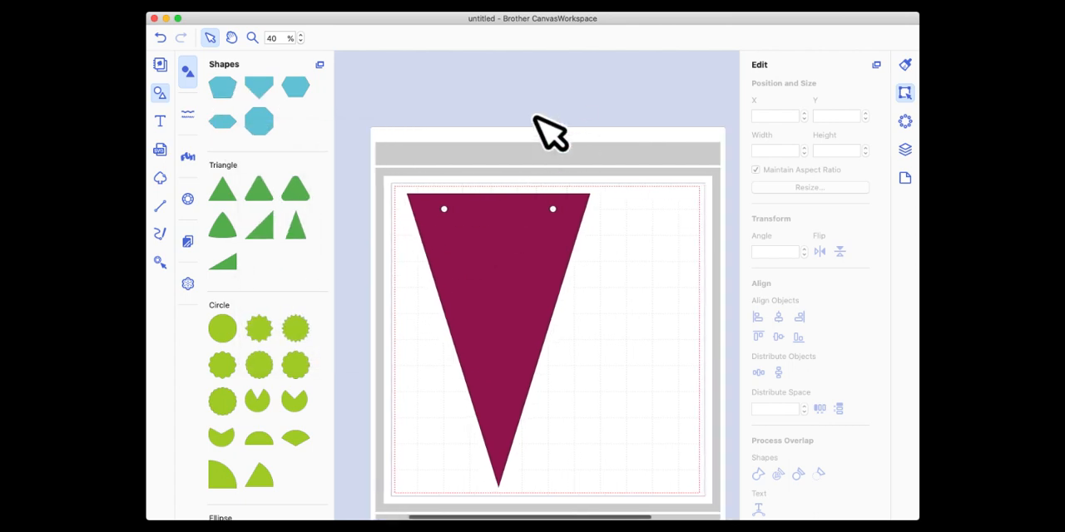
pyautogui.scroll(-3, 551, 131)
pyautogui.click(505, 190)
pyautogui.moveTo(505, 190); pyautogui.dragTo(499, 185)
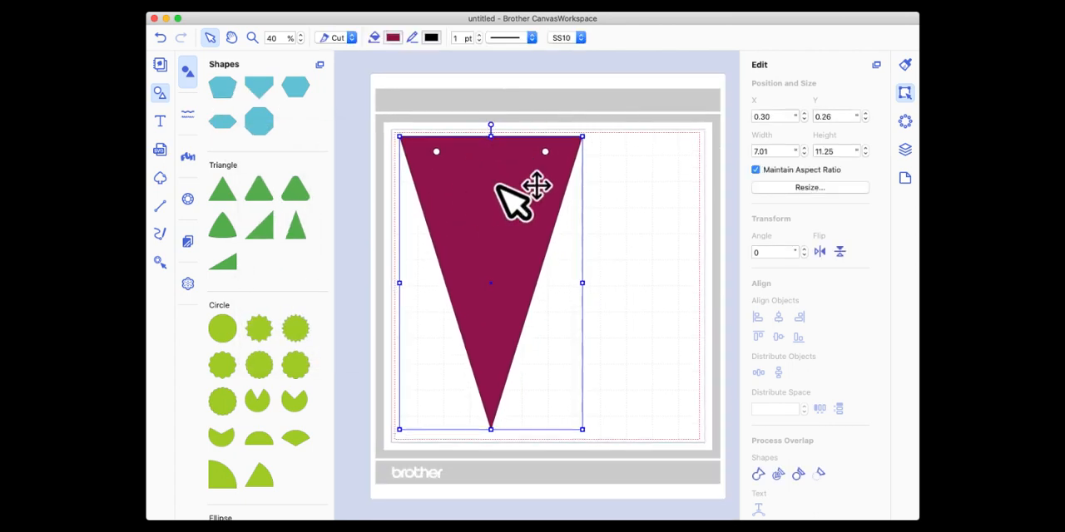
# Duplicate the maroon pennant, turn the copy upside down and nest it beside the original inside the cutting area.
pyautogui.rightClick(485, 219)
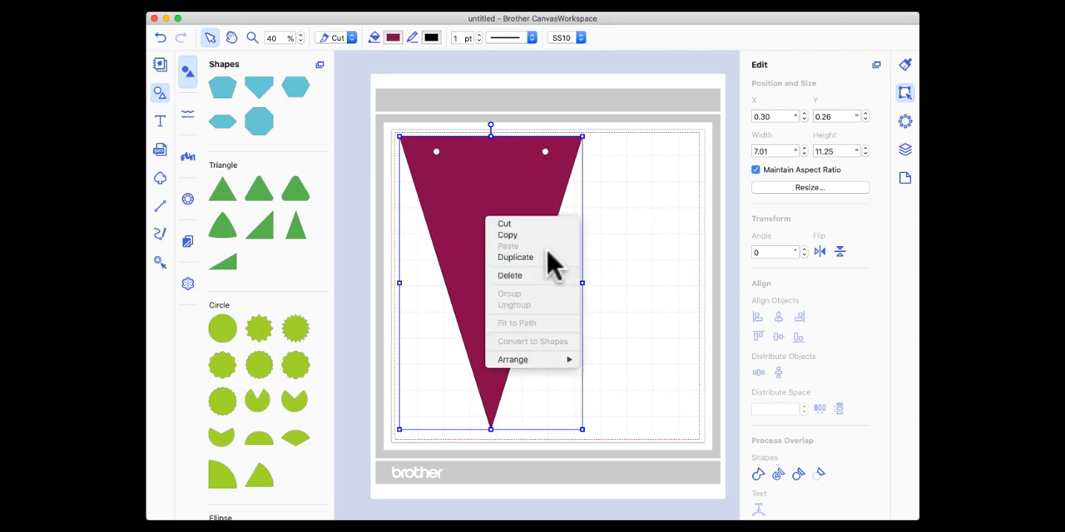
pyautogui.click(542, 258)
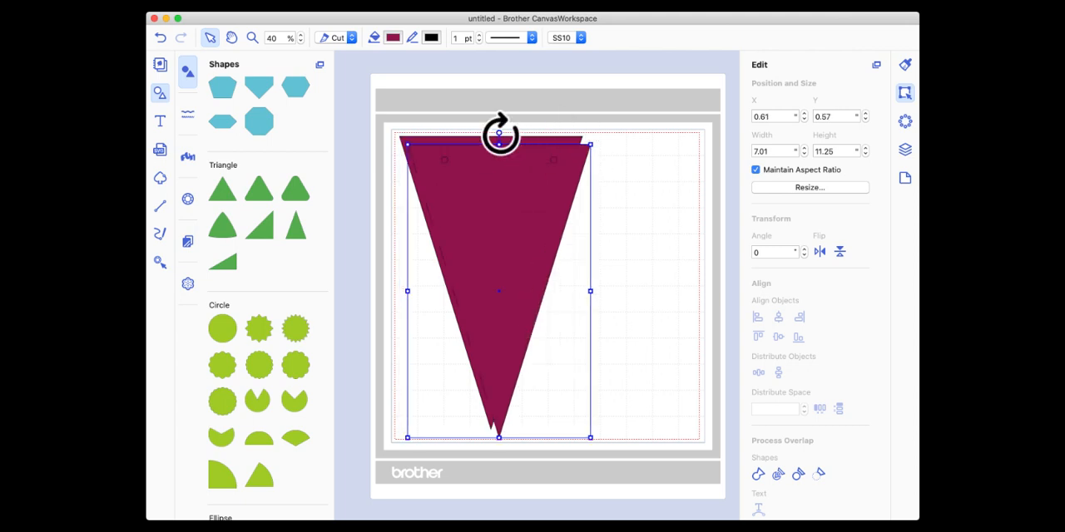
pyautogui.moveTo(499, 133); pyautogui.dragTo(522, 378)
pyautogui.moveTo(492, 326); pyautogui.dragTo(591, 324)
pyautogui.click(616, 118)
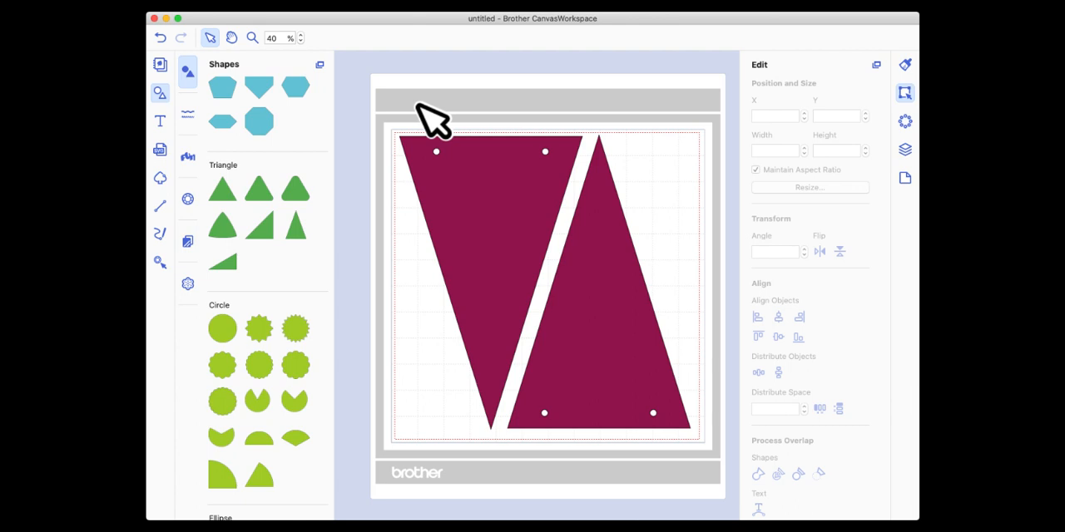
# Examine the two pennants in the layer list, selecting each one on the mat and clearing the selection.
pyautogui.scroll(-1, 420, 106)
pyautogui.scroll(-1, 470, 225)
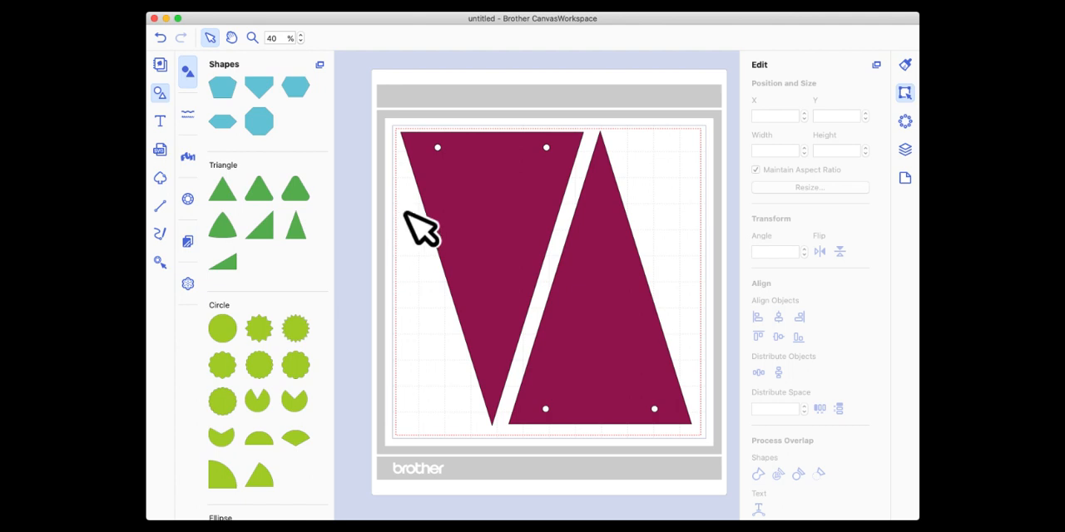
pyautogui.click(905, 152)
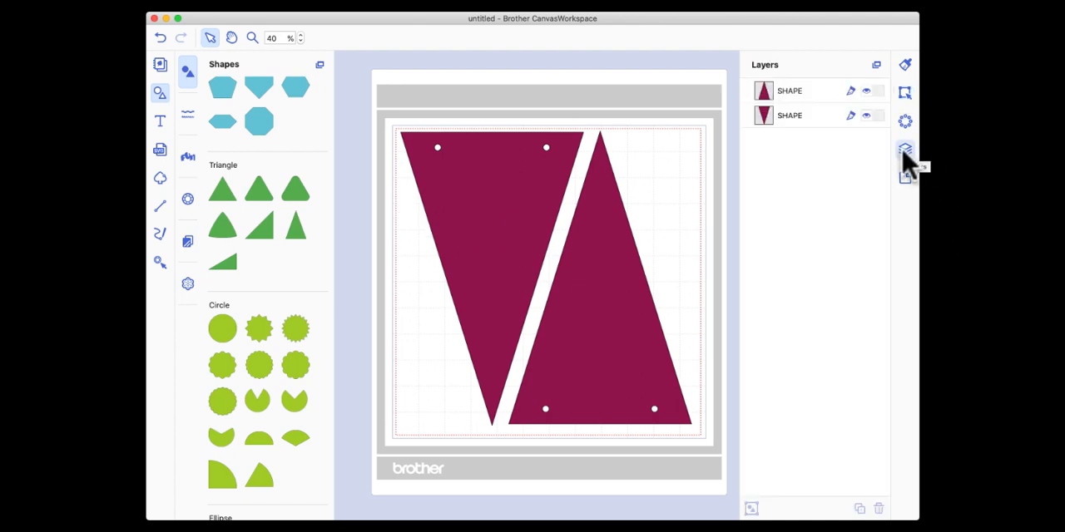
pyautogui.click(630, 257)
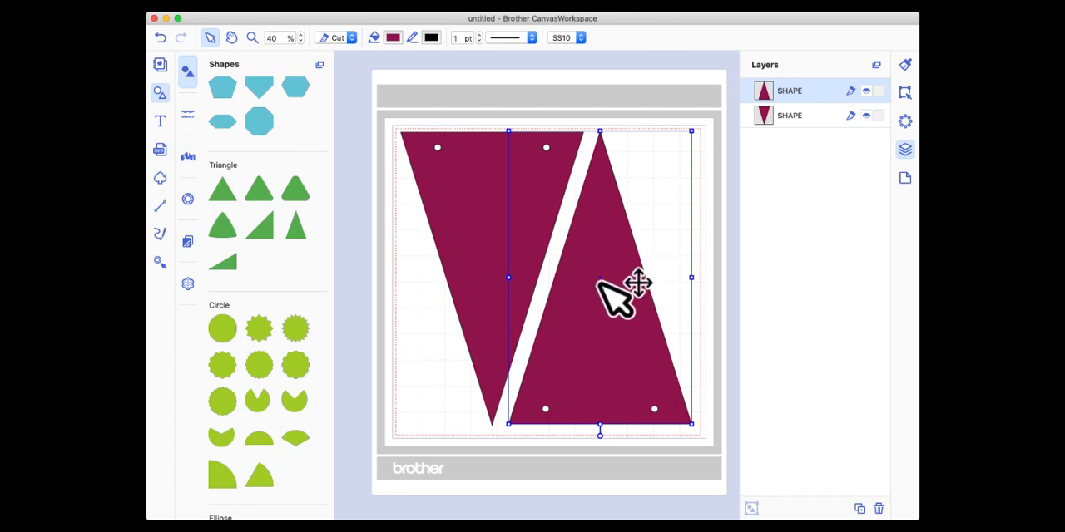
pyautogui.rightClick(457, 197)
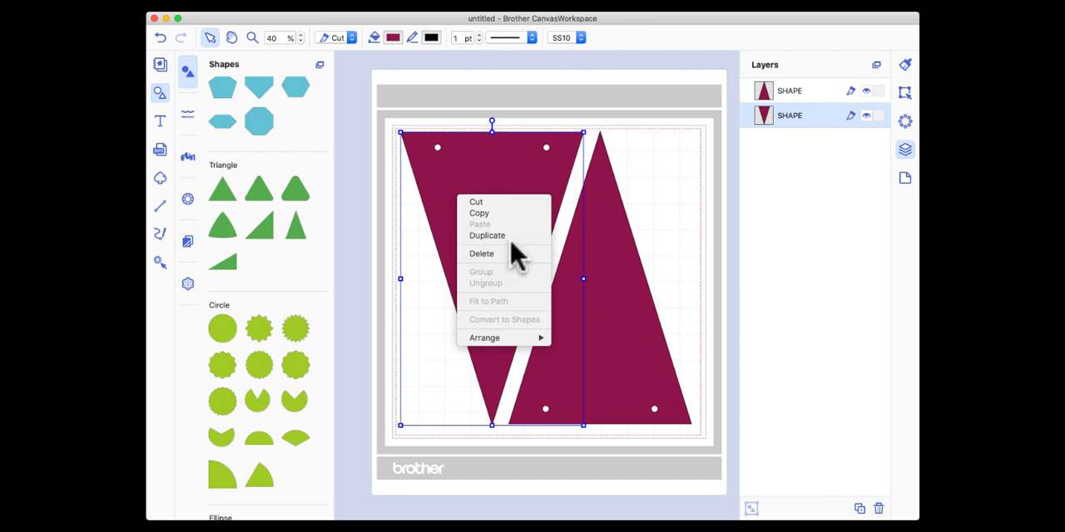
pyautogui.click(675, 235)
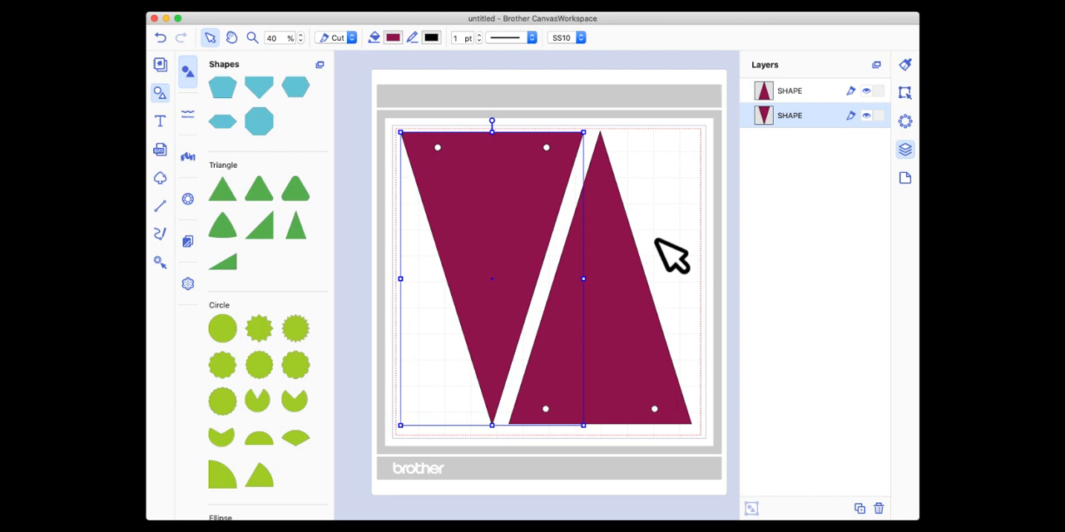
pyautogui.hscroll(1, 650, 240)
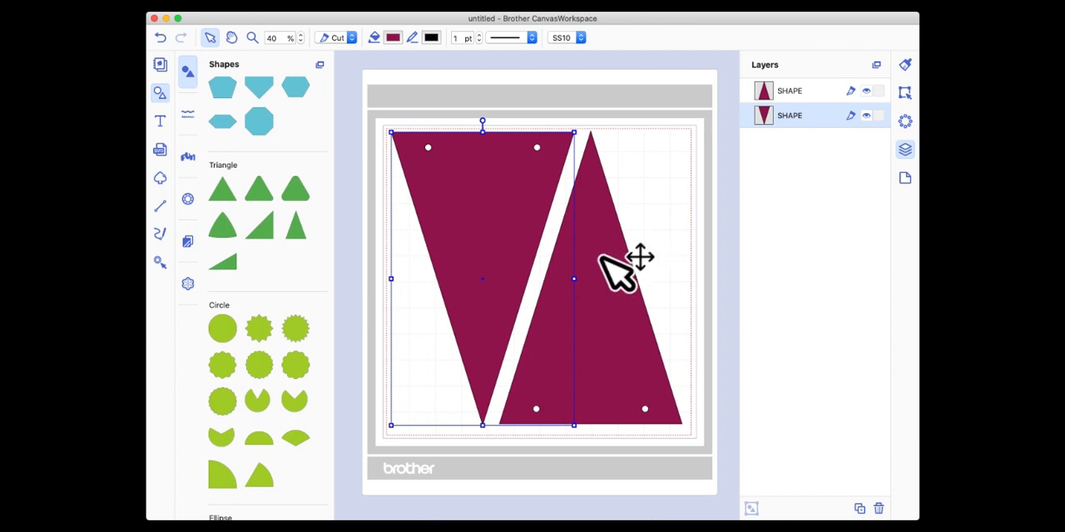
pyautogui.click(661, 233)
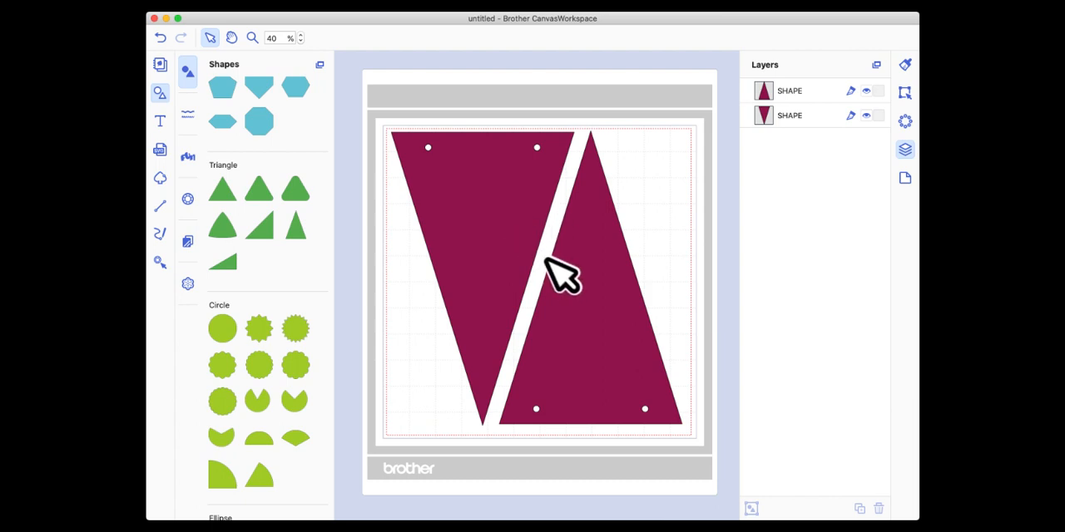
pyautogui.click(647, 193)
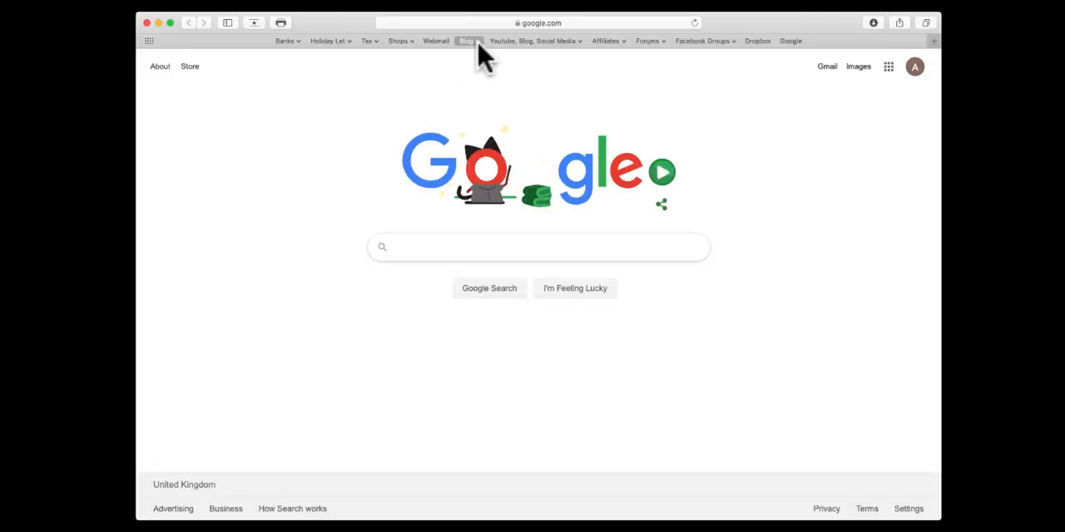
# View the bookmarked applelover53.co.uk website in the Safari browser and return to Brother CanvasWorkspace.
pyautogui.click(467, 41)
pyautogui.click(482, 56)
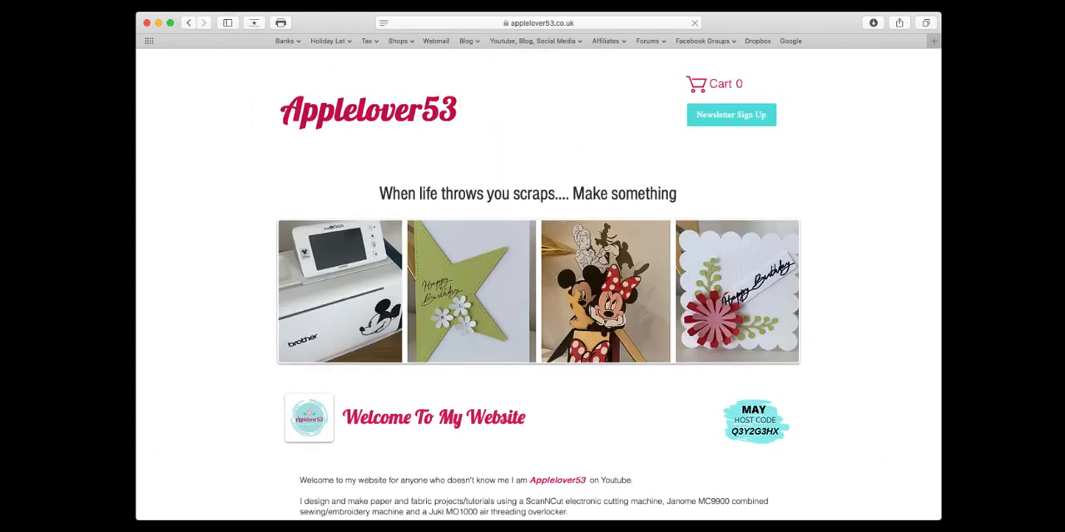
pyautogui.click(253, 2)
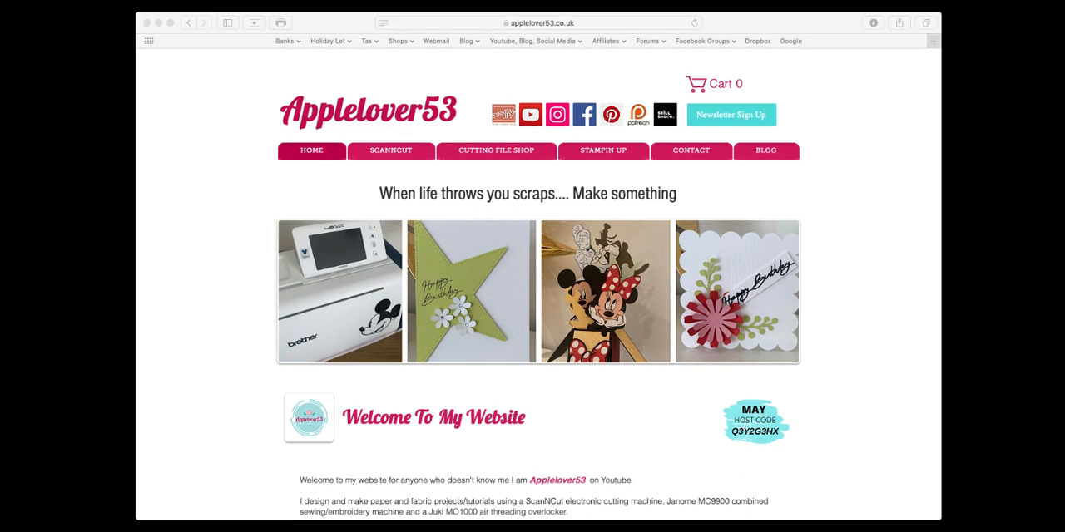
pyautogui.click(599, 414)
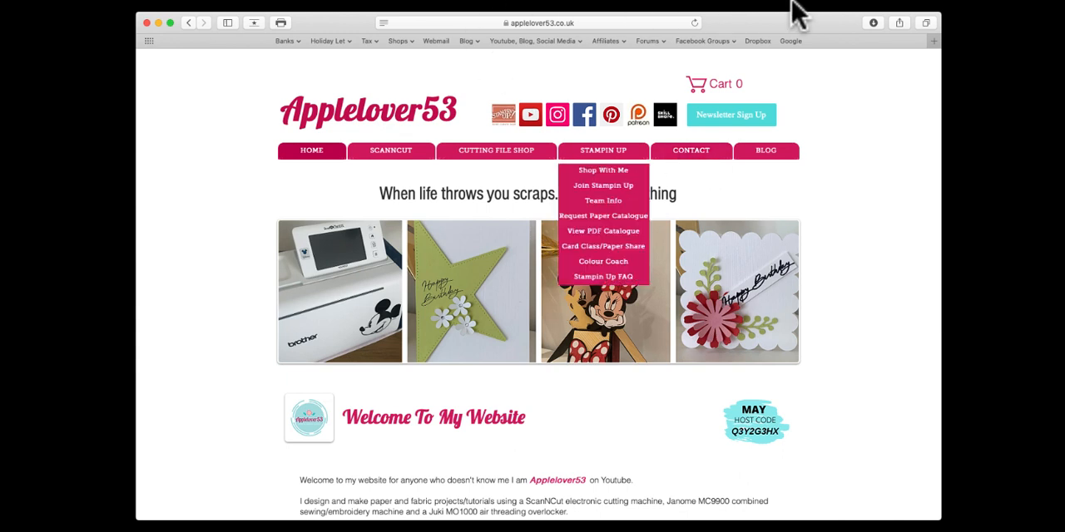
pyautogui.click(690, 3)
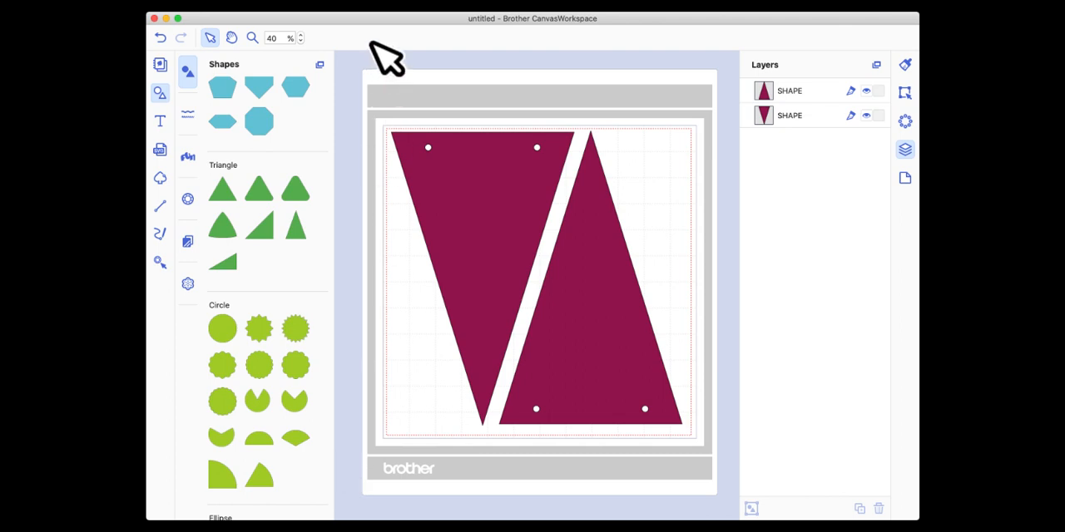
pyautogui.click(374, 22)
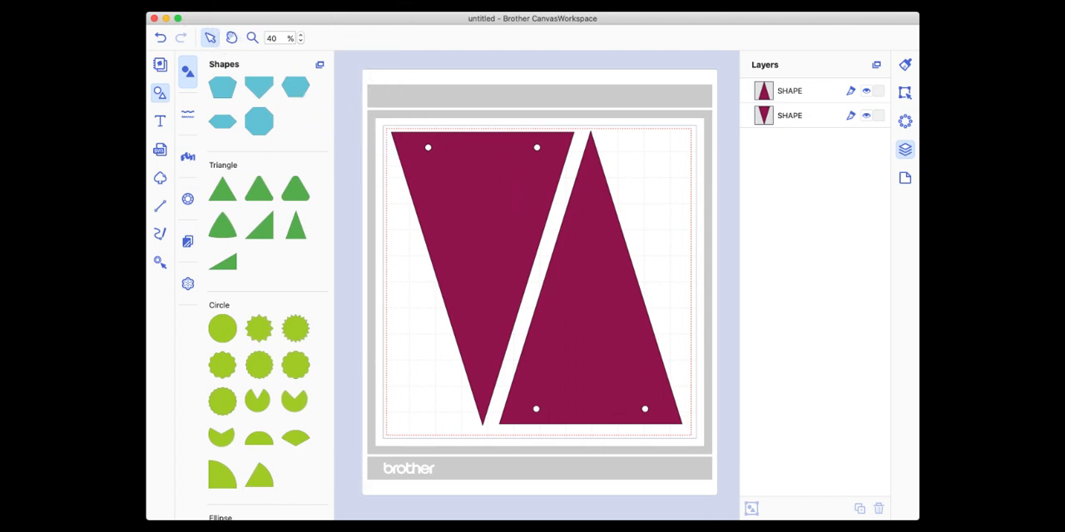
# Export the two pennants as an FCM file to the Desktop, named with the person's first name followed by "Bunting".
pyautogui.click(191, 5)
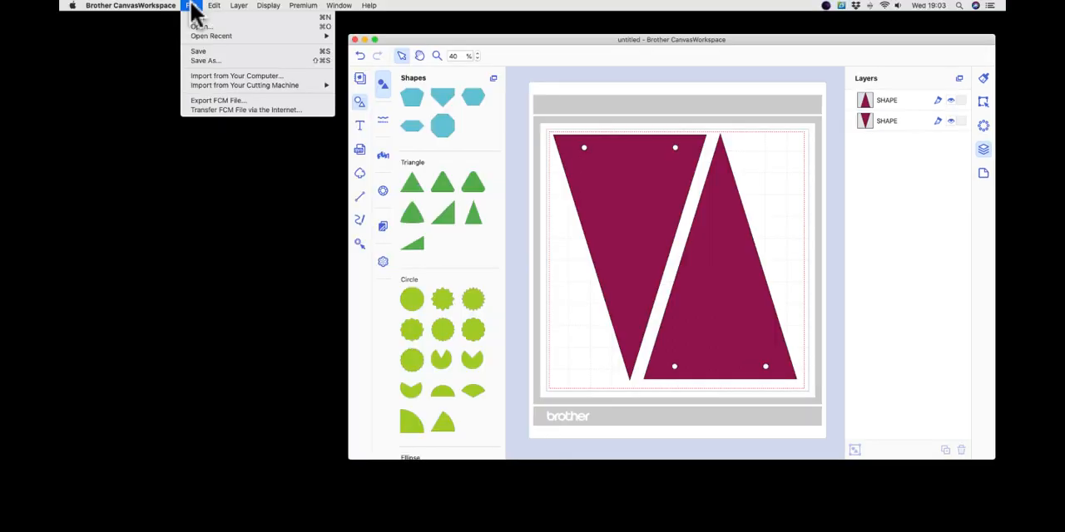
pyautogui.click(214, 99)
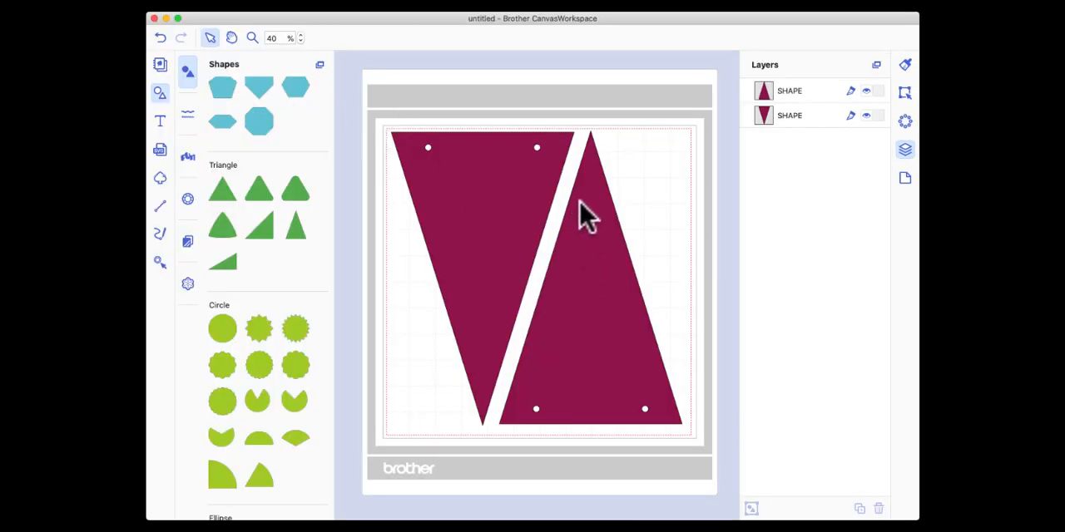
pyautogui.click(127, 84)
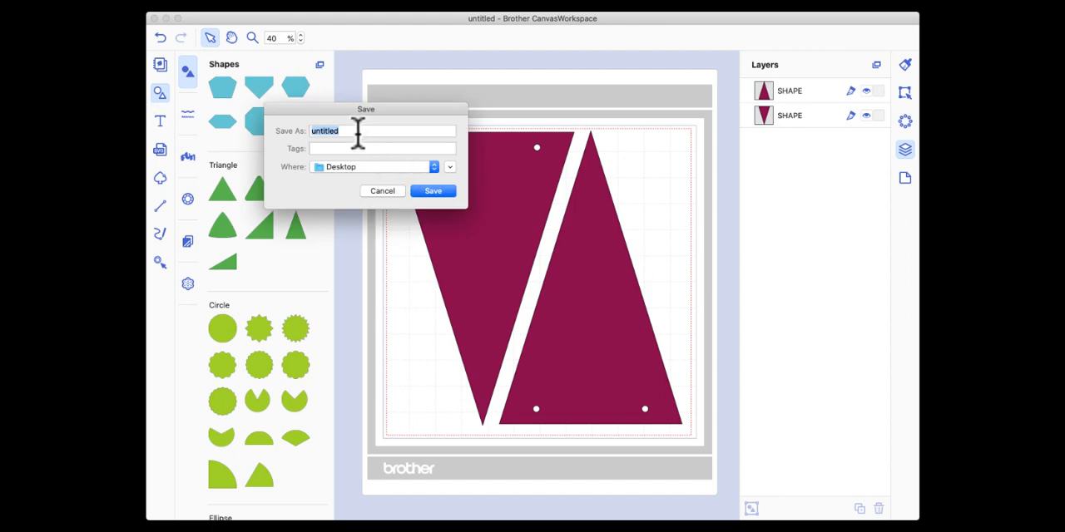
pyautogui.write('Alison Bunting')
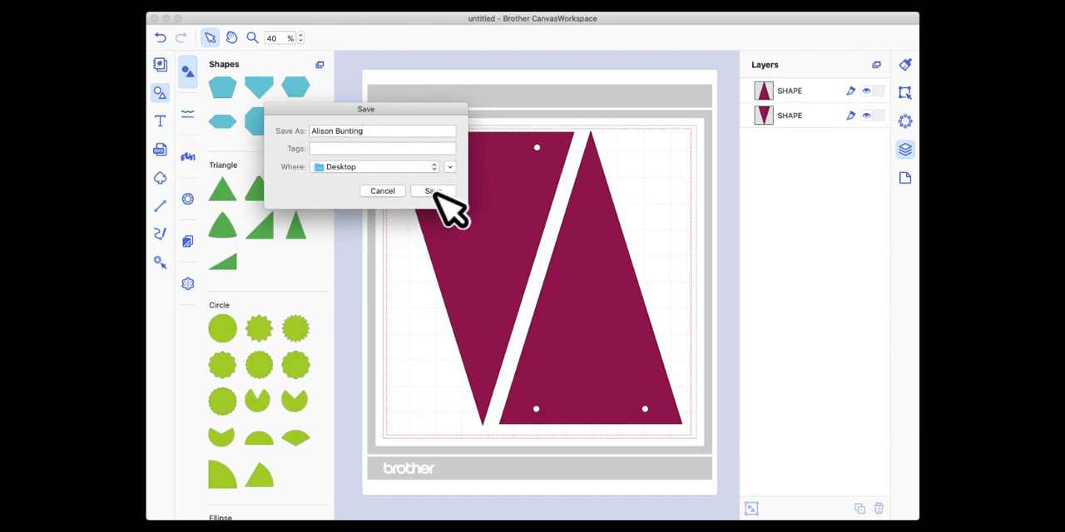
pyautogui.click(432, 191)
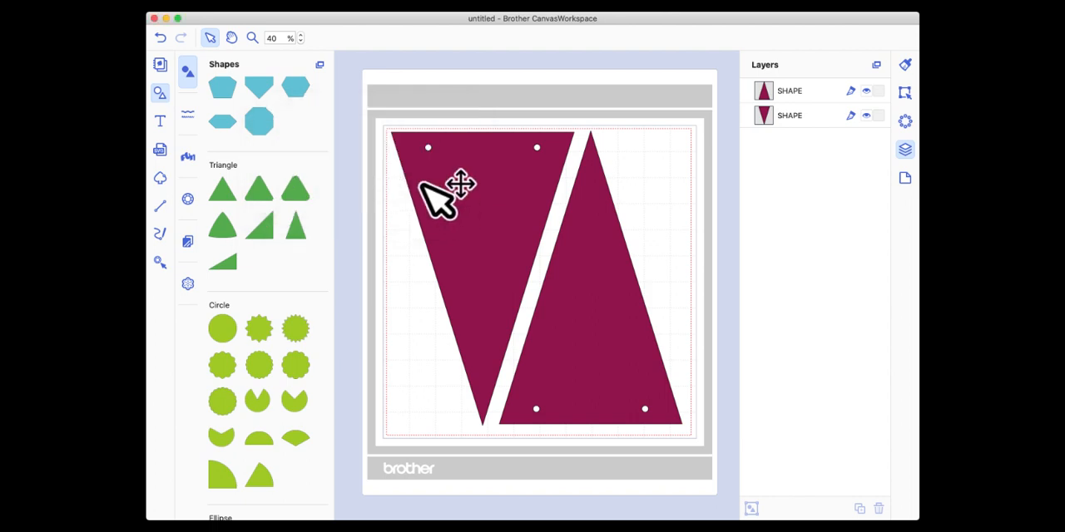